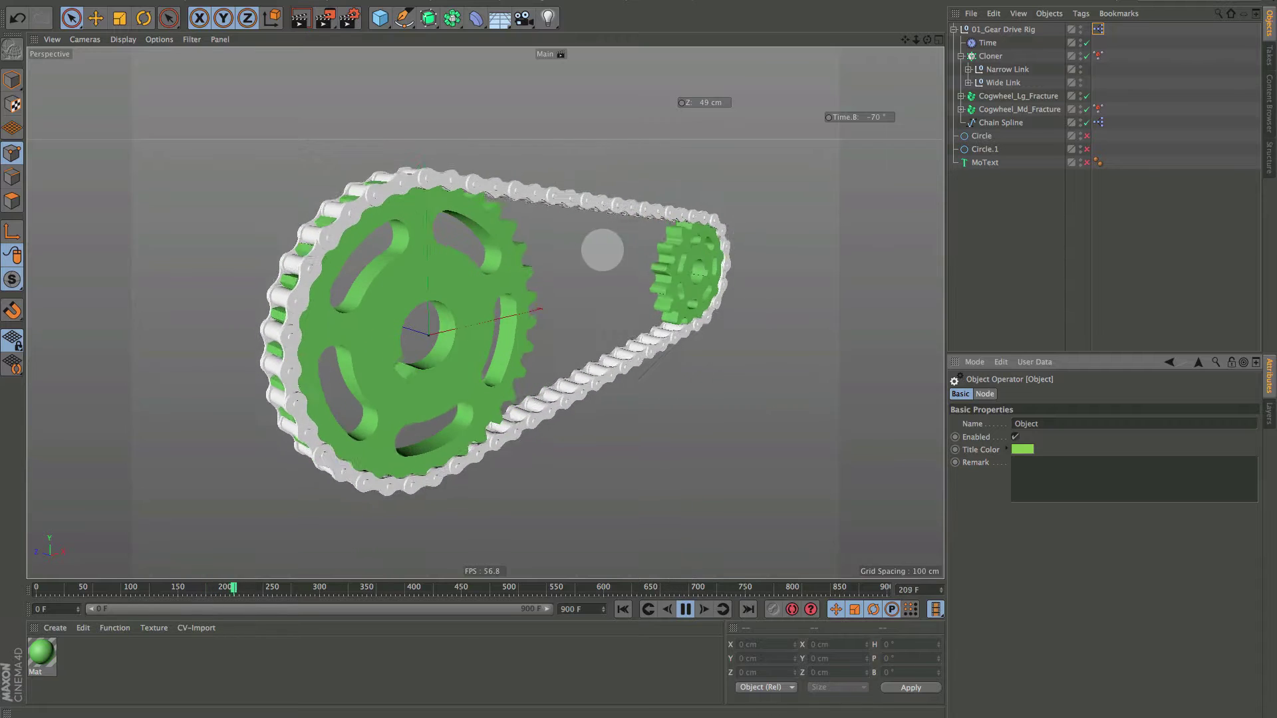
# Stop the animation playback, switch to the movie player and watch Gears-Chain_NEW_0003.mov as a reference for the chain motion.
pyautogui.click(685, 609)
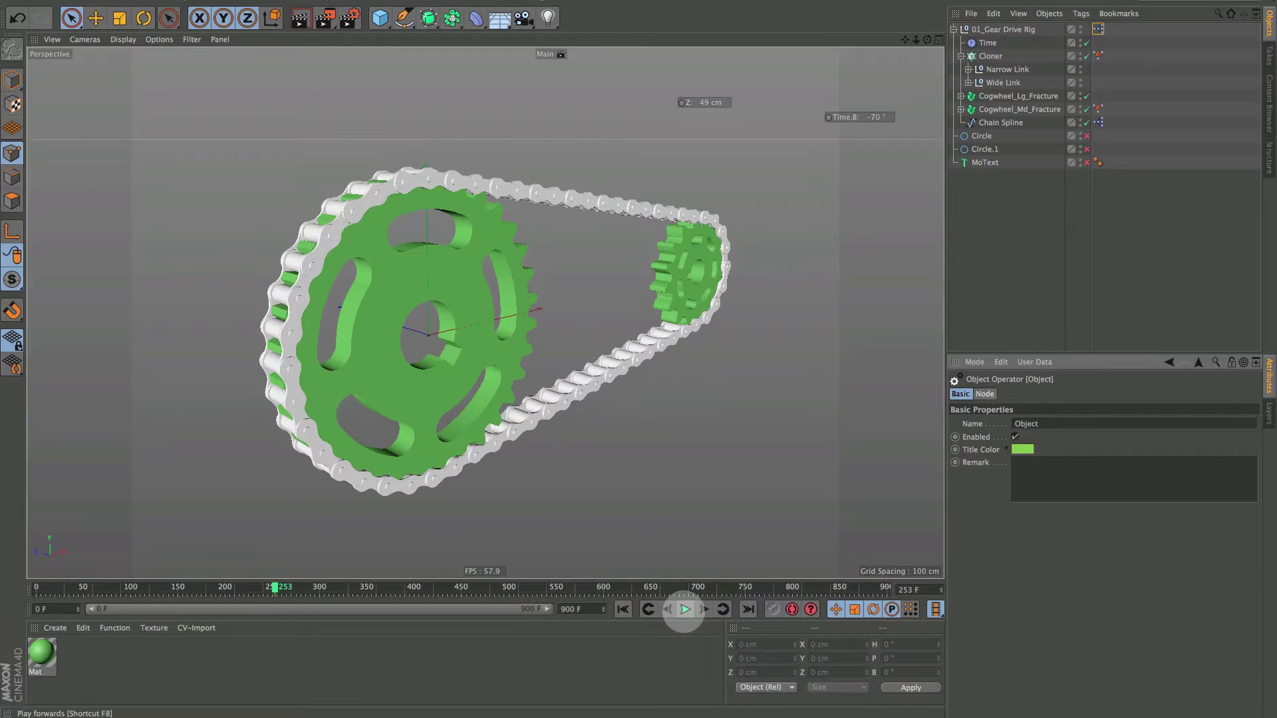
pyautogui.press('super+Tab')
pyautogui.press('super+Tab')
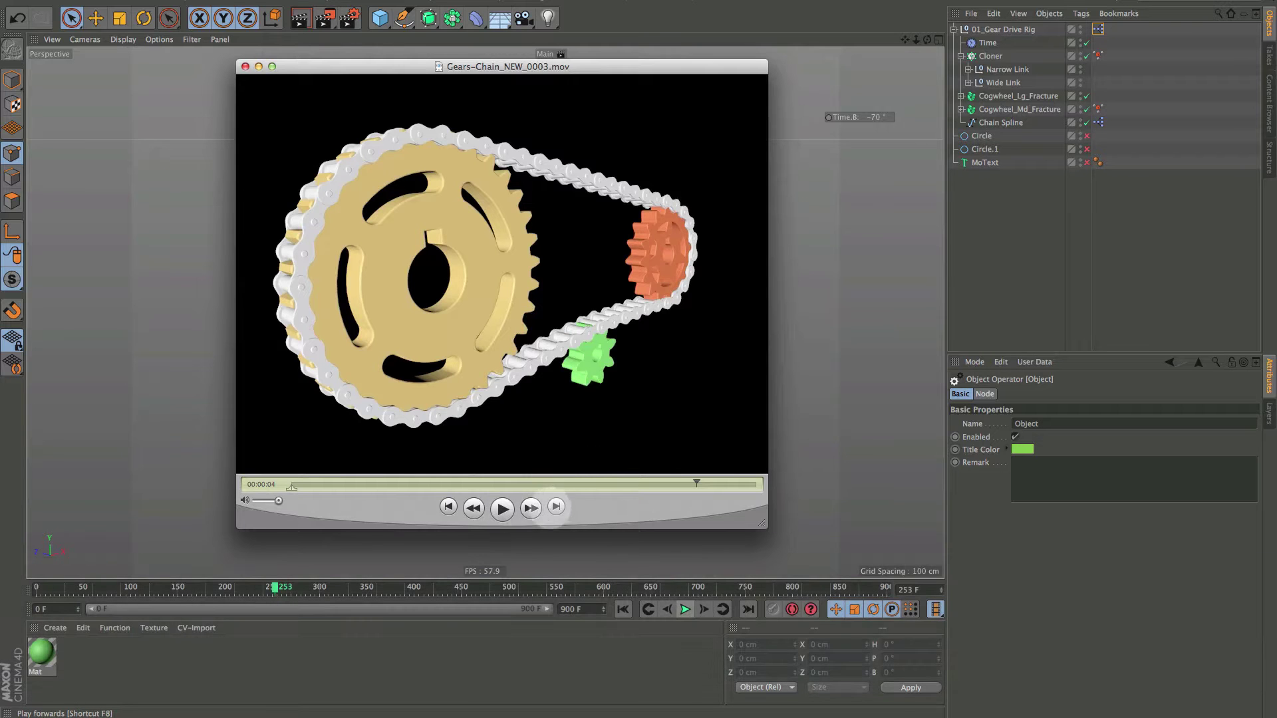
pyautogui.click(502, 510)
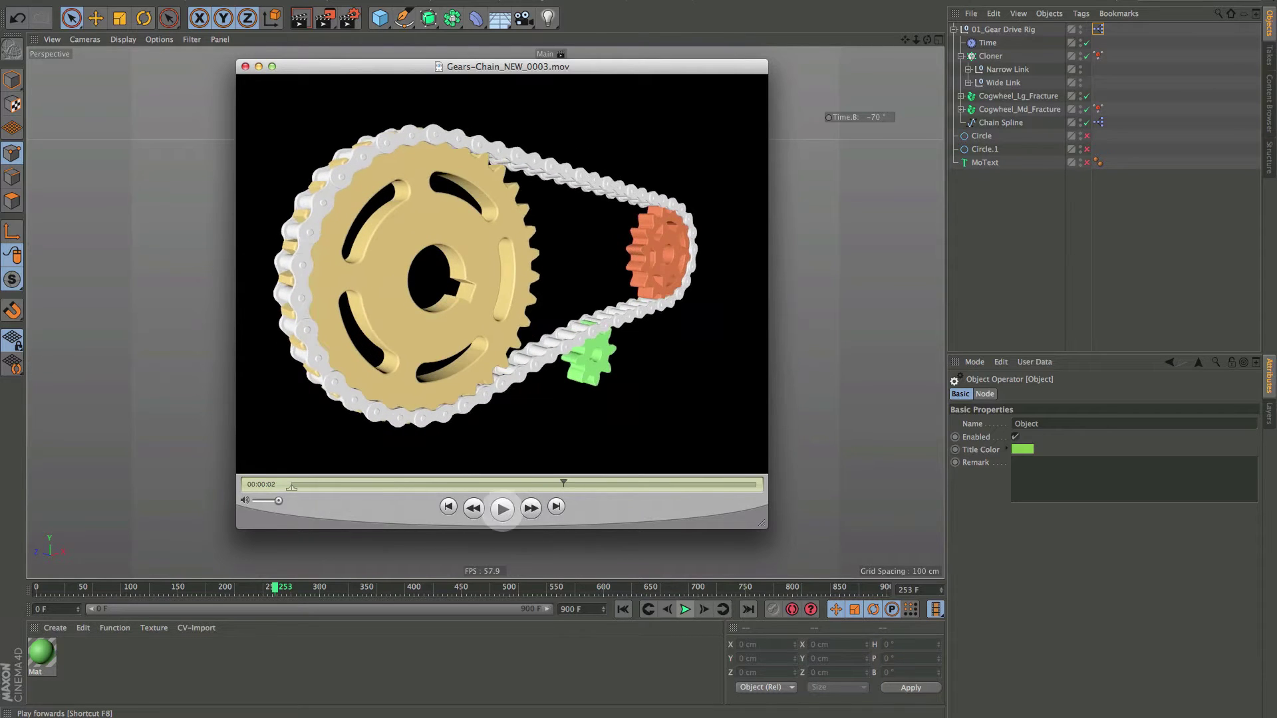
pyautogui.click(775, 436)
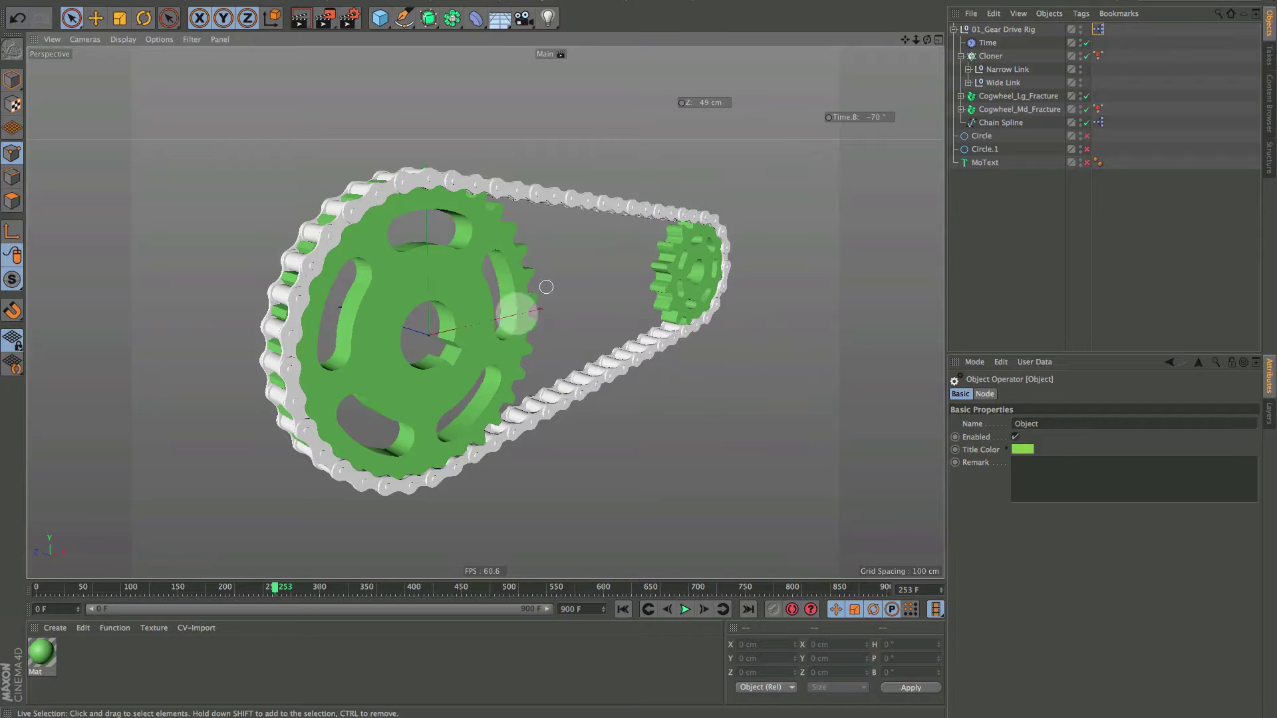
# Switch the viewport to the Front view and turn on the grid display.
pyautogui.press('alt')
pyautogui.keyDown('alt'); pyautogui.moveTo(451, 348); pyautogui.dragTo(458, 359); pyautogui.keyUp('alt')
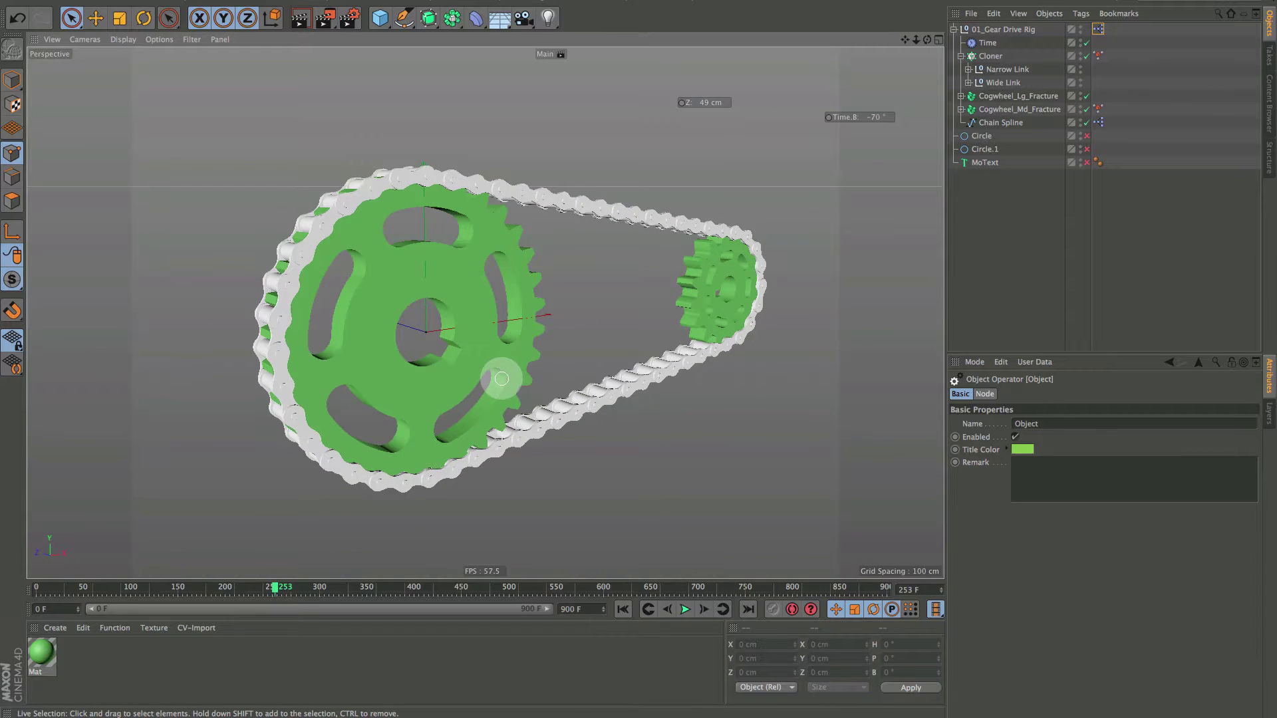
pyautogui.press('F4')
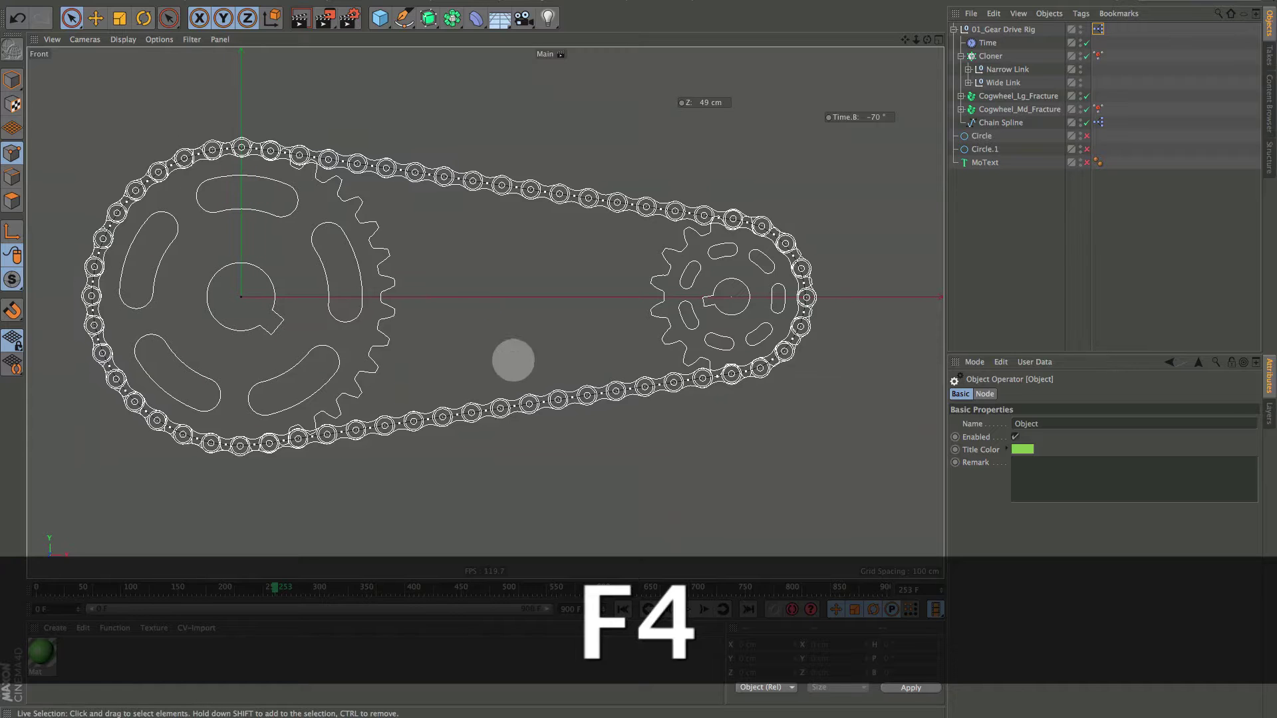
pyautogui.moveTo(531, 369)
pyautogui.keyDown('alt'); pyautogui.mouseDown(button='right')
pyautogui.moveTo(512, 370)
pyautogui.moveTo(533, 368)
pyautogui.mouseUp(button='right'); pyautogui.keyUp('alt')
pyautogui.keyDown('alt'); pyautogui.moveTo(485, 314); pyautogui.dragTo(500, 313, button='middle'); pyautogui.keyUp('alt')
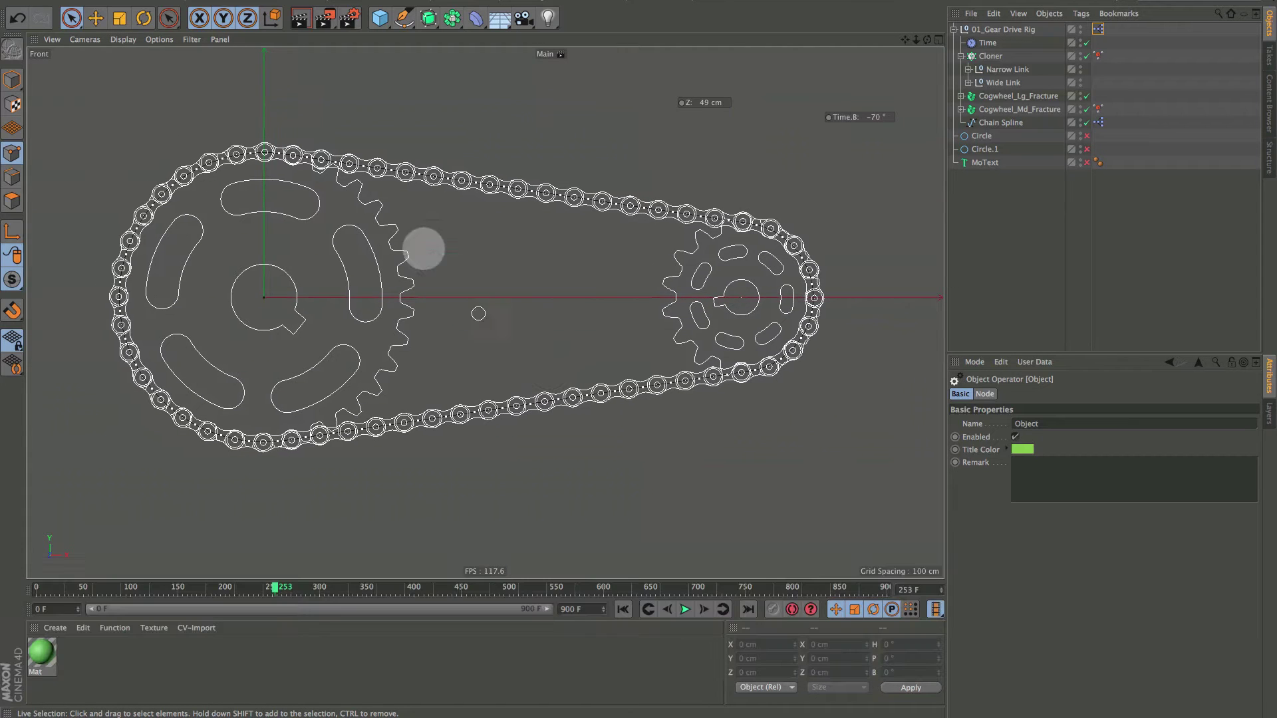
pyautogui.click(191, 39)
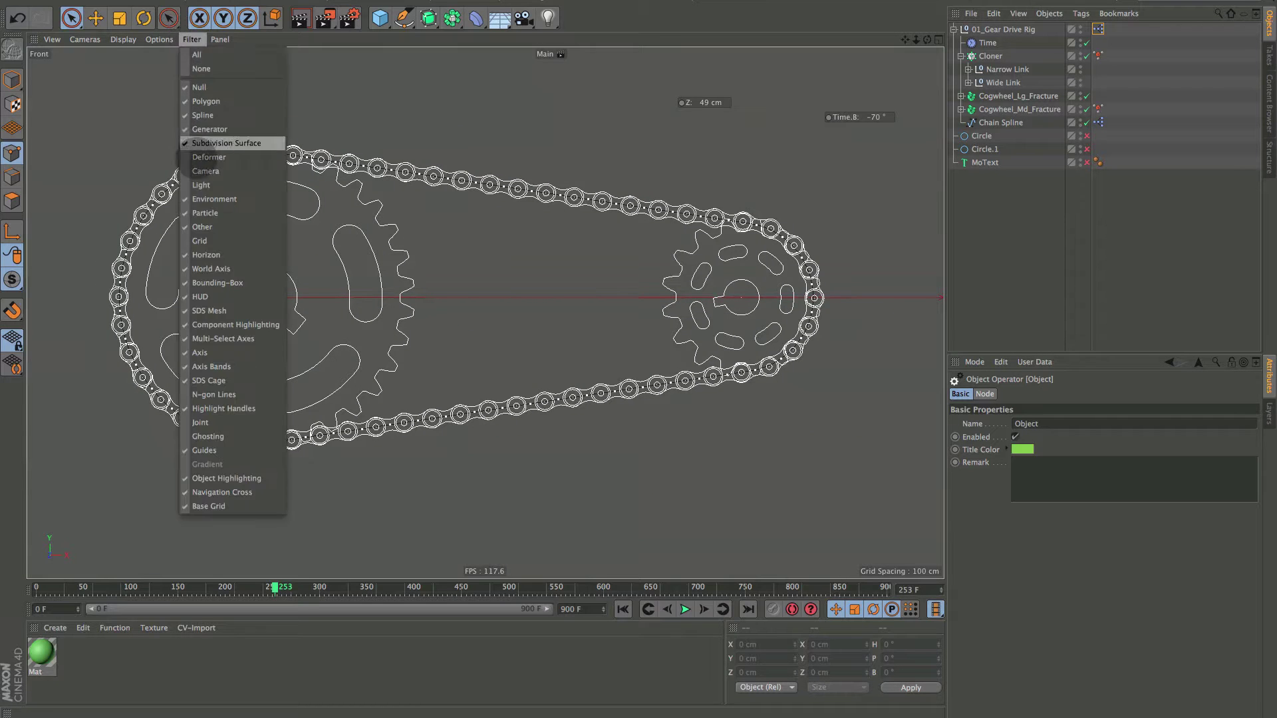
pyautogui.click(221, 250)
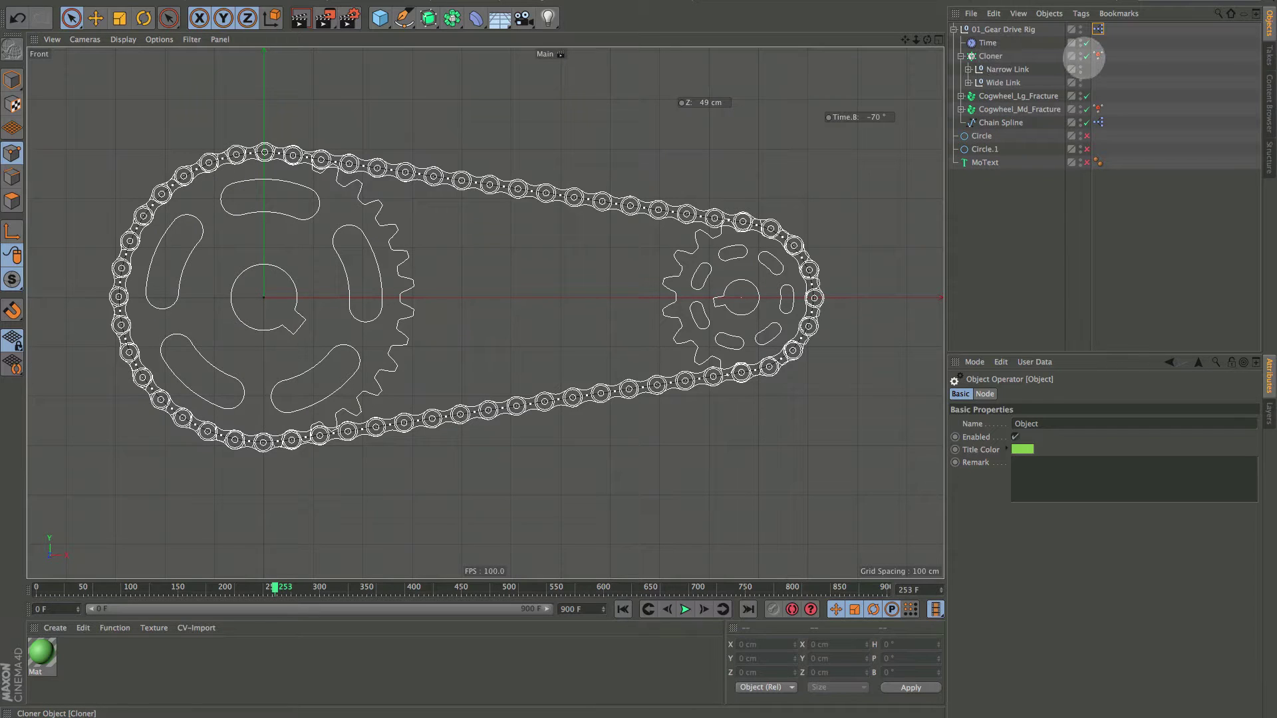
# Disable the Cloner and knife the Chain Spline with a vertical line between the two gears, adding a point on each straight run.
pyautogui.click(1086, 56)
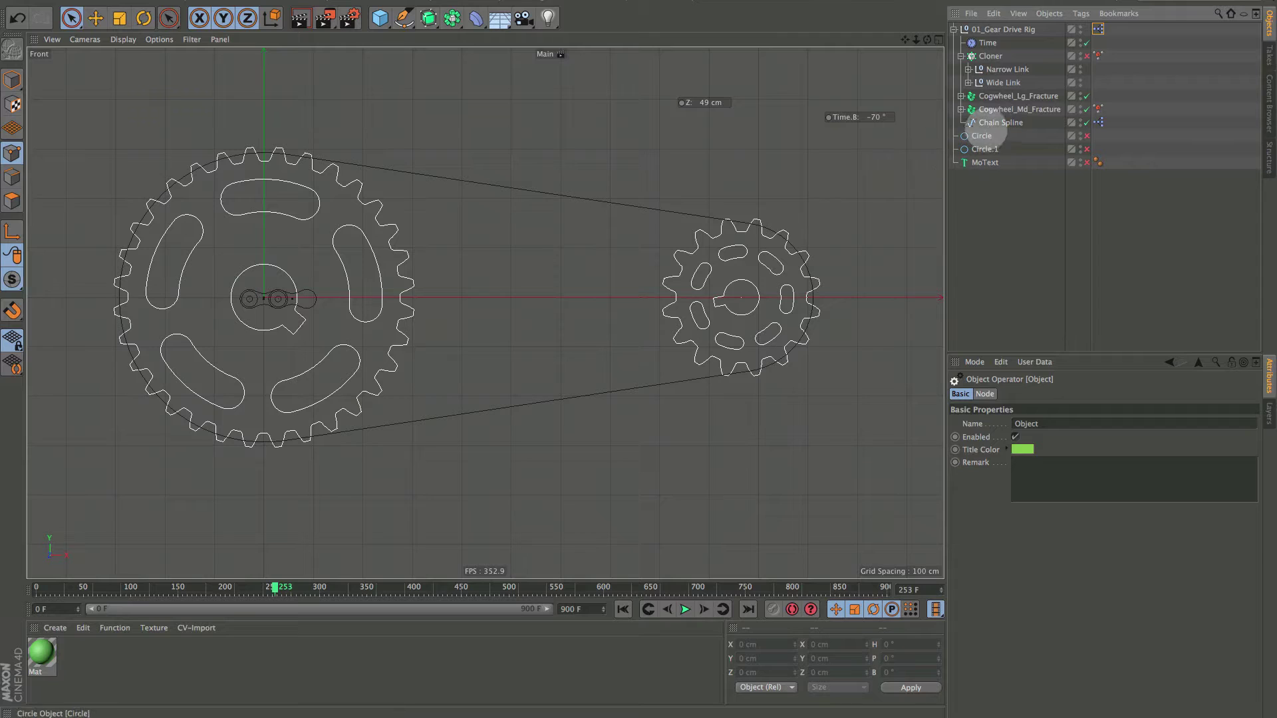
pyautogui.click(989, 124)
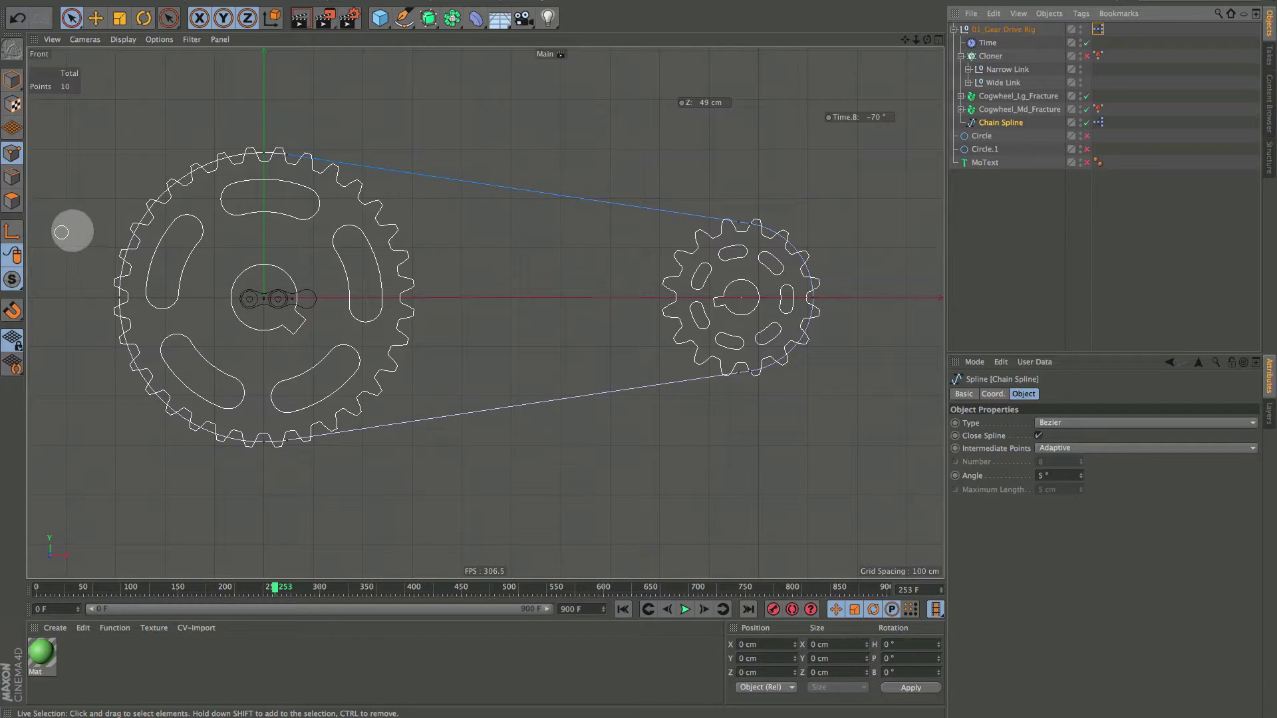
pyautogui.press('k')
pyautogui.press('k')
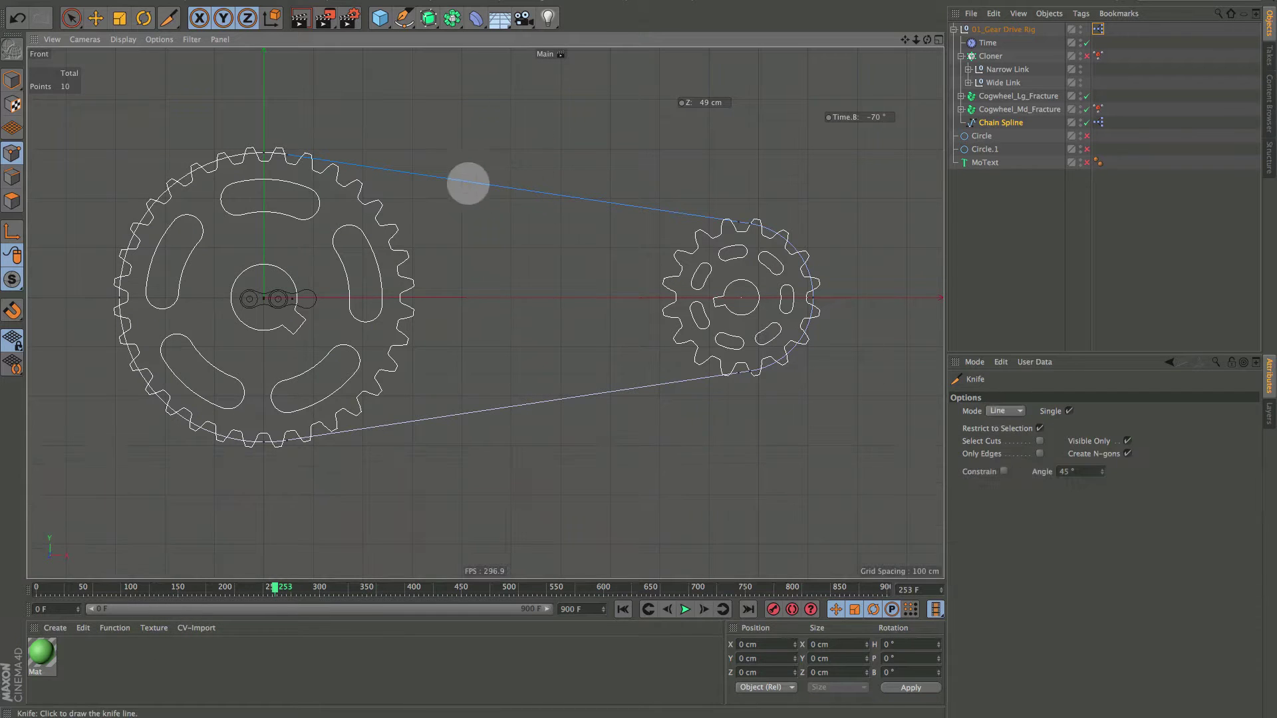
pyautogui.keyDown('shift'); pyautogui.moveTo(535, 163); pyautogui.dragTo(536, 471); pyautogui.keyUp('shift')
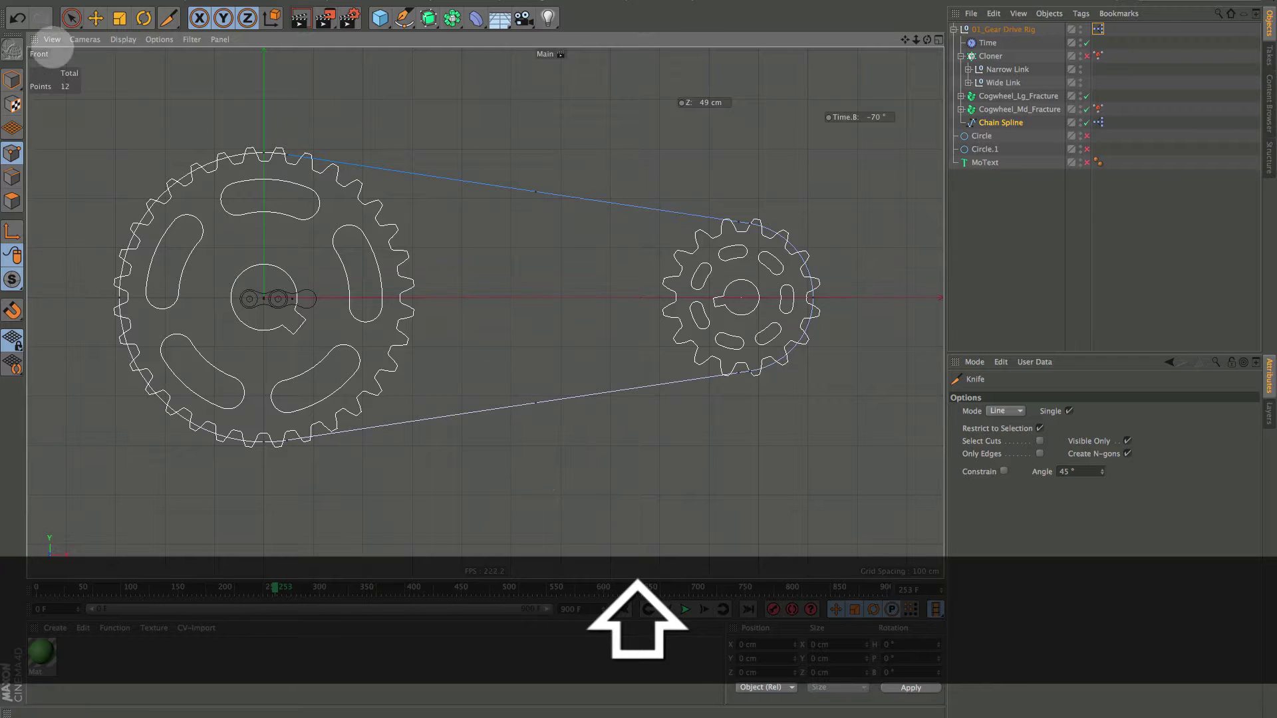
# Try moving the new point on the Chain Spline's upper run vertically, undo the move and deselect the point.
pyautogui.click(71, 18)
pyautogui.click(536, 190)
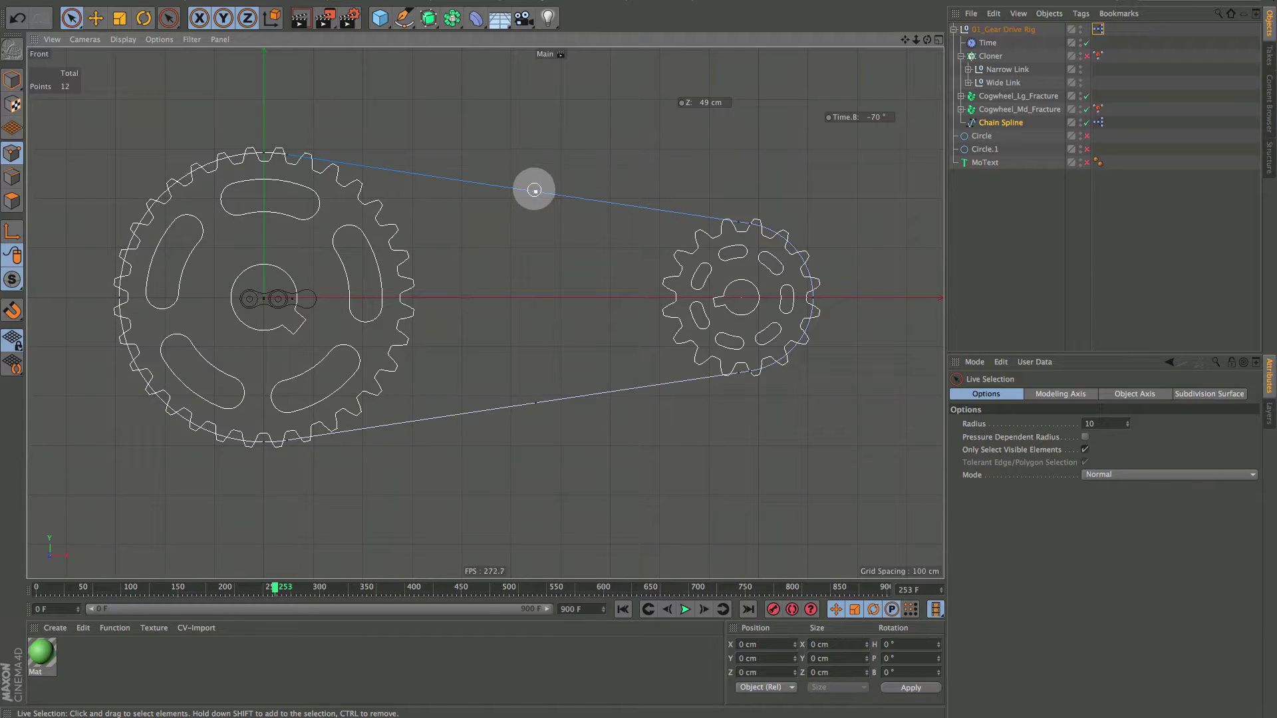
pyautogui.click(534, 191)
pyautogui.moveTo(536, 103); pyautogui.dragTo(535, 105)
pyautogui.press('super+z')
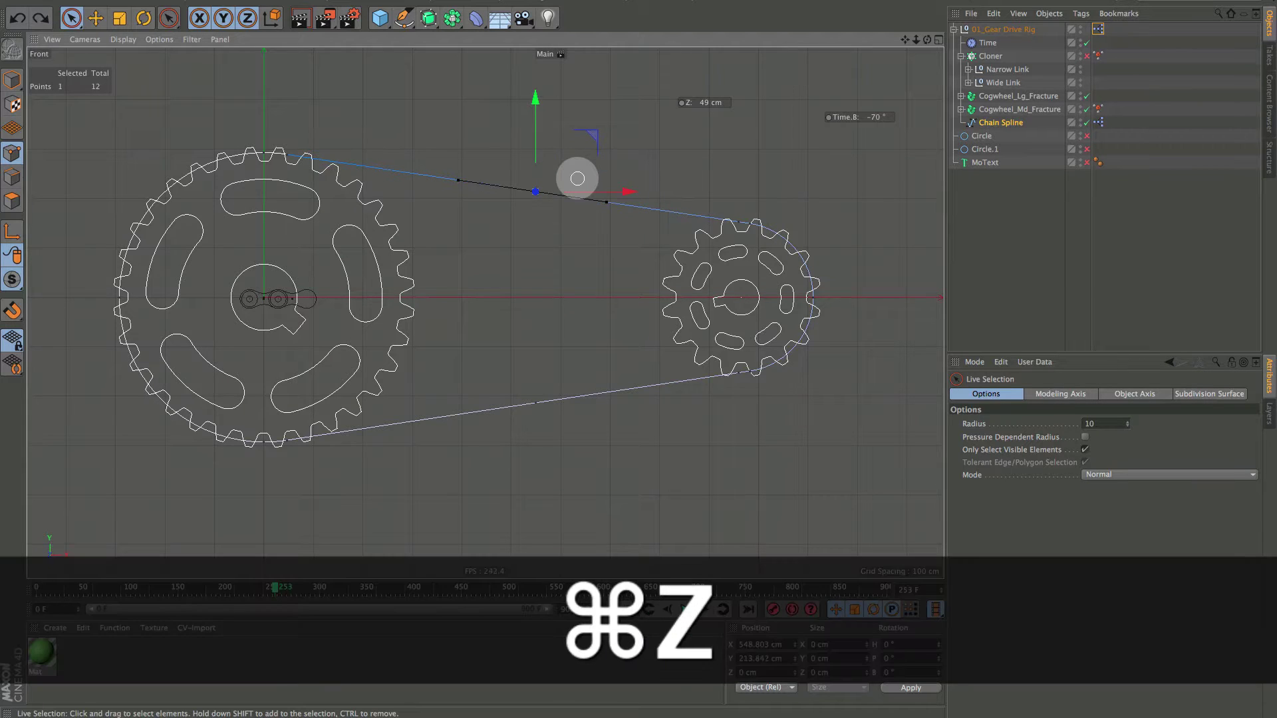
pyautogui.click(569, 271)
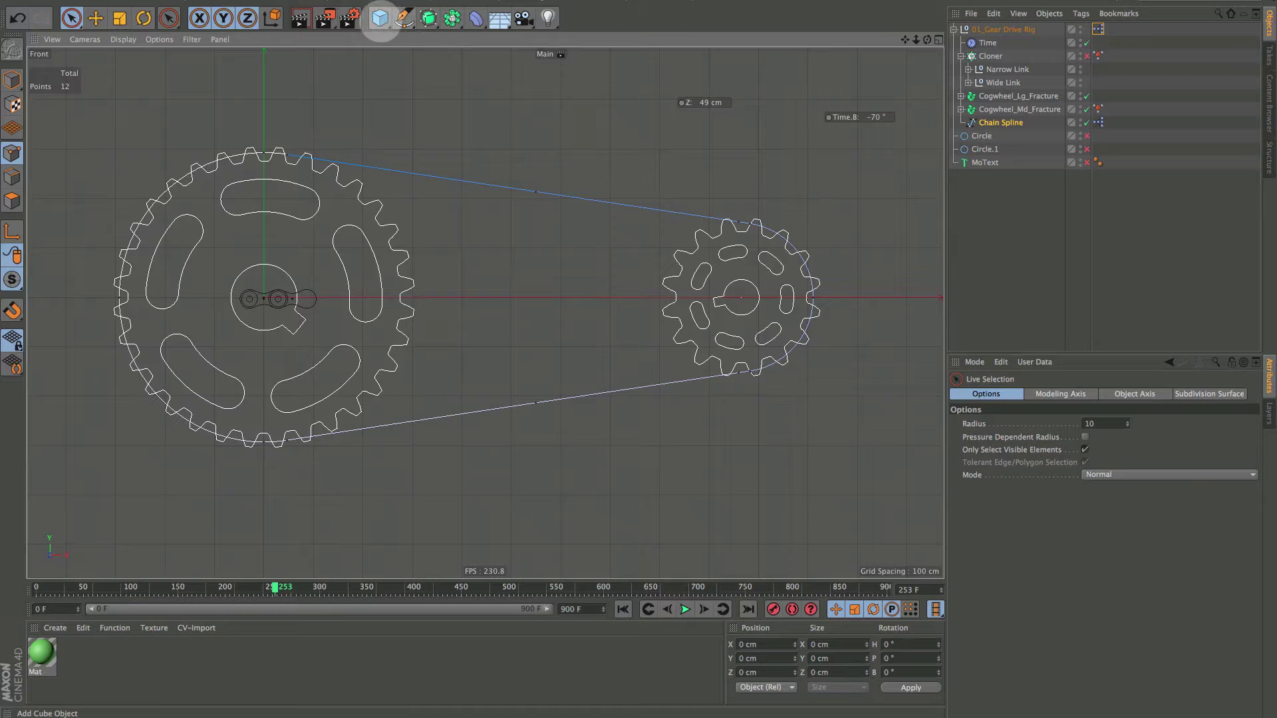
# Add a Polygon object oriented to +Z and move it about 335 cm along X and up beside the chain's upper run.
pyautogui.click(380, 18)
pyautogui.click(578, 60)
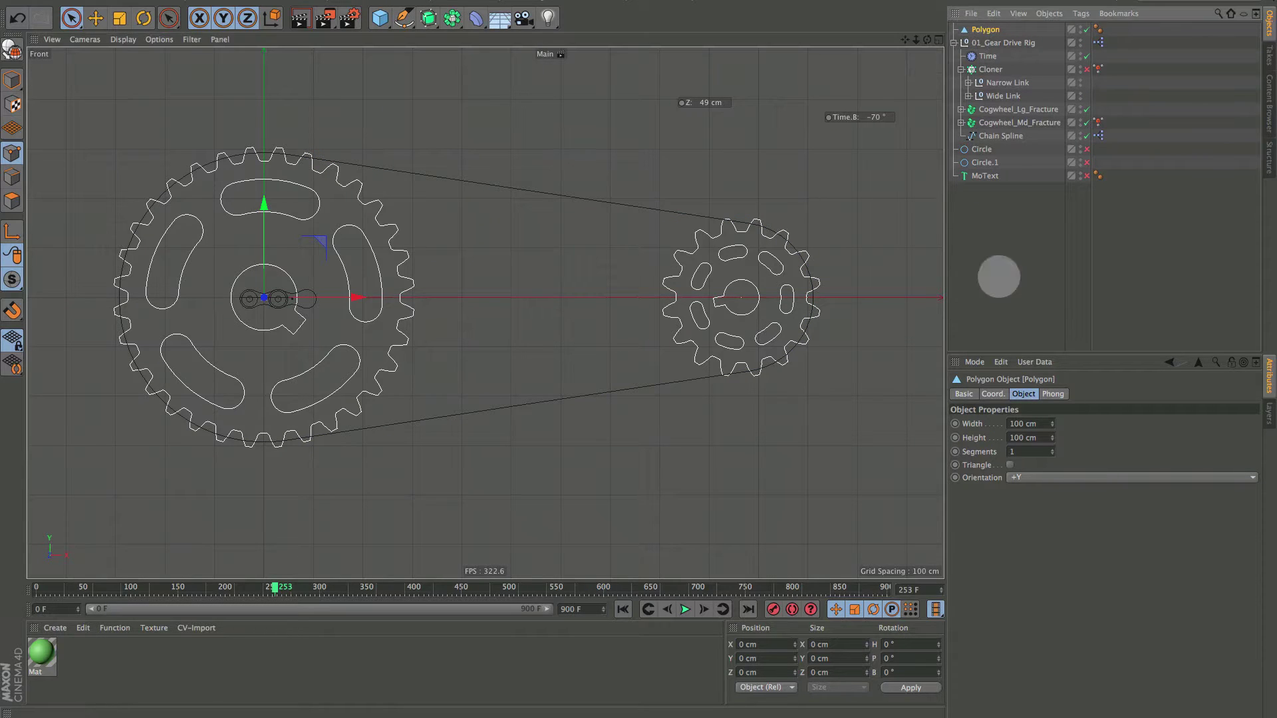
pyautogui.click(1043, 481)
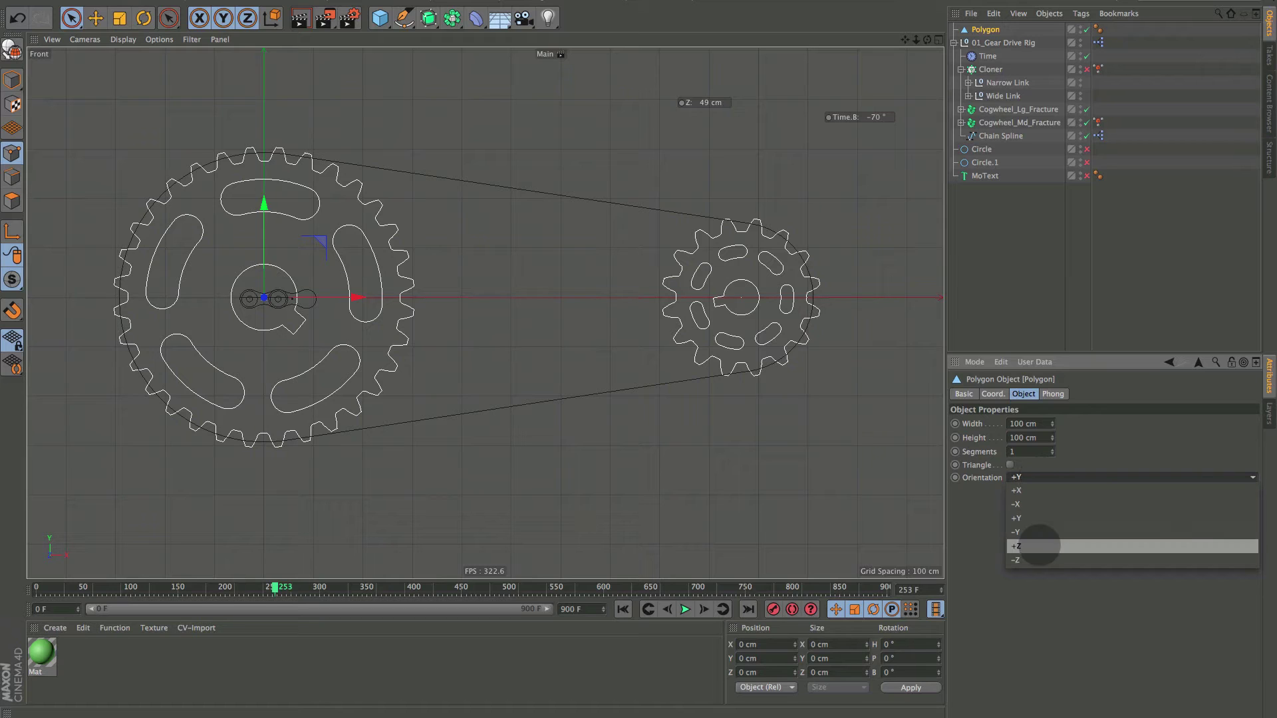
pyautogui.click(1039, 546)
pyautogui.moveTo(357, 297); pyautogui.dragTo(524, 303)
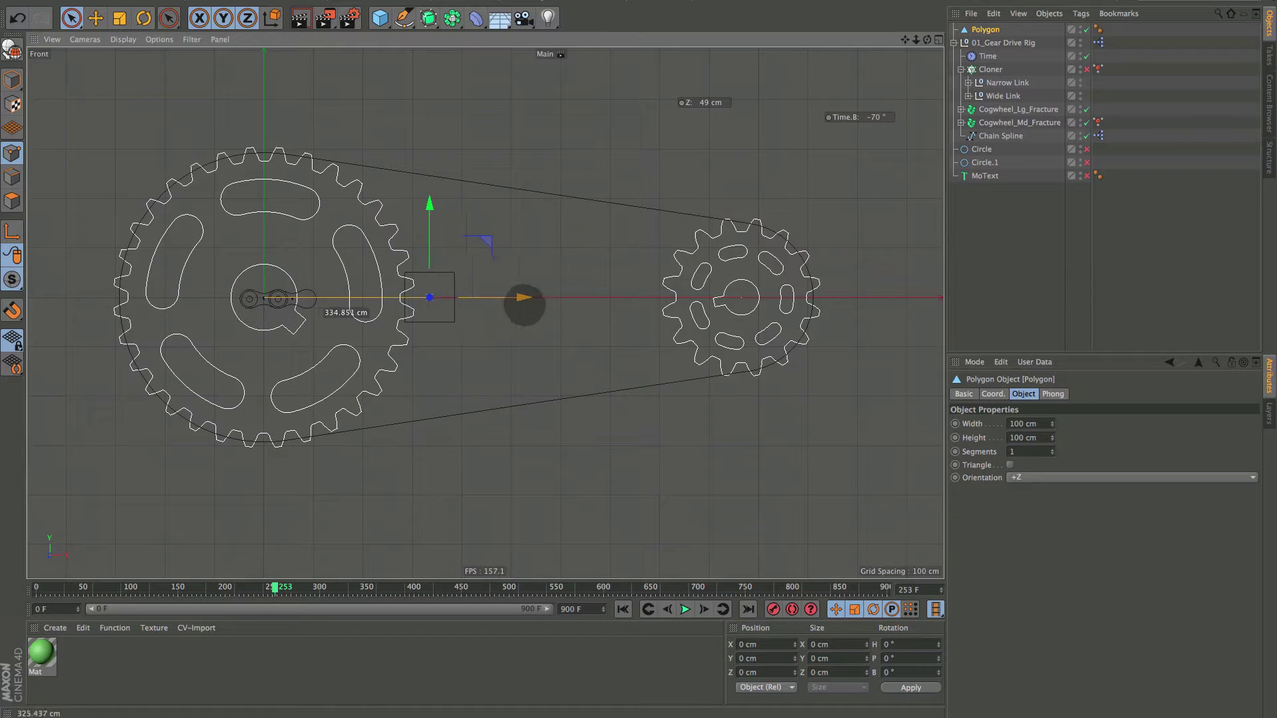
pyautogui.moveTo(433, 200); pyautogui.dragTo(433, 61)
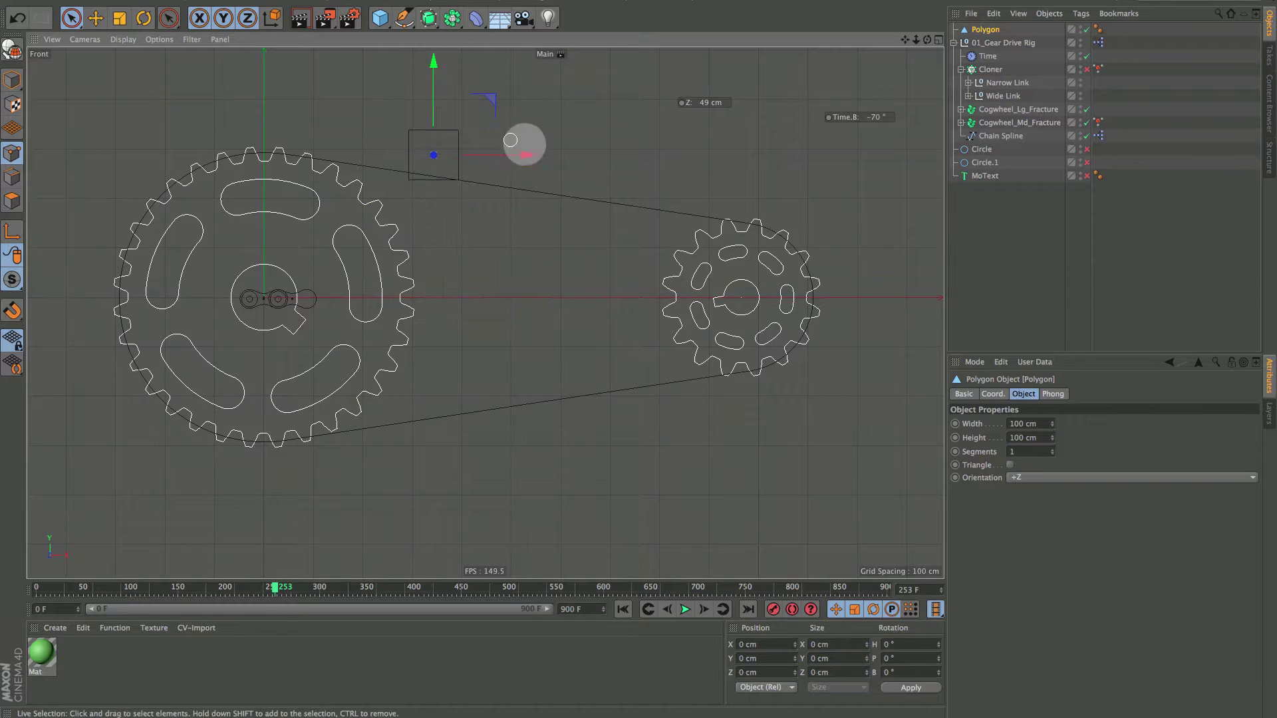
# Rename the polygon as Top Chain Slap_Polygon and place it inside 01_Gear Drive Rig below Time.
pyautogui.doubleClick(983, 29)
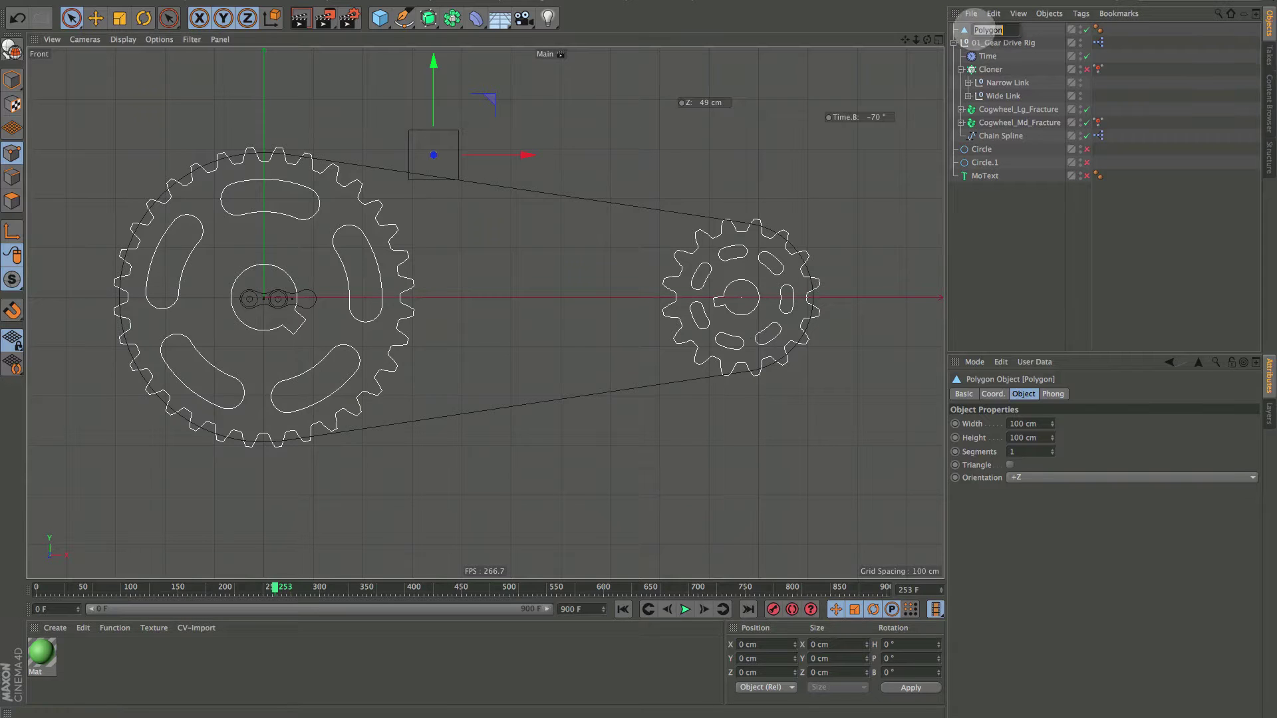
pyautogui.write('Top')
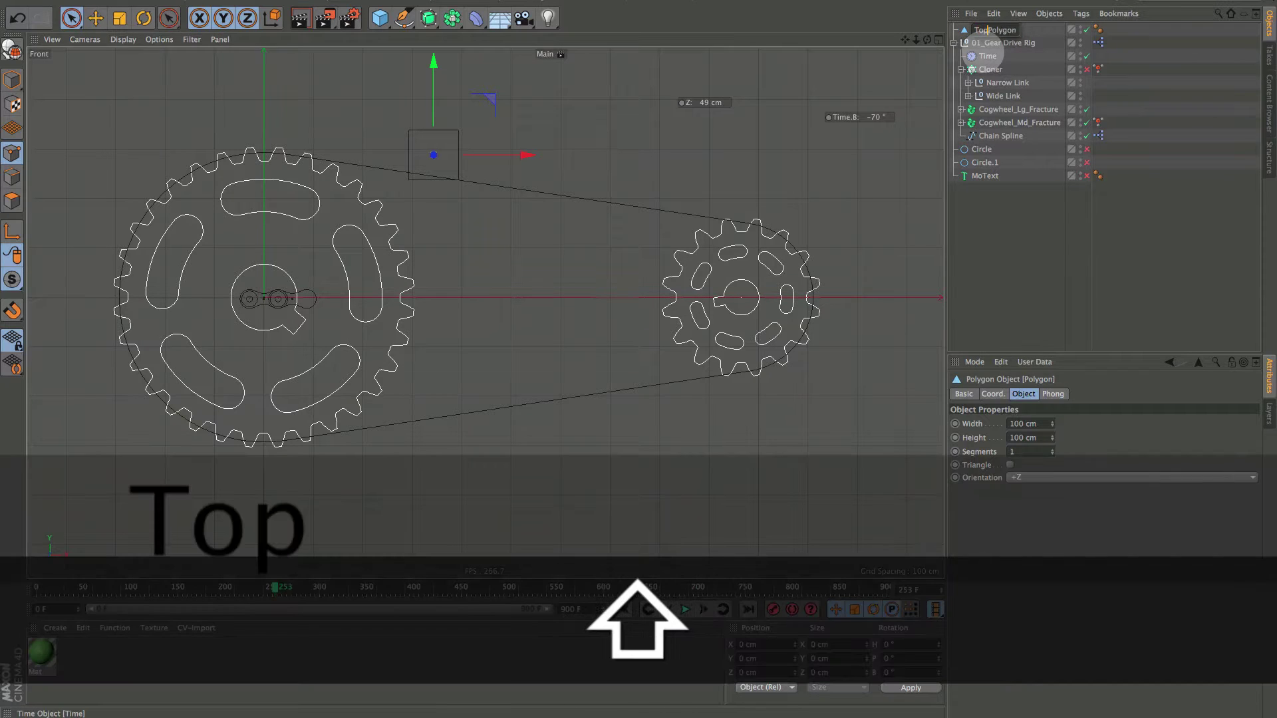
pyautogui.write(' Chain Sl')
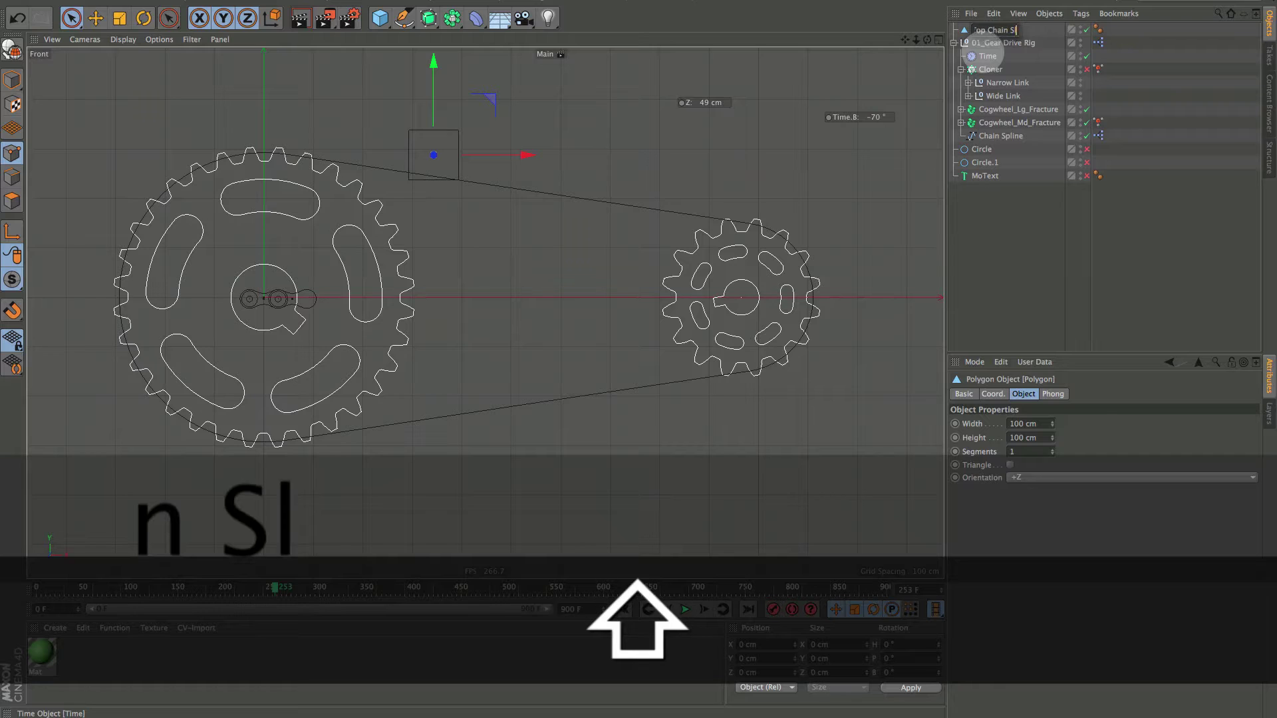
pyautogui.write('ap_')
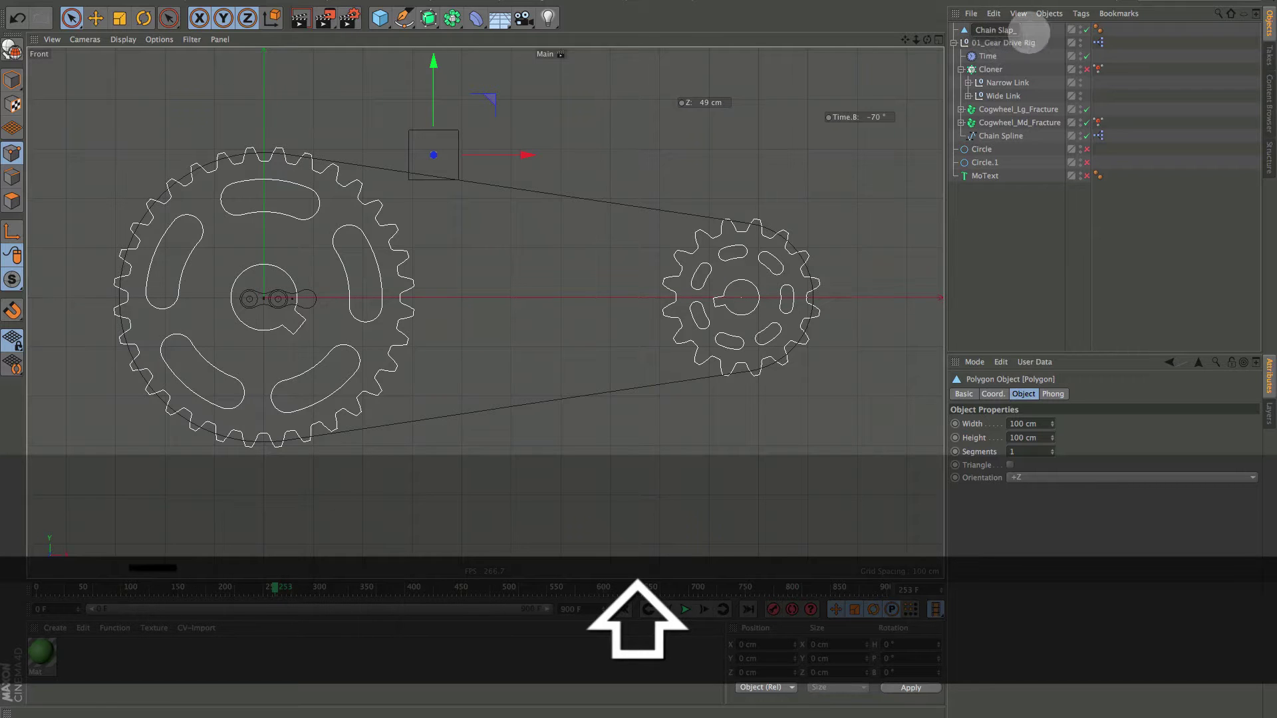
pyautogui.press('Return')
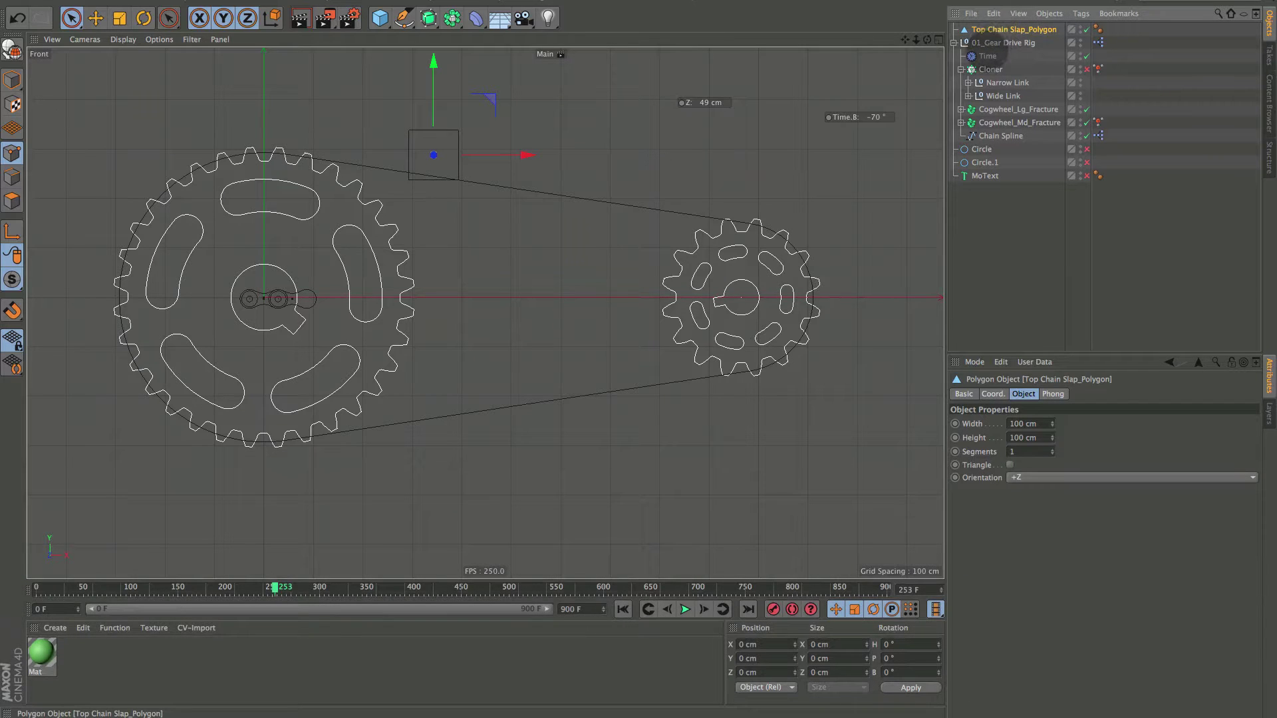
pyautogui.moveTo(991, 60); pyautogui.dragTo(987, 57)
# Duplicate the polygon within the rig as Bottom Chain Slap_Polygon and move the copy straight down below the chain's lower run.
pyautogui.press('ctrl')
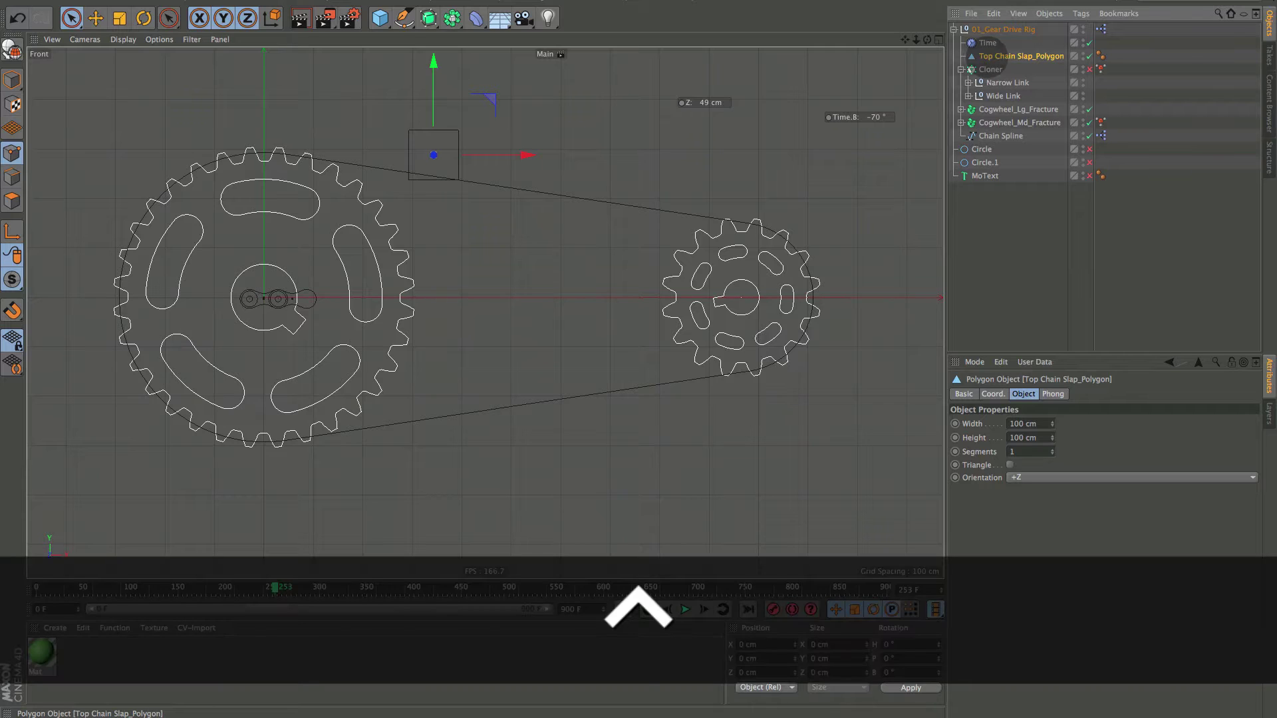
pyautogui.keyDown('ctrl'); pyautogui.moveTo(987, 61); pyautogui.dragTo(990, 72); pyautogui.keyUp('ctrl')
pyautogui.doubleClick(998, 70)
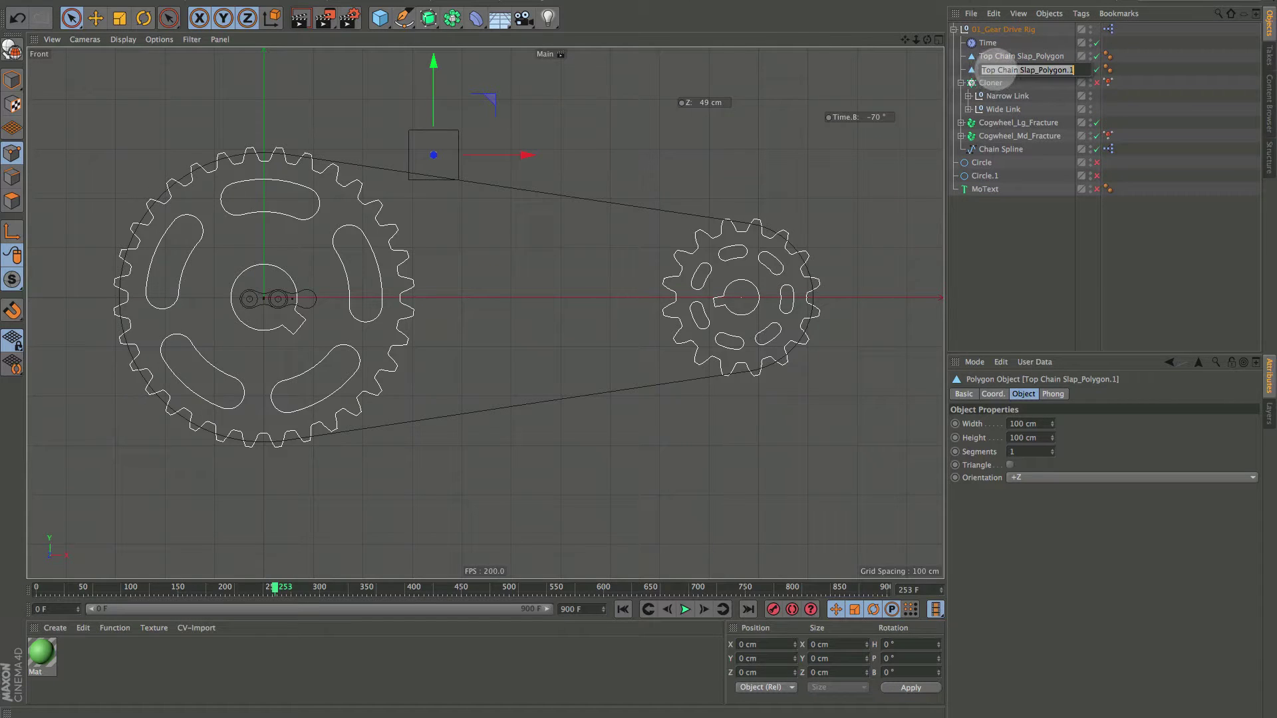
pyautogui.write('Bott')
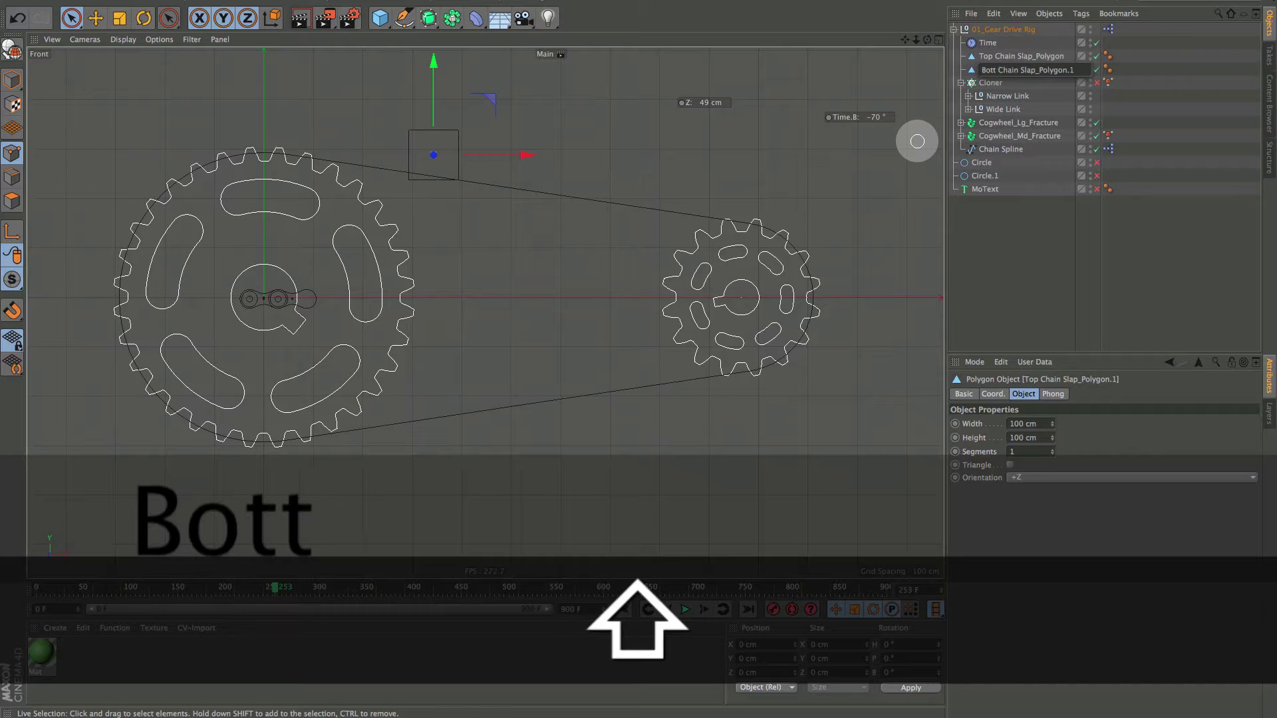
pyautogui.write('om')
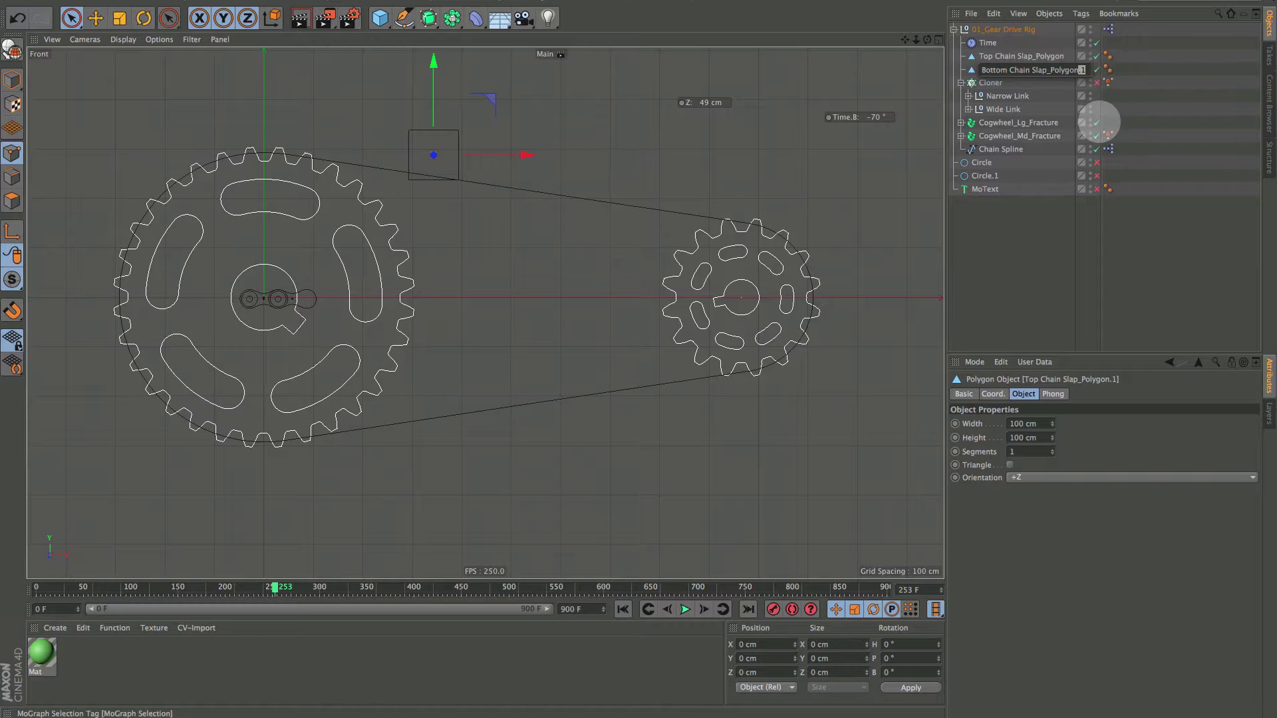
pyautogui.click(1012, 233)
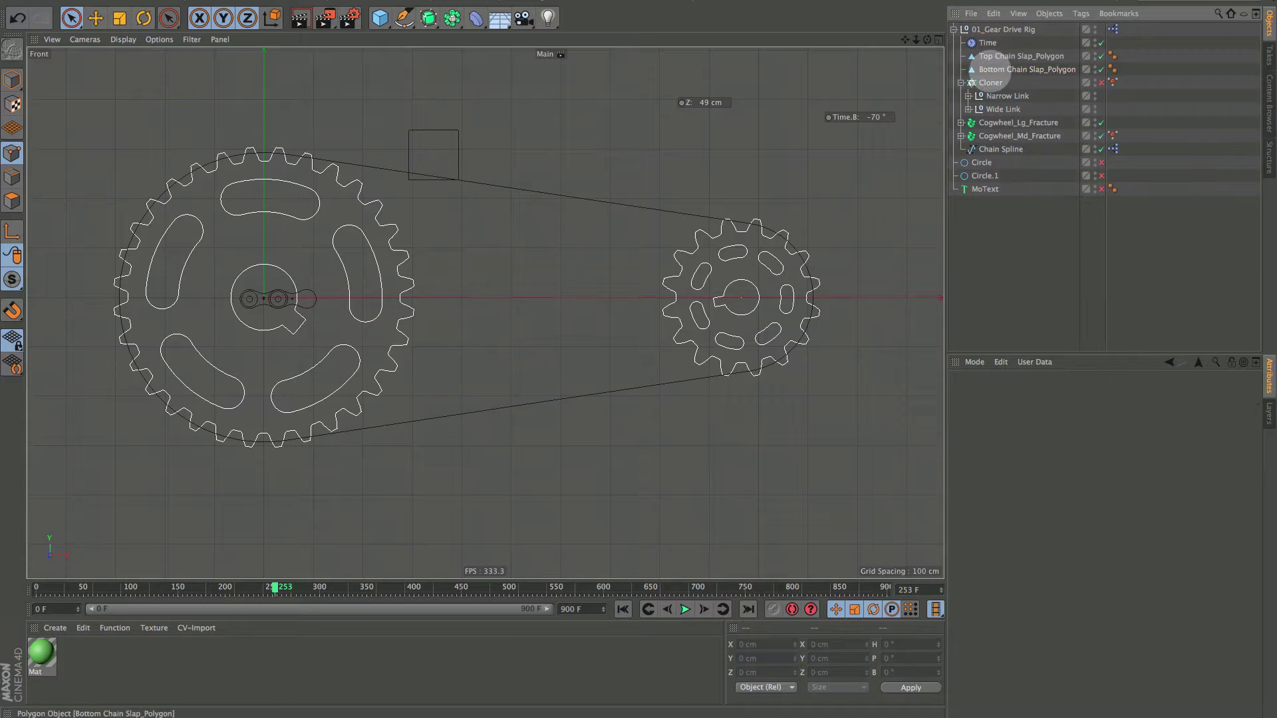
pyautogui.click(994, 69)
pyautogui.moveTo(434, 60); pyautogui.dragTo(392, 382)
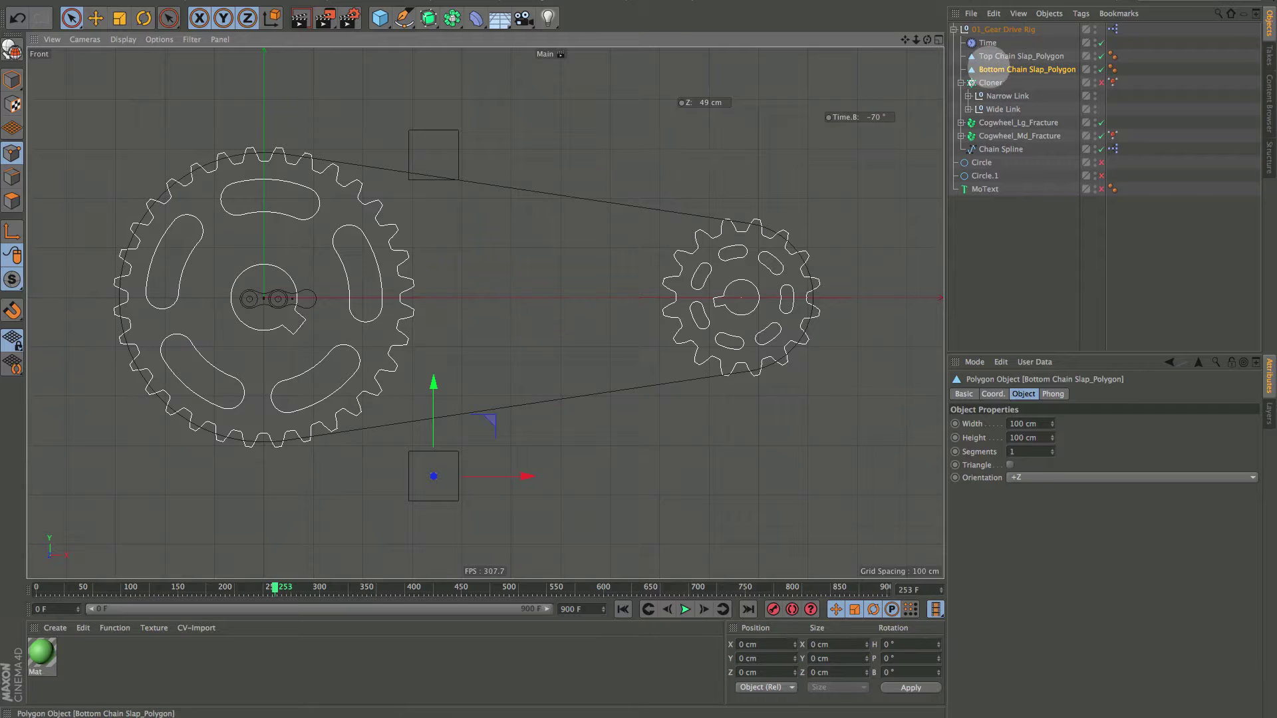
# Select the Chain Spline's middle point on the upper run and look up its point number in the Structure Manager.
pyautogui.click(992, 150)
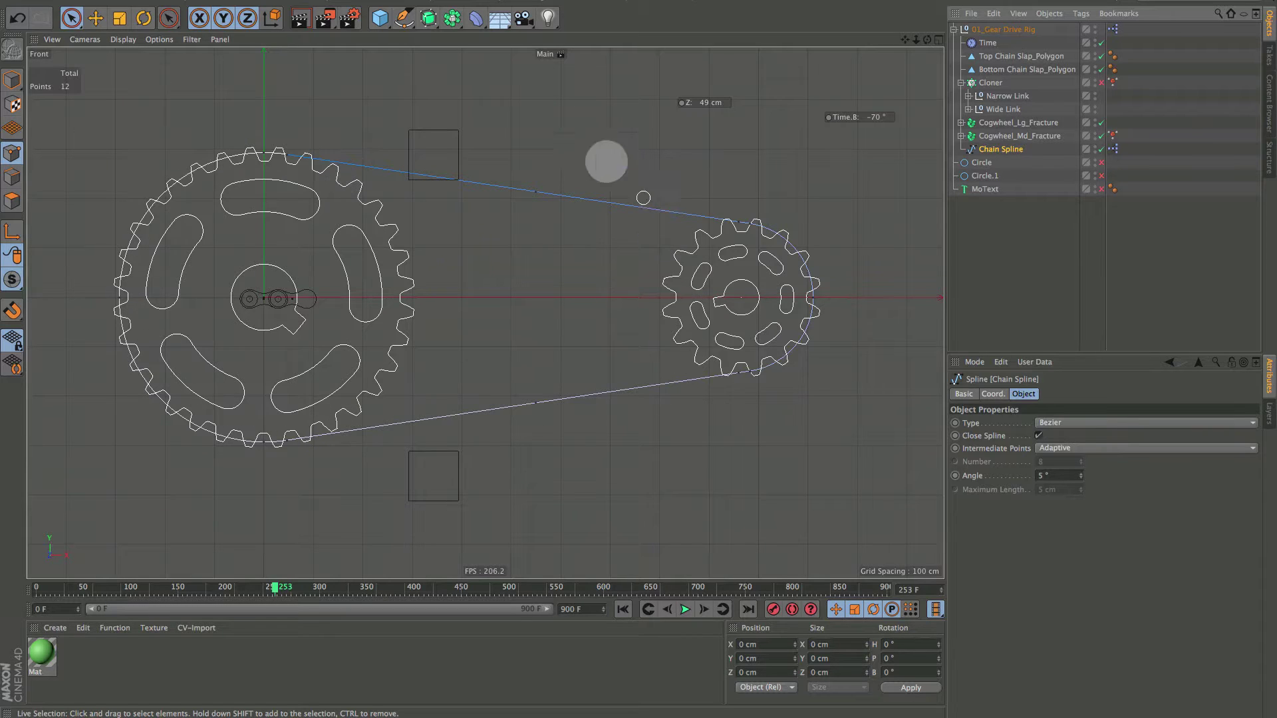
pyautogui.click(535, 189)
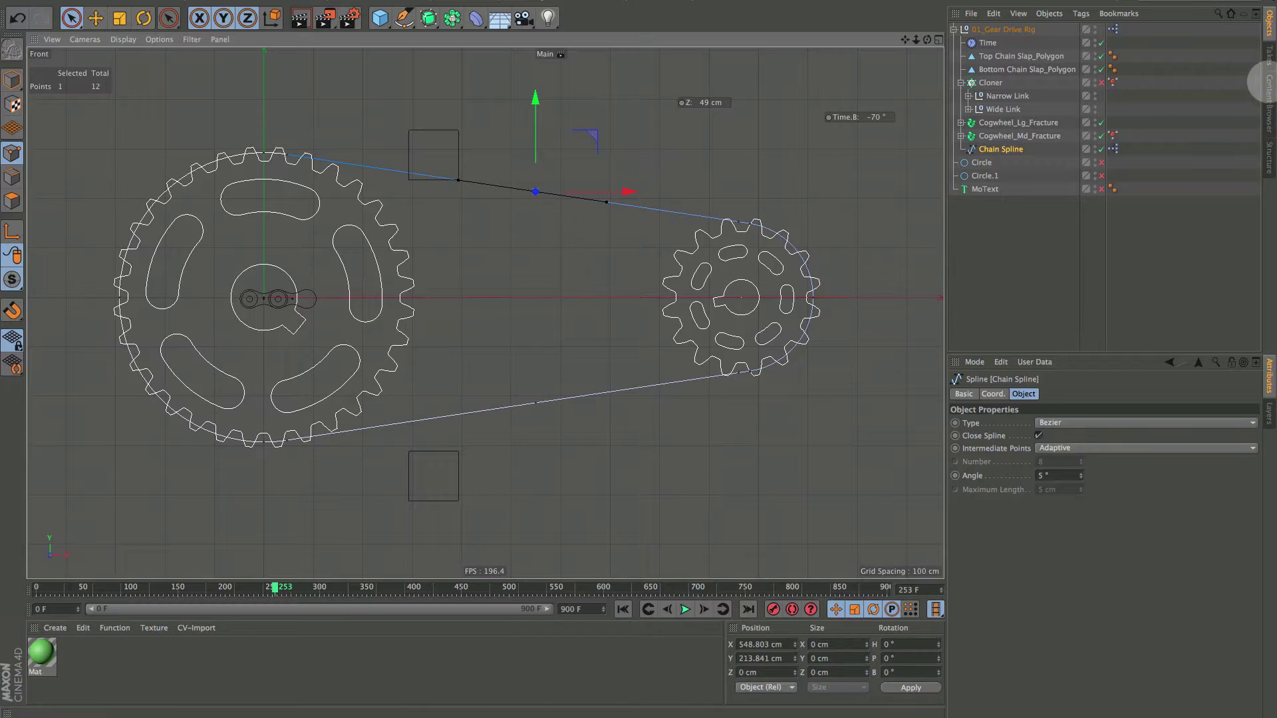
pyautogui.click(1268, 159)
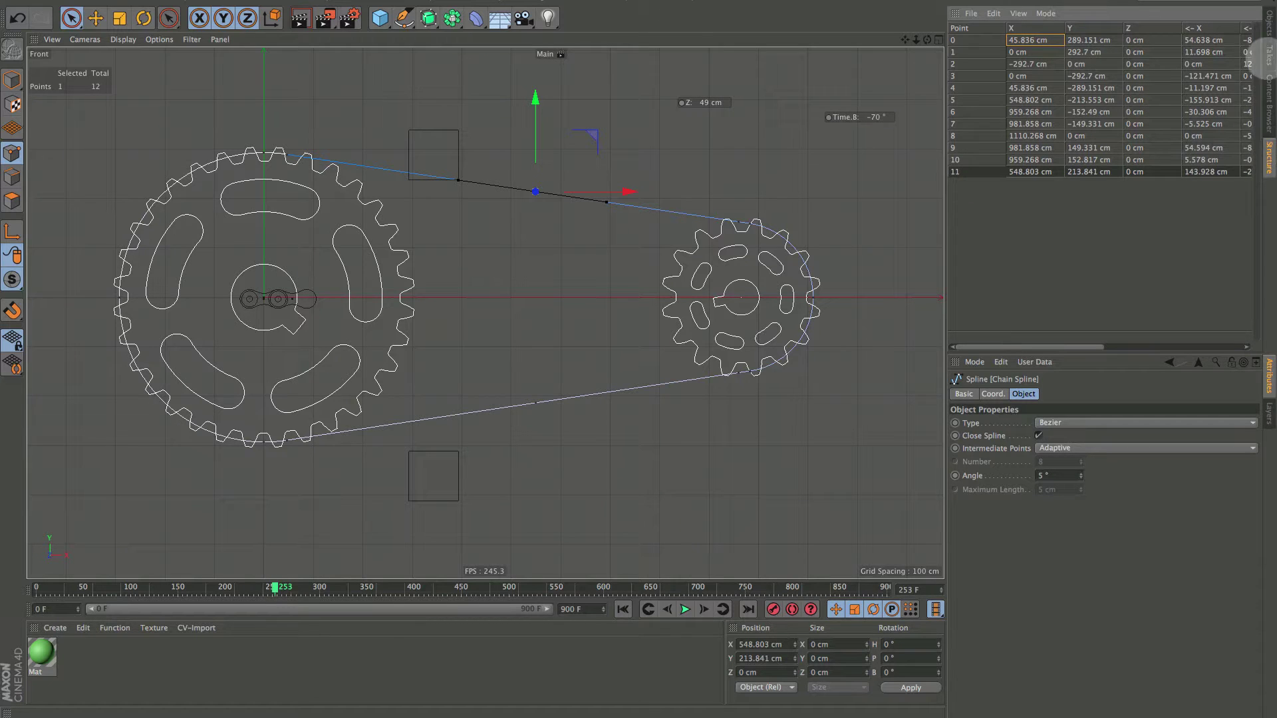
pyautogui.click(661, 2)
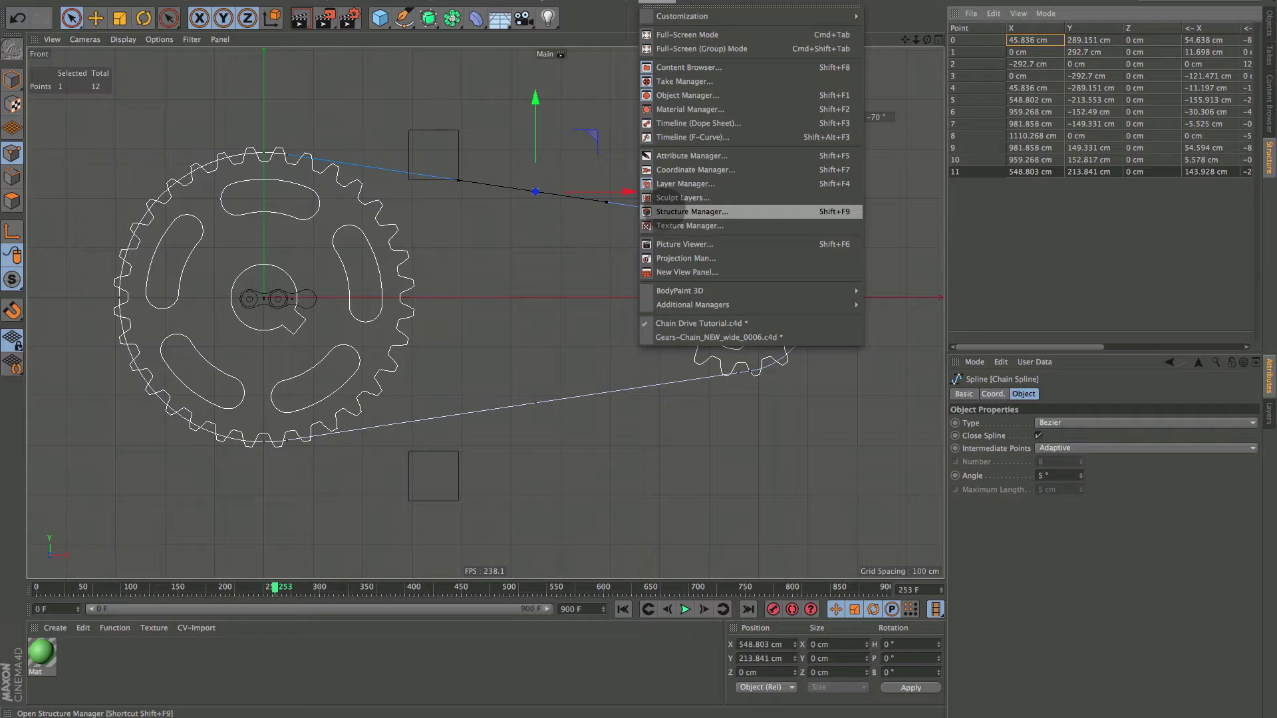
# Select the Chain Spline's lower and upper middle points in turn and check each one's point number in the Structure Manager.
pyautogui.click(571, 241)
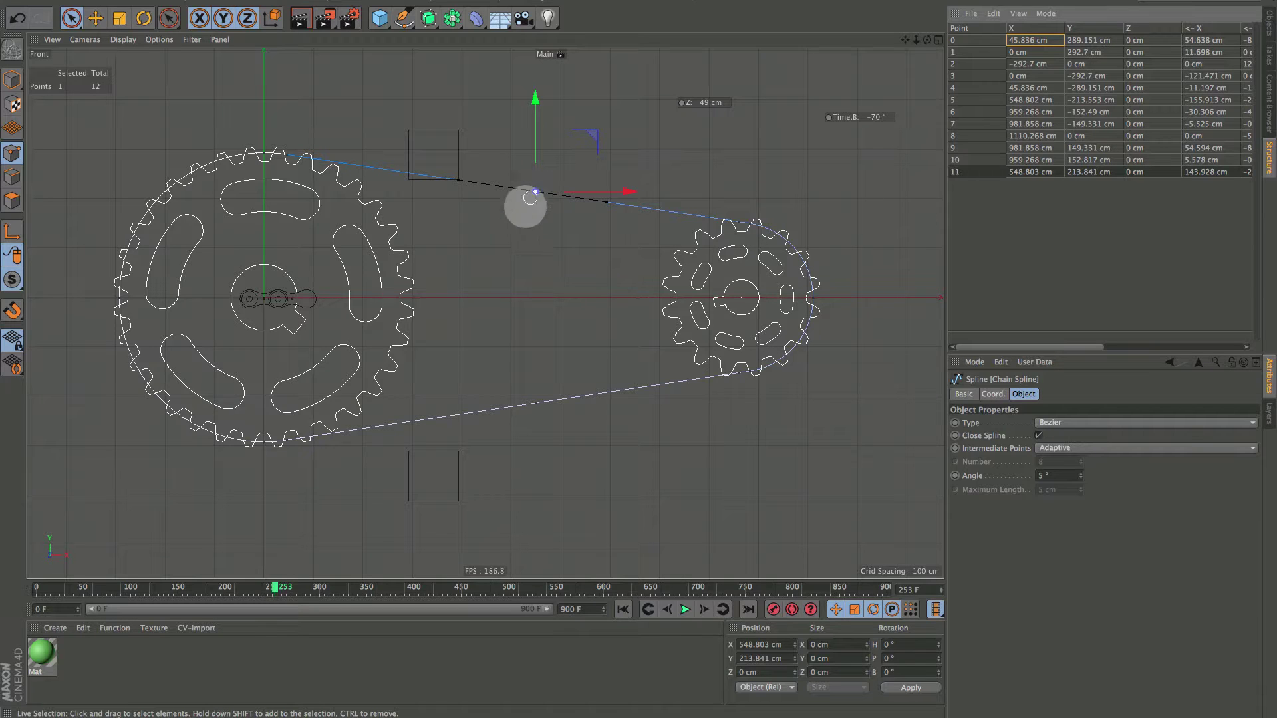
pyautogui.click(536, 403)
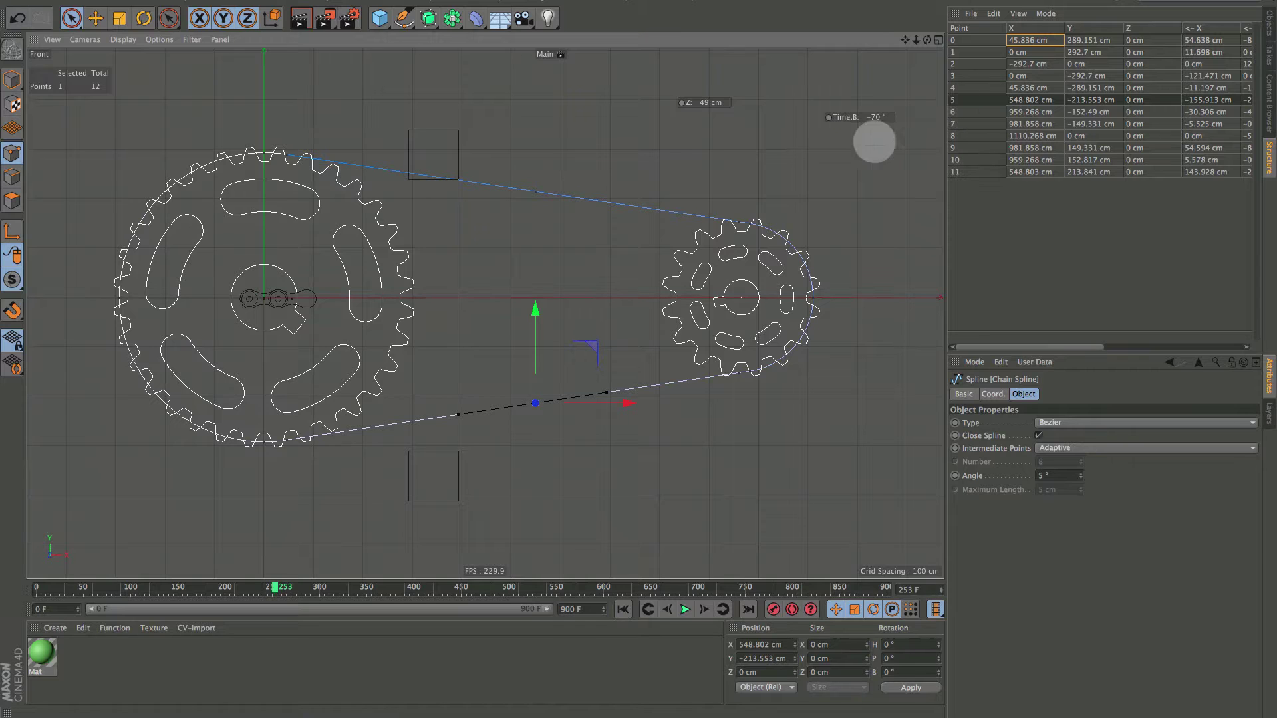
pyautogui.click(536, 192)
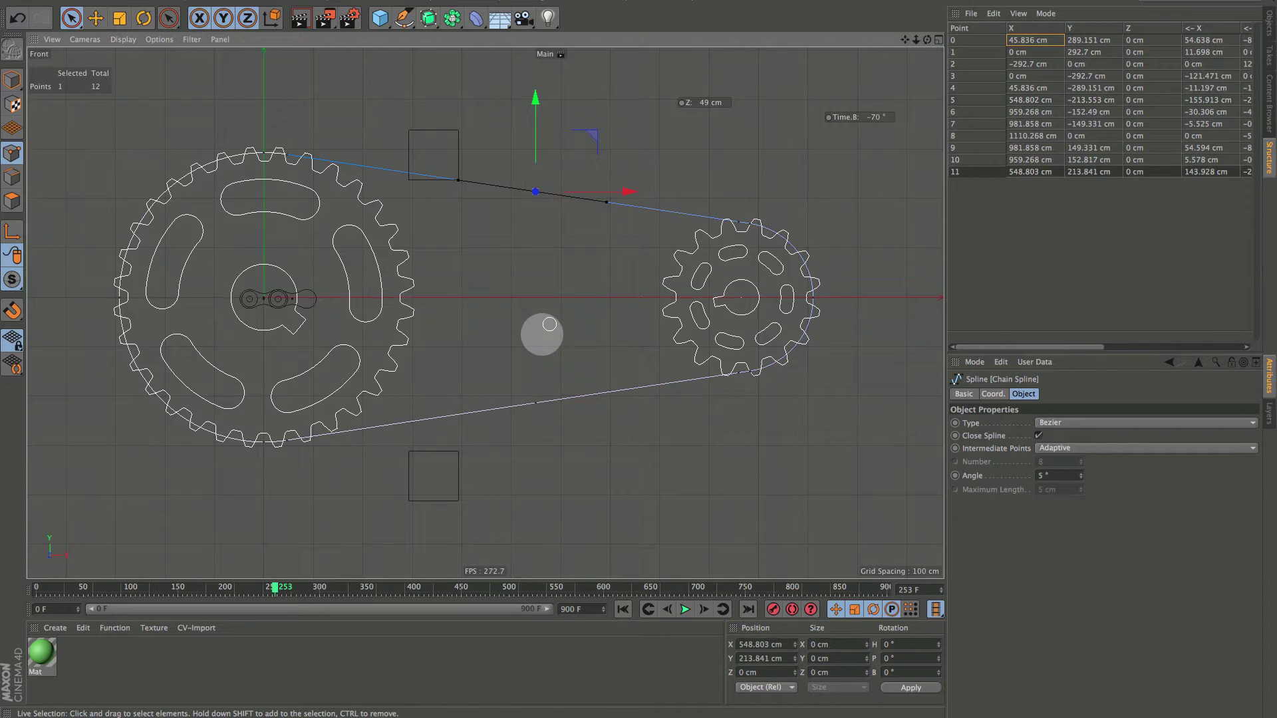
pyautogui.click(535, 403)
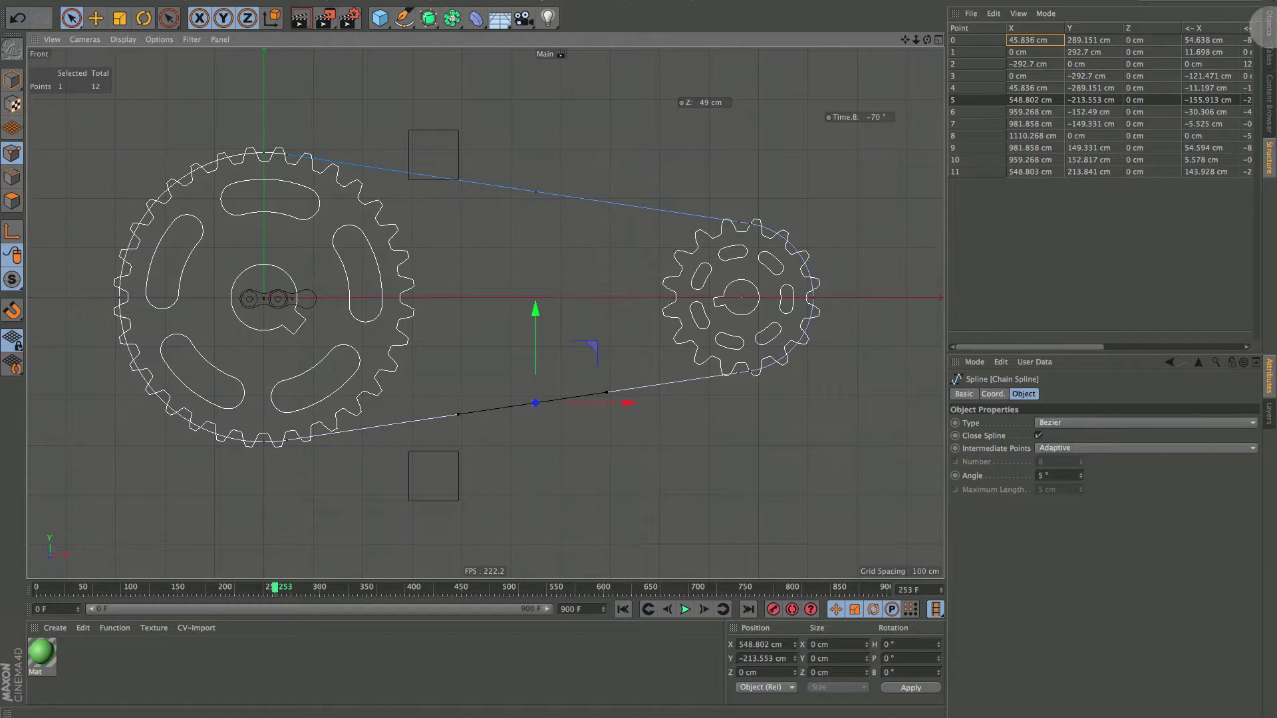
# Open the XPresso setup of 01_Gear Drive Rig and add a Point node below the Time, Range Mapper and Cloner nodes.
pyautogui.click(1267, 20)
pyautogui.doubleClick(1112, 28)
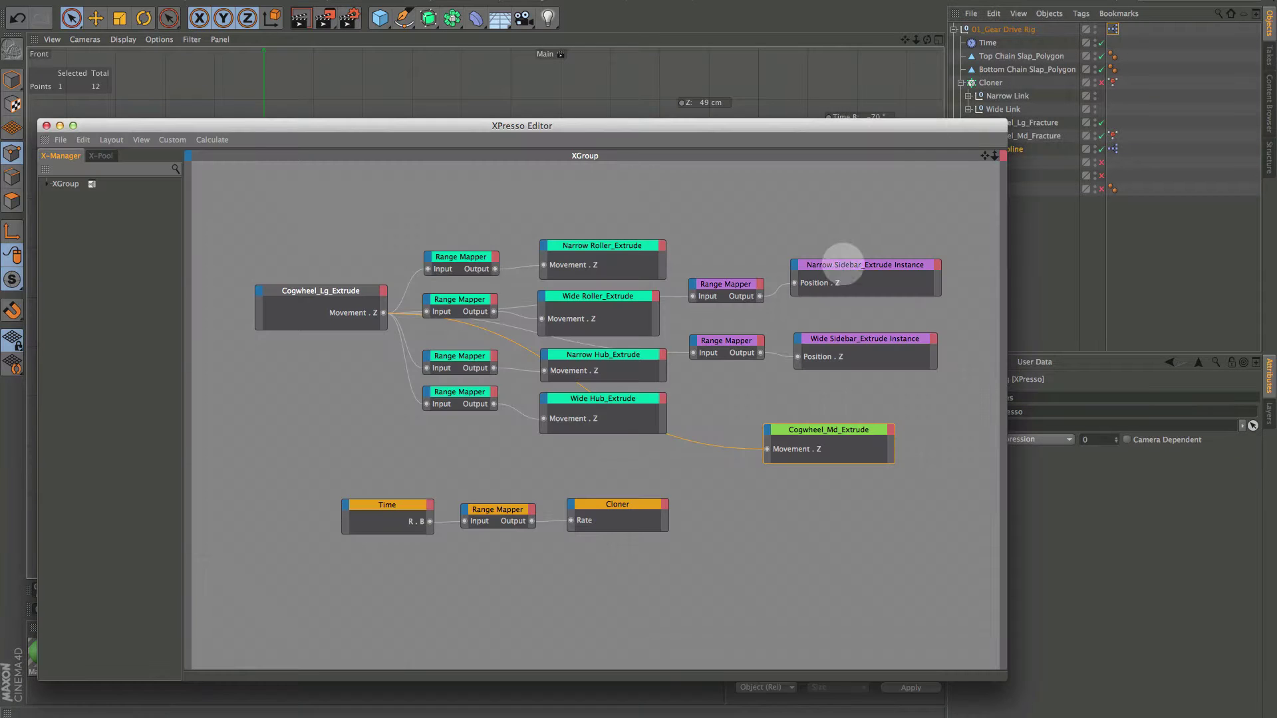
pyautogui.rightClick(623, 556)
pyautogui.moveTo(665, 557)
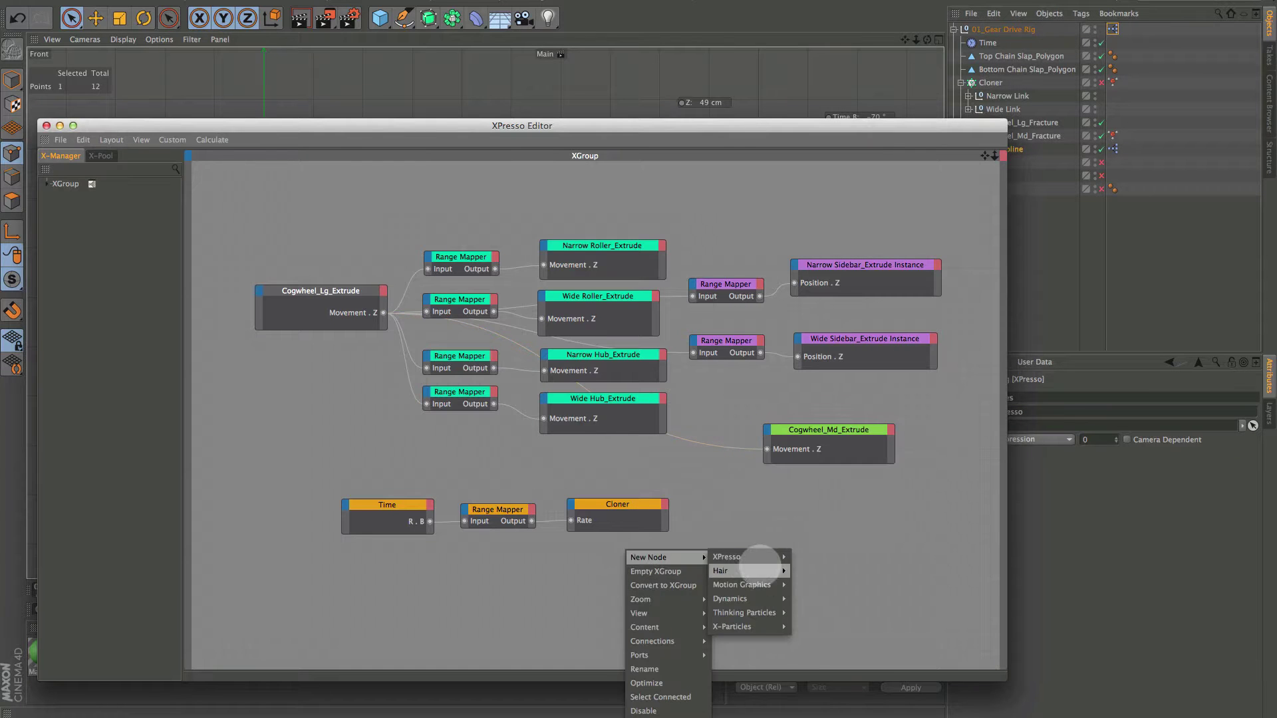
pyautogui.moveTo(731, 557)
pyautogui.moveTo(806, 556)
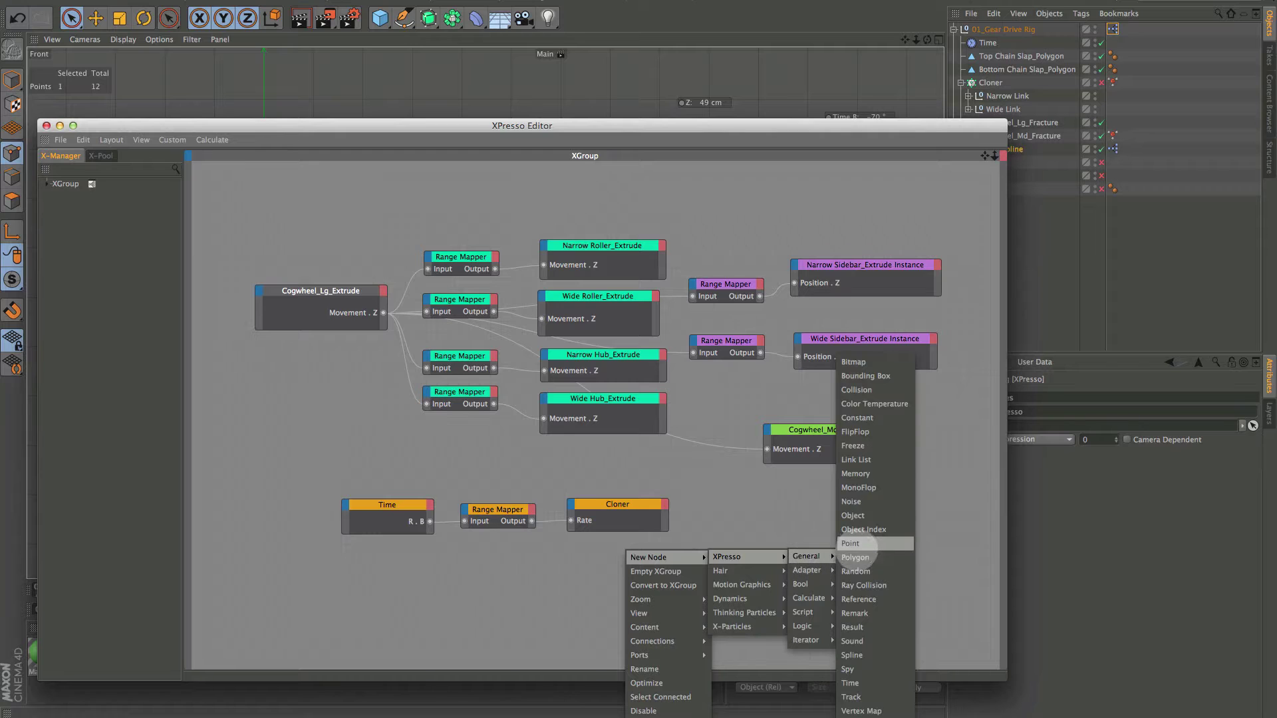
pyautogui.click(851, 543)
pyautogui.moveTo(592, 570); pyautogui.dragTo(542, 586)
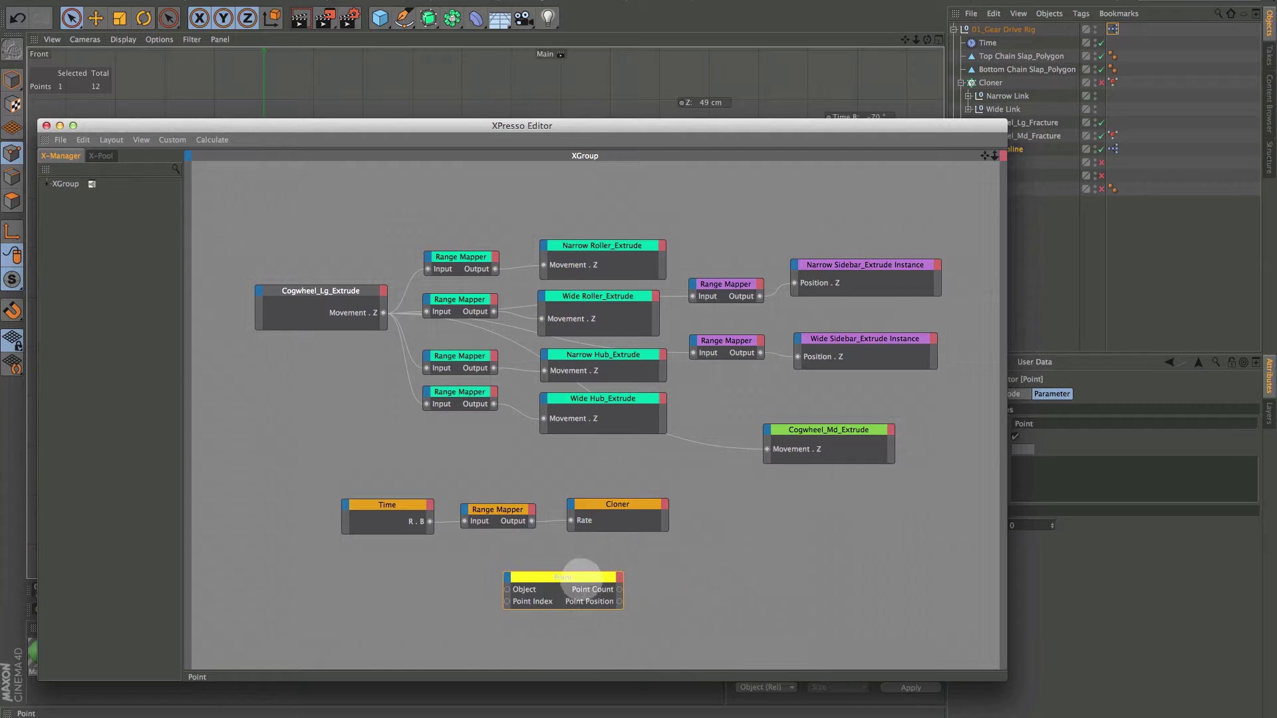
pyautogui.keyDown('alt'); pyautogui.scroll(-5, 658, 591); pyautogui.keyUp('alt')
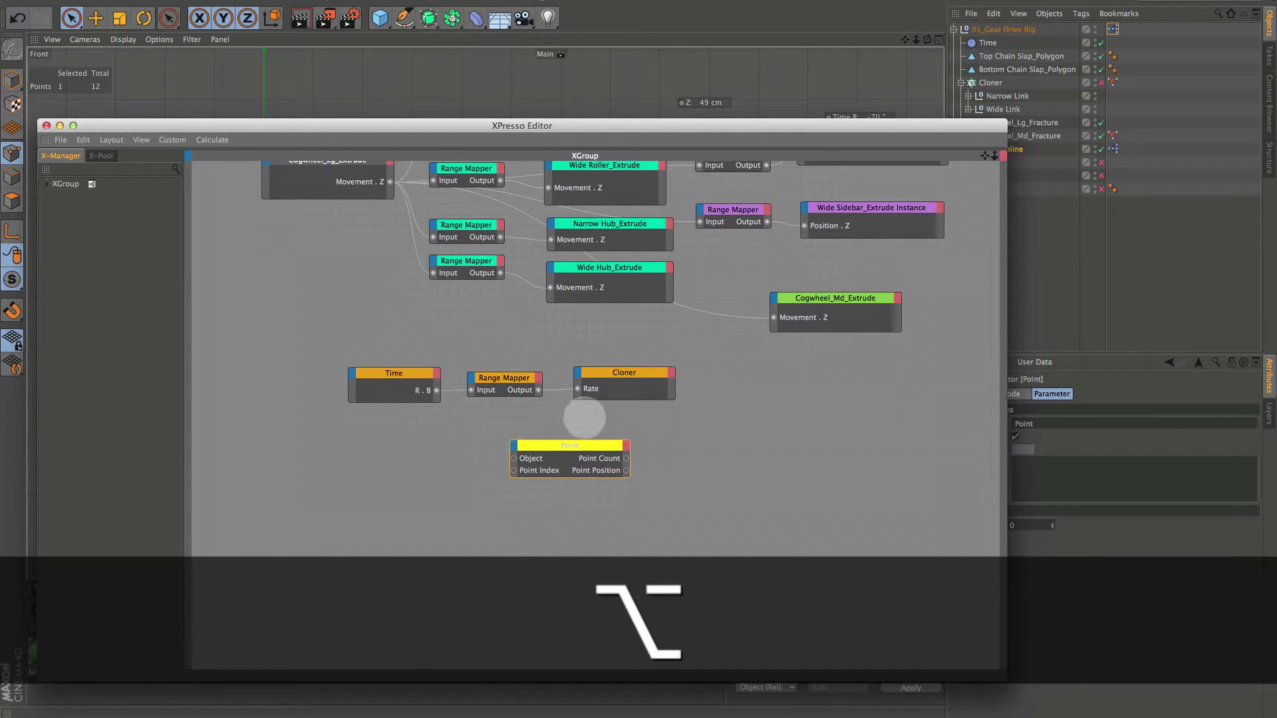
pyautogui.moveTo(567, 441); pyautogui.dragTo(566, 451)
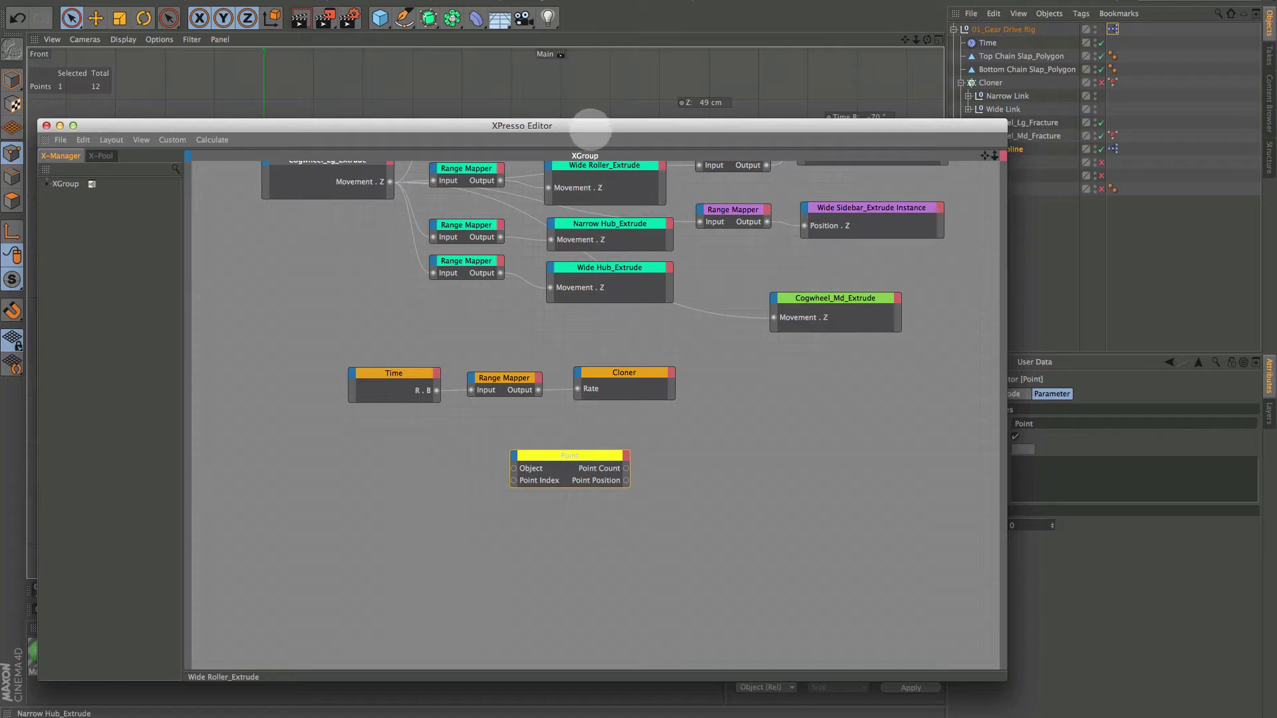
# Add Chain Spline as a node with an Object output and connect it to the Point node's Object input.
pyautogui.moveTo(590, 125); pyautogui.dragTo(625, 213)
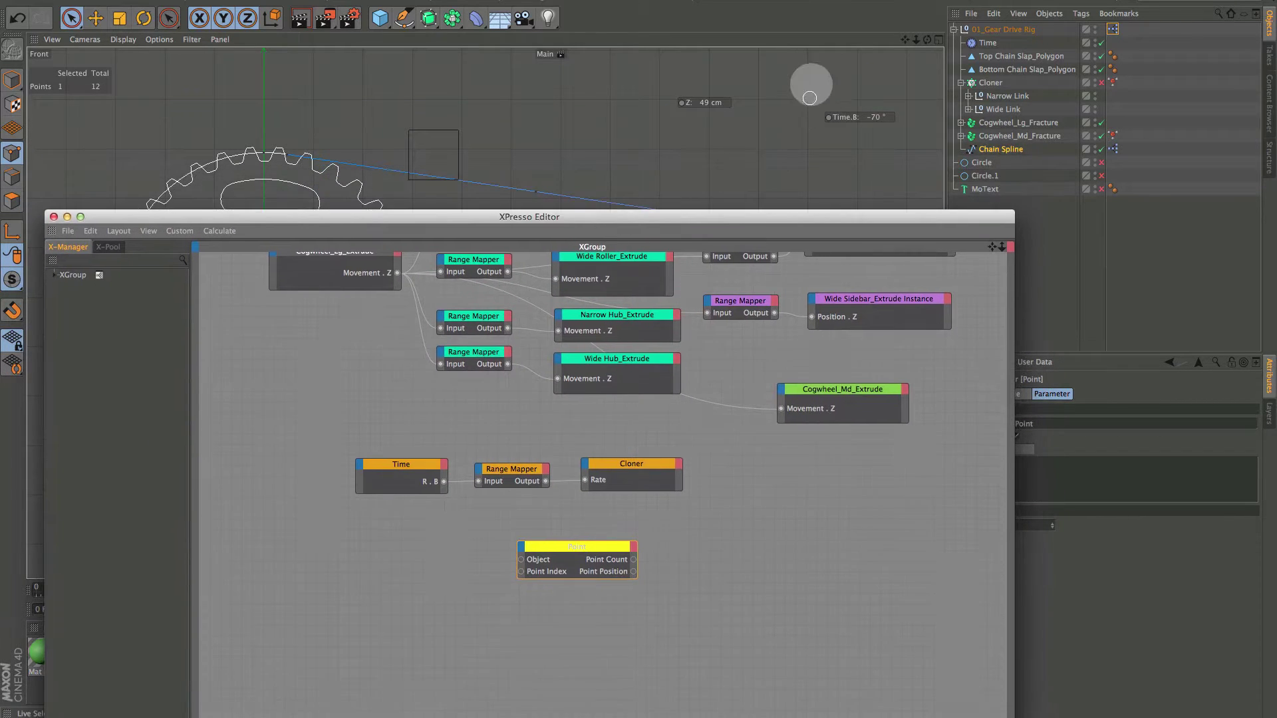
pyautogui.click(909, 191)
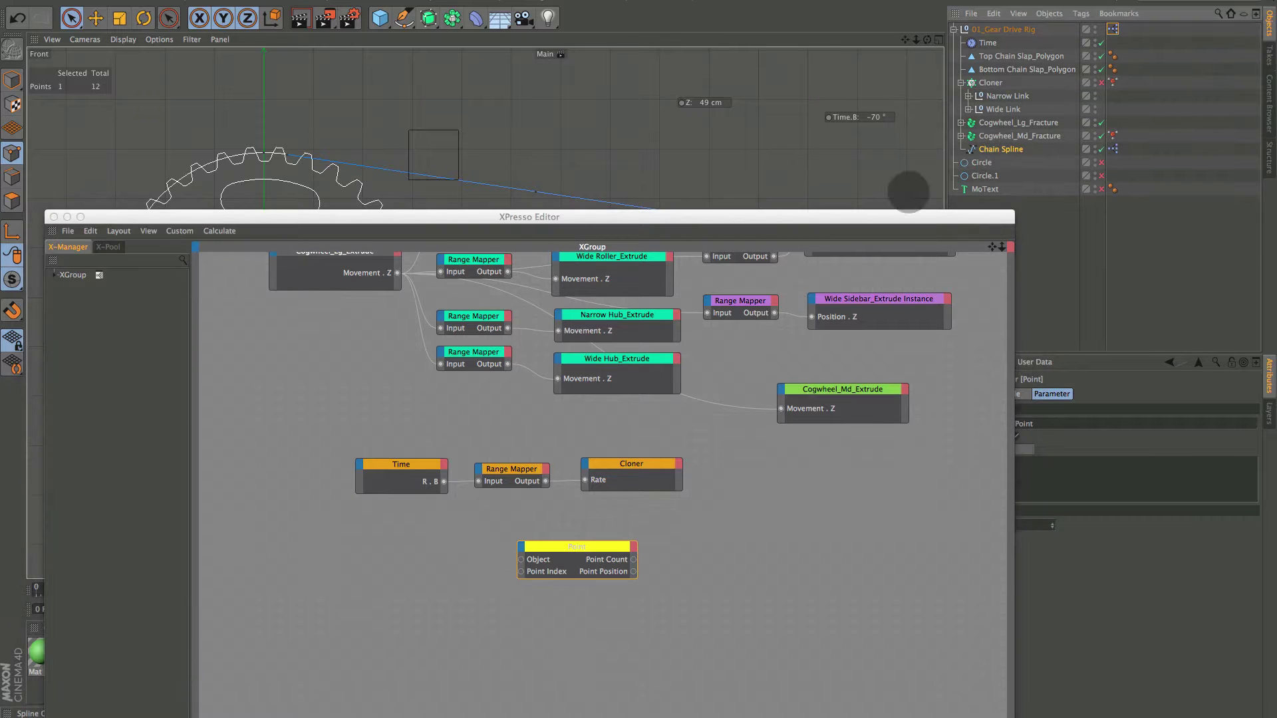
pyautogui.moveTo(399, 524); pyautogui.dragTo(443, 568)
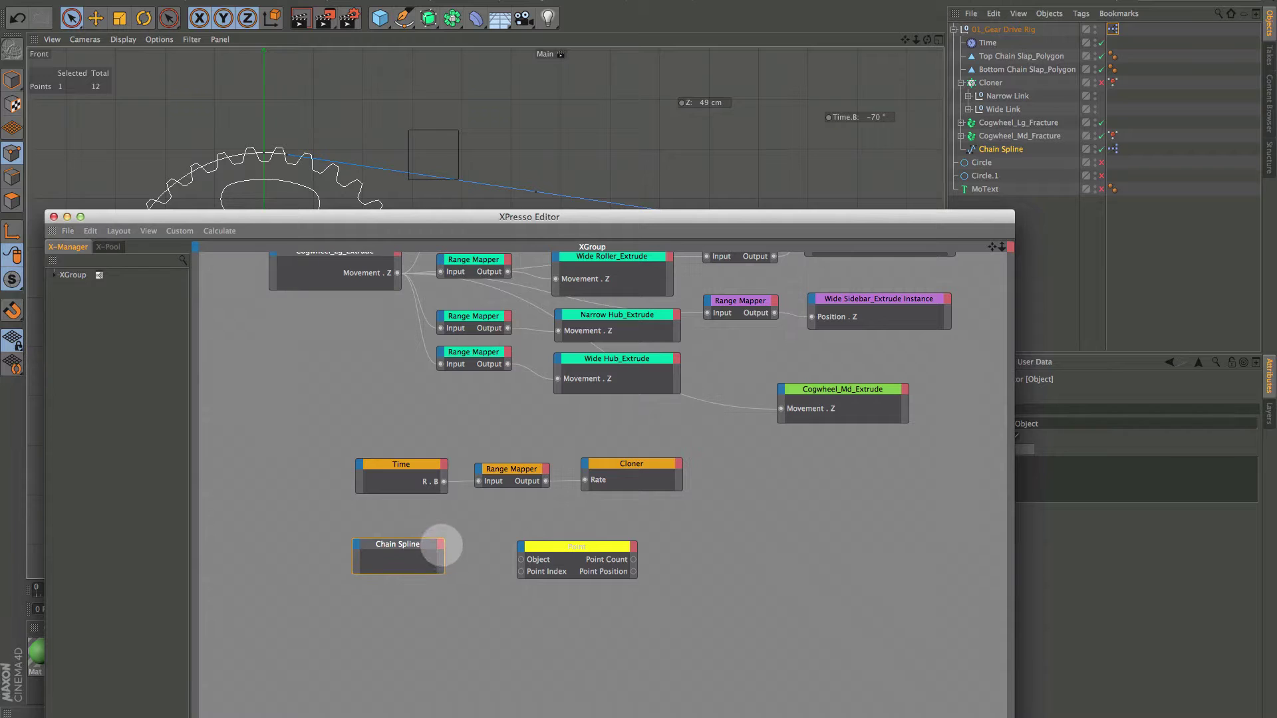
pyautogui.click(441, 544)
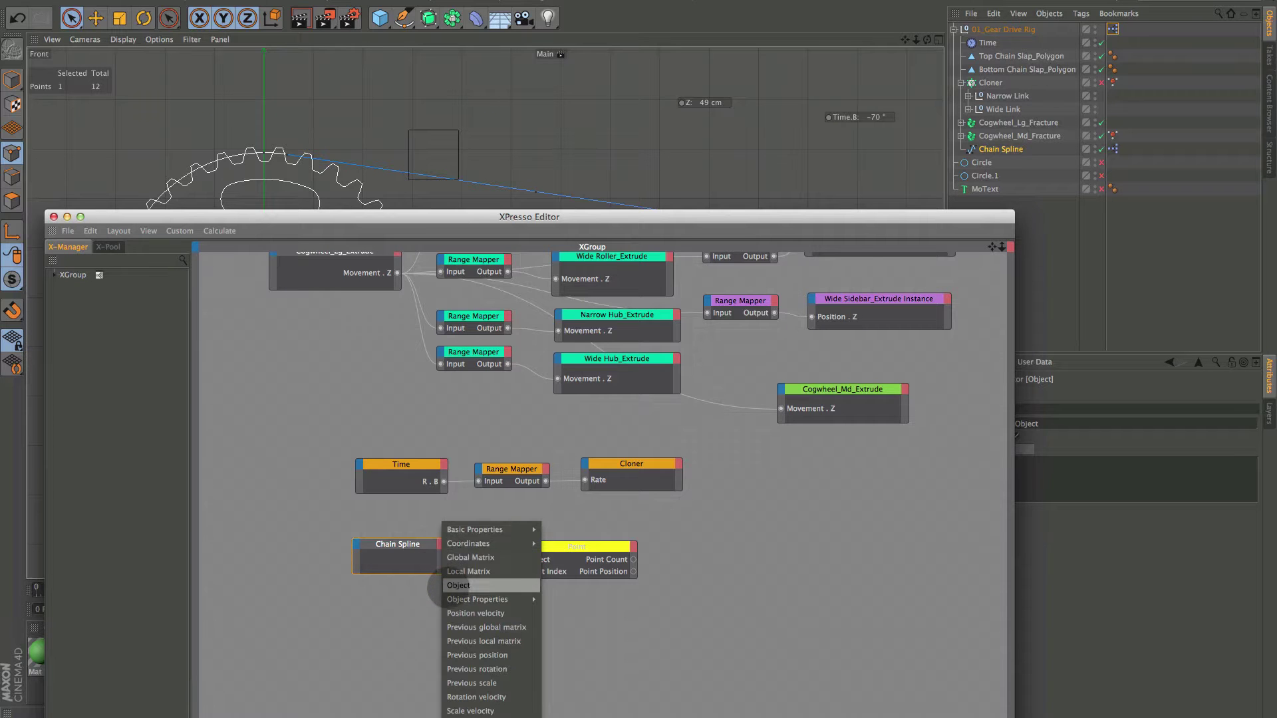
pyautogui.click(448, 584)
pyautogui.moveTo(441, 561); pyautogui.dragTo(521, 559)
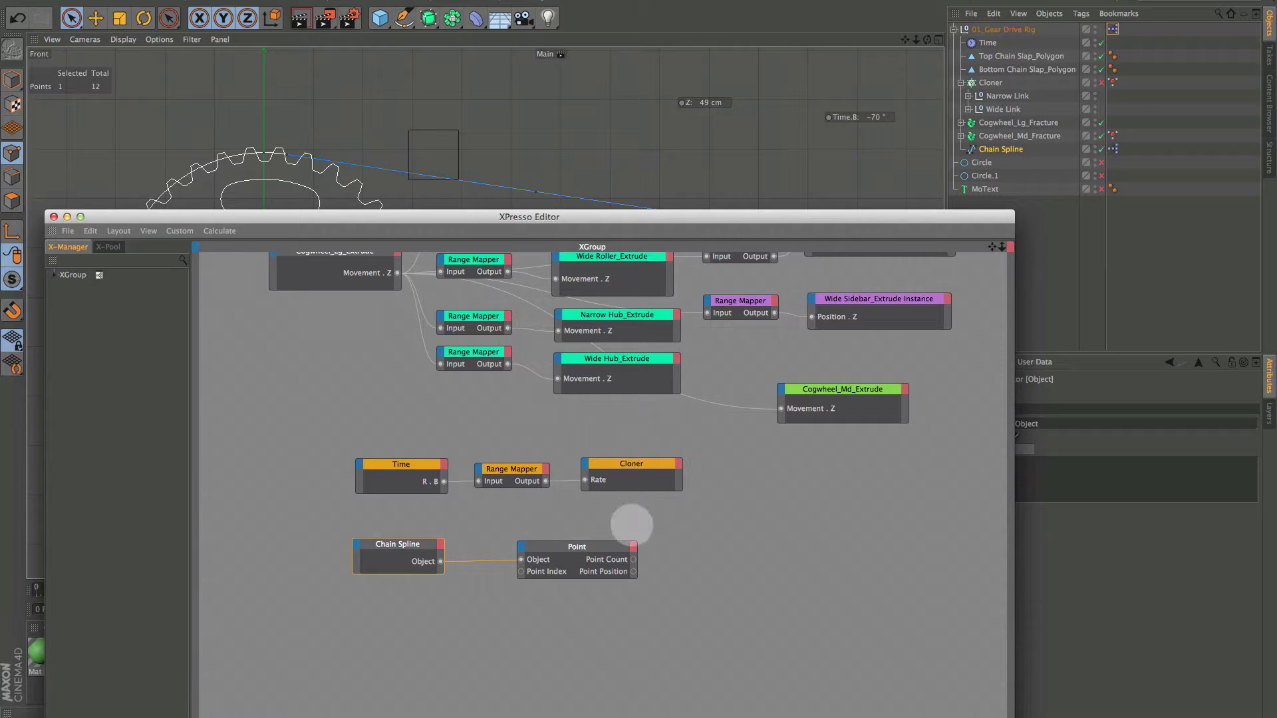
# Add Top Chain Slap_Polygon as a node with a Global Position input and connect the Point node's Point Position to it.
pyautogui.moveTo(582, 218); pyautogui.dragTo(564, 440)
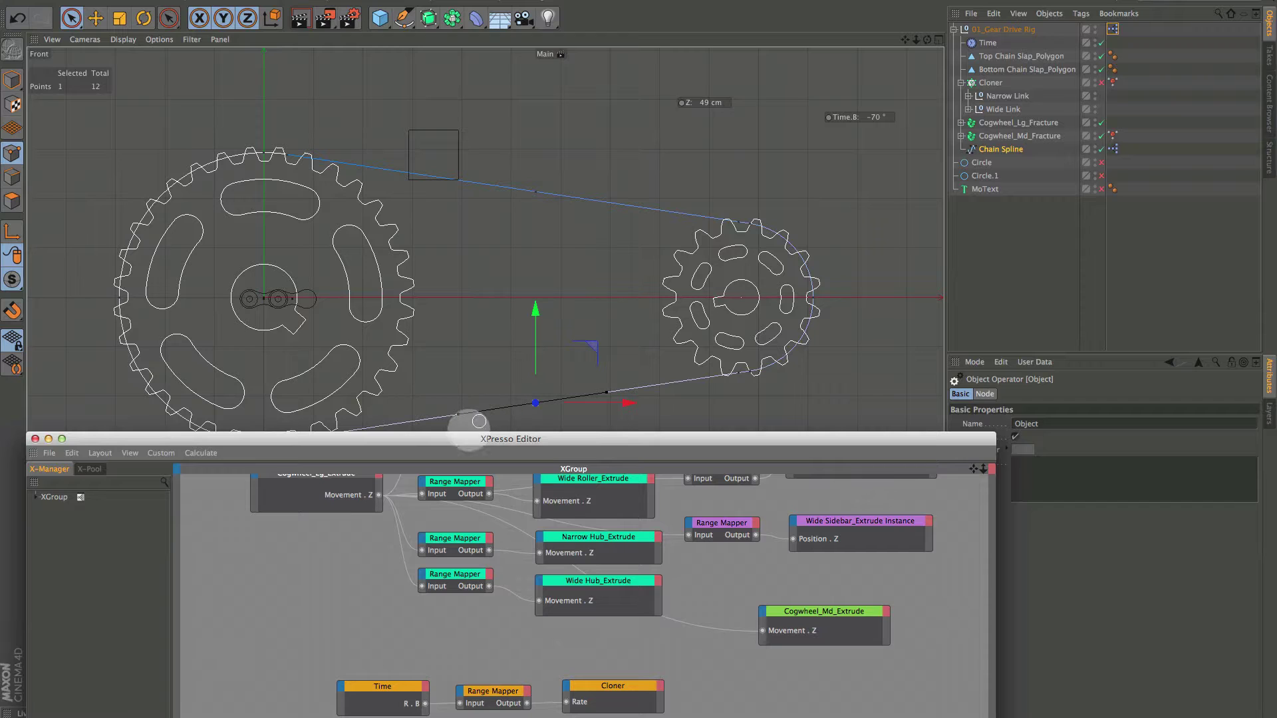
pyautogui.moveTo(466, 442); pyautogui.dragTo(481, 236)
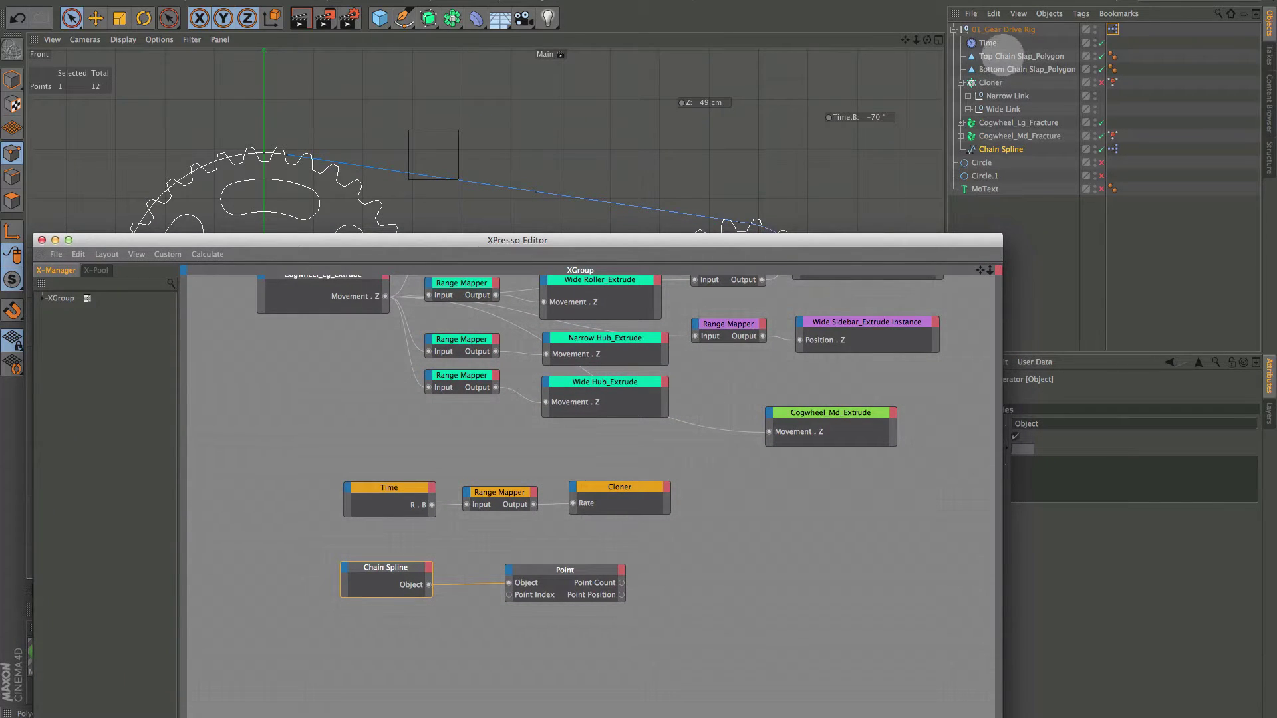
pyautogui.moveTo(1000, 54); pyautogui.dragTo(684, 597)
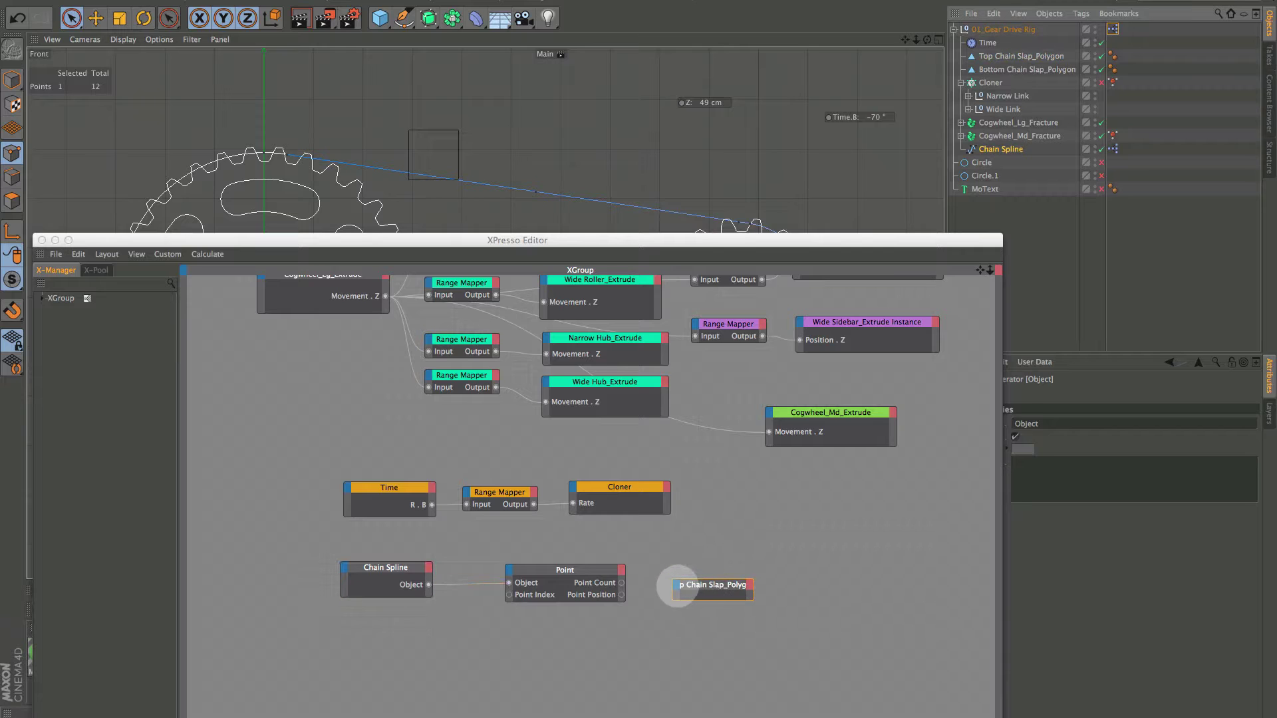
pyautogui.click(676, 585)
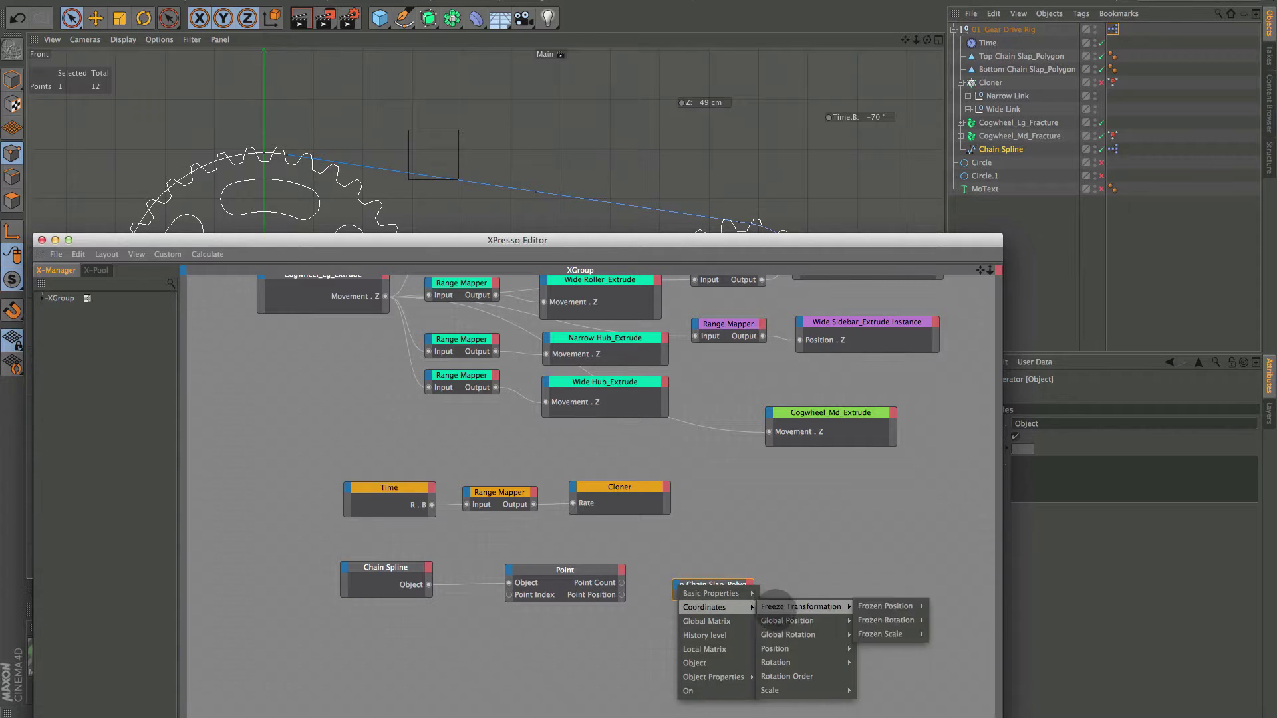
pyautogui.click(877, 620)
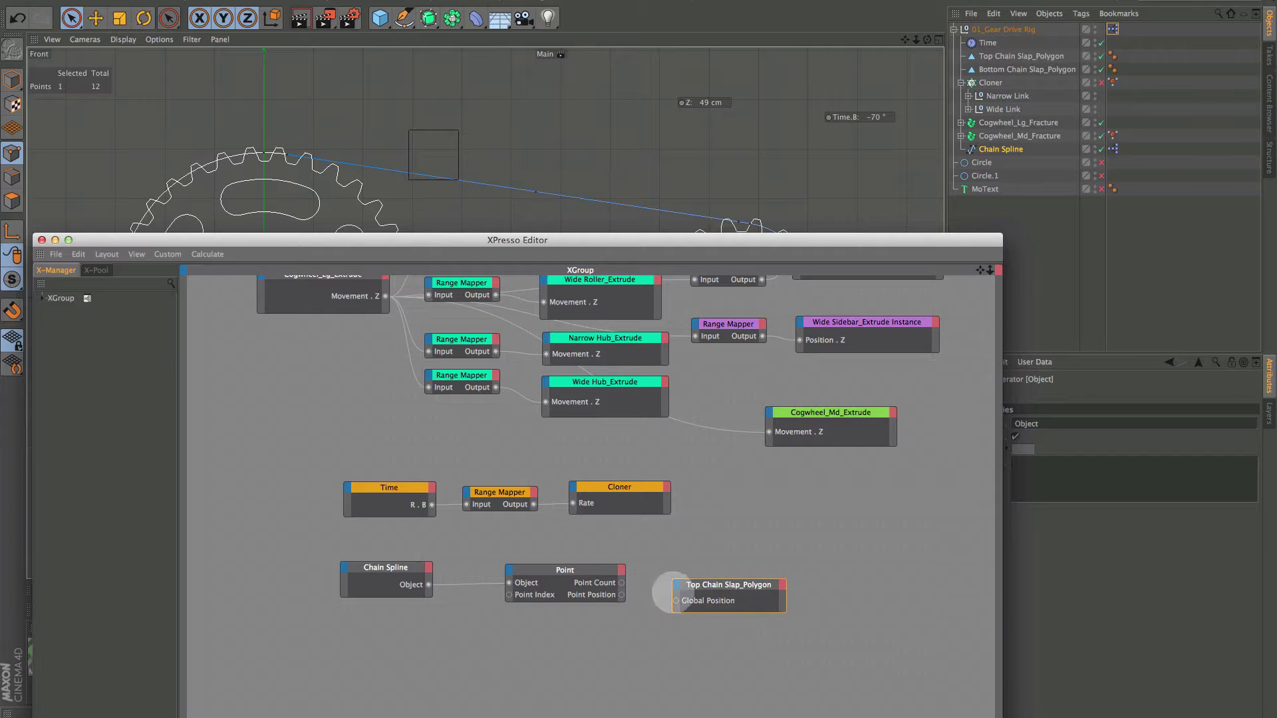
pyautogui.moveTo(570, 238); pyautogui.dragTo(527, 265)
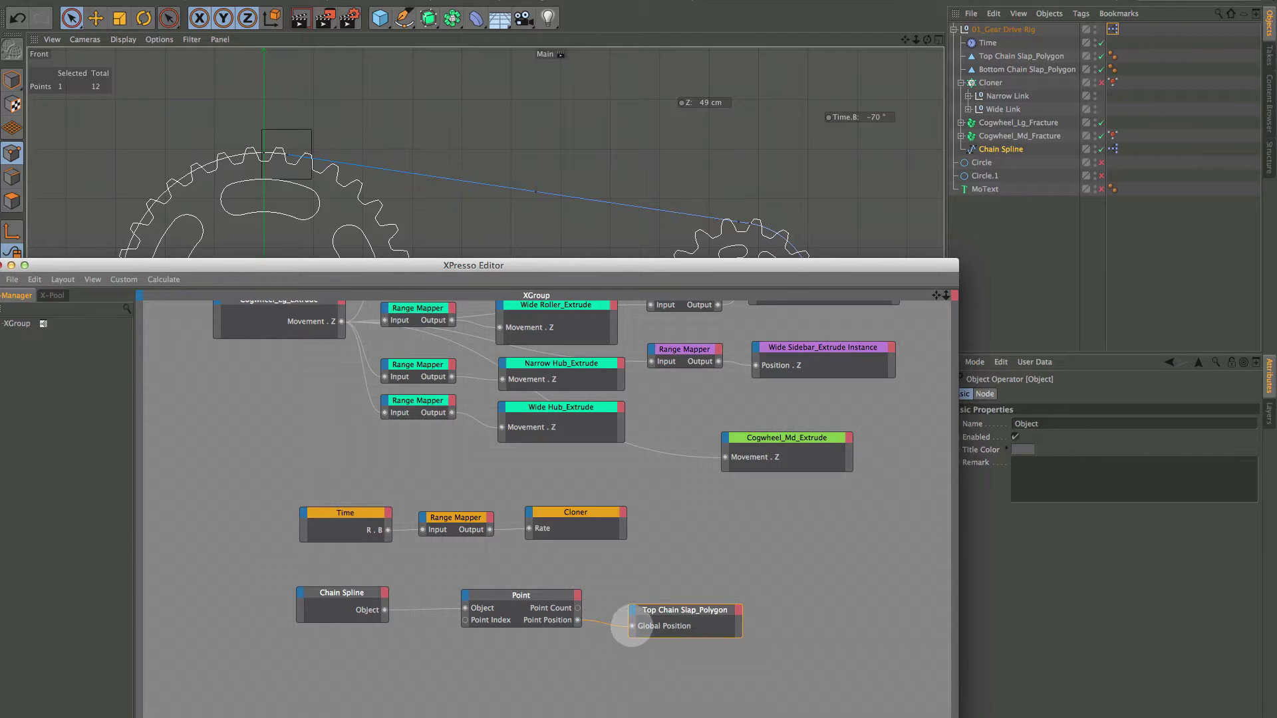
# Set the Point node's Point Index to 11.
pyautogui.click(542, 596)
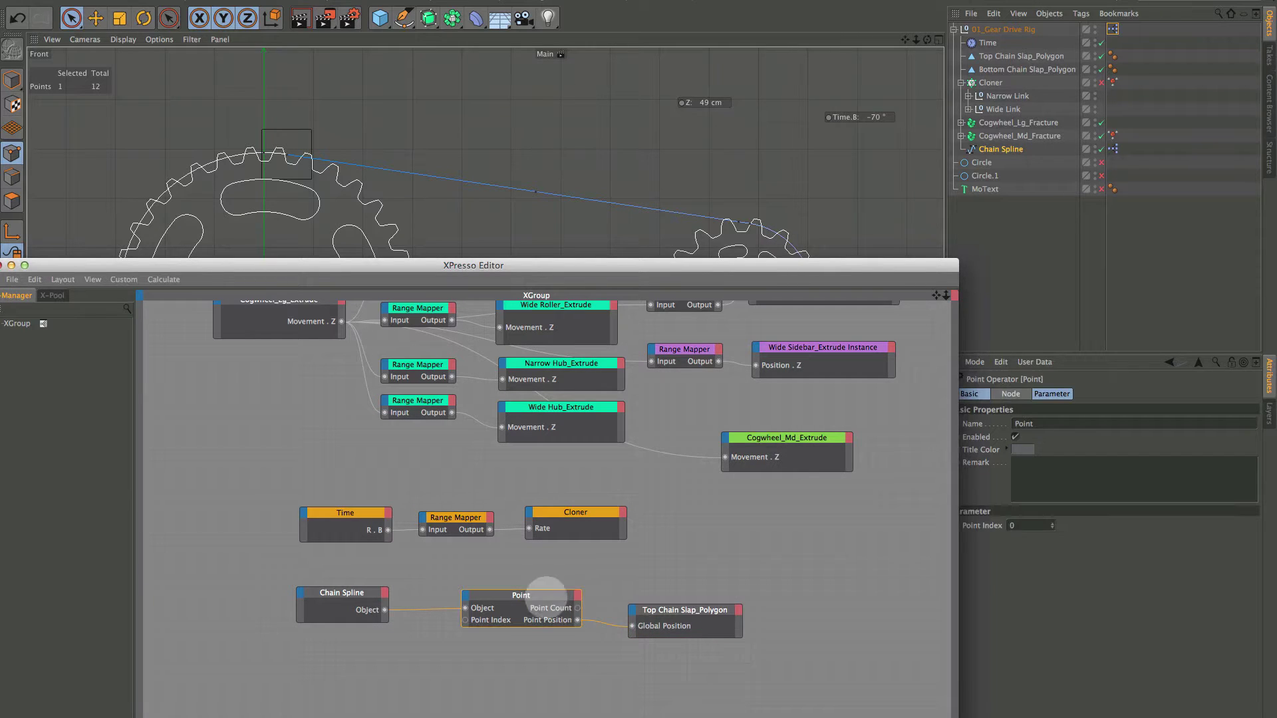
pyautogui.click(1018, 526)
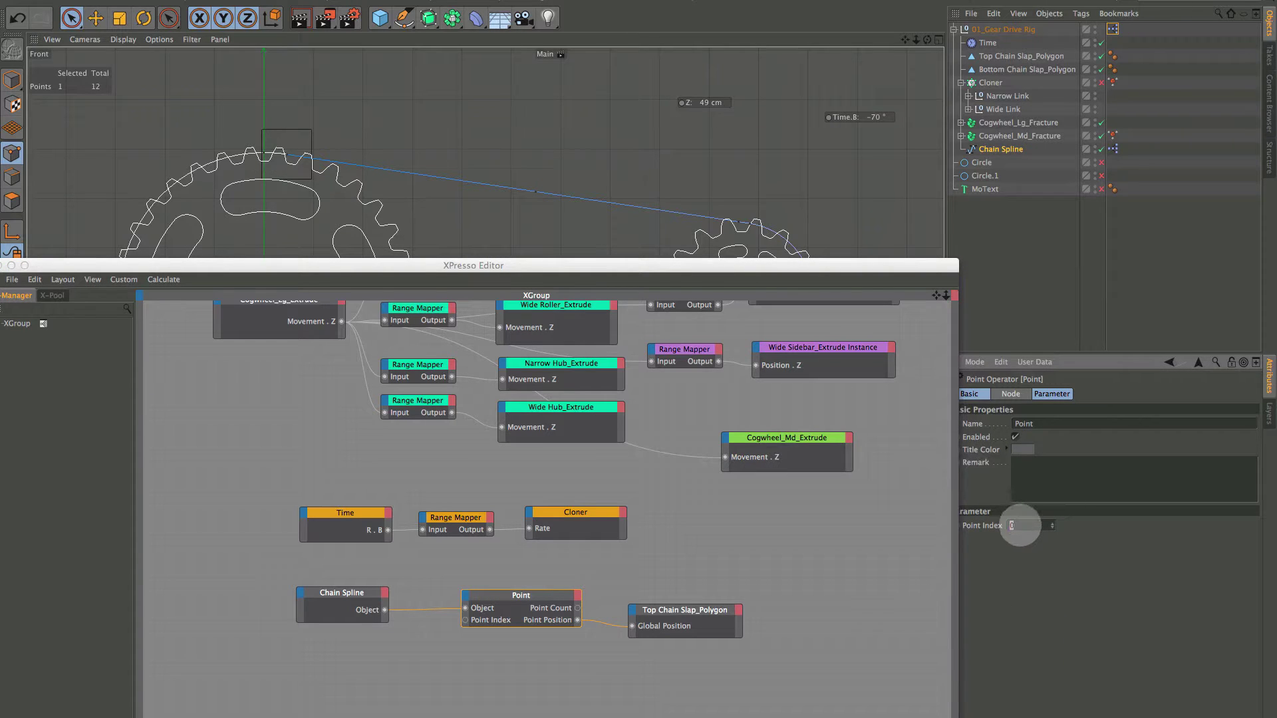
pyautogui.write('11')
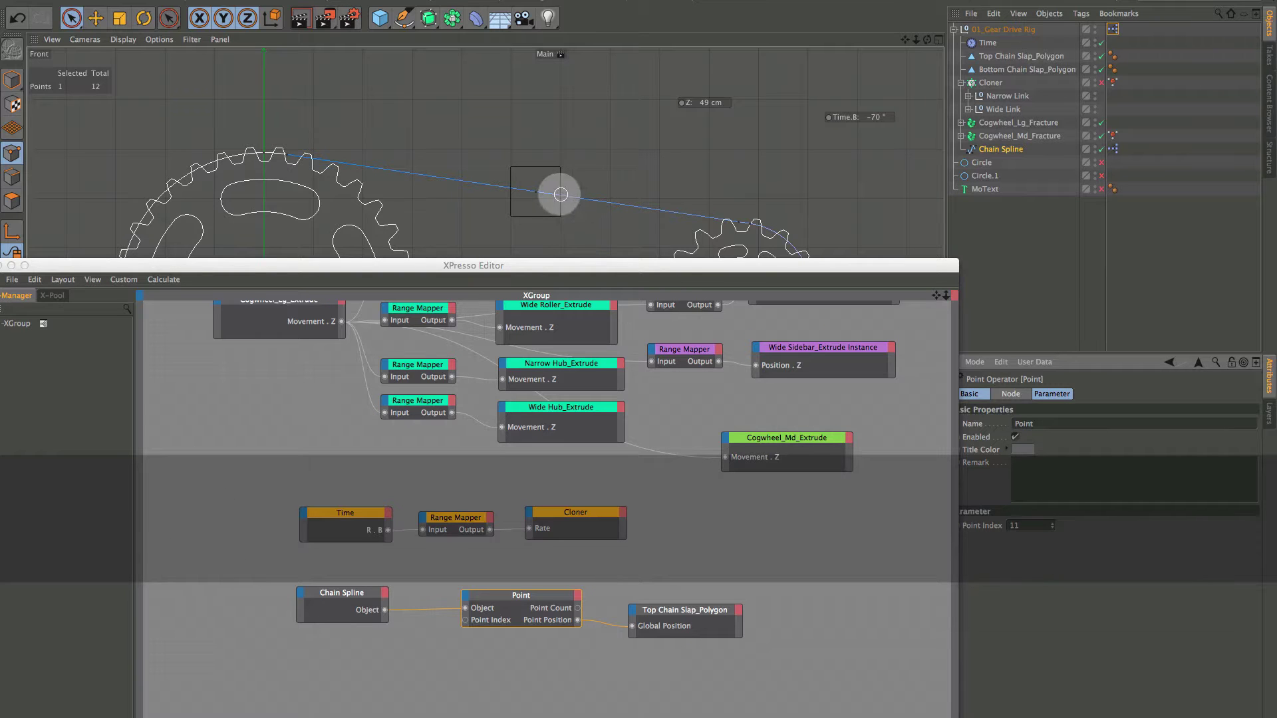
# Duplicate the Point node below the original with Point Index 5 and connect the Chain Spline's Object output to it.
pyautogui.moveTo(591, 266); pyautogui.dragTo(607, 228)
pyautogui.press('ctrl')
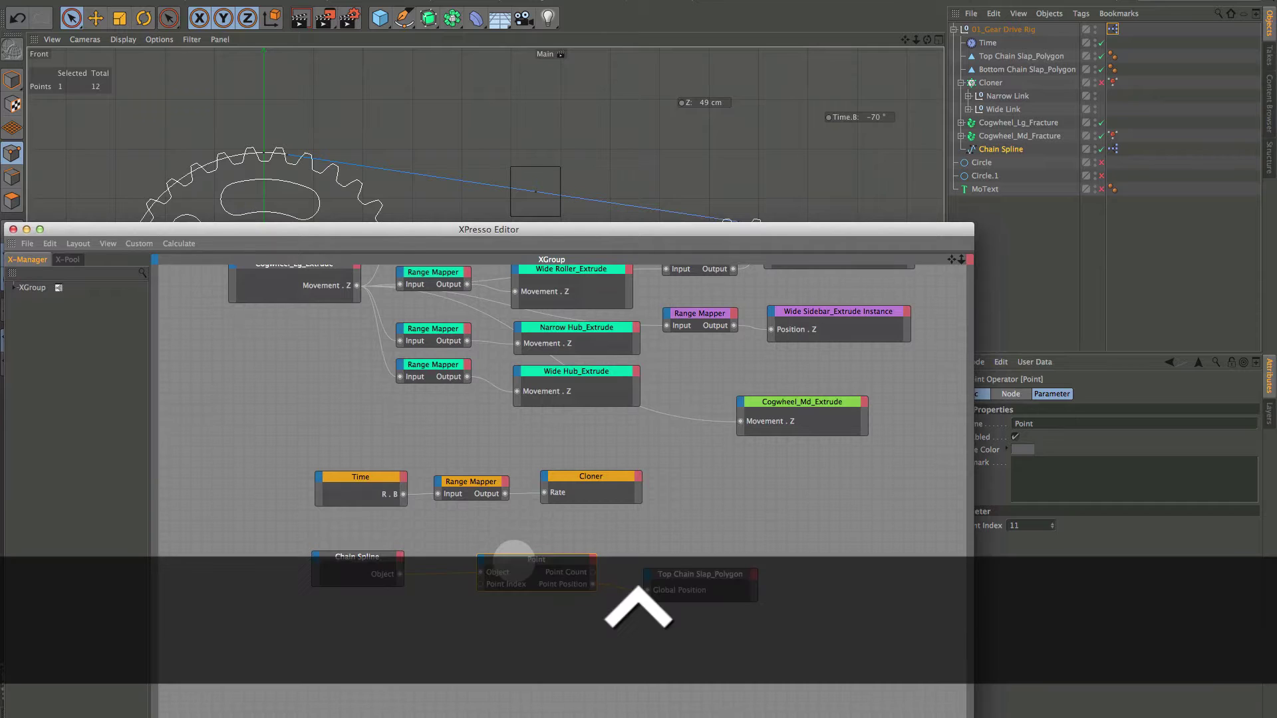
pyautogui.keyDown('ctrl'); pyautogui.moveTo(516, 558); pyautogui.dragTo(523, 614); pyautogui.keyUp('ctrl')
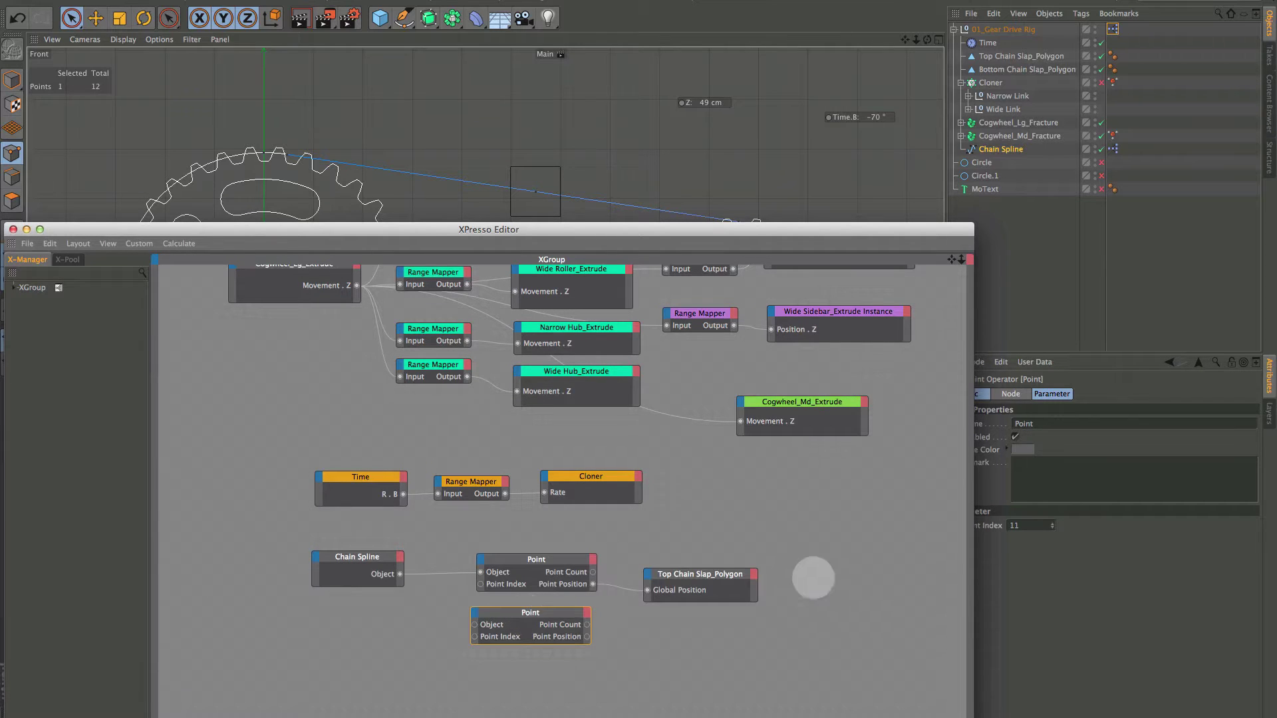
pyautogui.click(1012, 526)
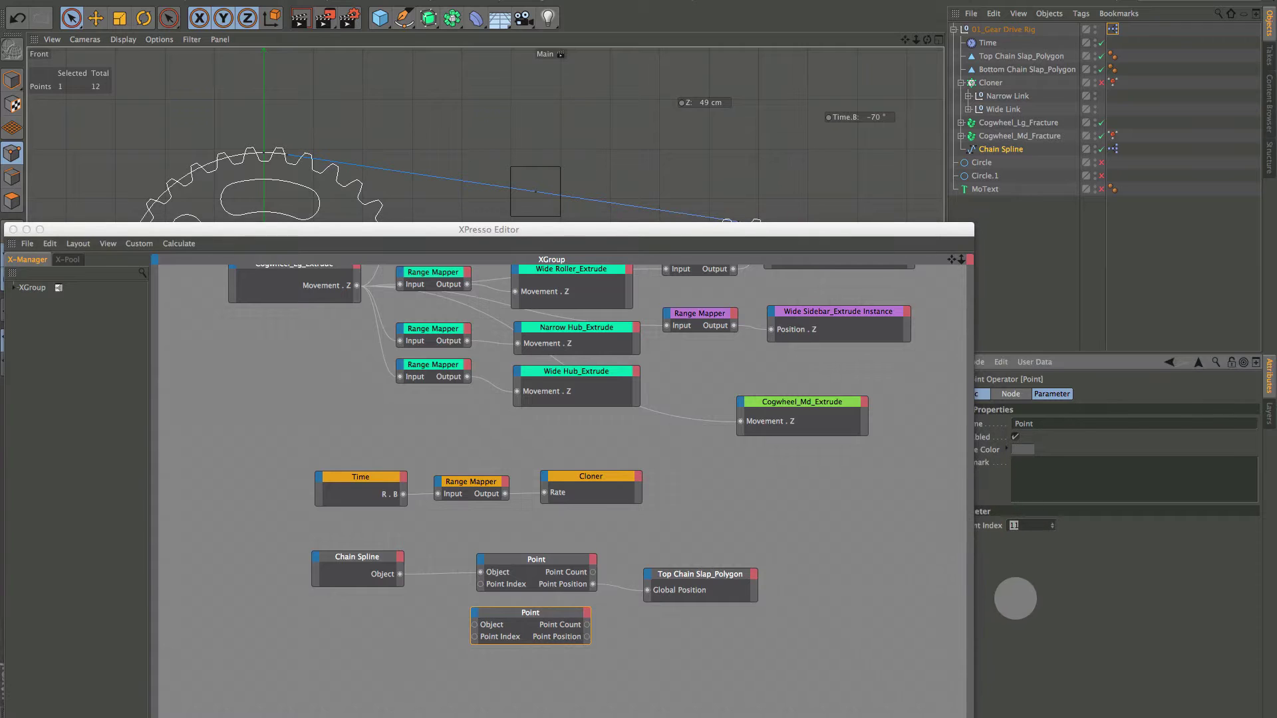
pyautogui.write('5')
pyautogui.click(419, 584)
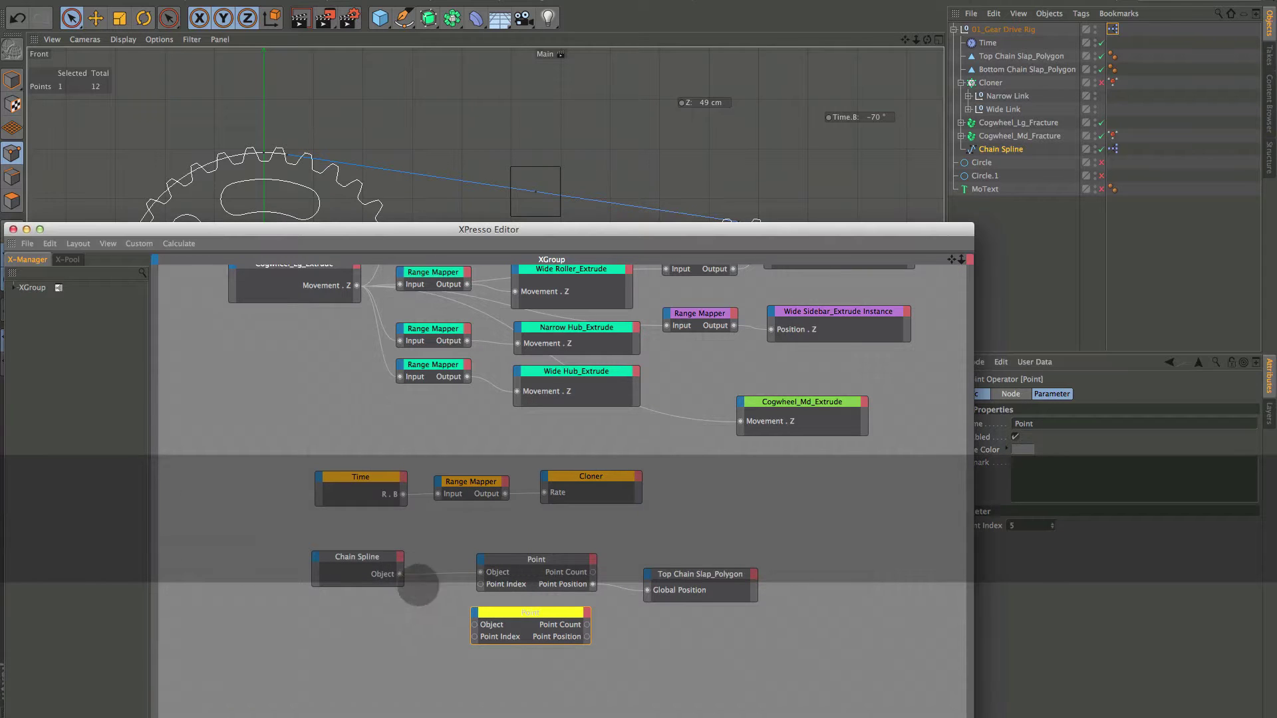
pyautogui.moveTo(491, 613); pyautogui.dragTo(503, 610)
# Align the Top Chain Slap_Polygon node and add Bottom Chain Slap_Polygon below it with a Global Position input.
pyautogui.moveTo(675, 570); pyautogui.dragTo(718, 609)
pyautogui.click(997, 69)
pyautogui.click(653, 611)
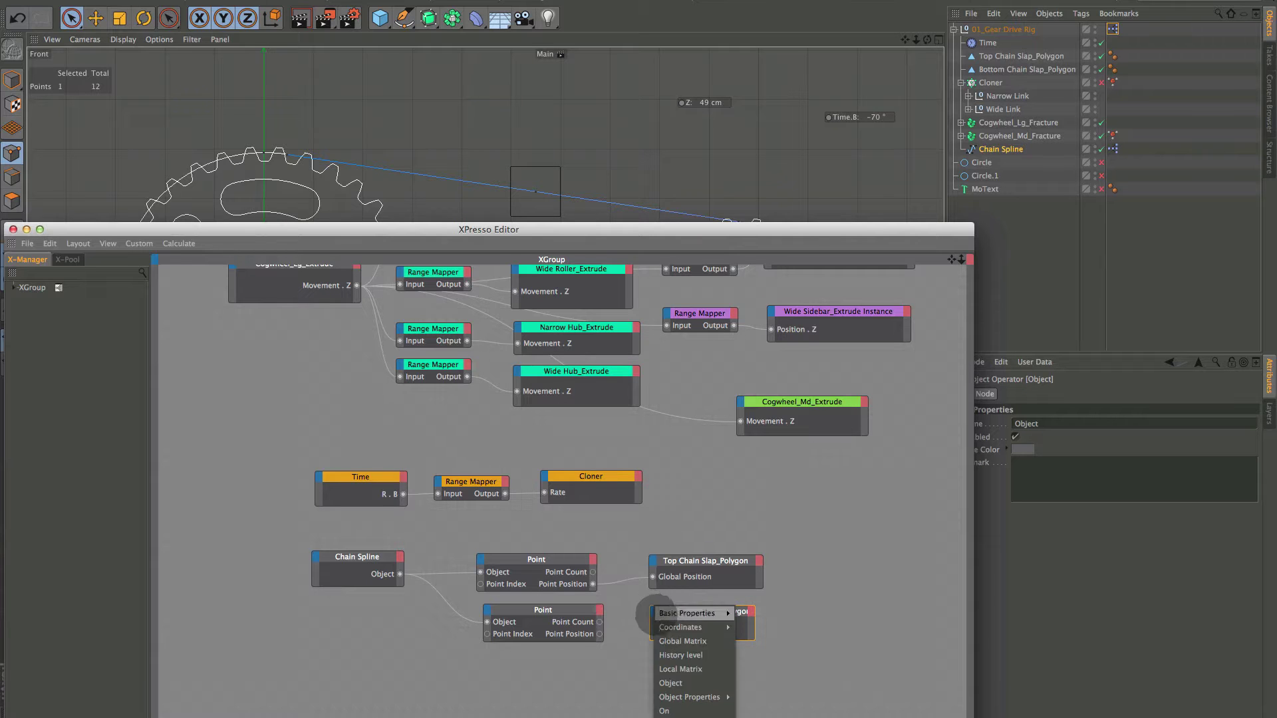
pyautogui.moveTo(684, 627)
pyautogui.moveTo(778, 640)
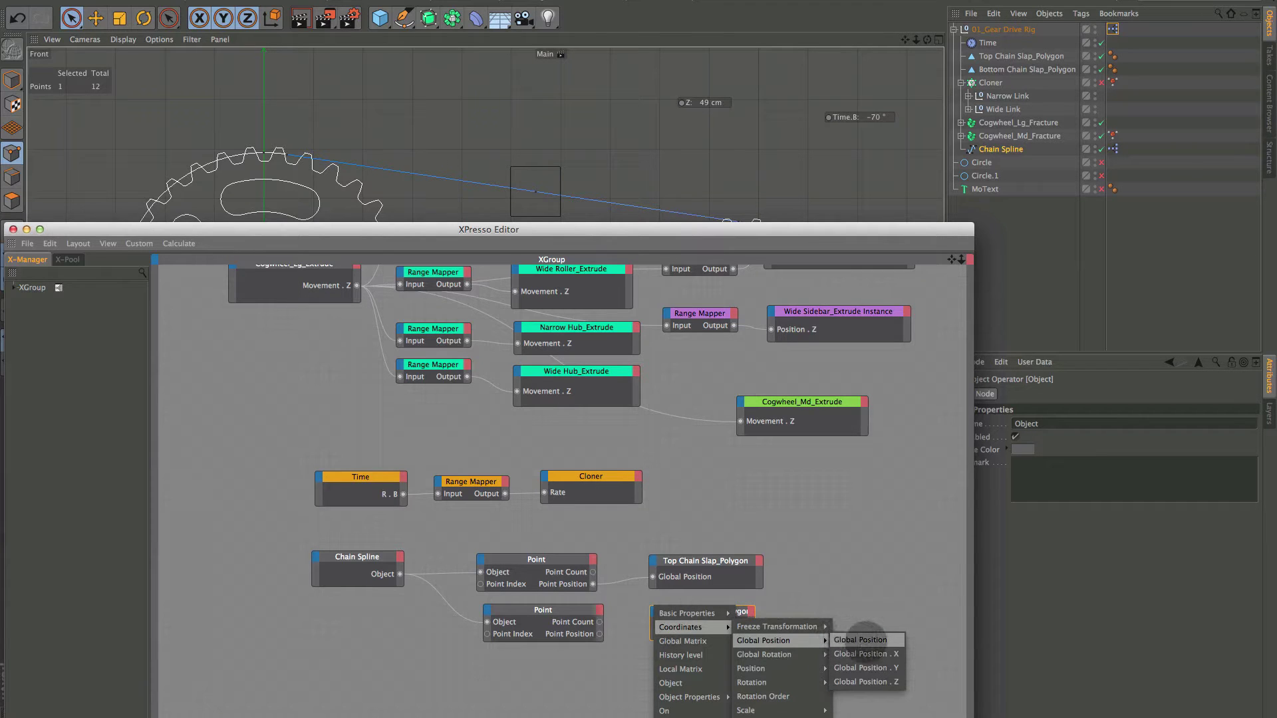
pyautogui.click(865, 640)
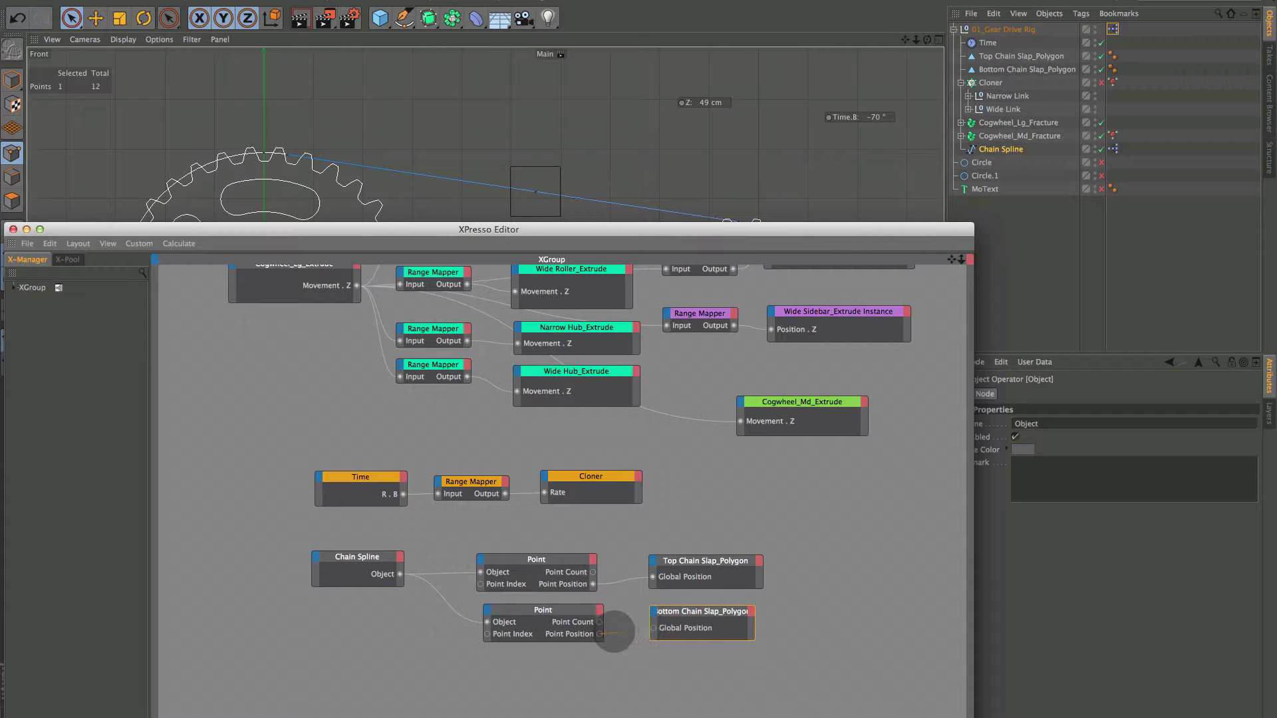
# Connect the second Point node's Point Position output to Bottom Chain Slap_Polygon's Global Position input.
pyautogui.moveTo(575, 229); pyautogui.dragTo(715, 69)
pyautogui.moveTo(1108, 624); pyautogui.dragTo(873, 628)
pyautogui.moveTo(657, 69); pyautogui.dragTo(1023, 63)
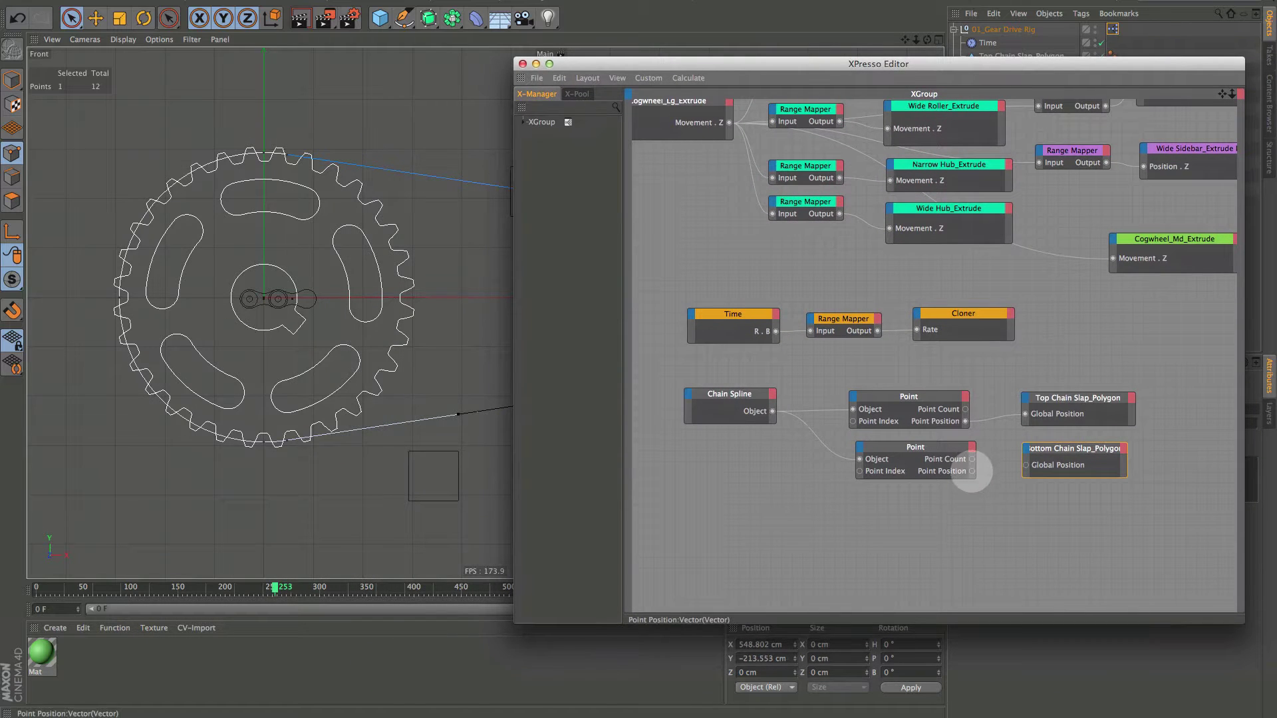
pyautogui.moveTo(1025, 464); pyautogui.dragTo(1025, 465)
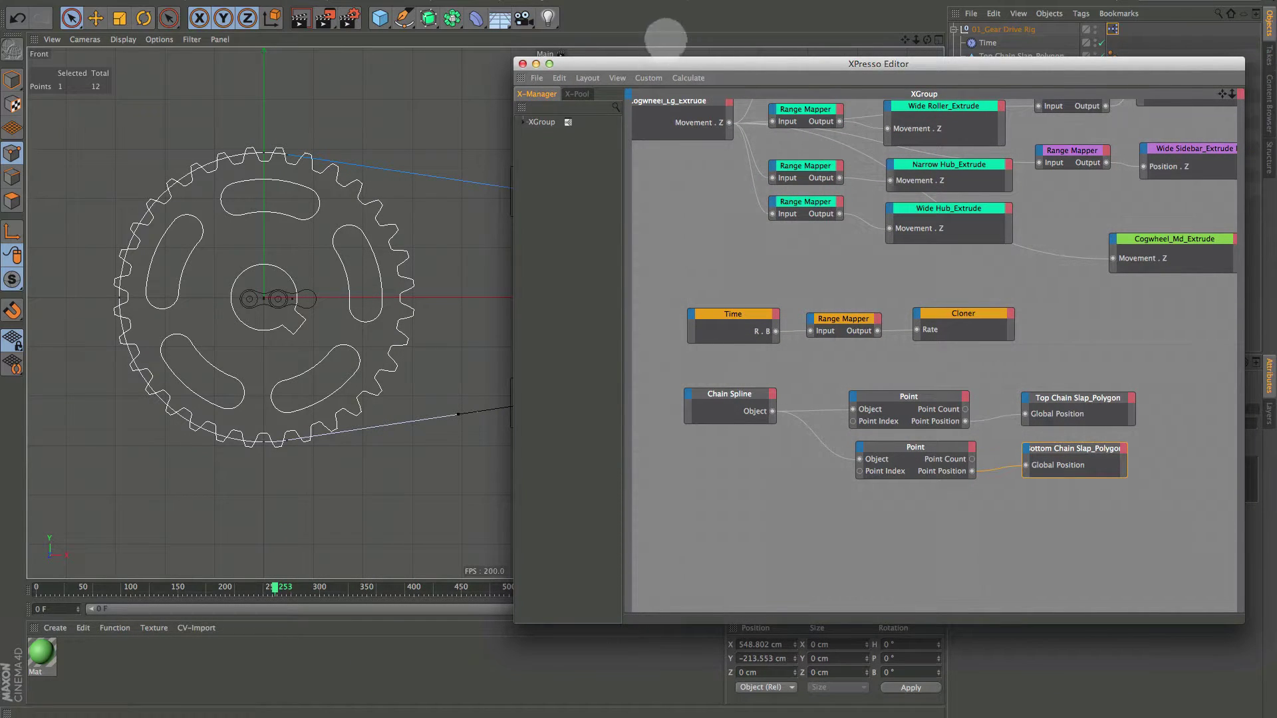
# Close the XPresso Editor, test the bottom link by moving the selected Chain Spline point up about 20 cm, and undo the move.
pyautogui.moveTo(620, 61); pyautogui.dragTo(528, 120)
pyautogui.click(435, 121)
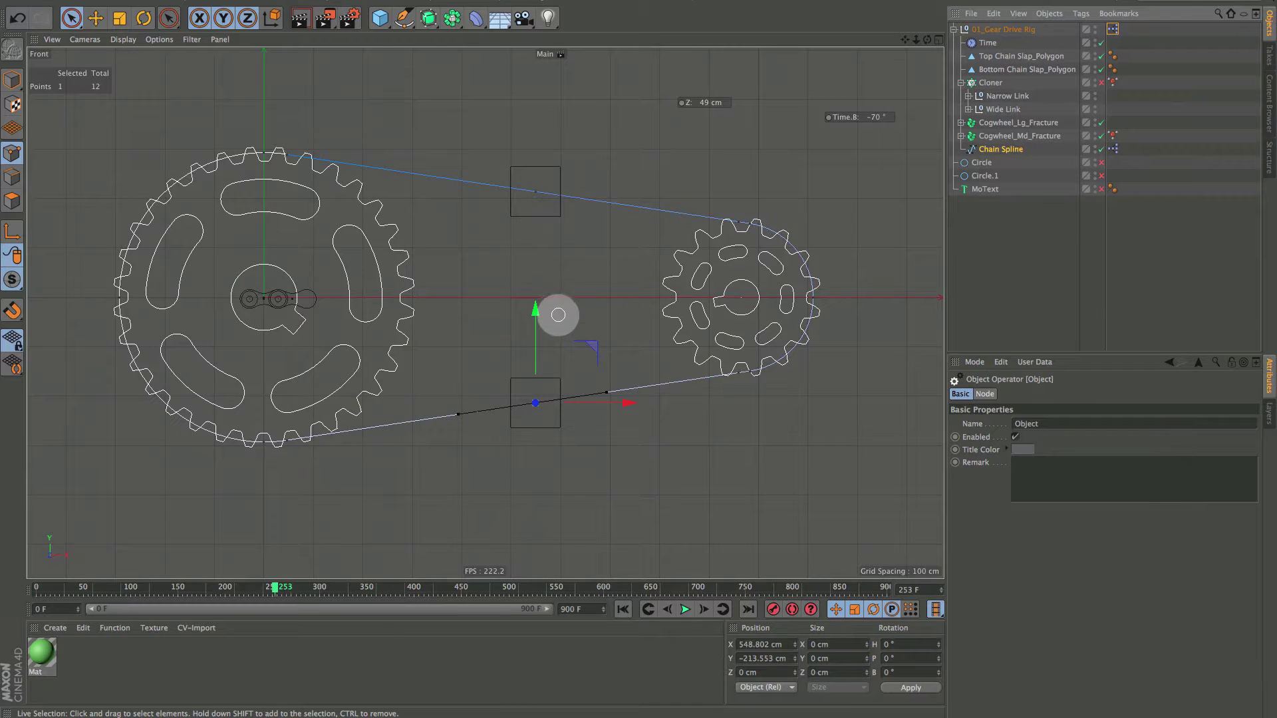
pyautogui.moveTo(540, 317)
pyautogui.mouseDown()
pyautogui.moveTo(533, 286)
pyautogui.moveTo(536, 304)
pyautogui.mouseUp()
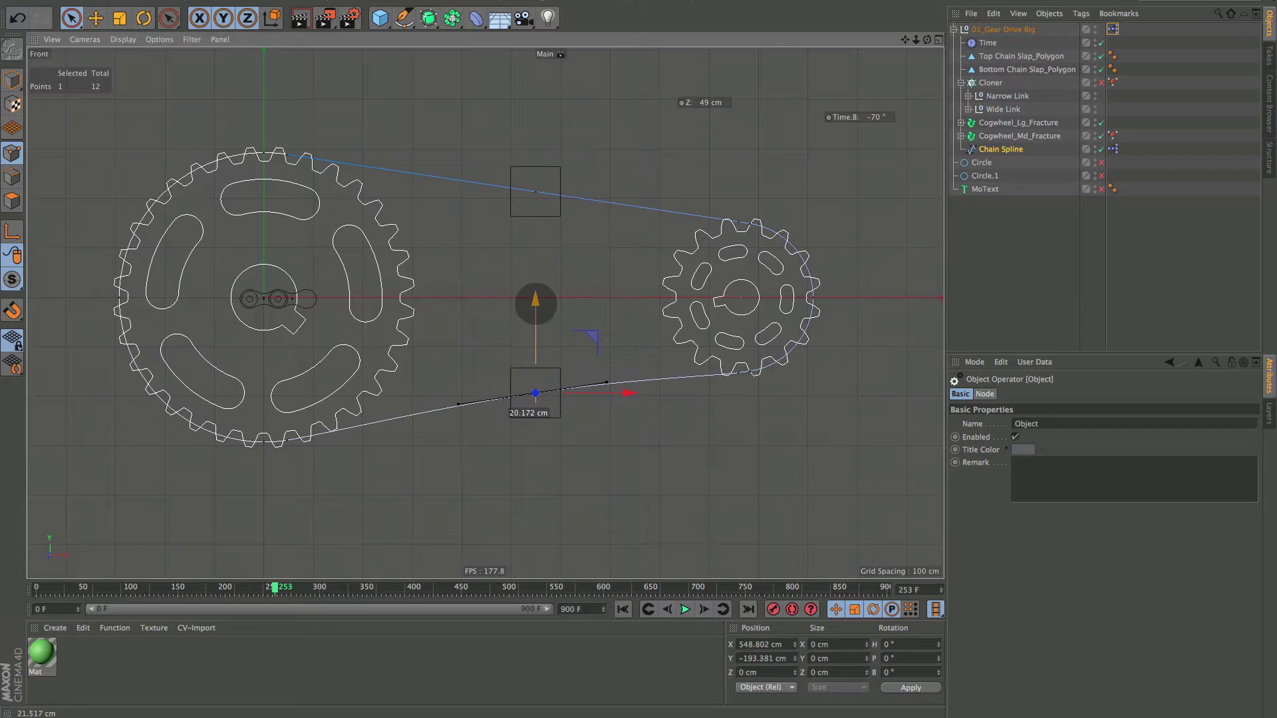
pyautogui.press('super+z')
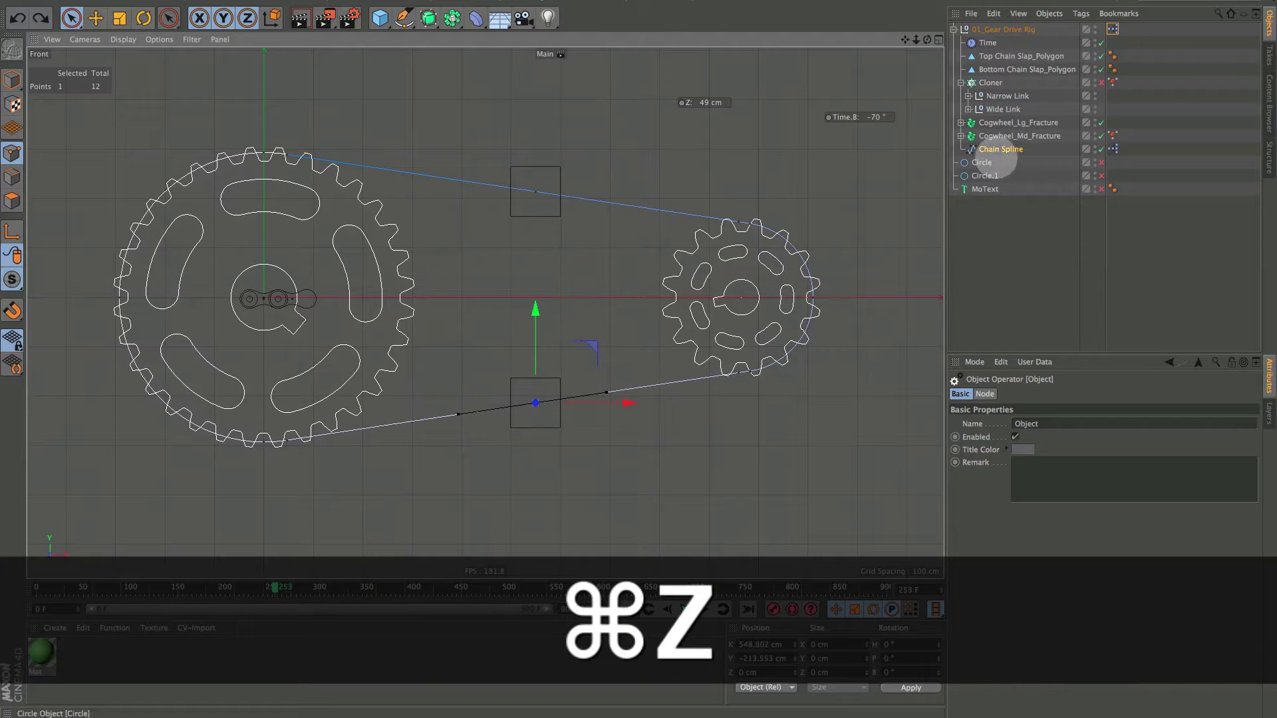
# Try to move the Bottom Chain Slap_Polygon and the Top Chain Slap_Polygon vertically in the front view.
pyautogui.click(994, 150)
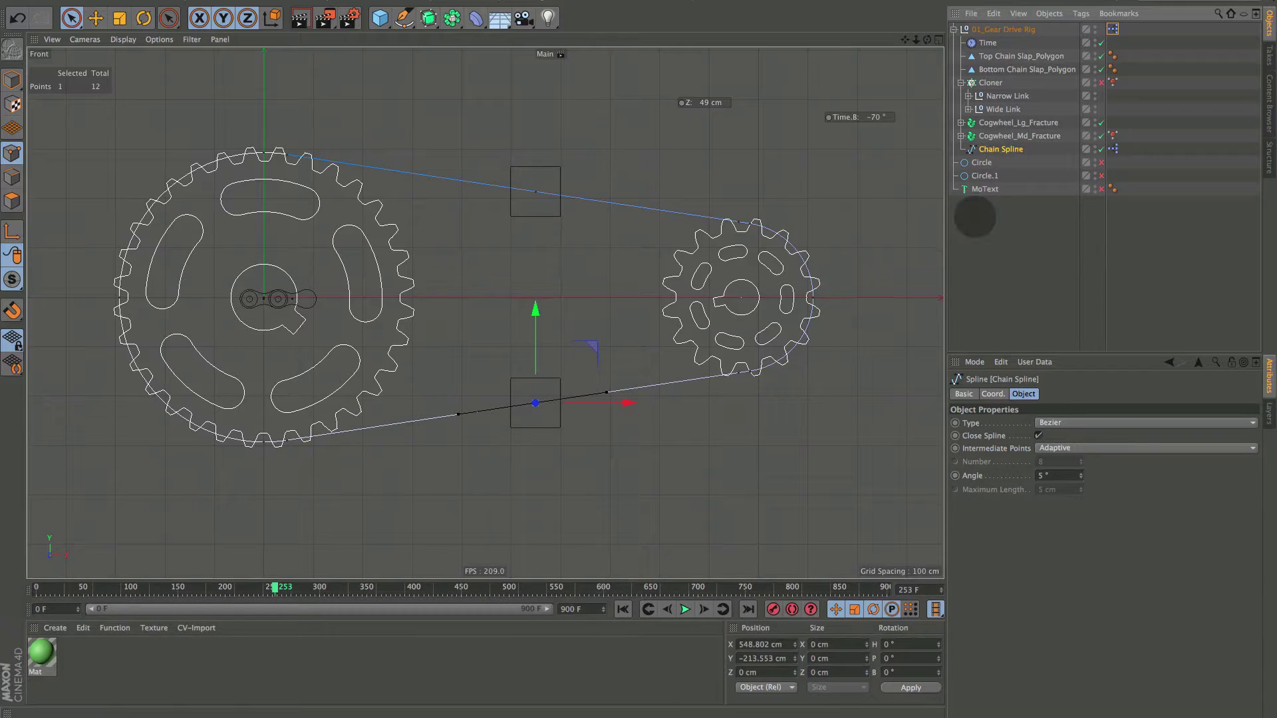
pyautogui.click(975, 217)
pyautogui.click(1006, 69)
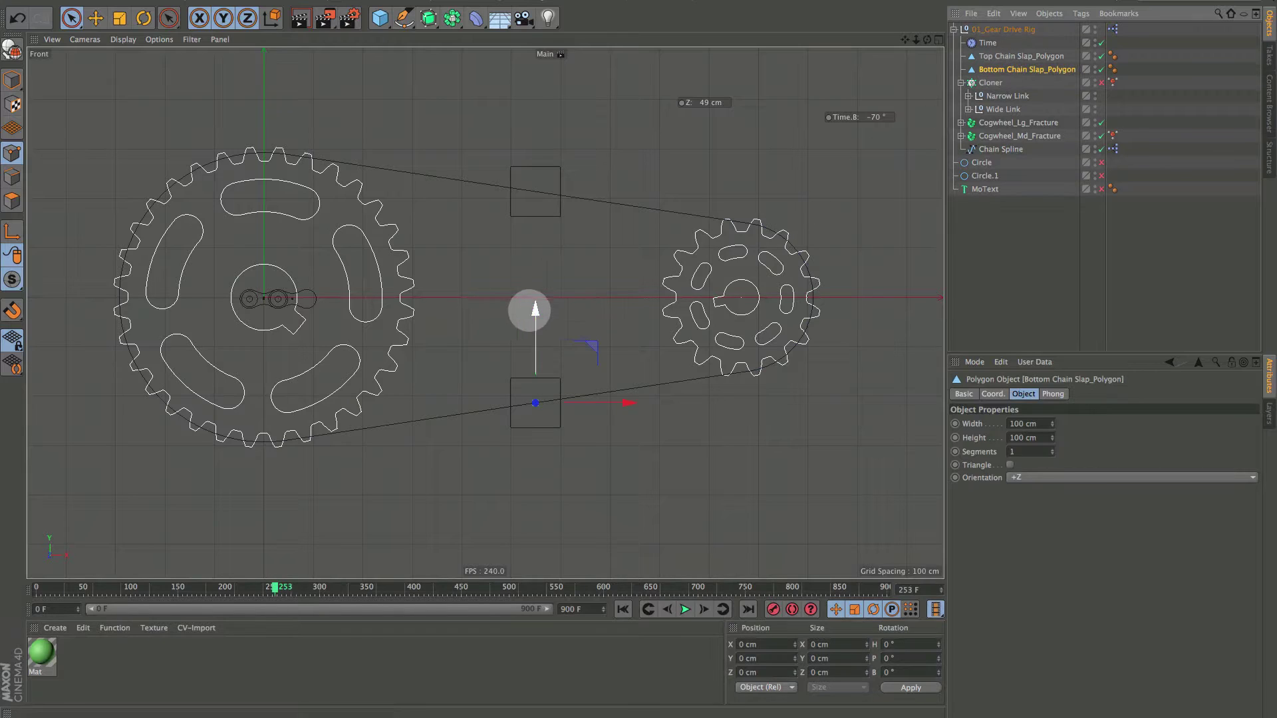
pyautogui.moveTo(535, 317); pyautogui.dragTo(536, 335)
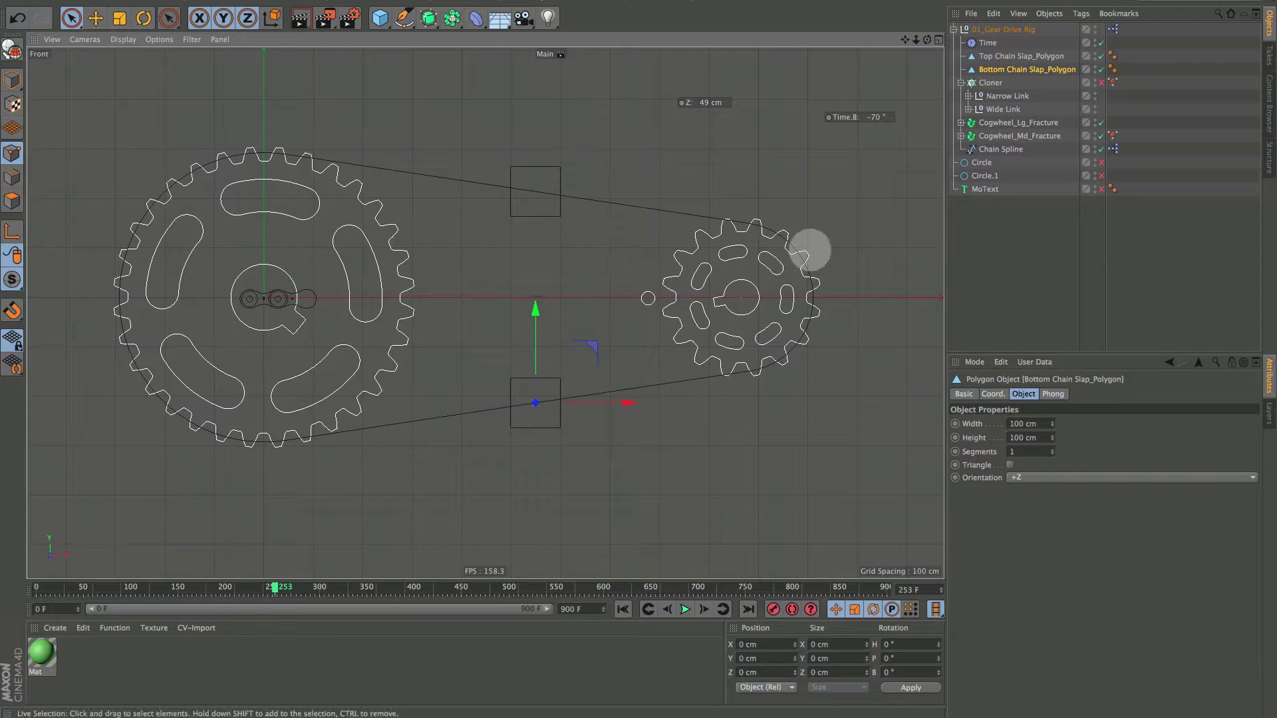
pyautogui.click(998, 56)
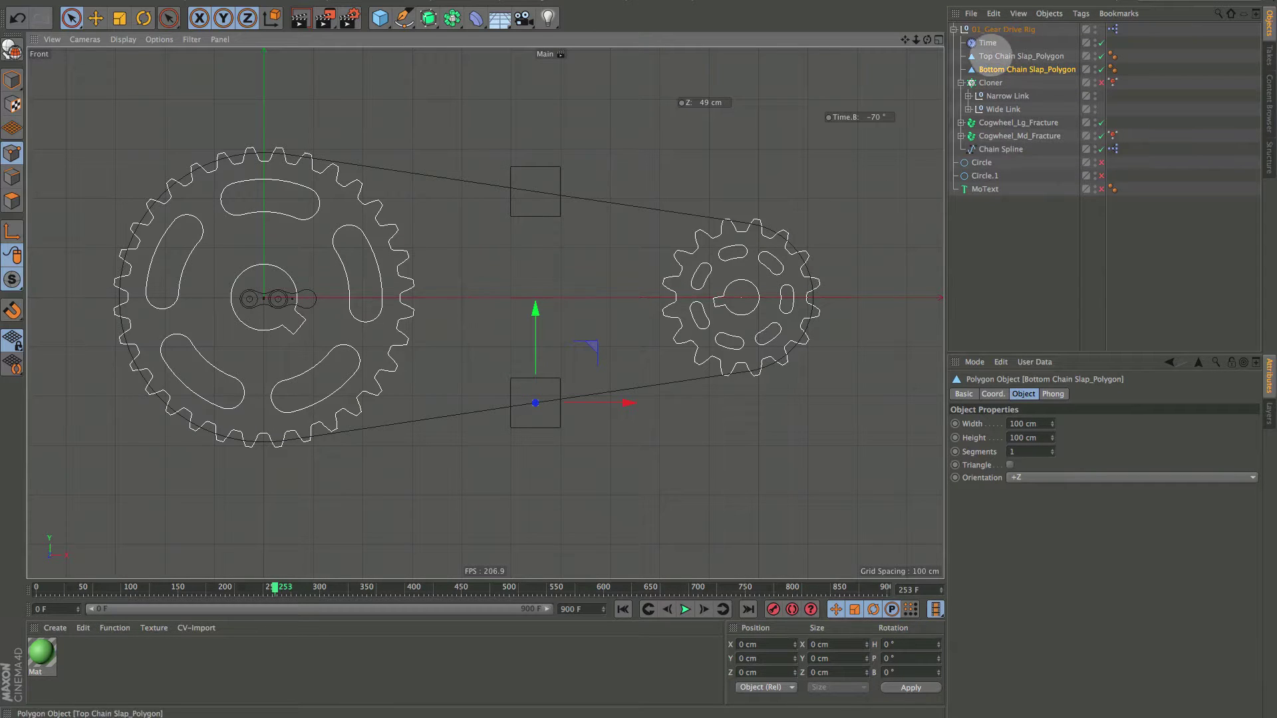
pyautogui.moveTo(544, 98)
pyautogui.mouseDown()
pyautogui.moveTo(540, 72)
pyautogui.moveTo(538, 85)
pyautogui.mouseUp()
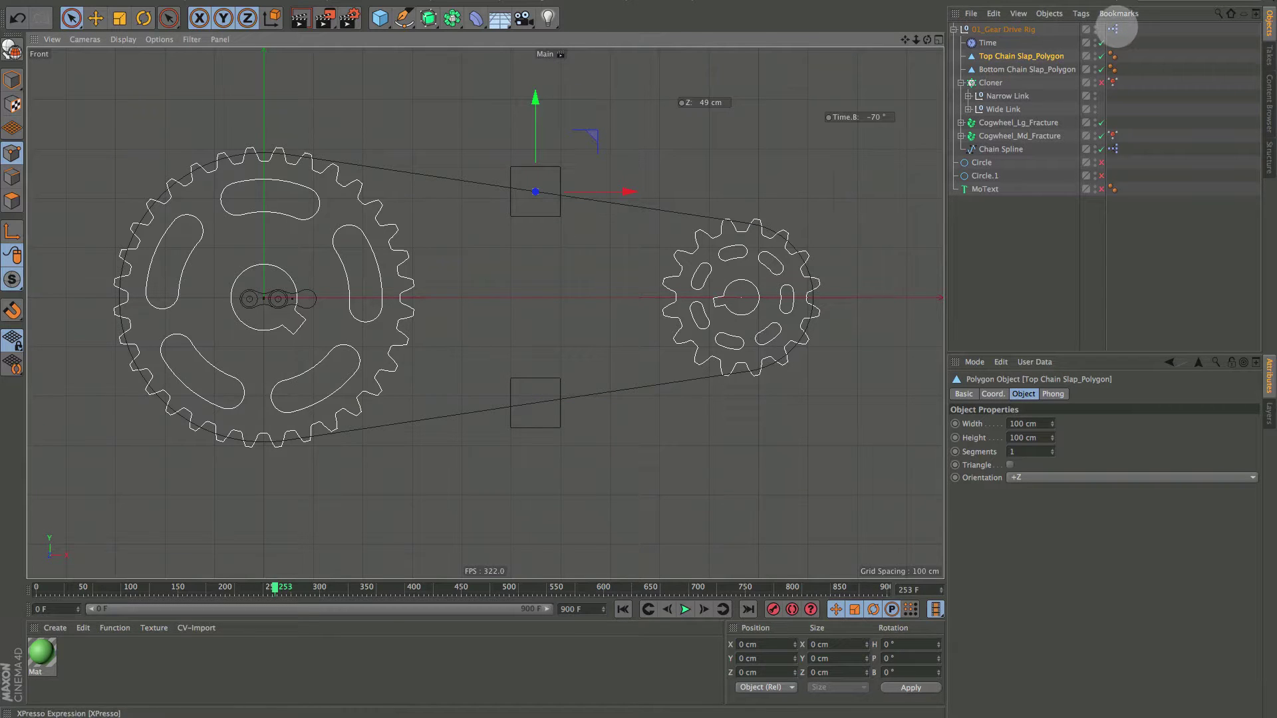
# Reopen the rig's XPresso and remove the Point Position connections and Global Position inputs from both Chain Slap_Polygon nodes.
pyautogui.doubleClick(1113, 29)
pyautogui.moveTo(771, 121); pyautogui.dragTo(535, 61)
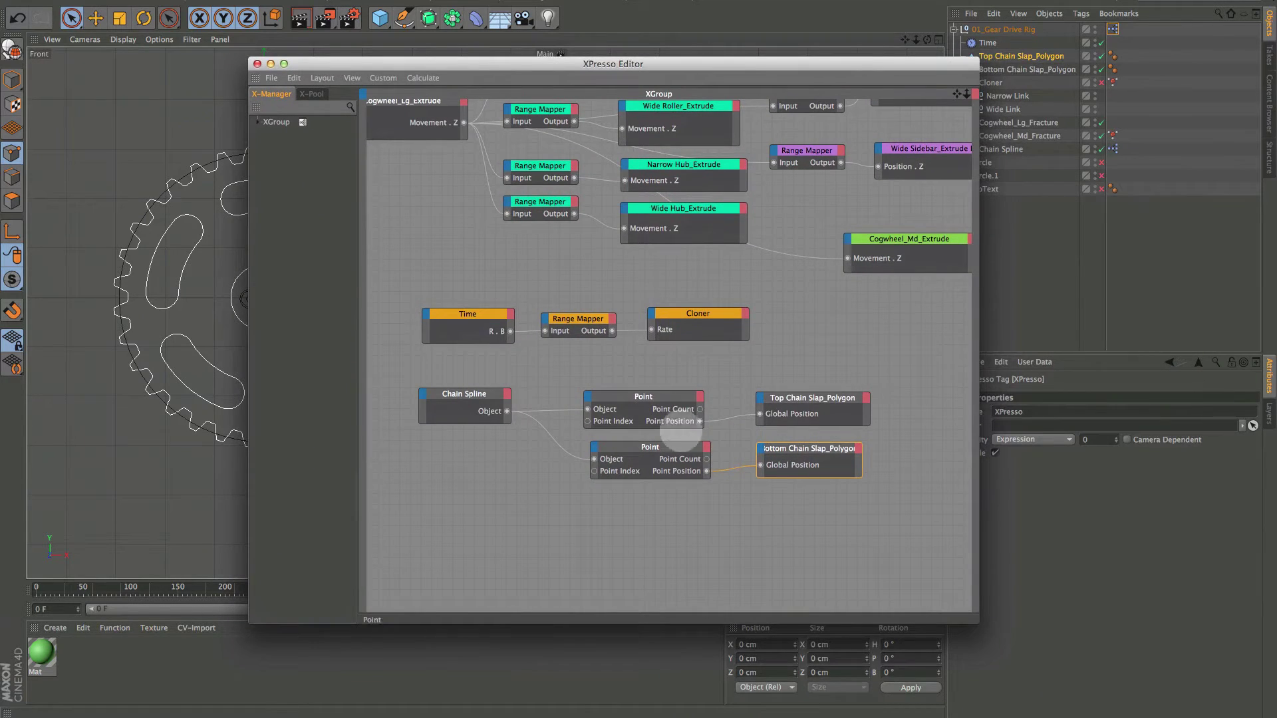
pyautogui.doubleClick(729, 465)
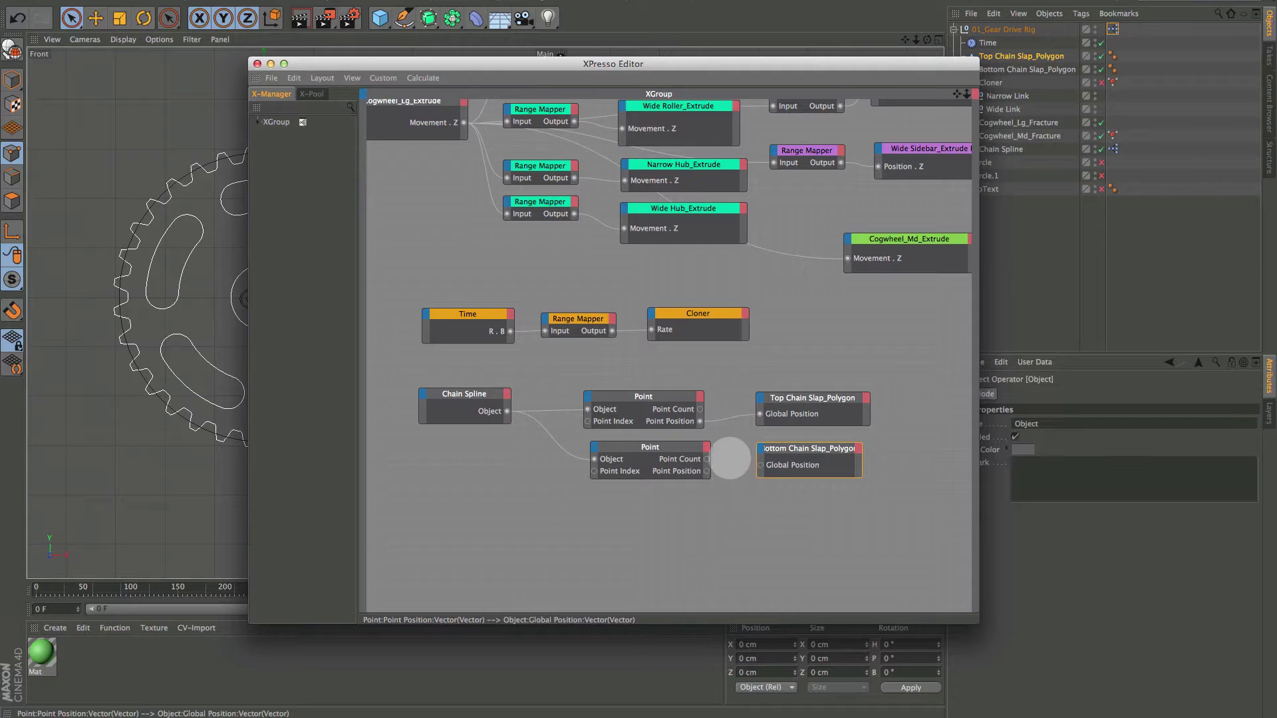
pyautogui.click(745, 430)
pyautogui.doubleClick(746, 416)
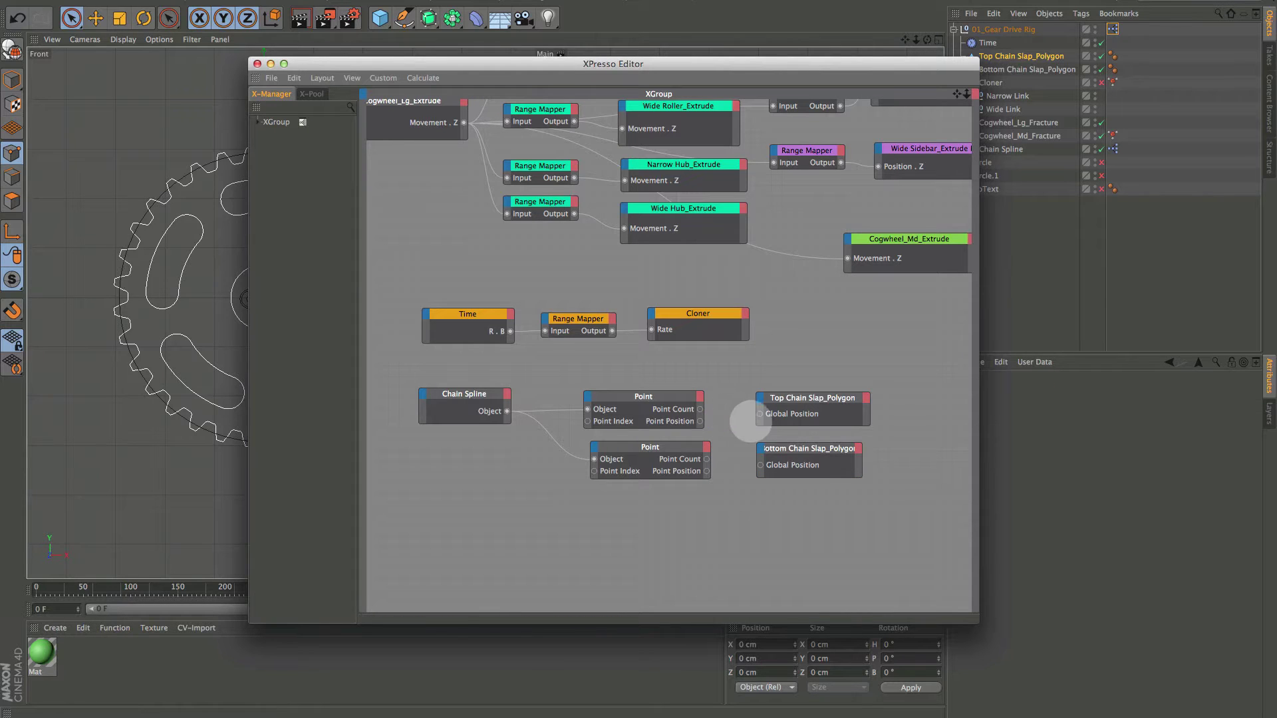
pyautogui.click(760, 414)
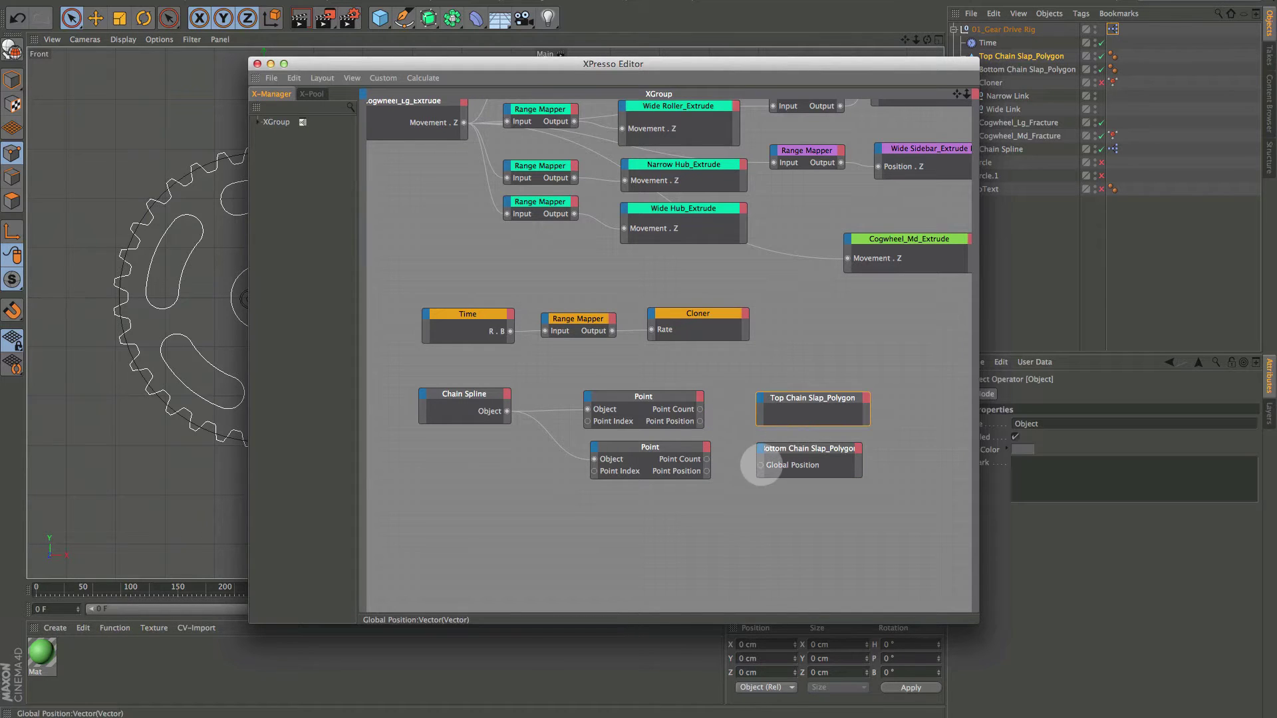
pyautogui.click(760, 465)
# Add a Global Position output to Top Chain Slap_Polygon, place the node under Chain Spline, and spread the two Point nodes apart.
pyautogui.click(866, 397)
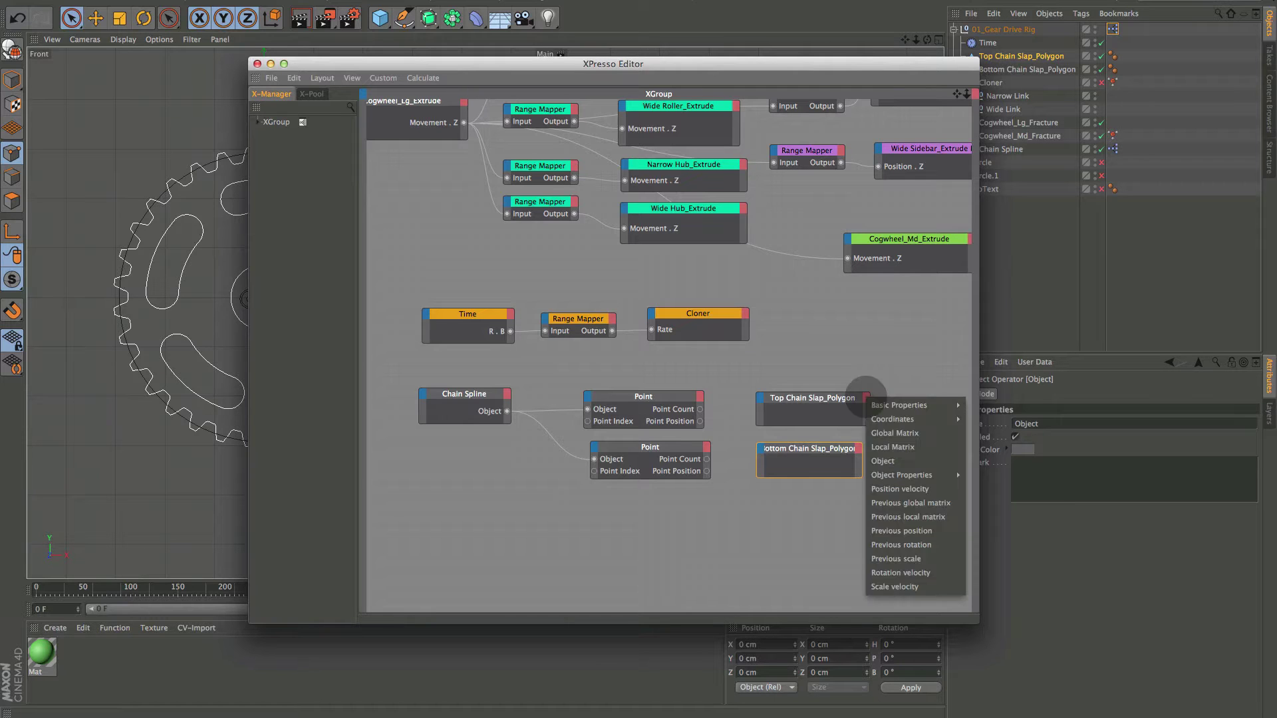
pyautogui.click(867, 397)
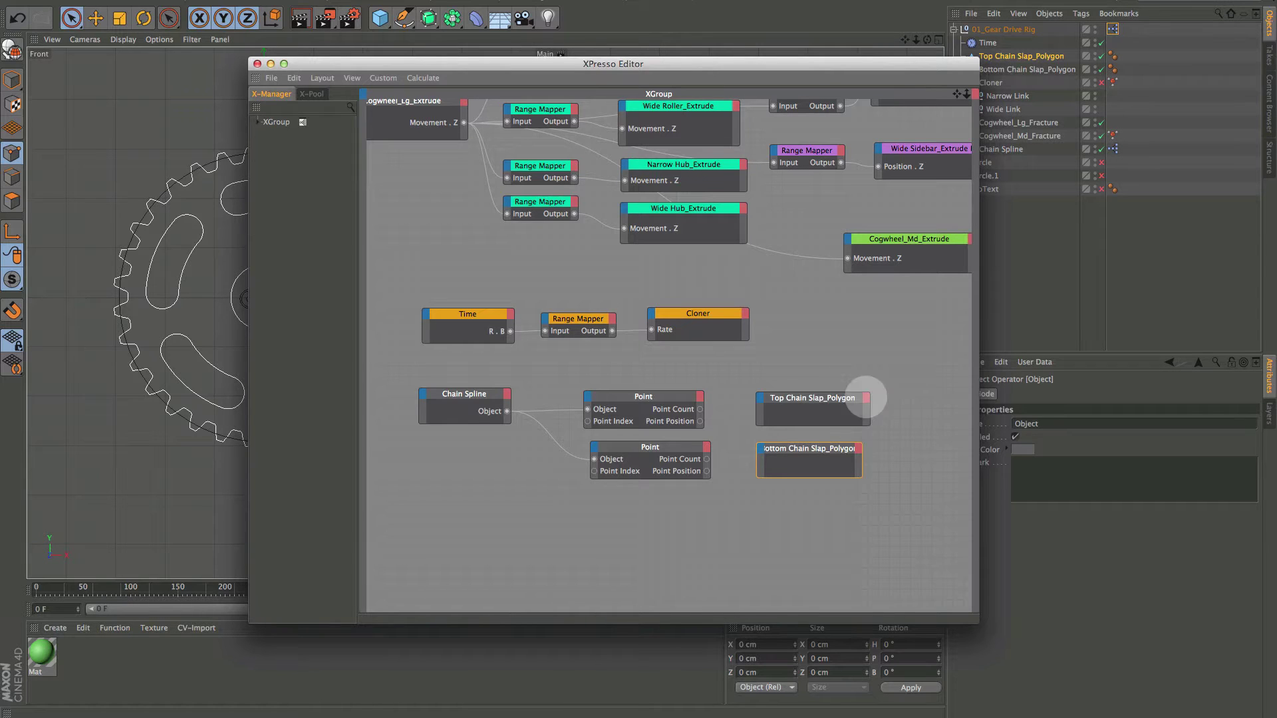
pyautogui.click(866, 397)
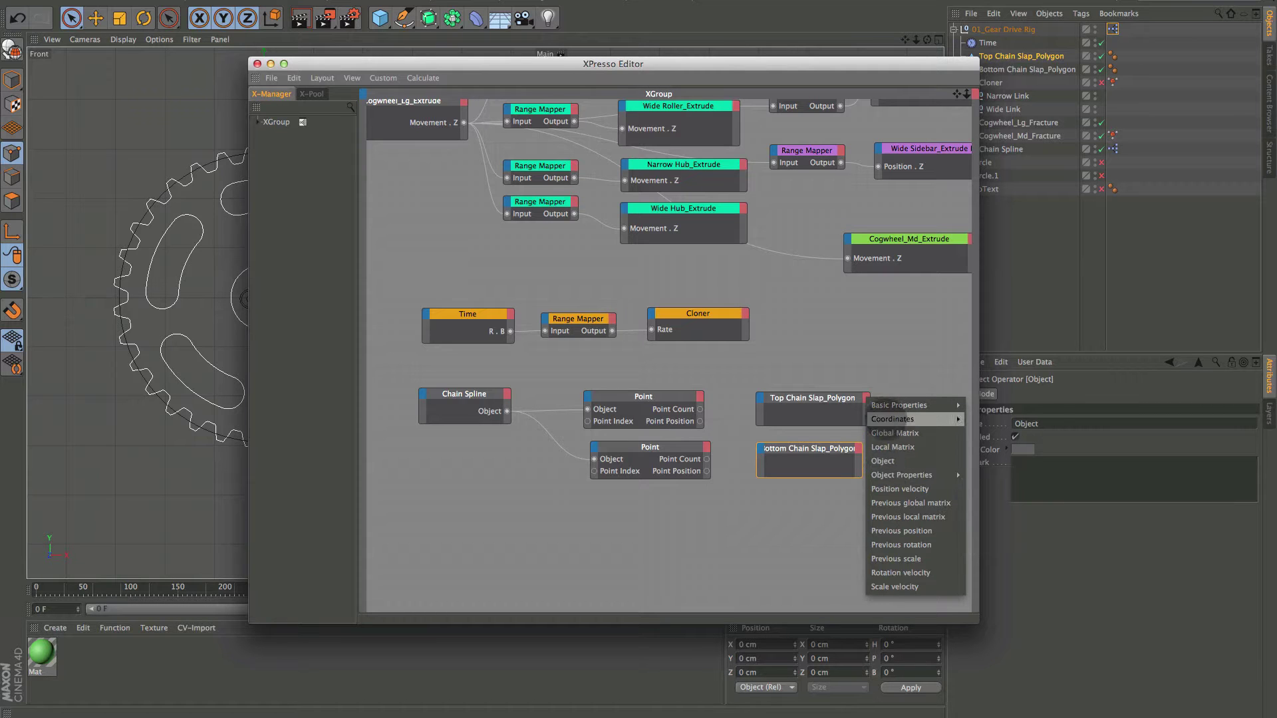
pyautogui.moveTo(891, 419)
pyautogui.moveTo(998, 432)
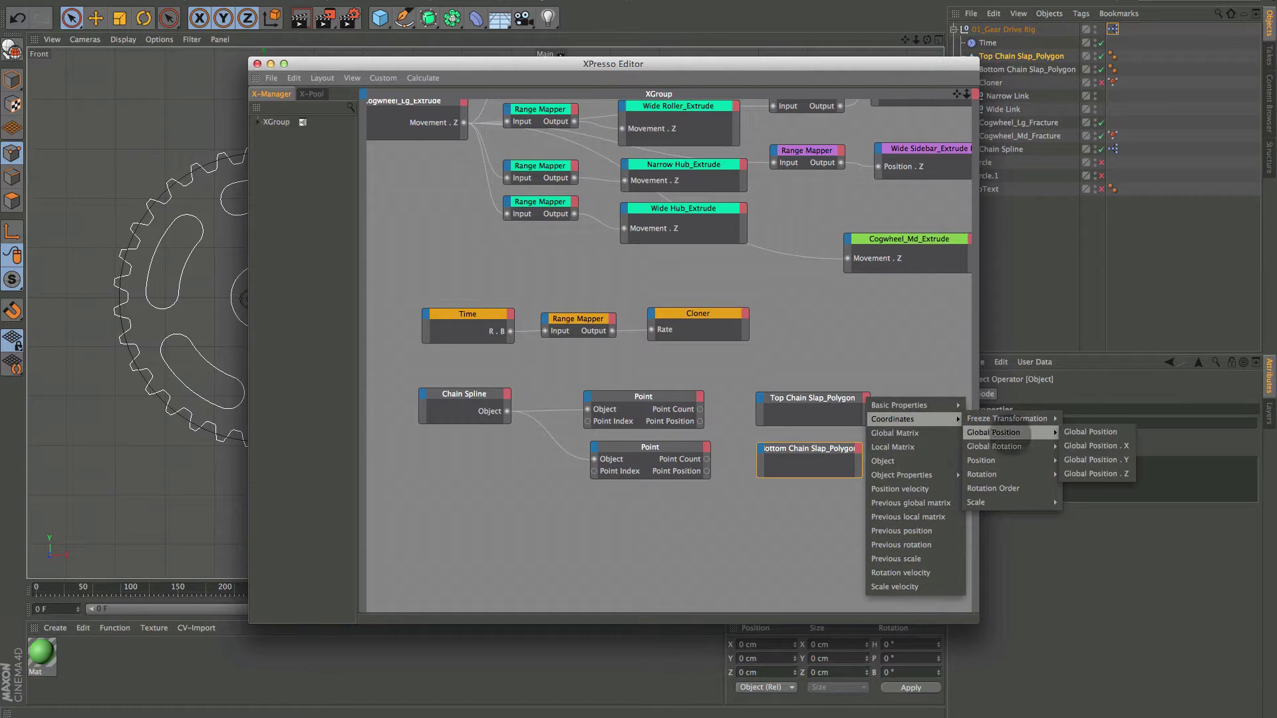
pyautogui.click(1091, 432)
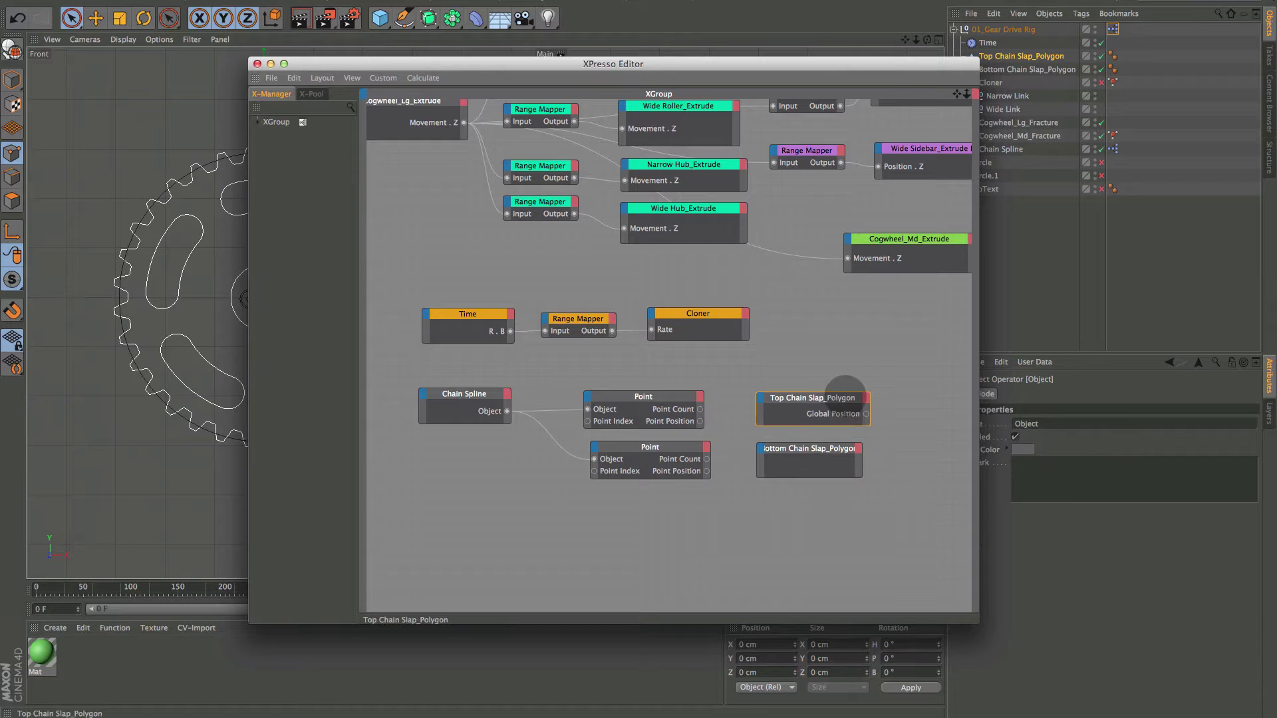
pyautogui.moveTo(845, 392); pyautogui.dragTo(504, 435)
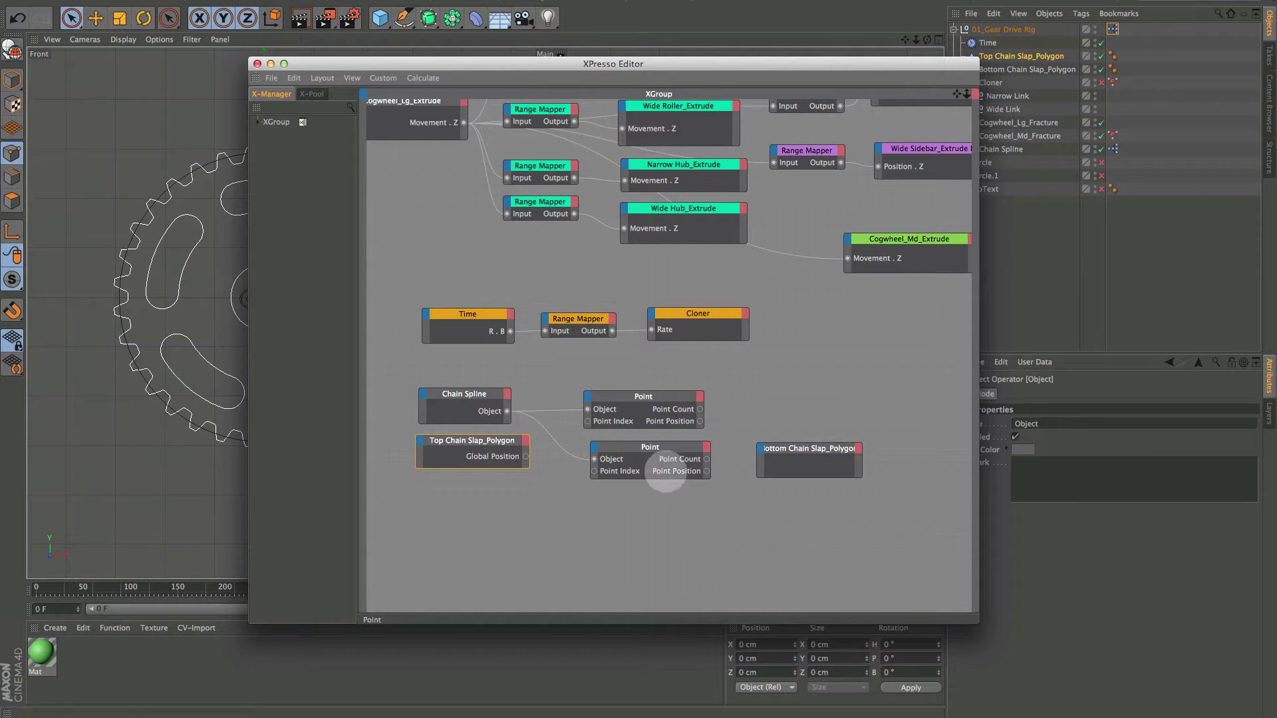
pyautogui.moveTo(667, 444); pyautogui.dragTo(666, 508)
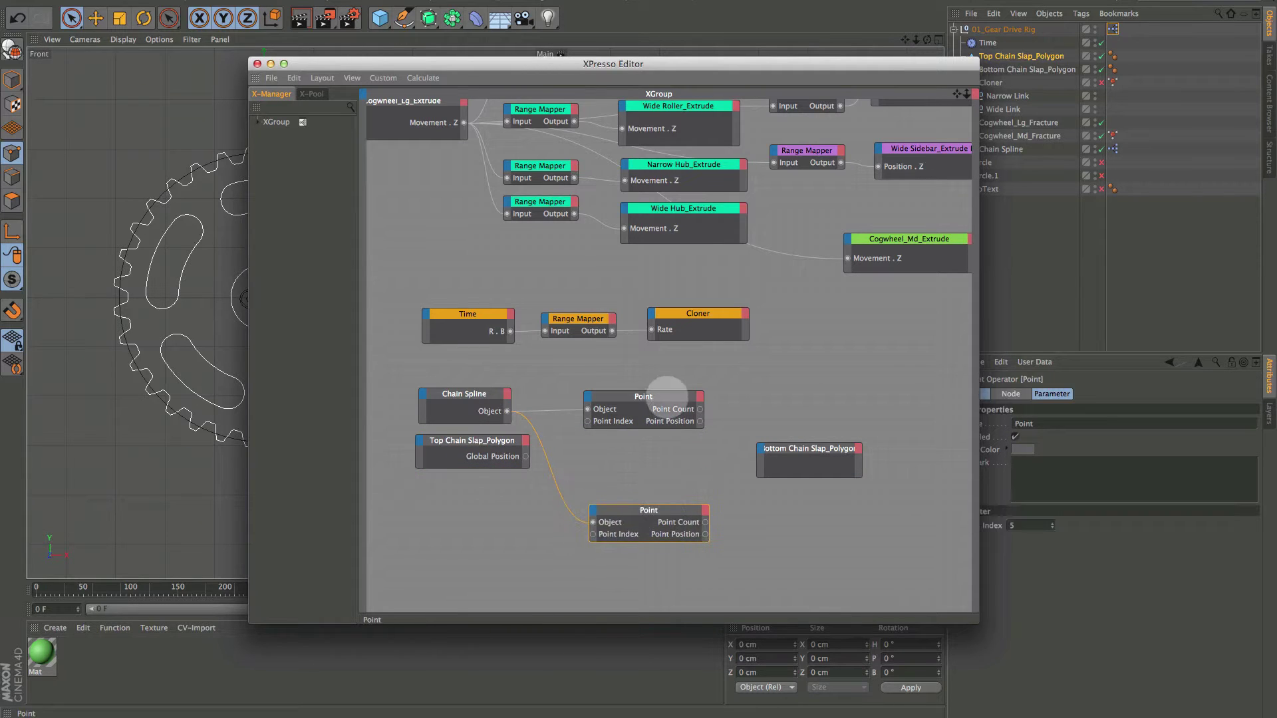
pyautogui.moveTo(657, 393); pyautogui.dragTo(658, 399)
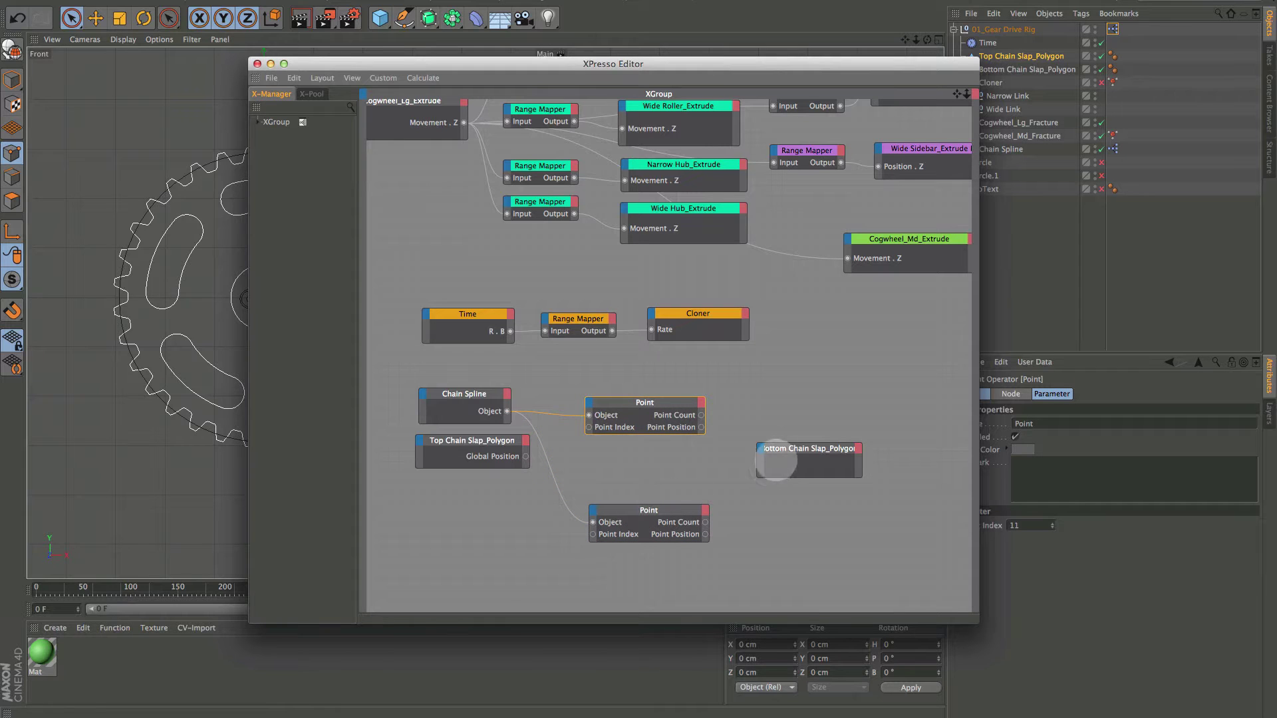
# Add a Global Position output to the Bottom Chain Slap_Polygon node and place it below Top Chain Slap_Polygon.
pyautogui.click(793, 449)
pyautogui.click(858, 449)
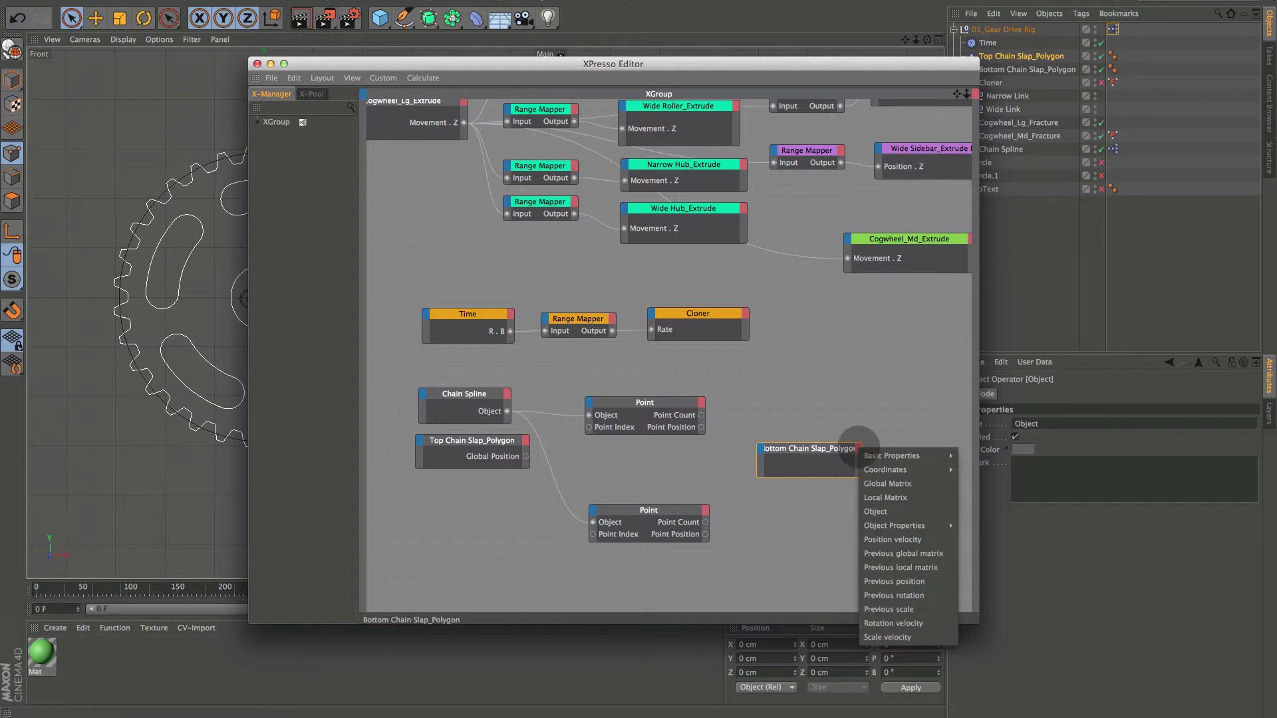
pyautogui.moveTo(879, 522)
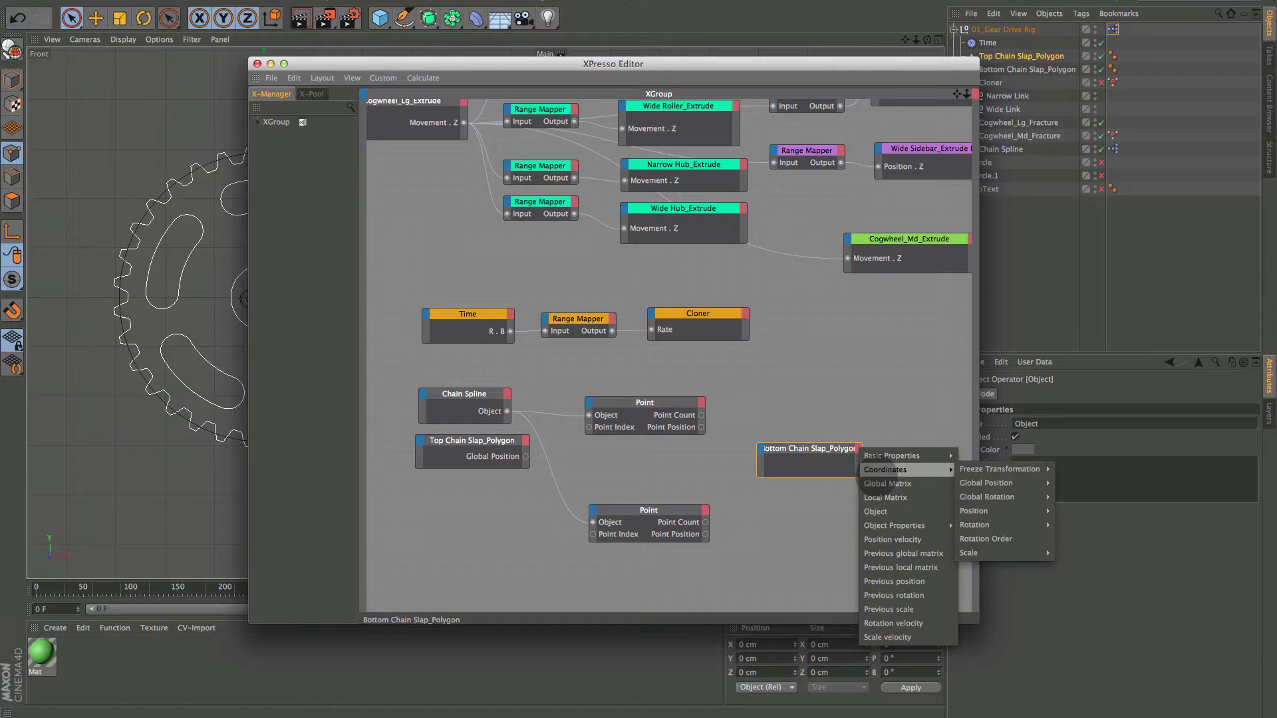
pyautogui.click(1077, 484)
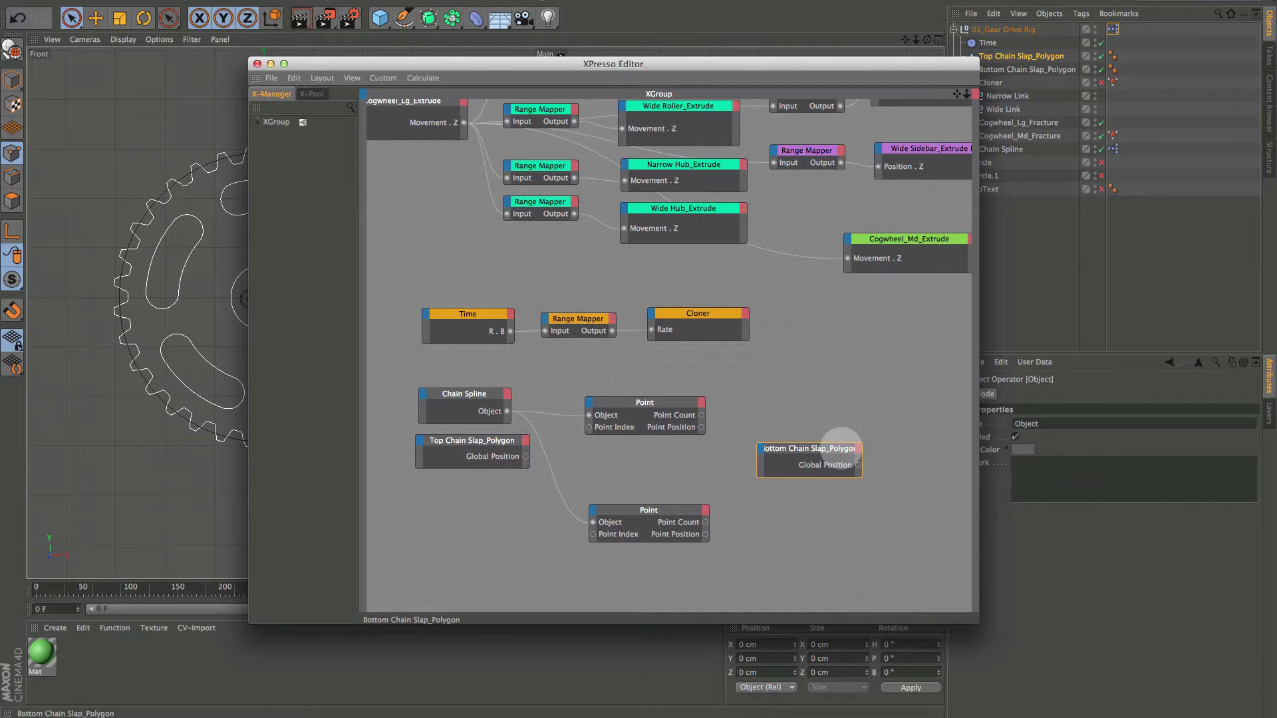
pyautogui.moveTo(835, 449); pyautogui.dragTo(499, 524)
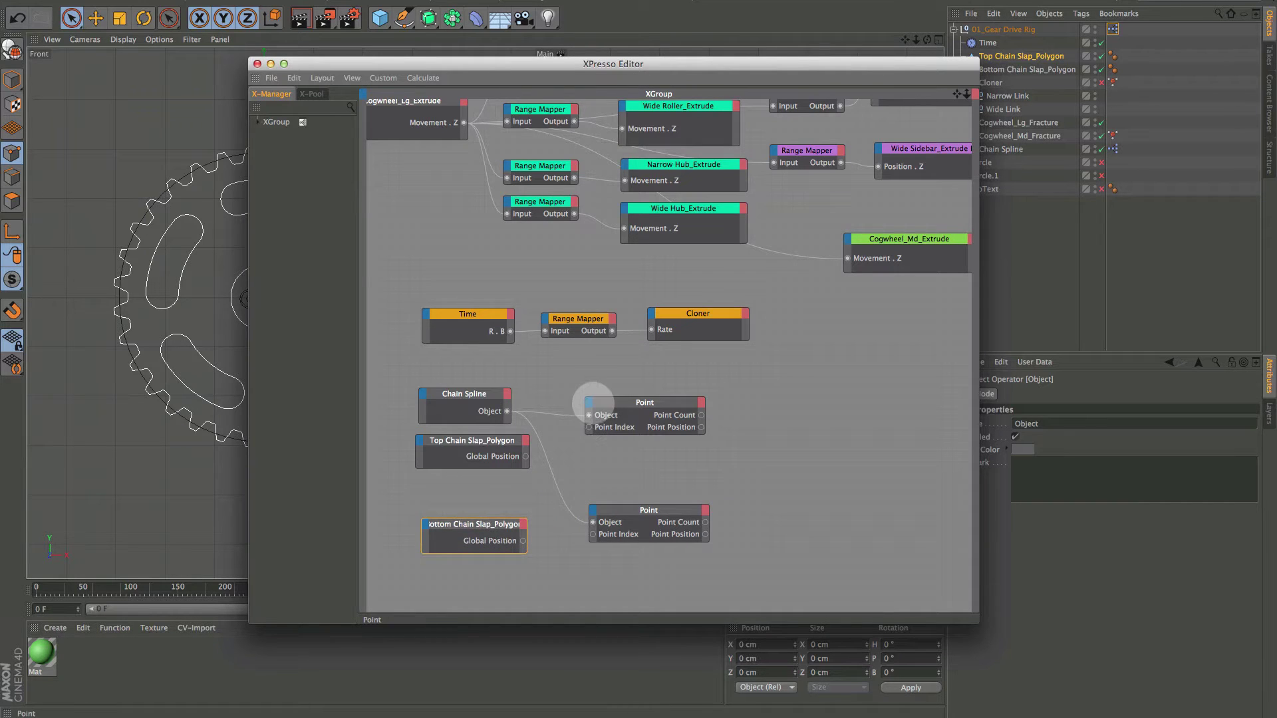
# Add a Point Position input to the upper Point node and connect Top Chain Slap_Polygon's Global Position output to it.
pyautogui.moveTo(606, 402); pyautogui.dragTo(596, 393)
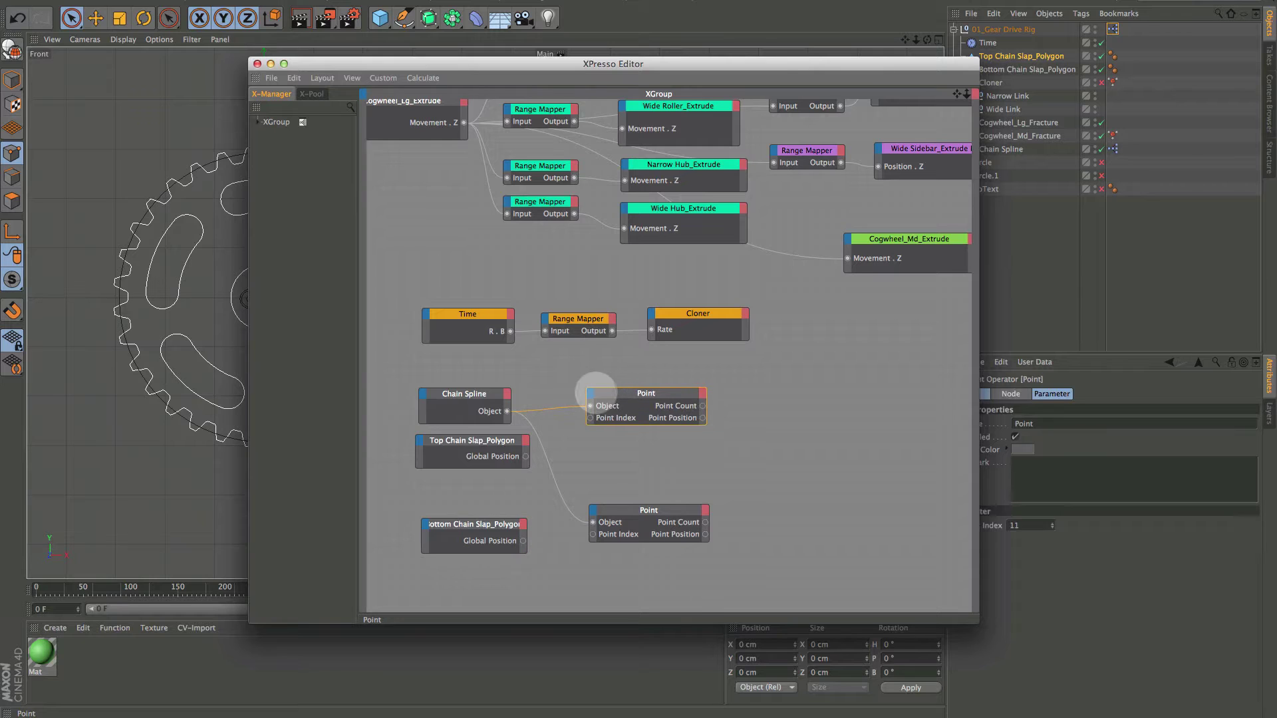
pyautogui.click(597, 429)
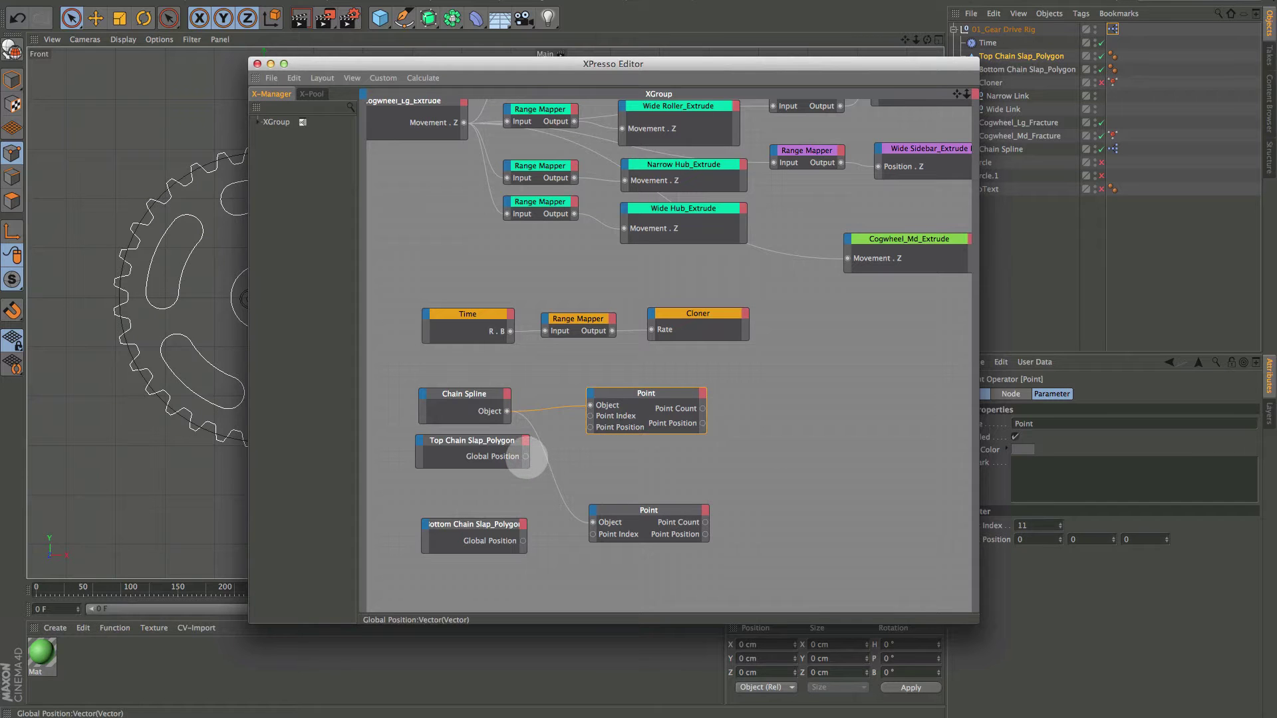
pyautogui.moveTo(589, 427); pyautogui.dragTo(591, 427)
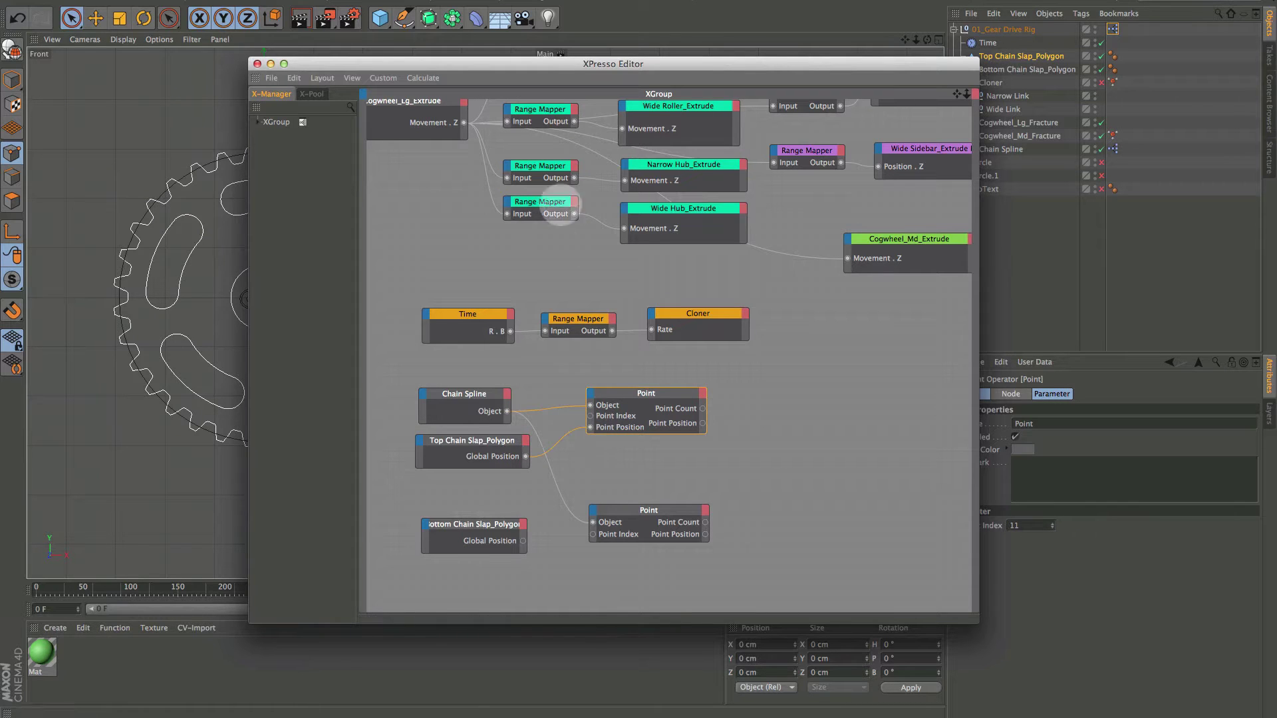
# Add a Point Position input to the lower Point node, connect Bottom Chain Slap_Polygon's Global Position to it, and close the XPresso Editor.
pyautogui.moveTo(495, 62); pyautogui.dragTo(555, 72)
pyautogui.click(653, 519)
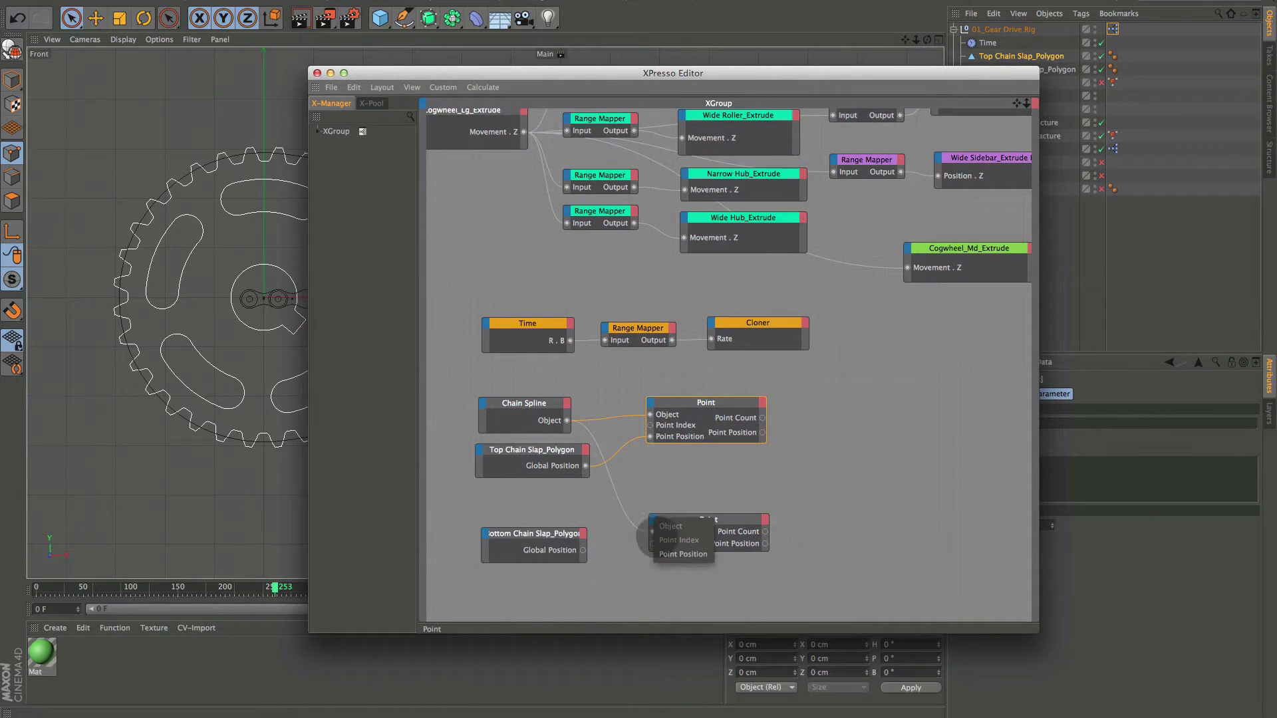
pyautogui.click(659, 554)
pyautogui.click(659, 549)
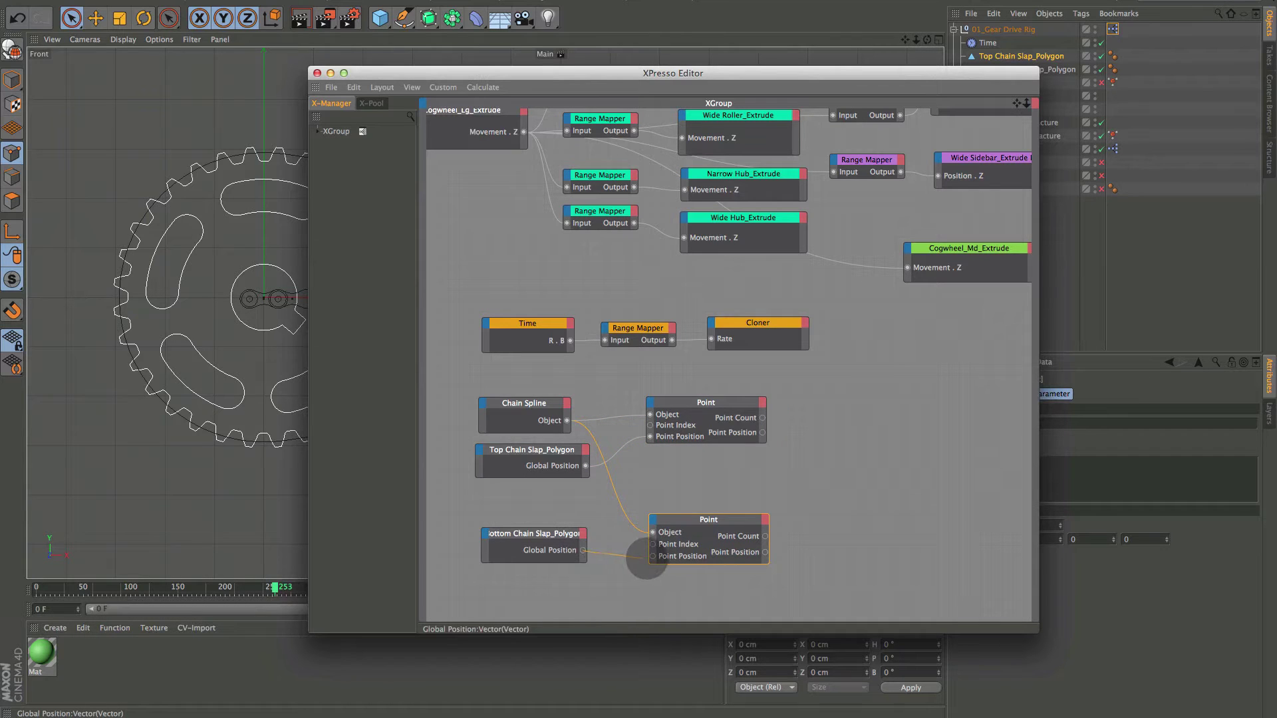
pyautogui.moveTo(652, 557); pyautogui.dragTo(673, 495)
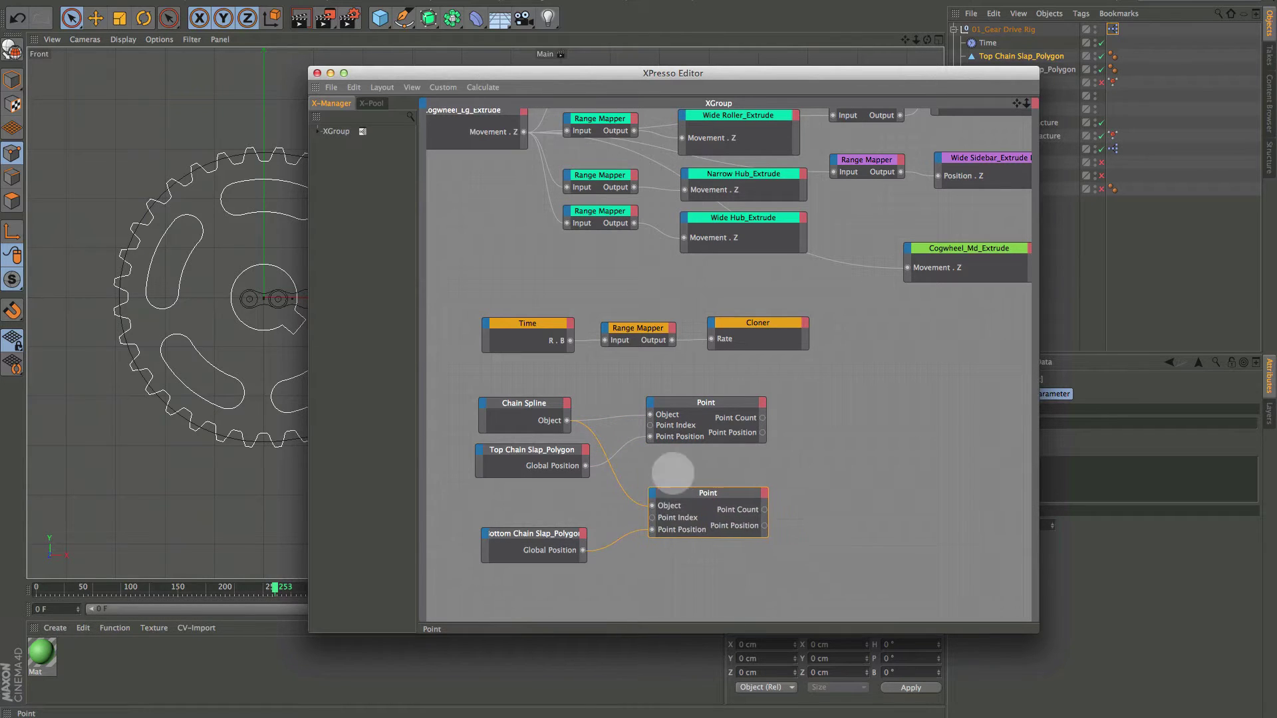
pyautogui.moveTo(598, 72); pyautogui.dragTo(990, 203)
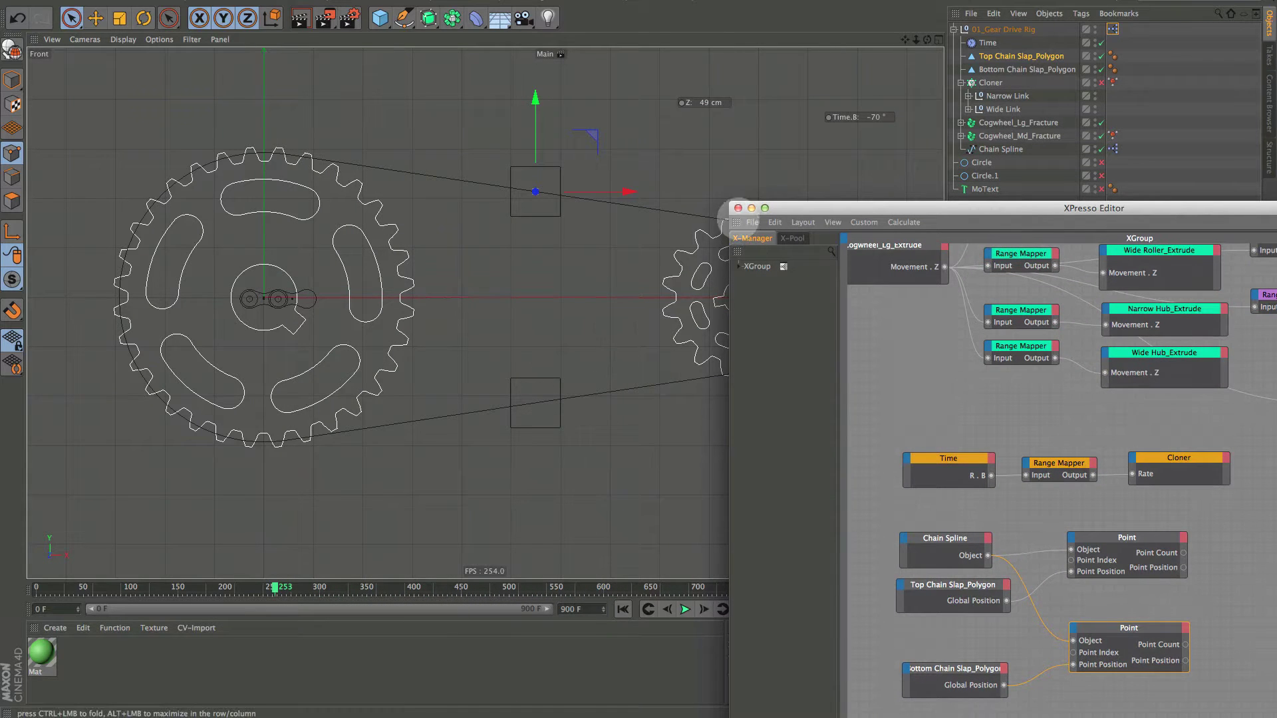
pyautogui.click(738, 207)
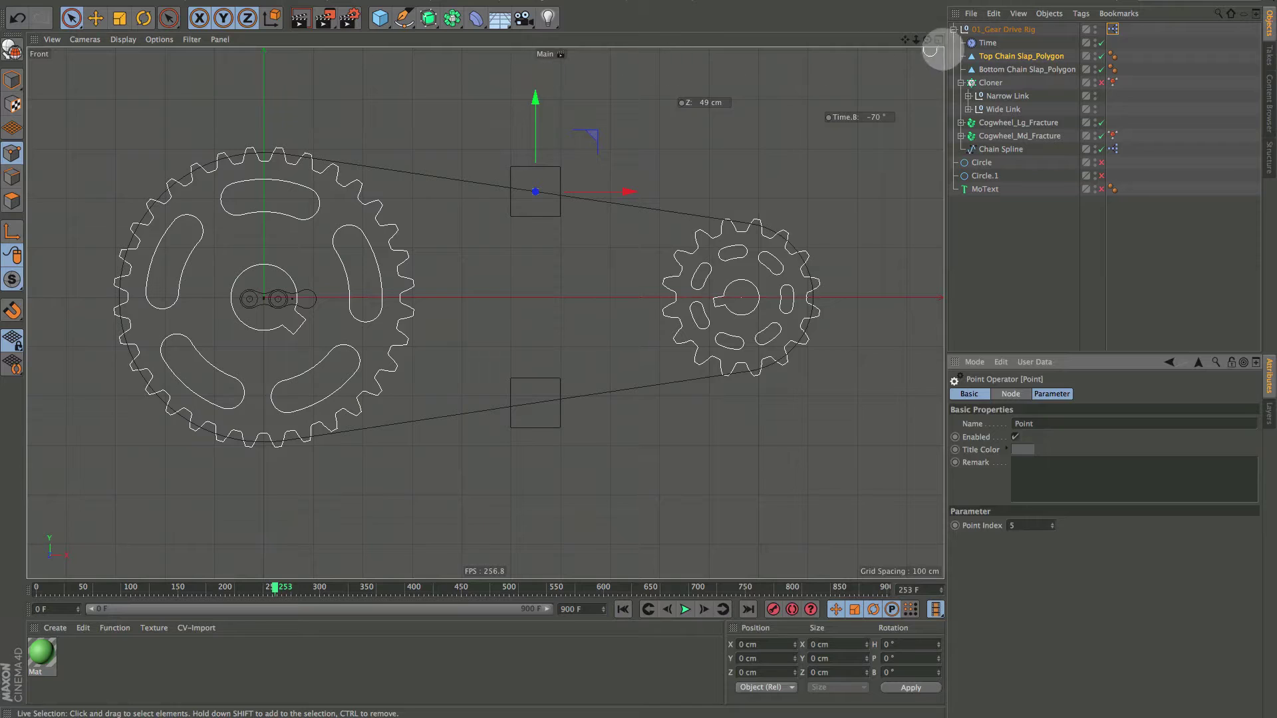
# Test the top link by moving Top Chain Slap_Polygon down in the front view, and undo the move.
pyautogui.click(988, 55)
pyautogui.moveTo(535, 99); pyautogui.dragTo(556, 119)
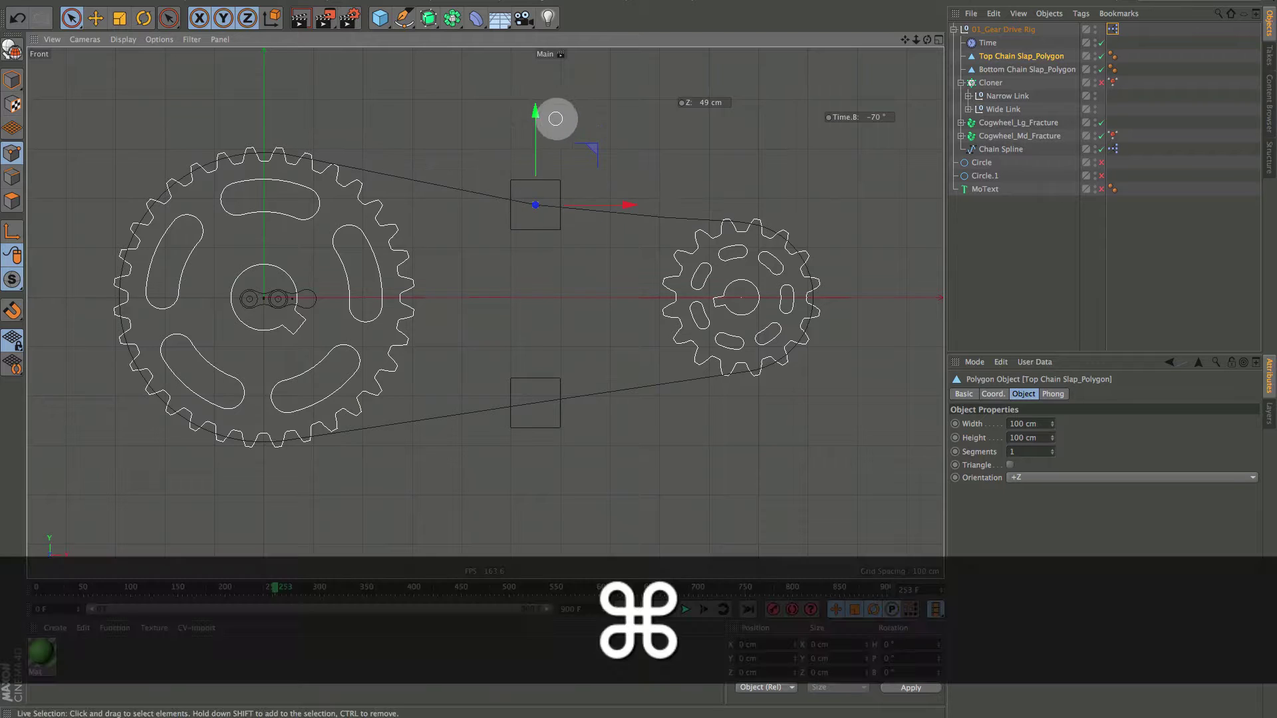
pyautogui.press('super+z')
# Test the bottom link by moving Bottom Chain Slap_Polygon up about 8 cm in the front view, and undo the move.
pyautogui.click(998, 70)
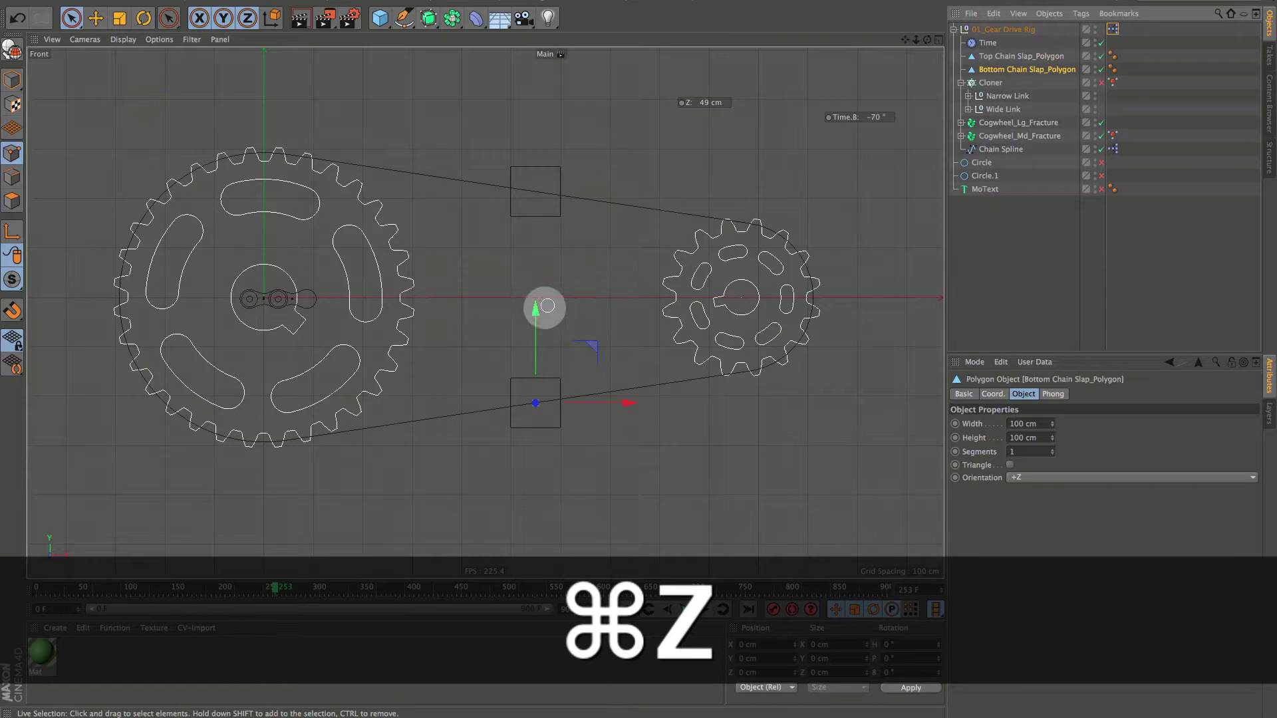
pyautogui.moveTo(535, 310)
pyautogui.mouseDown()
pyautogui.moveTo(530, 294)
pyautogui.moveTo(530, 319)
pyautogui.moveTo(532, 305)
pyautogui.mouseUp()
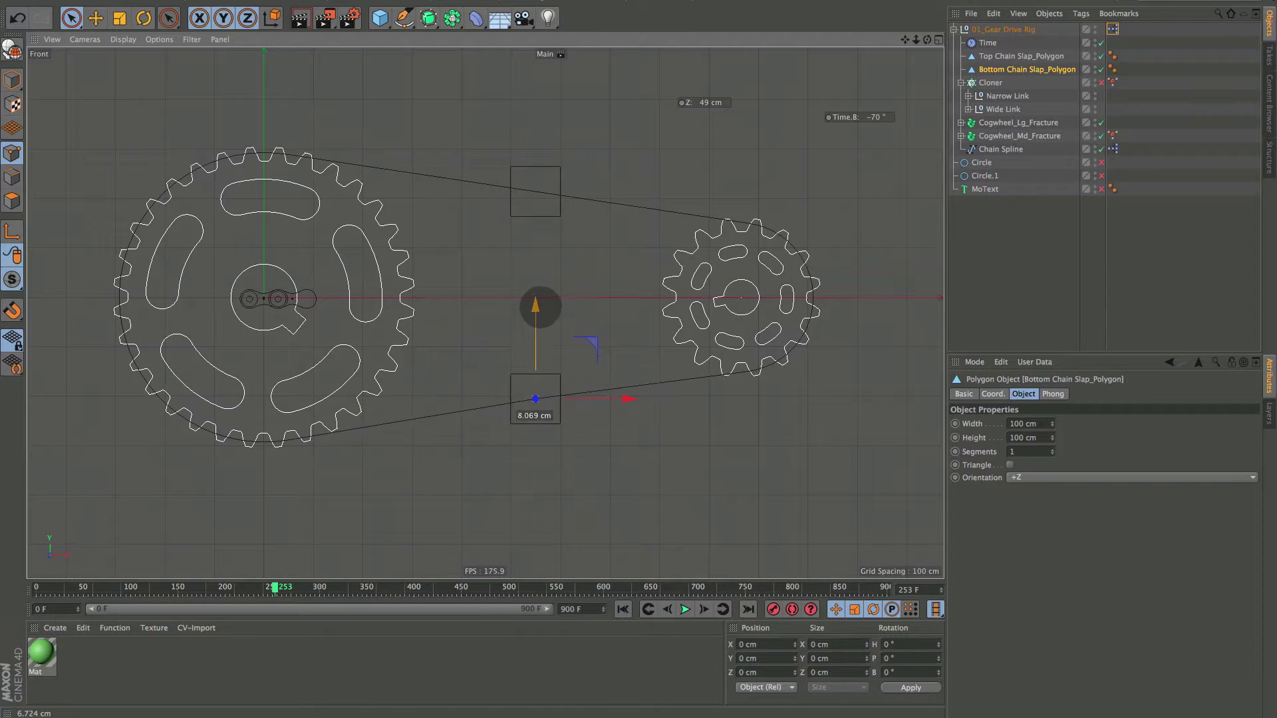
pyautogui.press('super+z')
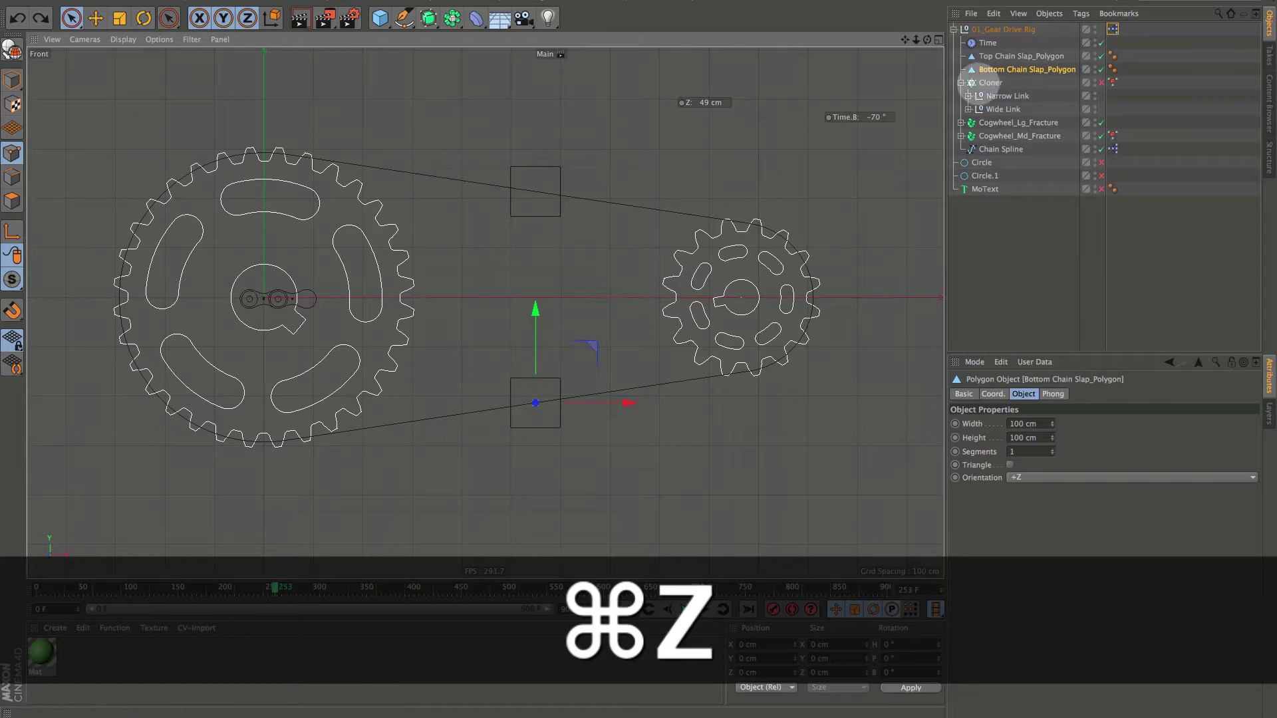
# Freeze all transformations of Top Chain Slap_Polygon and Bottom Chain Slap_Polygon in their coordinates.
pyautogui.click(994, 56)
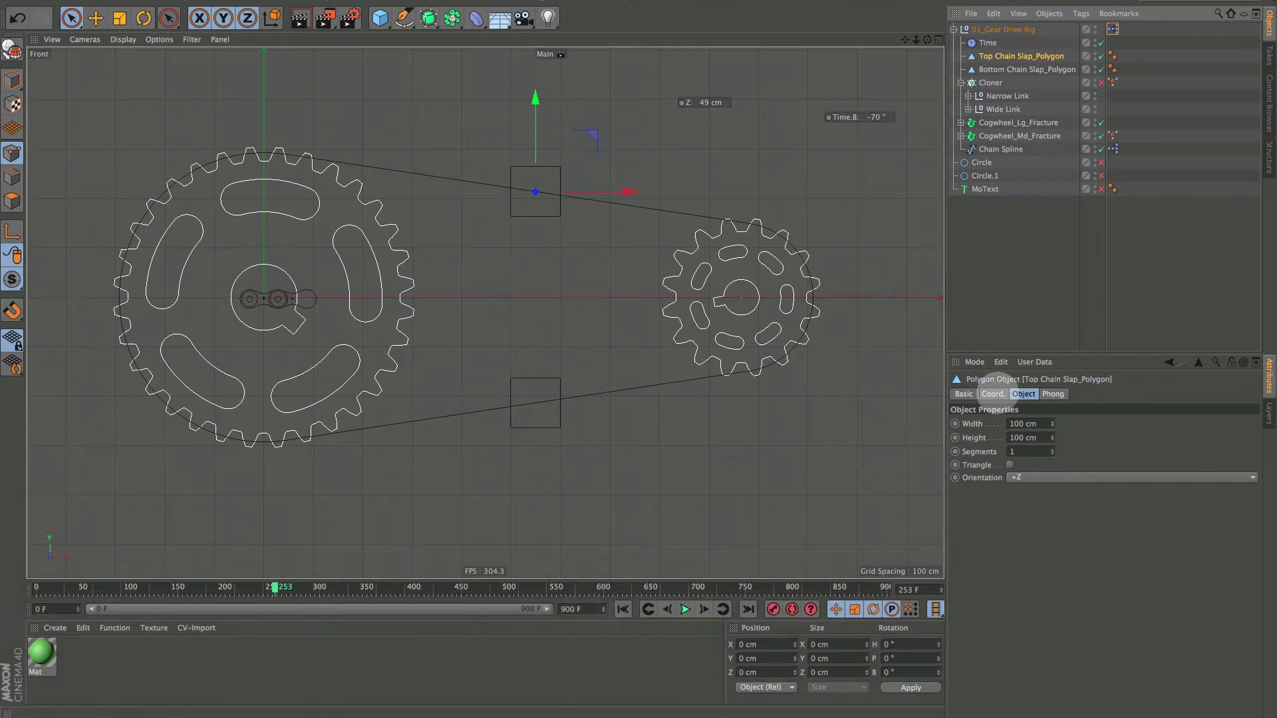
pyautogui.click(993, 394)
pyautogui.click(958, 478)
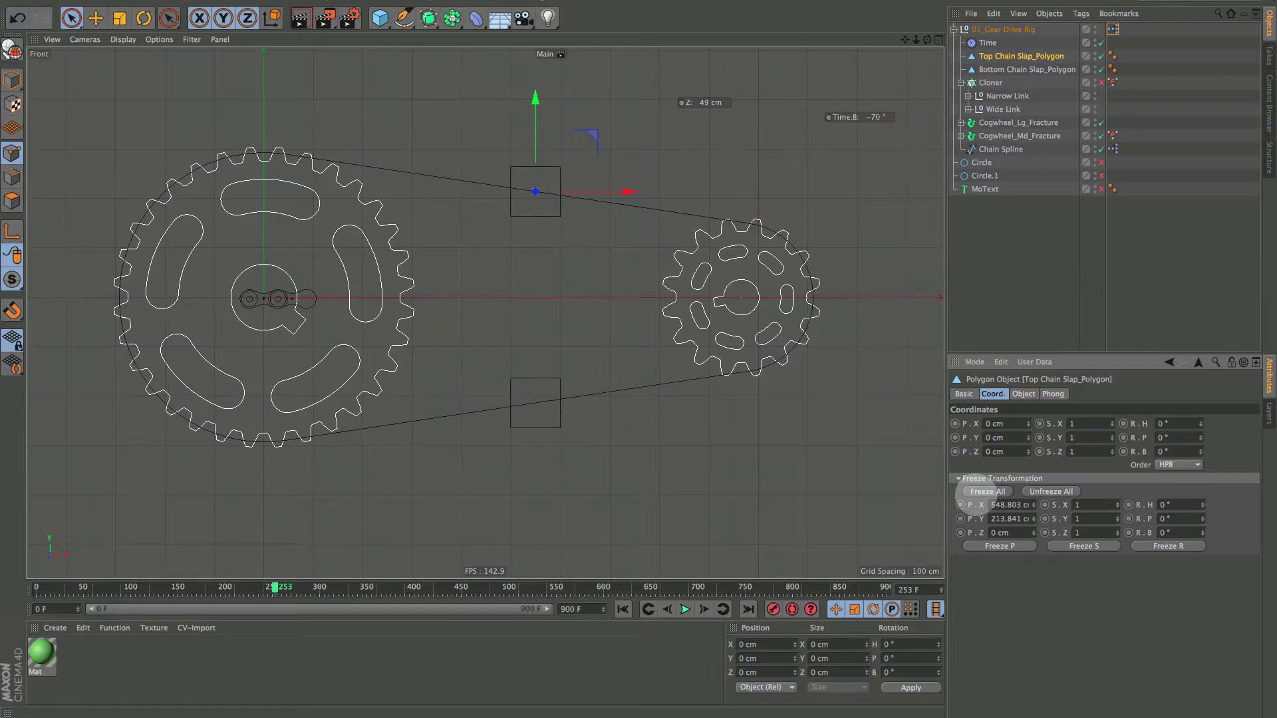
pyautogui.click(998, 69)
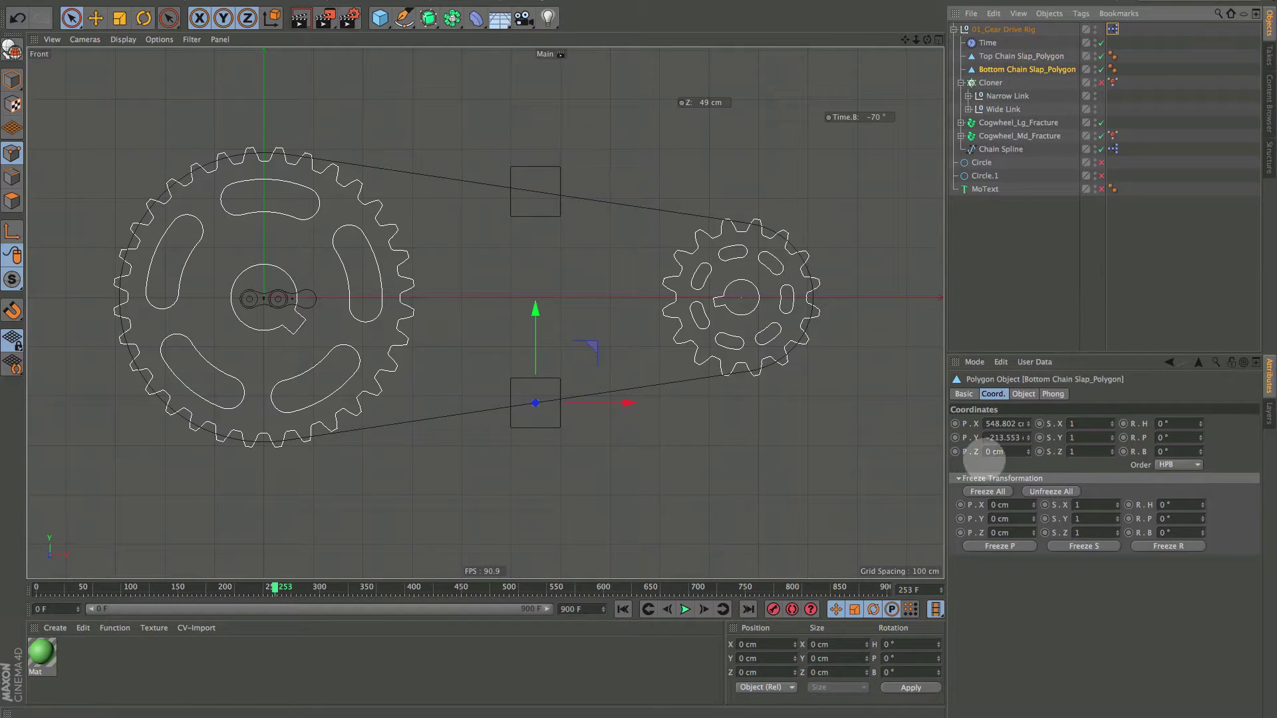
pyautogui.click(984, 491)
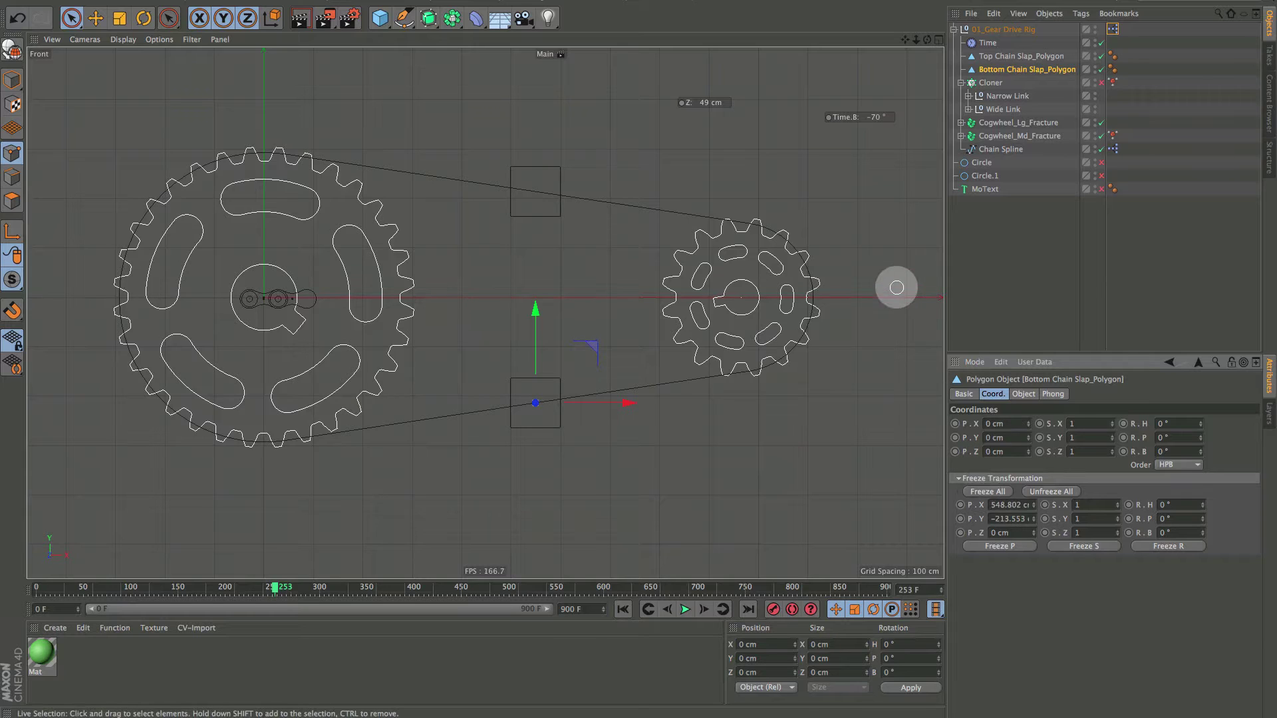
pyautogui.click(991, 56)
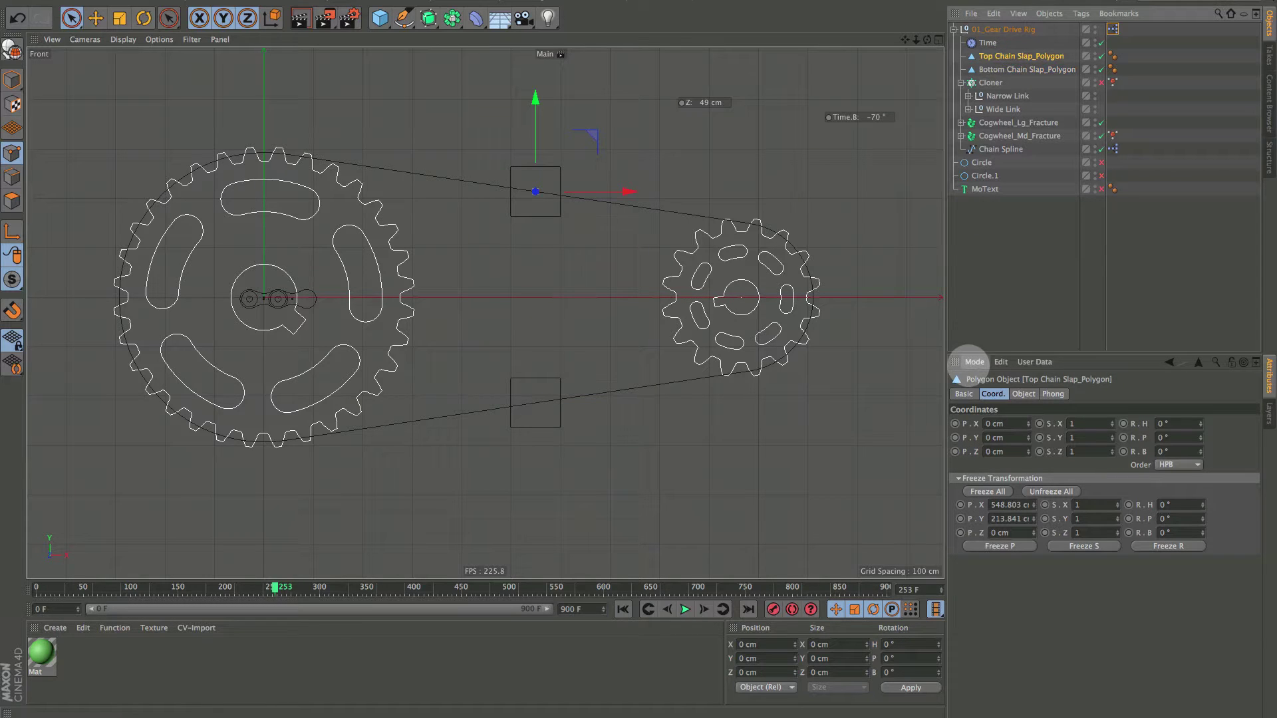
pyautogui.click(960, 478)
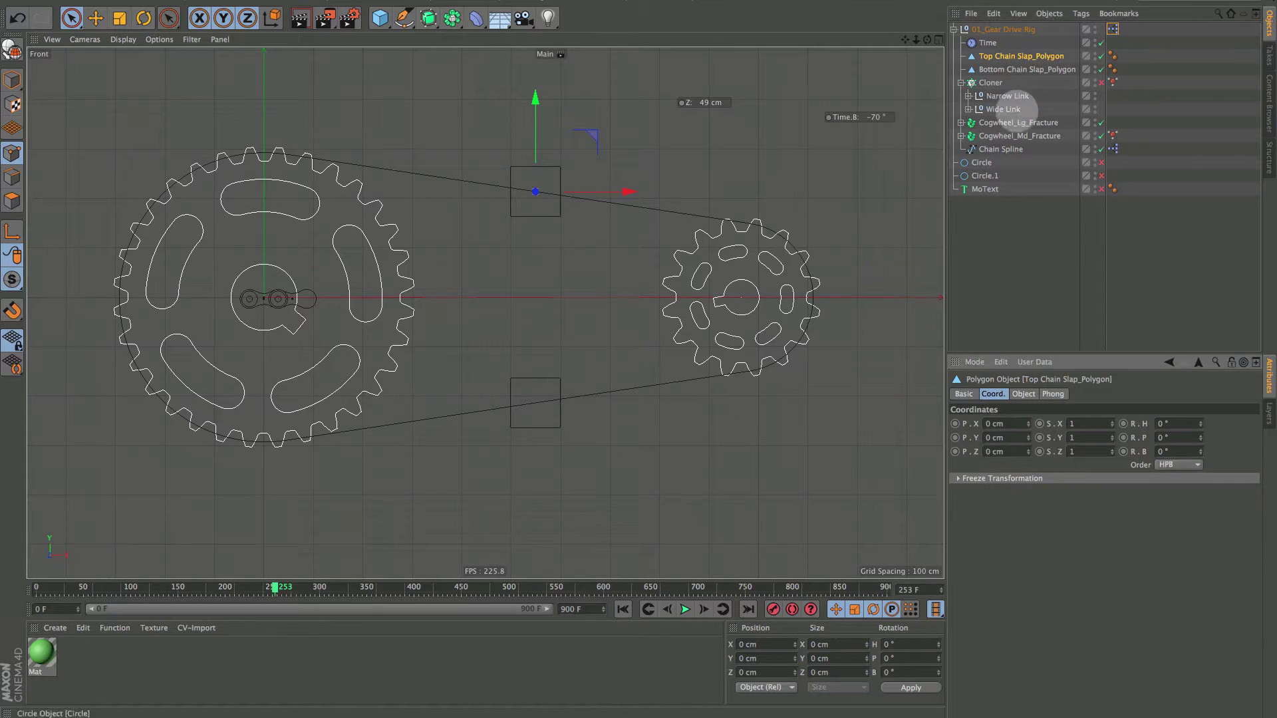
# Try moving Top Chain Slap_Polygon vertically, undo it, and check the Chain Spline points under both polygons.
pyautogui.moveTo(534, 100)
pyautogui.mouseDown()
pyautogui.moveTo(534, 119)
pyautogui.moveTo(534, 65)
pyautogui.moveTo(535, 103)
pyautogui.mouseUp()
pyautogui.press('super+z')
pyautogui.press('super+z')
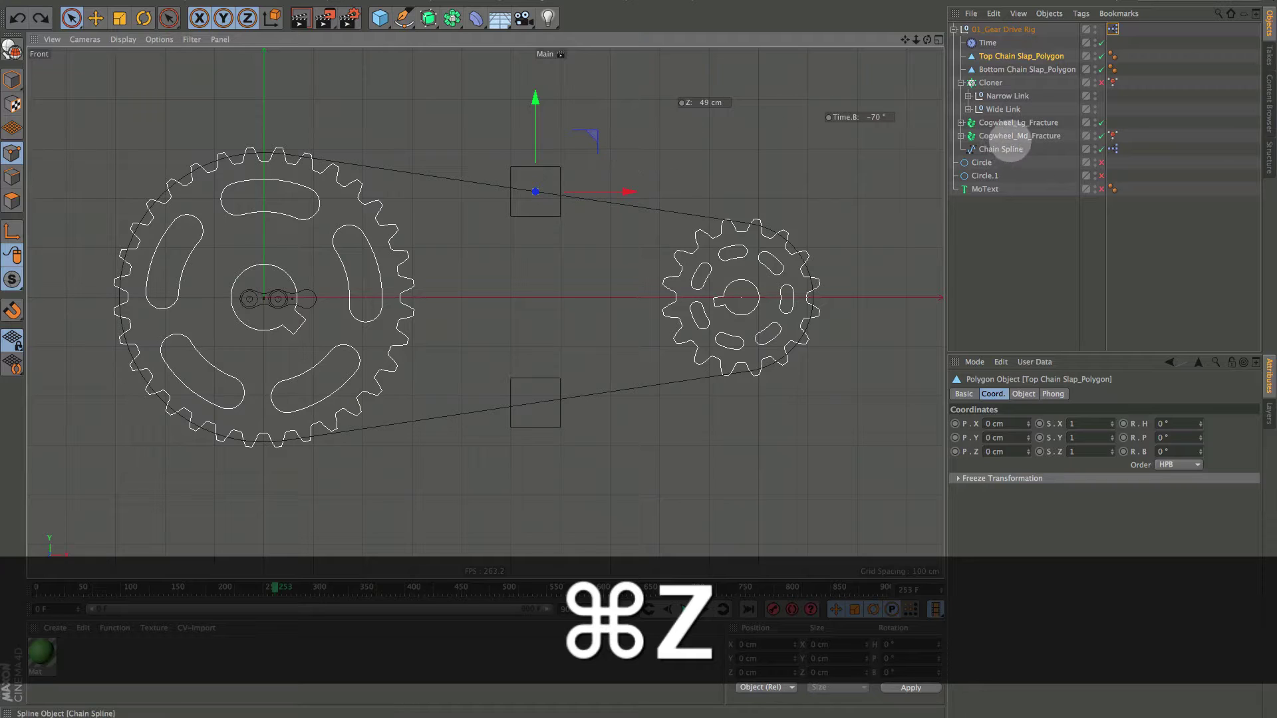
pyautogui.click(536, 191)
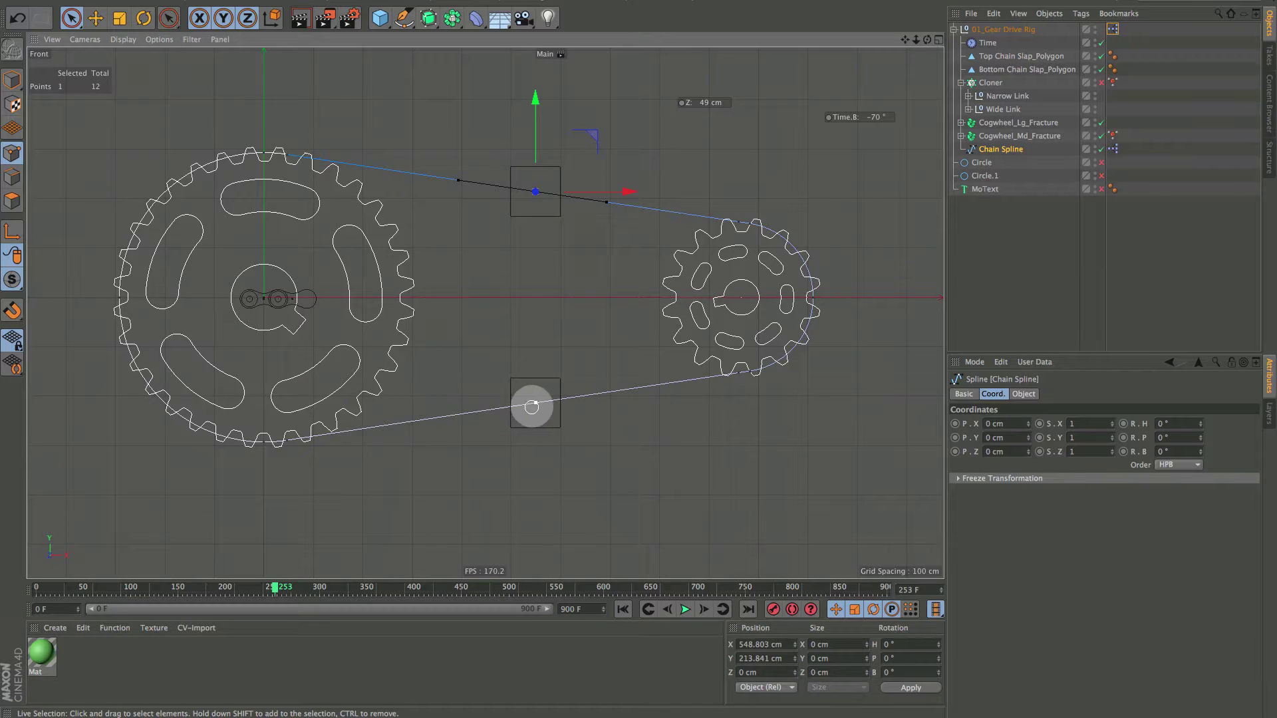
pyautogui.click(534, 404)
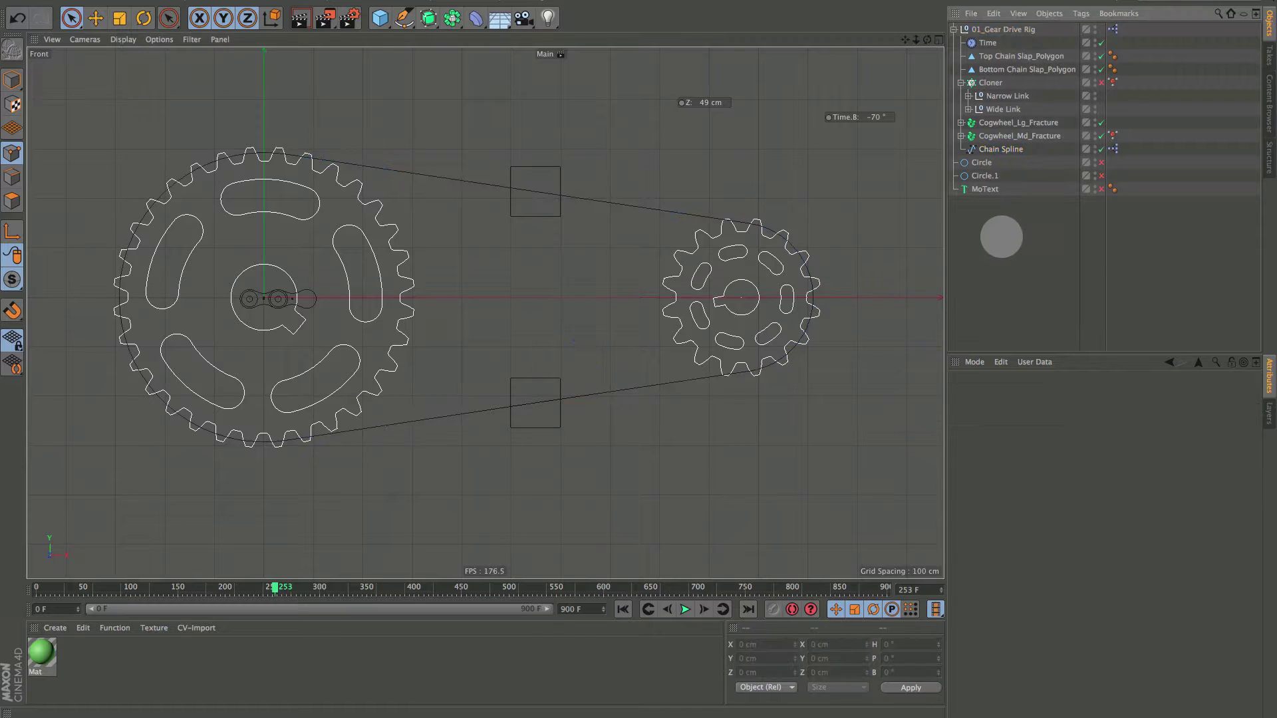
# Test raising Top Chain Slap_Polygon by about 13 cm, and reset its Y position to 0 cm.
pyautogui.click(998, 56)
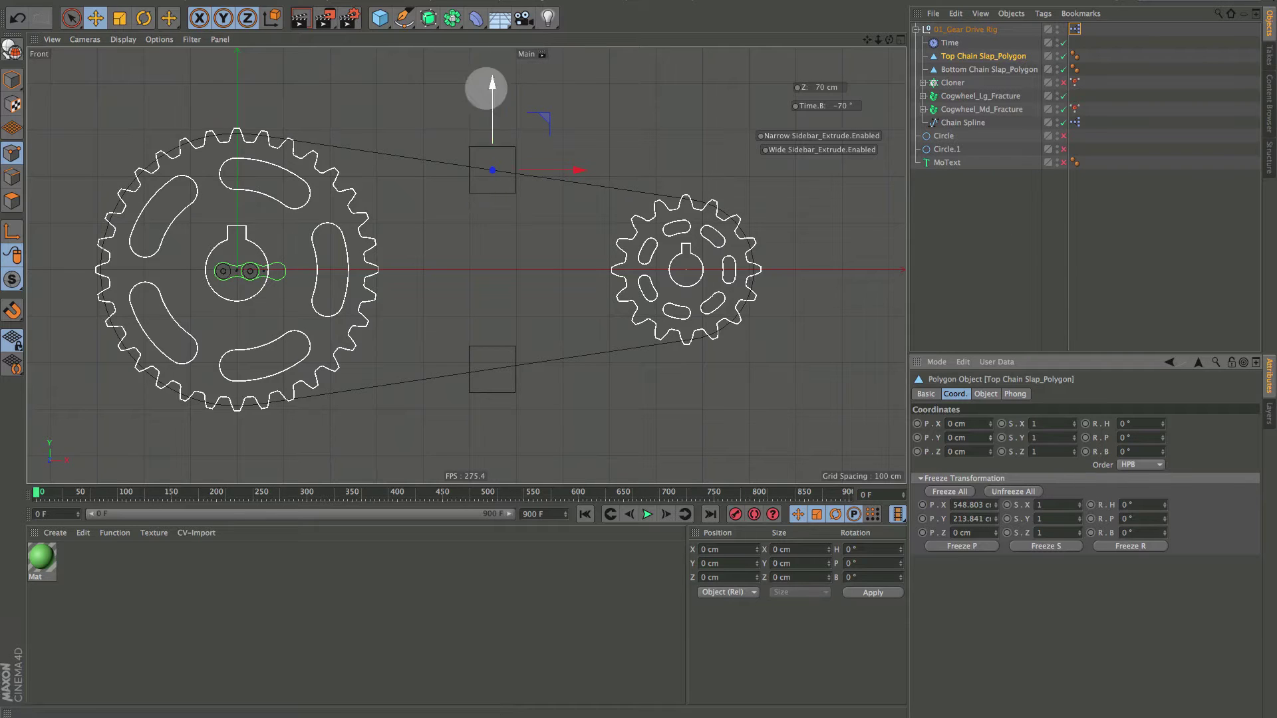
pyautogui.moveTo(496, 88)
pyautogui.mouseDown()
pyautogui.moveTo(491, 100)
pyautogui.moveTo(486, 81)
pyautogui.mouseUp()
pyautogui.moveTo(483, 77); pyautogui.dragTo(485, 84)
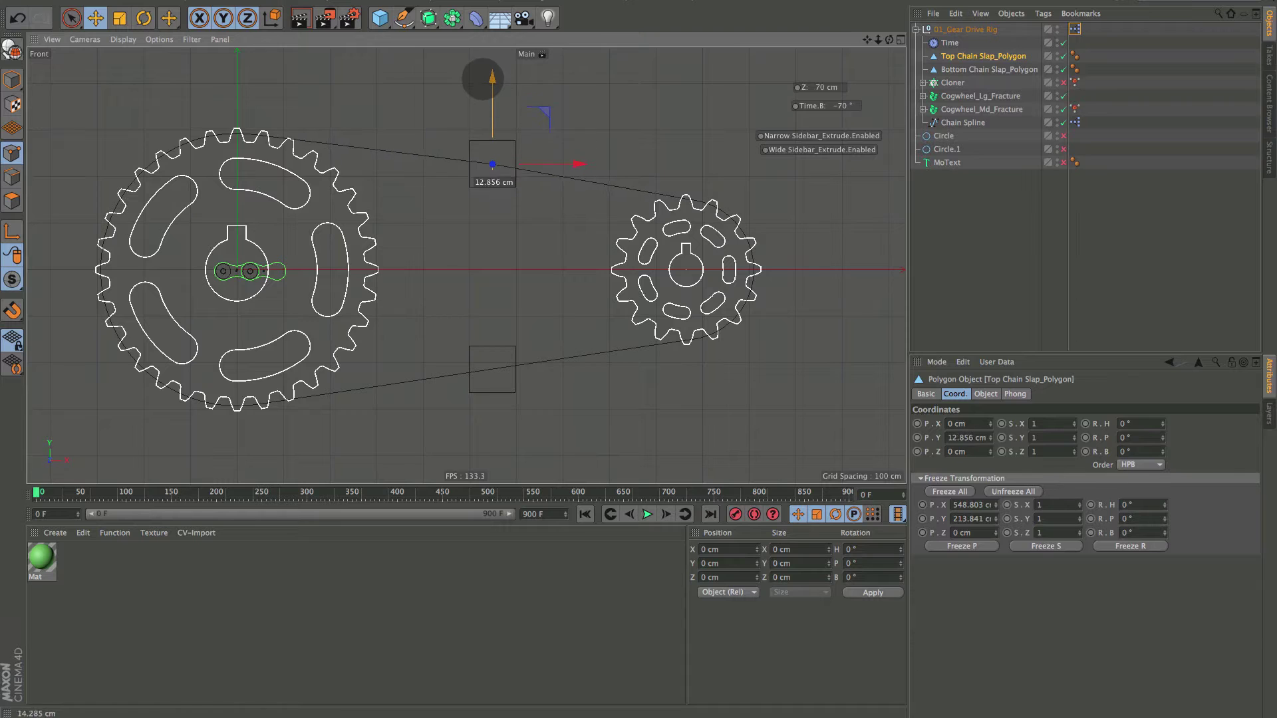
pyautogui.rightClick(991, 438)
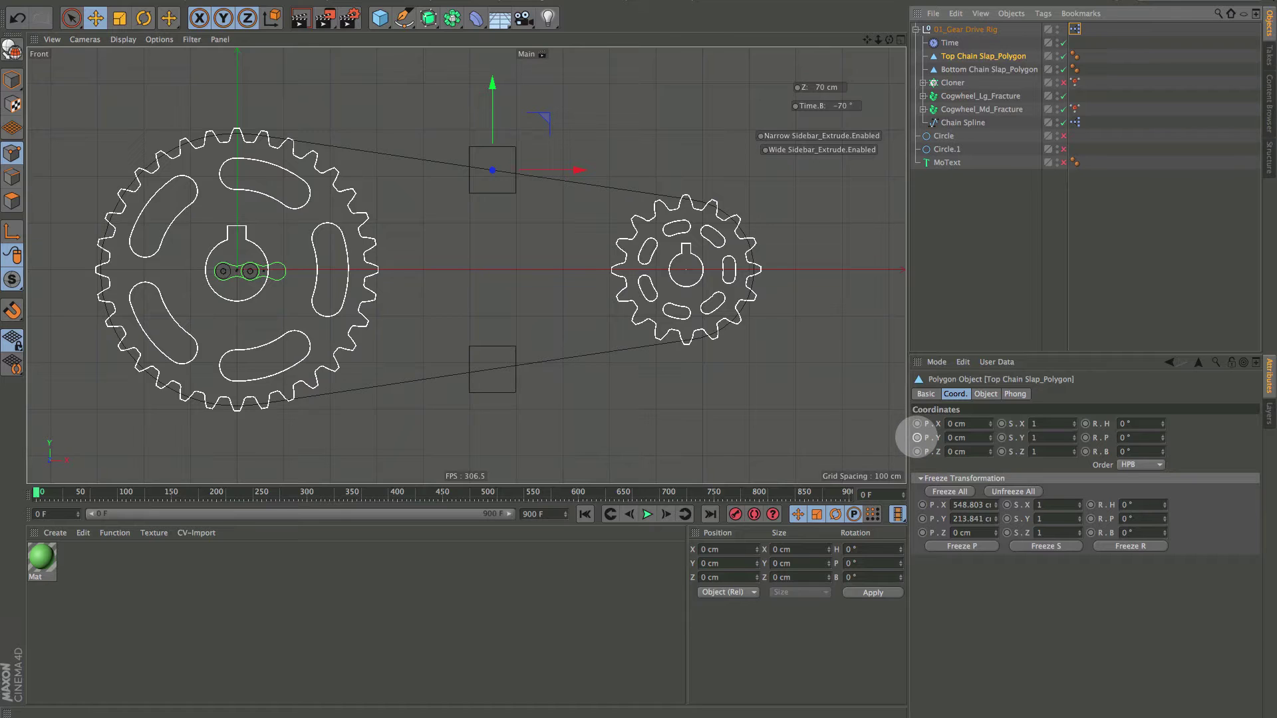
# Keyframe Top Chain Slap_Polygon's Y position at 0 cm on frame 0 and at 10 cm on frame 4.
pyautogui.keyDown('ctrl'); pyautogui.click(917, 438); pyautogui.keyUp('ctrl')
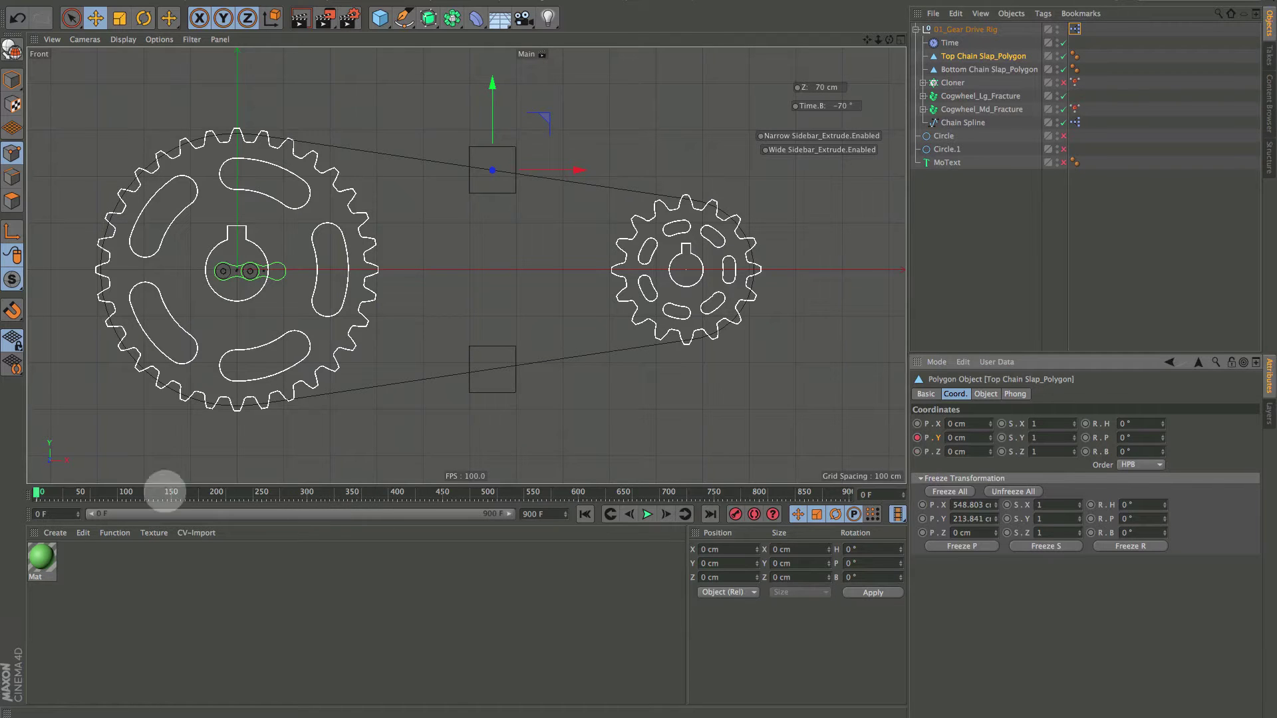
pyautogui.moveTo(38, 493); pyautogui.dragTo(40, 493)
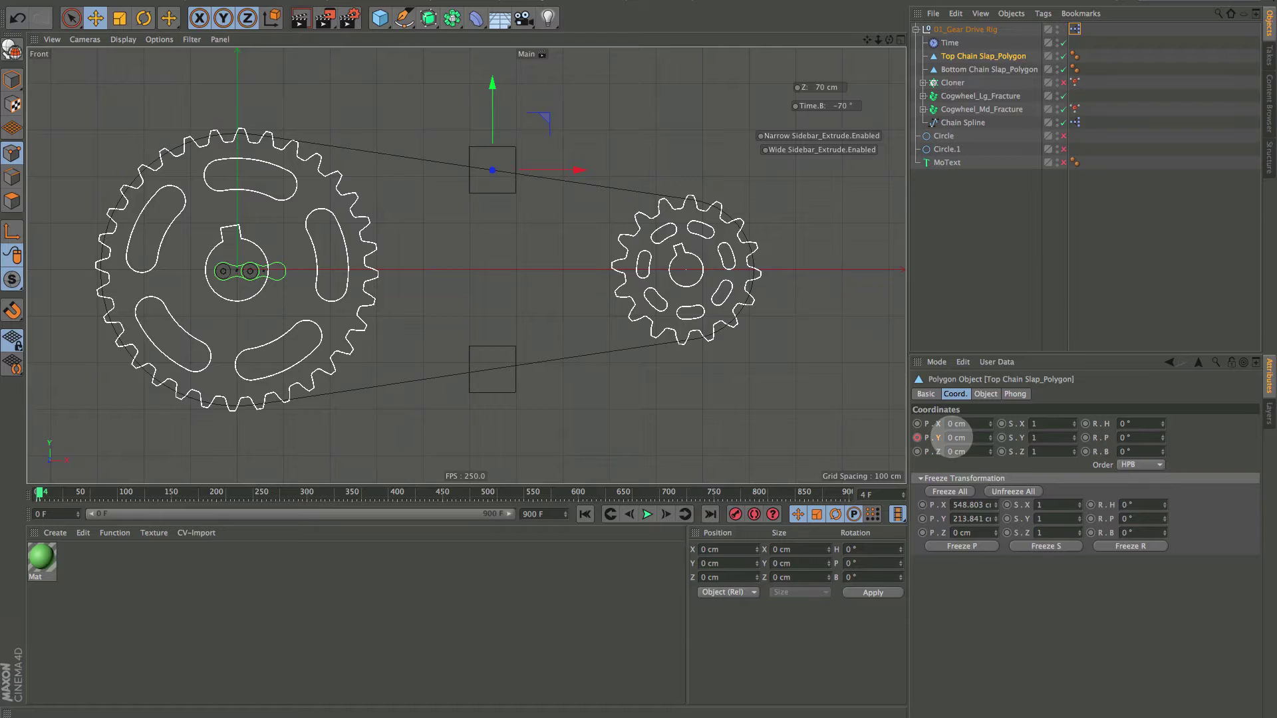
pyautogui.click(951, 438)
pyautogui.write('1')
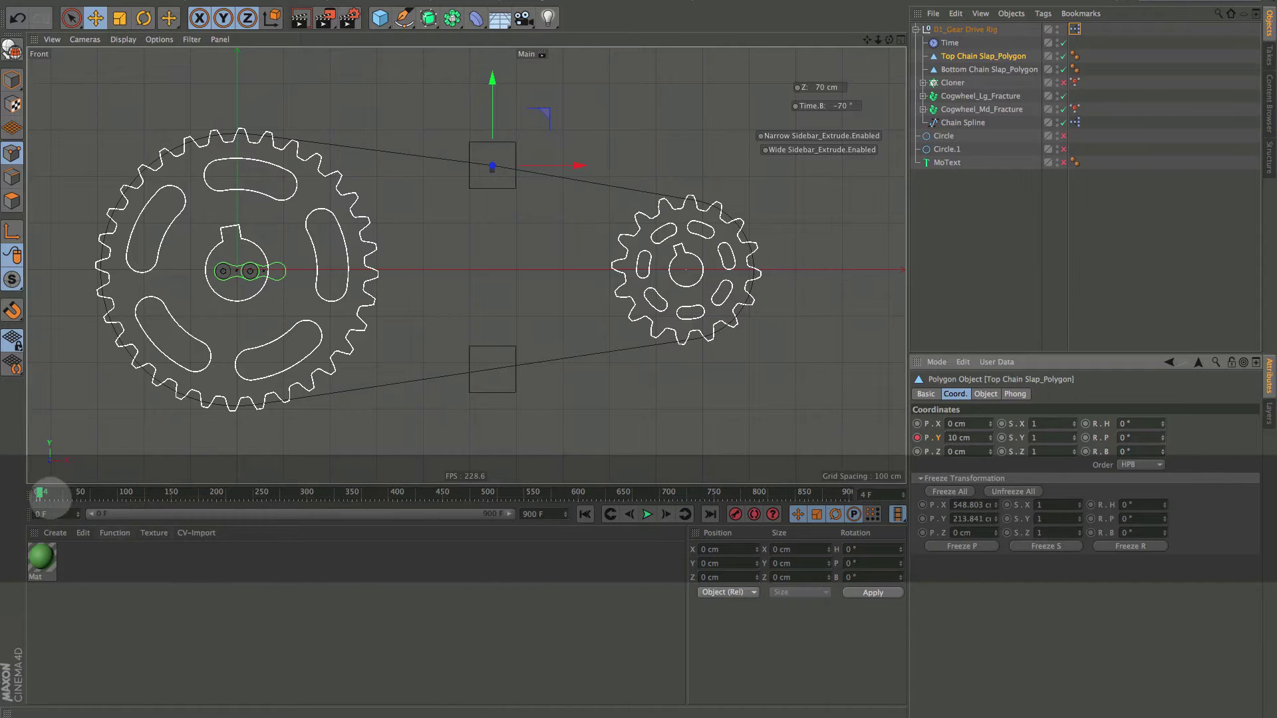
# Keyframe Top Chain Slap_Polygon's Y position at -8 cm on frame 10.
pyautogui.moveTo(40, 492); pyautogui.dragTo(45, 492)
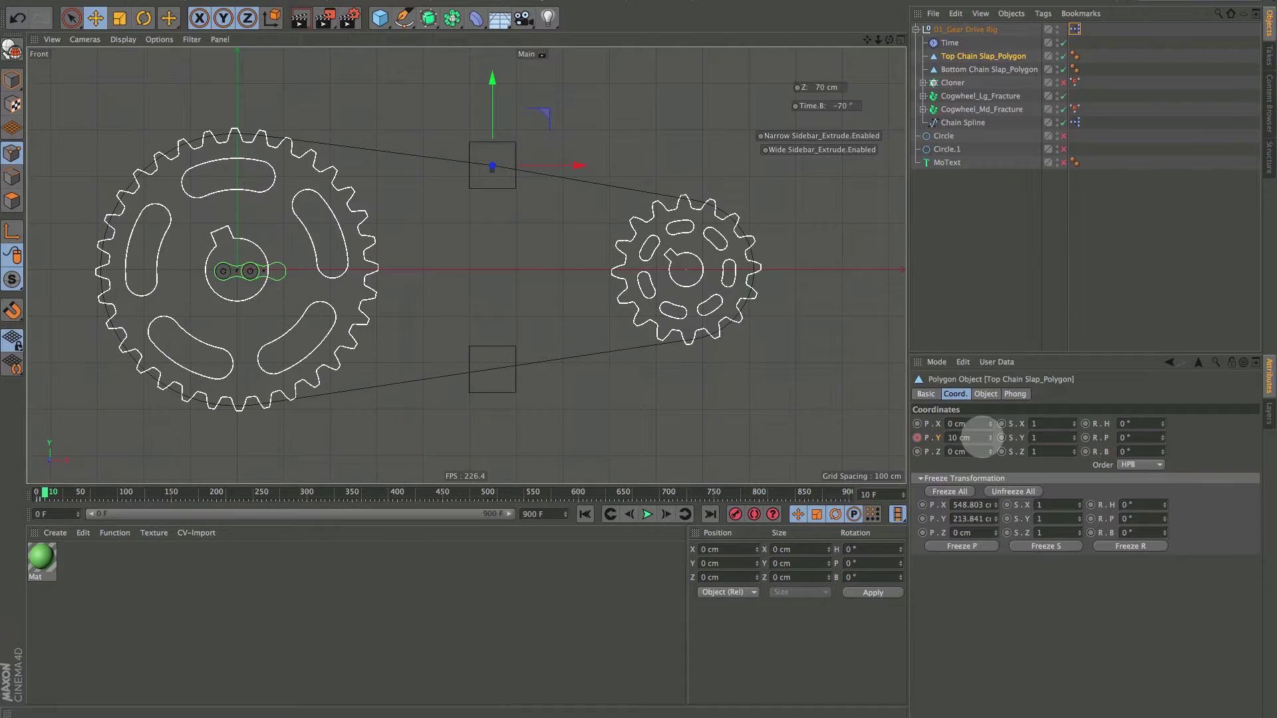
pyautogui.moveTo(989, 437); pyautogui.dragTo(989, 442)
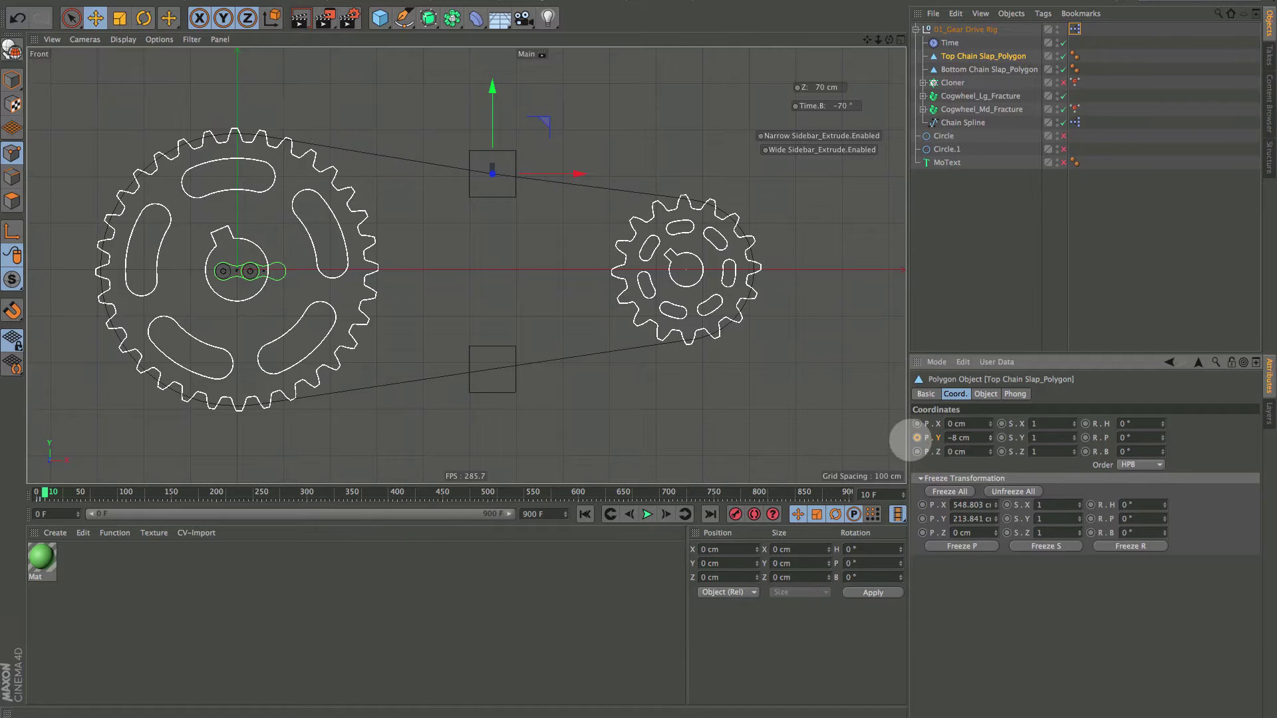
pyautogui.click(917, 437)
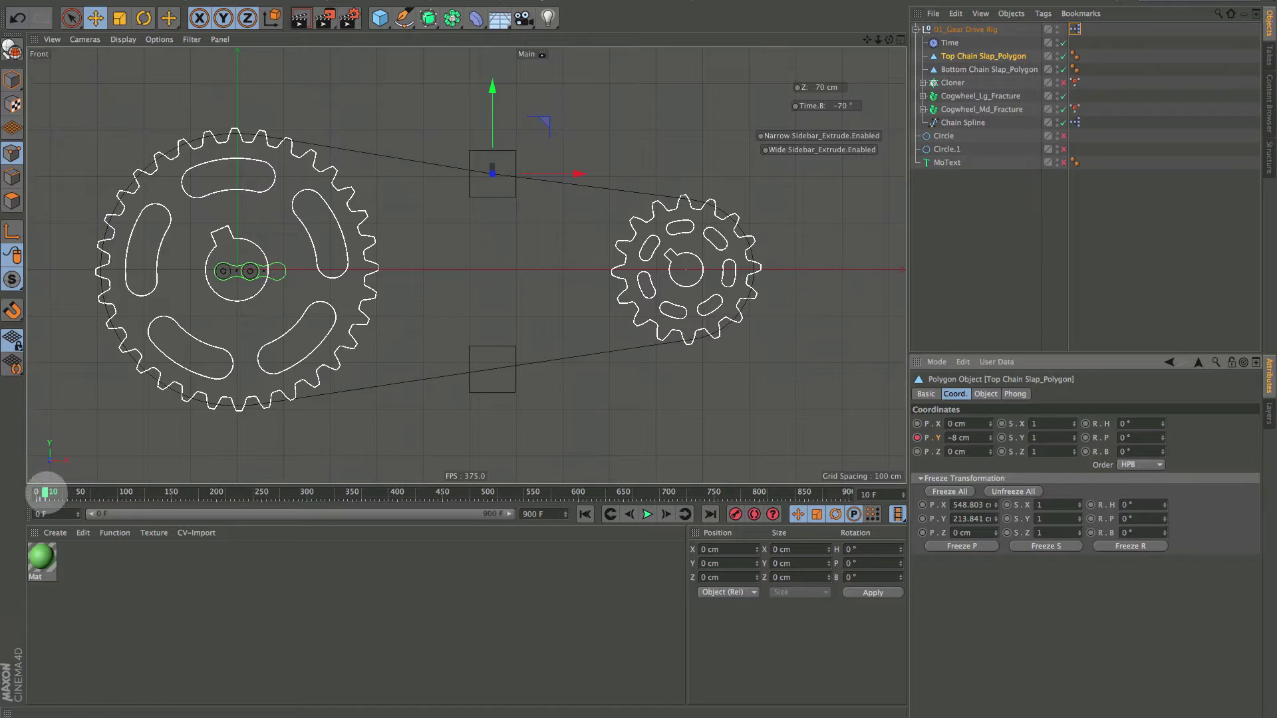
# Shorten the visible timeline range to 90 frames and keyframe the top polygon's Y position at 10 cm on frame 16.
pyautogui.moveTo(45, 492); pyautogui.dragTo(50, 492)
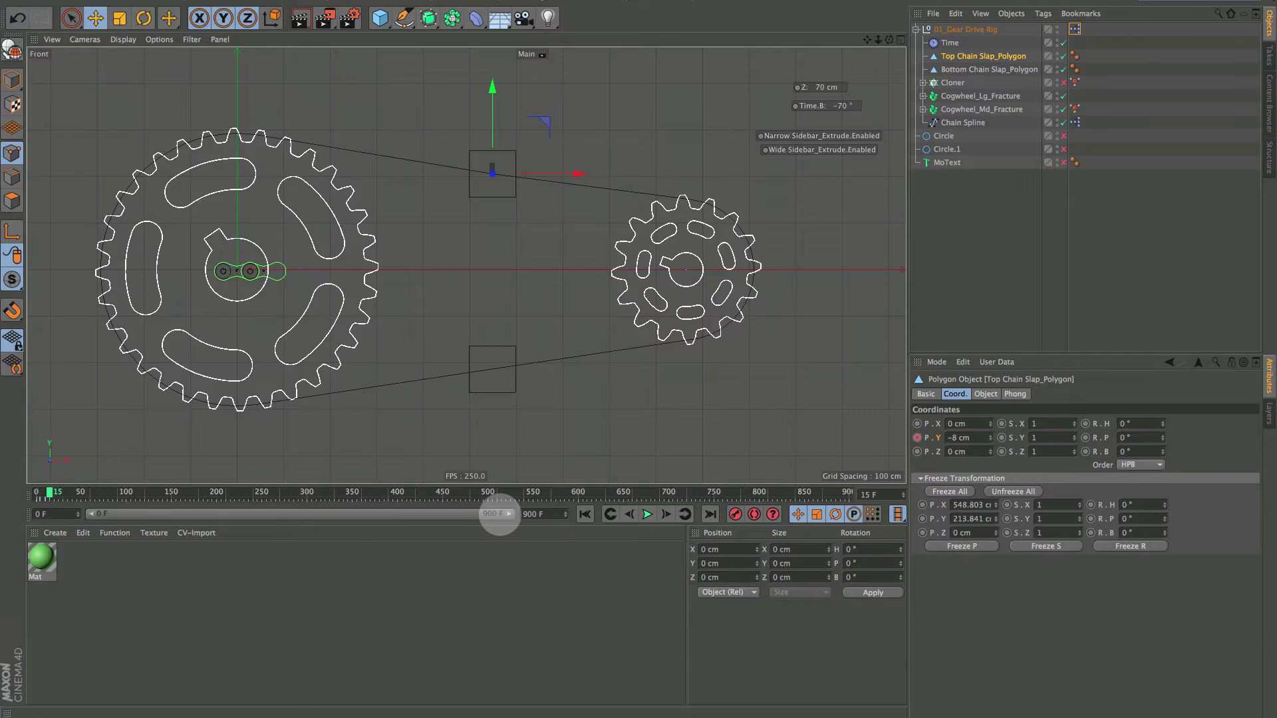
pyautogui.moveTo(499, 514); pyautogui.dragTo(179, 496)
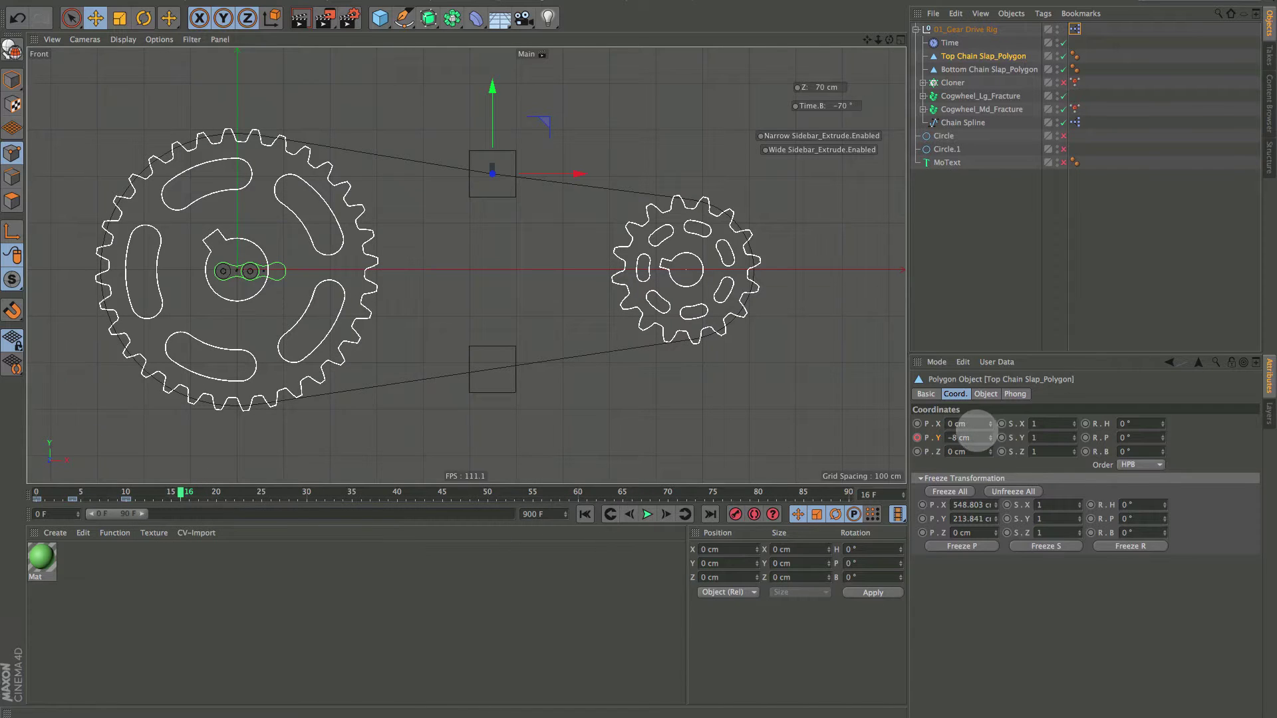
pyautogui.doubleClick(960, 438)
pyautogui.write('10')
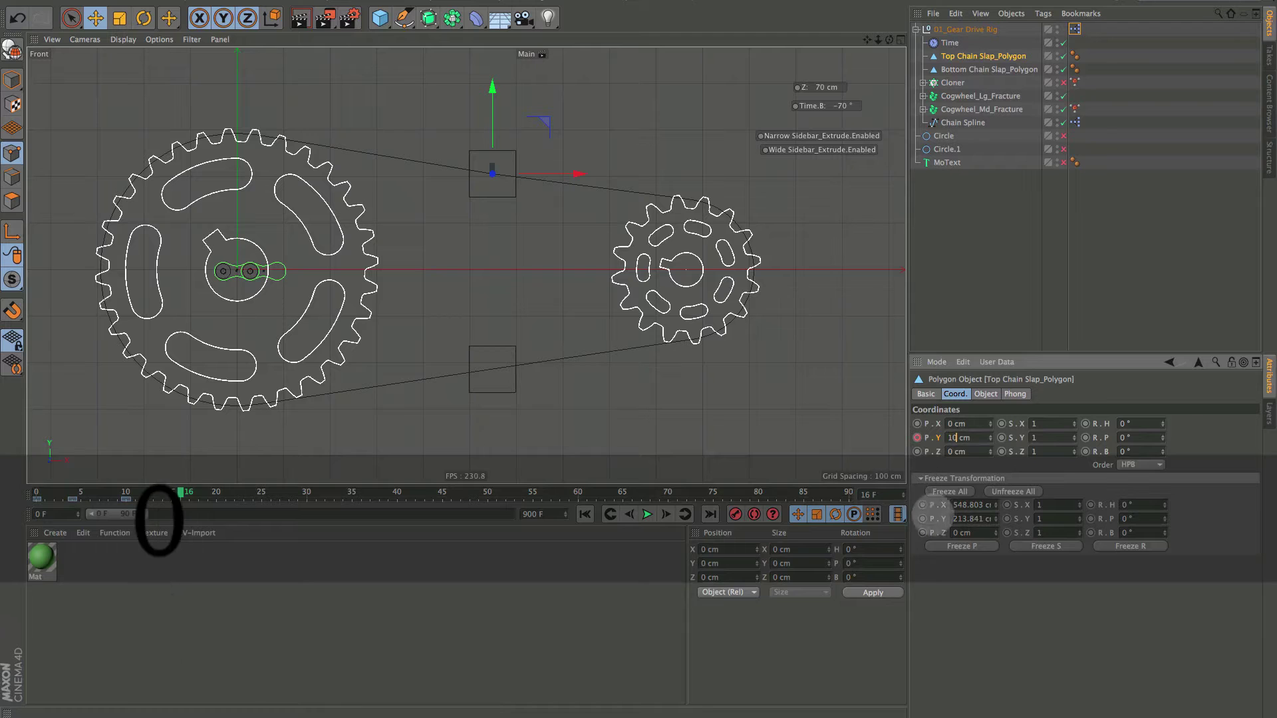
pyautogui.press('Return')
pyautogui.keyDown('ctrl'); pyautogui.click(916, 437); pyautogui.keyUp('ctrl')
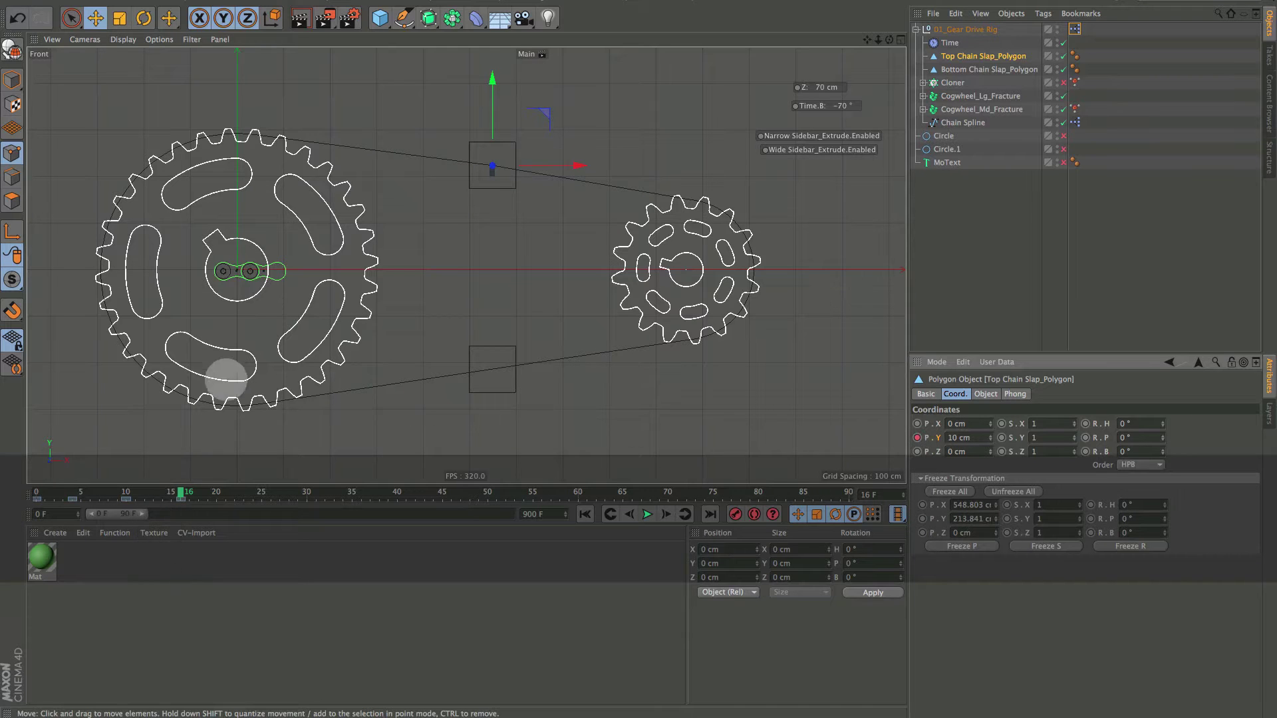
# Keyframe the top polygon's Y position at -4 cm on frame 20 and at 12 cm on frame 26.
pyautogui.moveTo(180, 493); pyautogui.dragTo(216, 493)
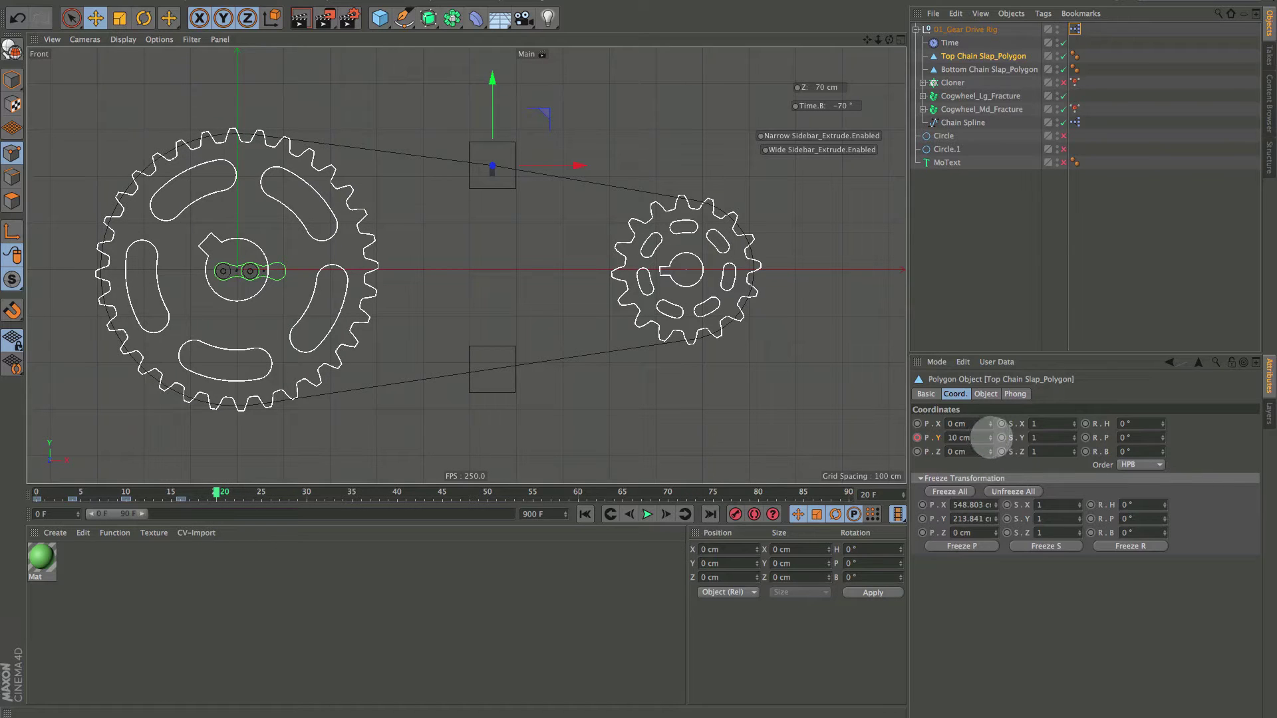
pyautogui.moveTo(991, 437); pyautogui.dragTo(990, 444)
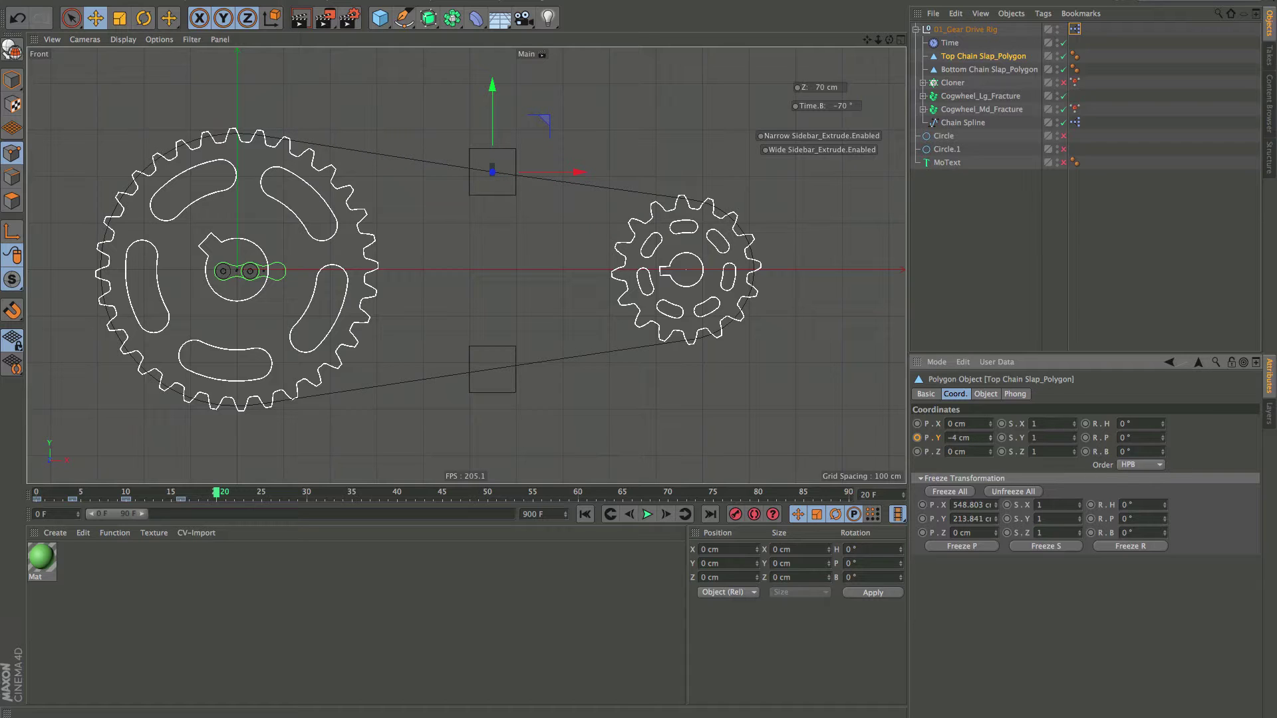
pyautogui.click(917, 438)
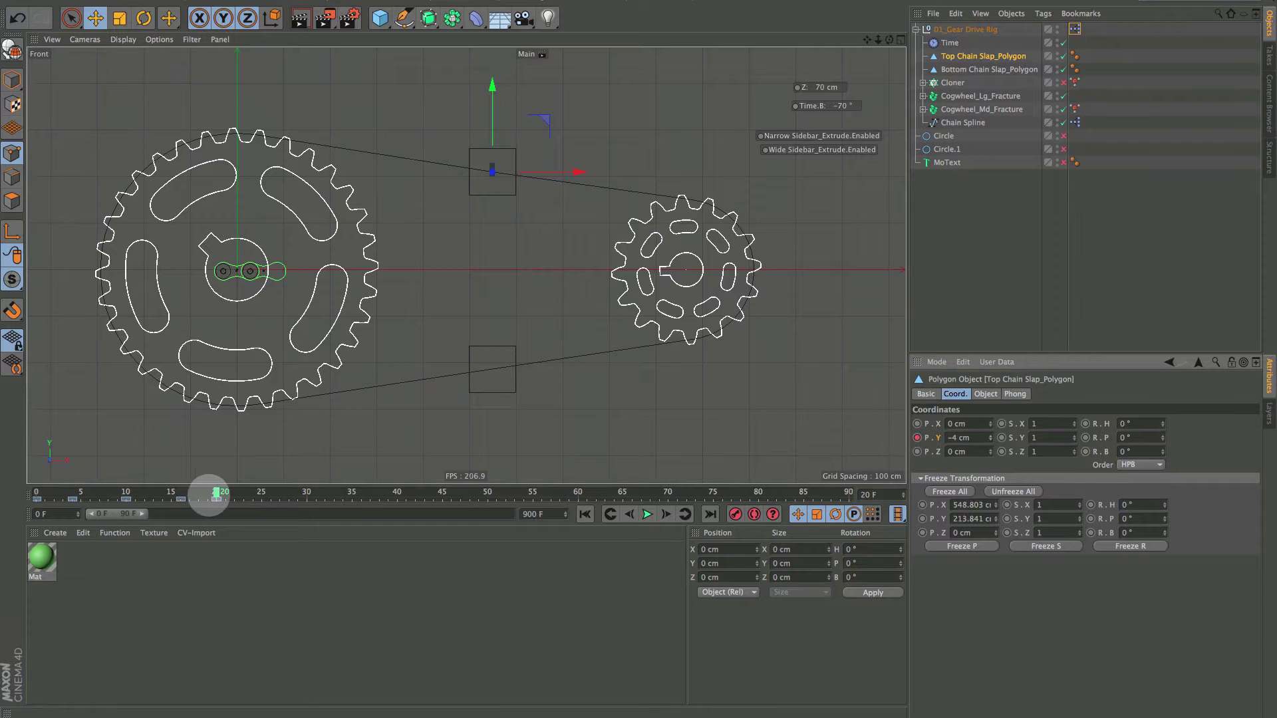
pyautogui.moveTo(216, 492); pyautogui.dragTo(269, 498)
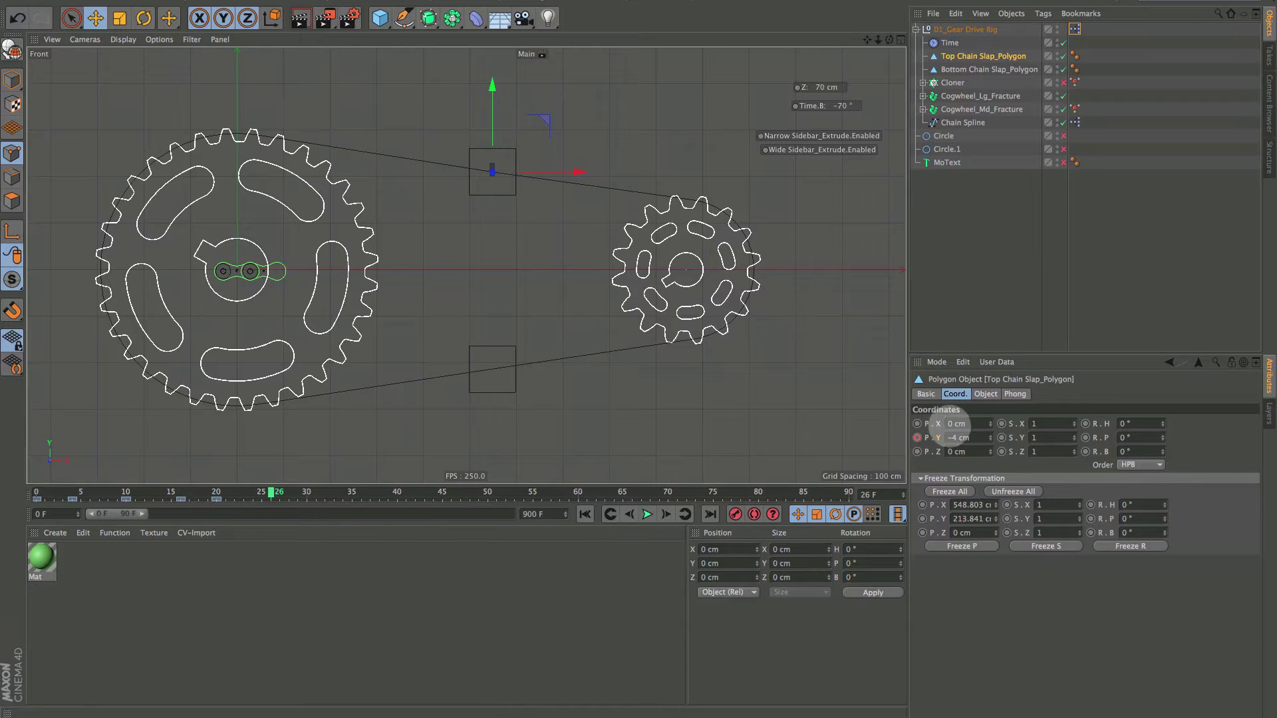
pyautogui.moveTo(958, 438); pyautogui.dragTo(867, 432)
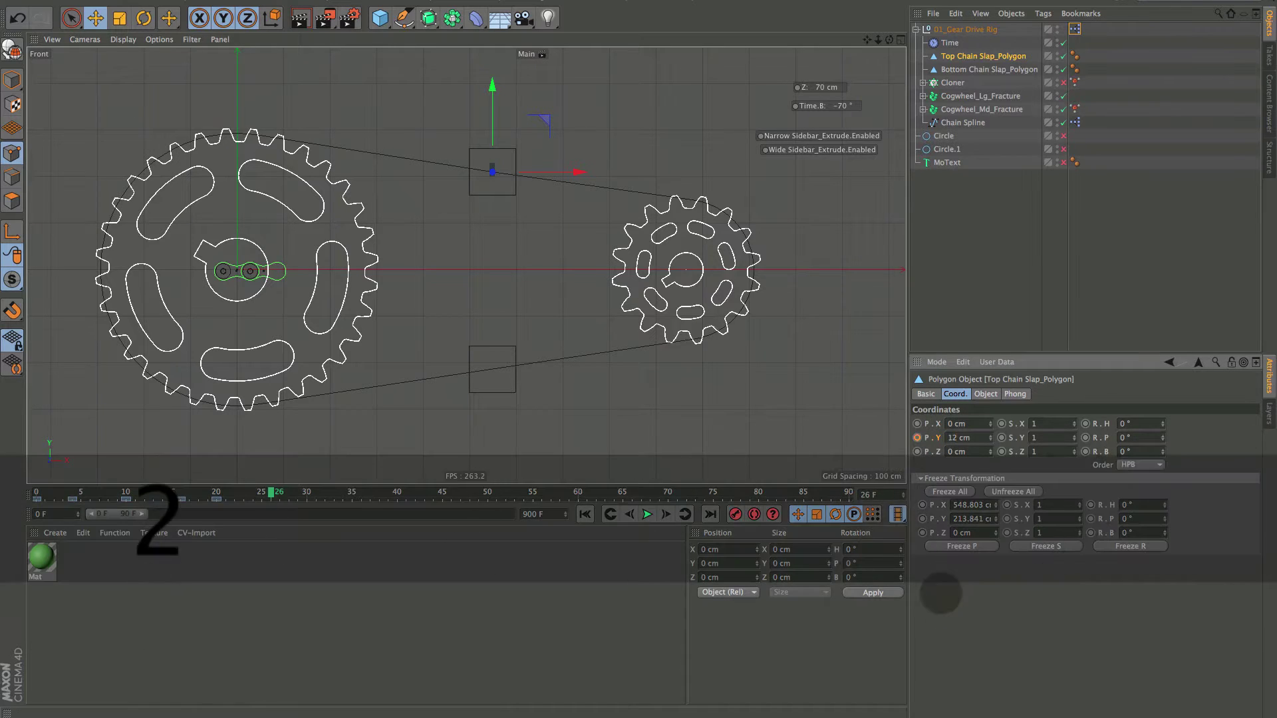
pyautogui.click(917, 437)
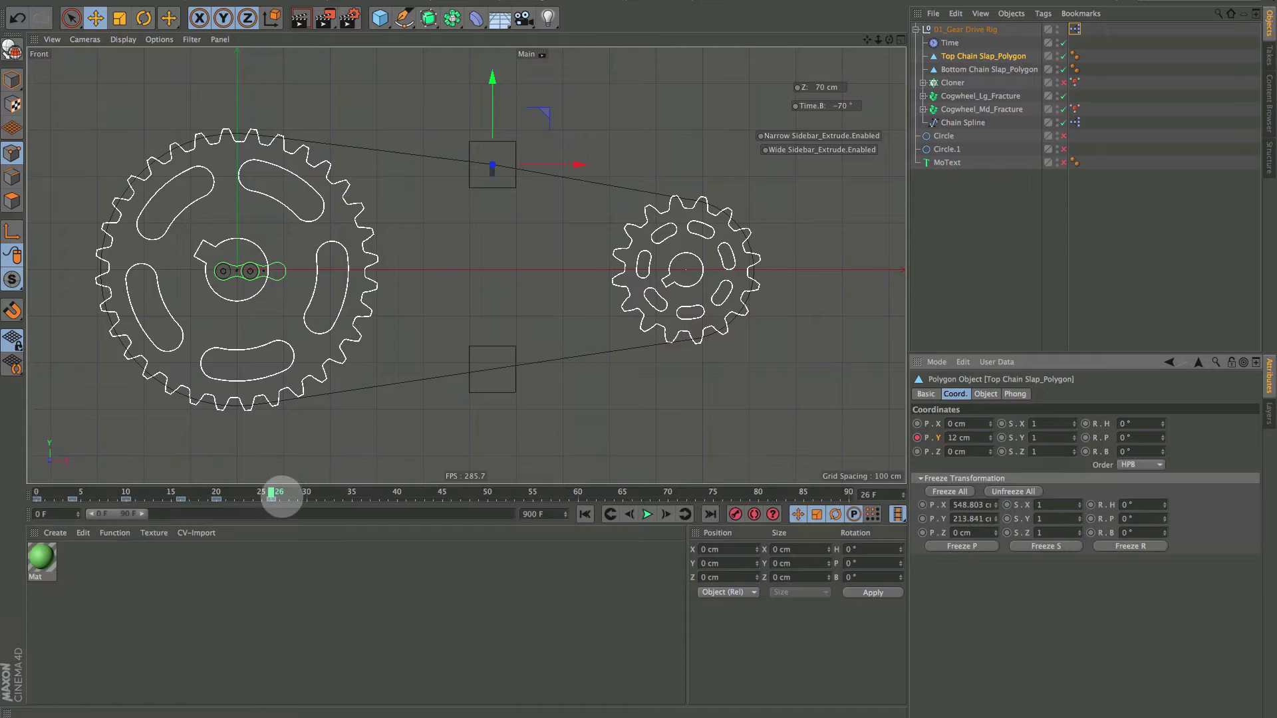
# Keyframe Top Chain Slap_Polygon's Y position at -7 cm on frame 30.
pyautogui.moveTo(277, 492); pyautogui.dragTo(306, 493)
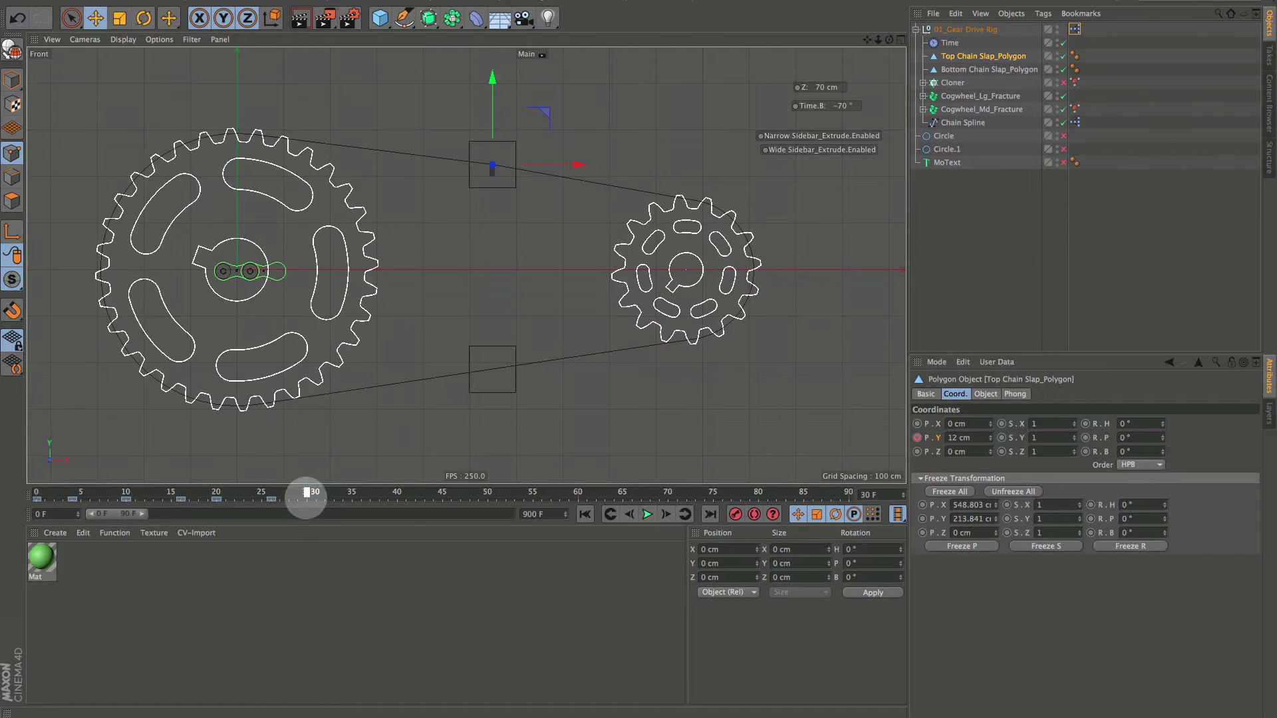
pyautogui.doubleClick(958, 438)
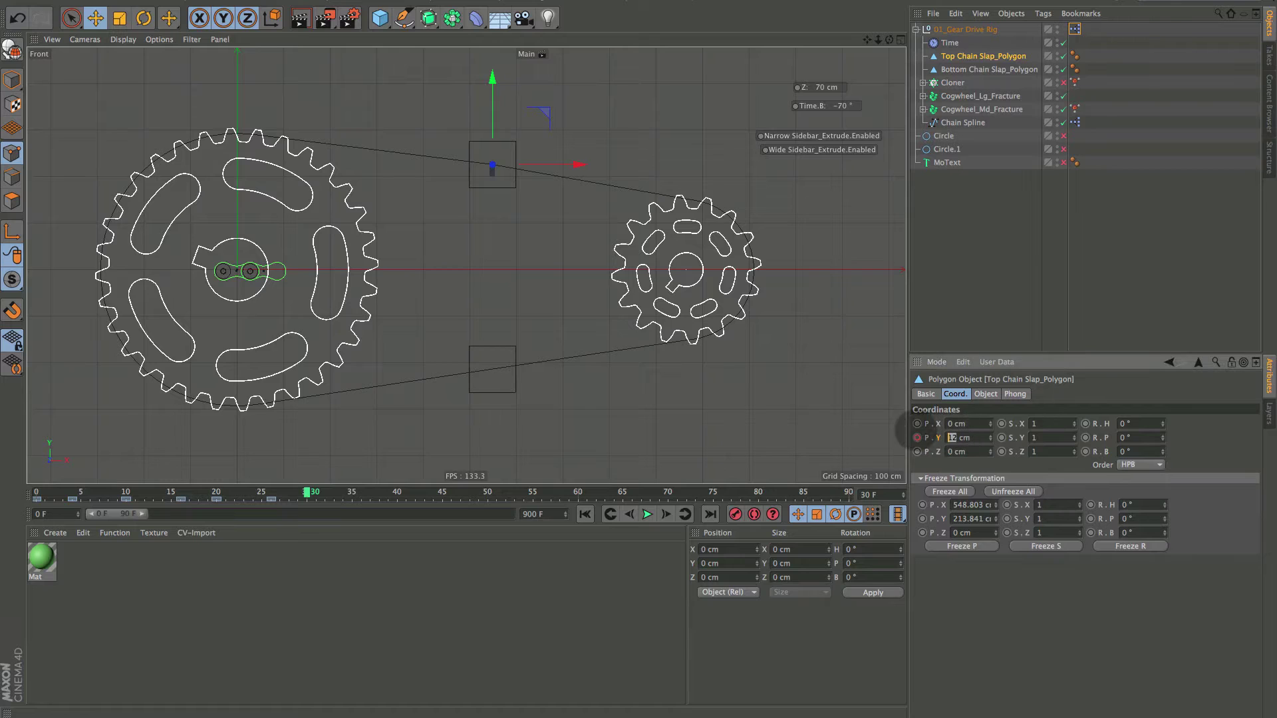
pyautogui.write('-')
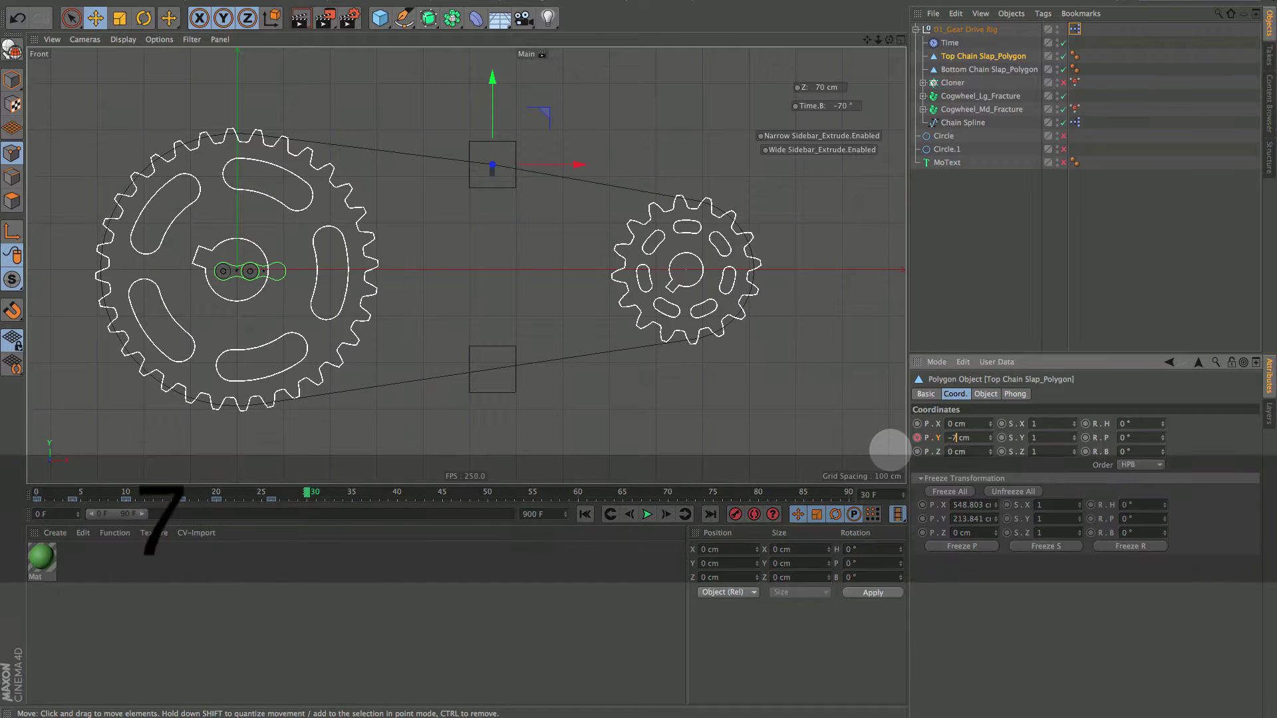
pyautogui.write('7')
pyautogui.press('Return')
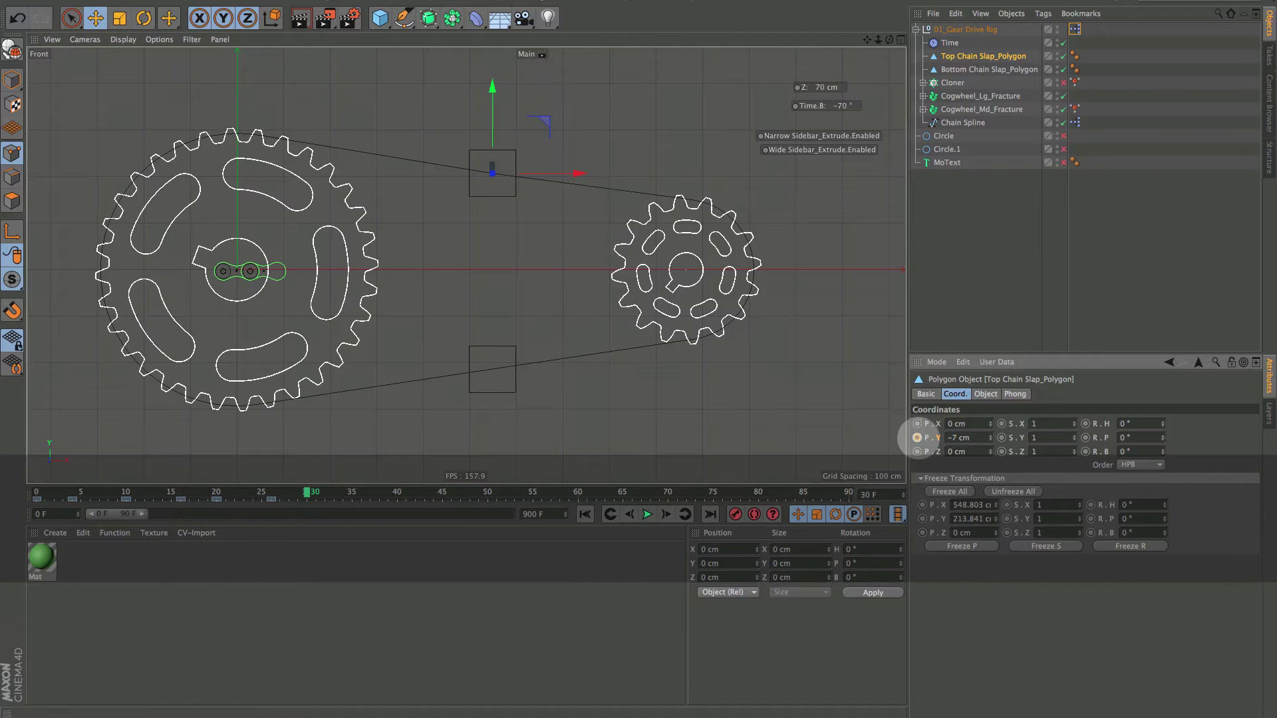
# Play the top polygon's slap animation from the first frame, stop it, and return to the start.
pyautogui.click(585, 514)
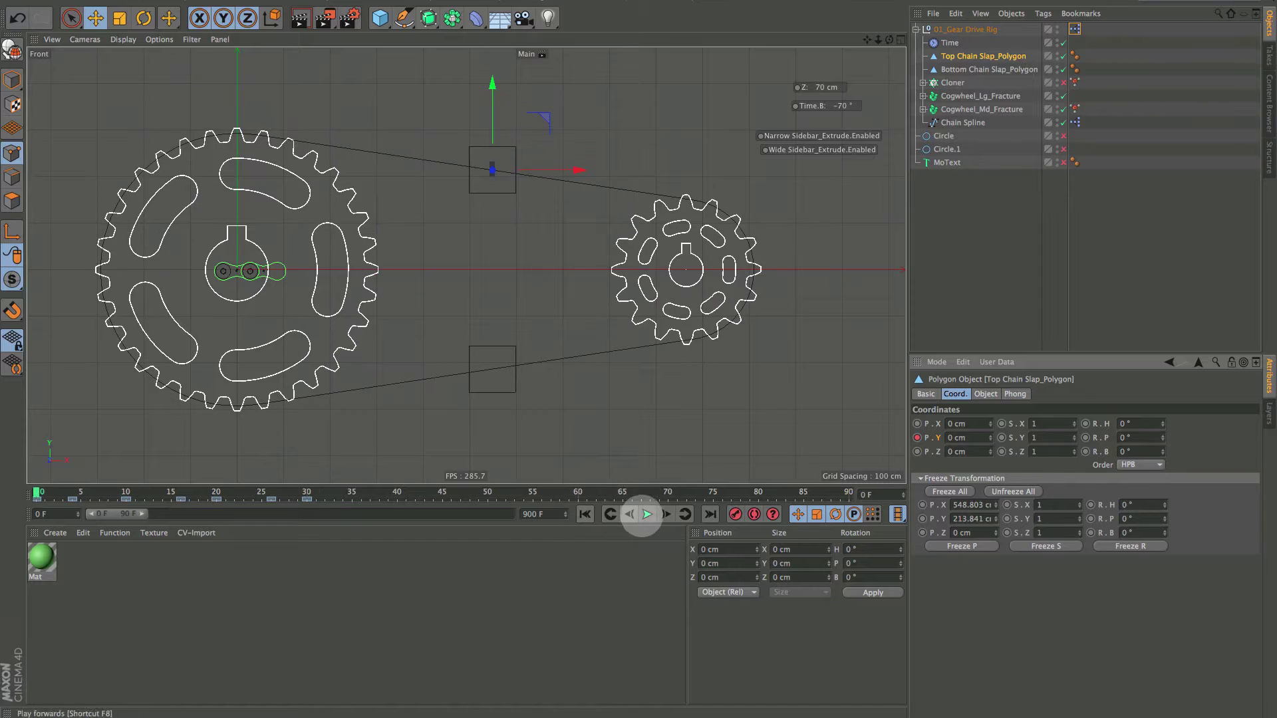
pyautogui.click(647, 514)
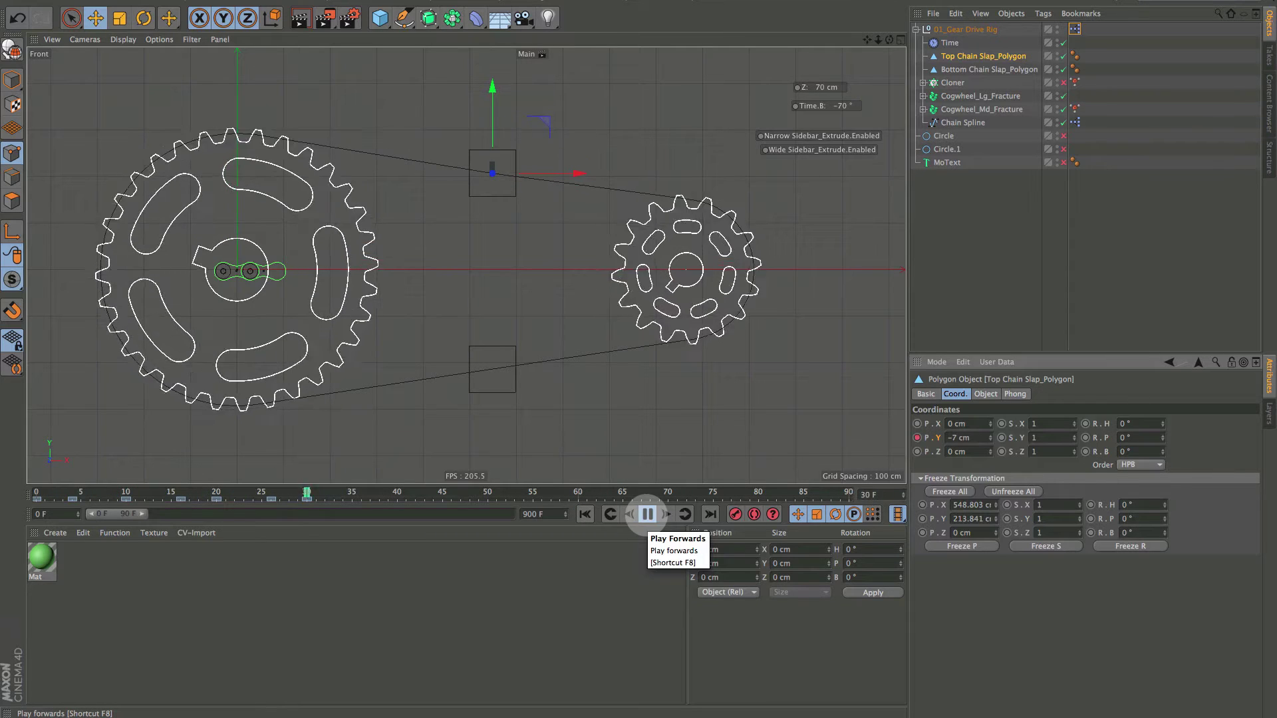
pyautogui.click(646, 514)
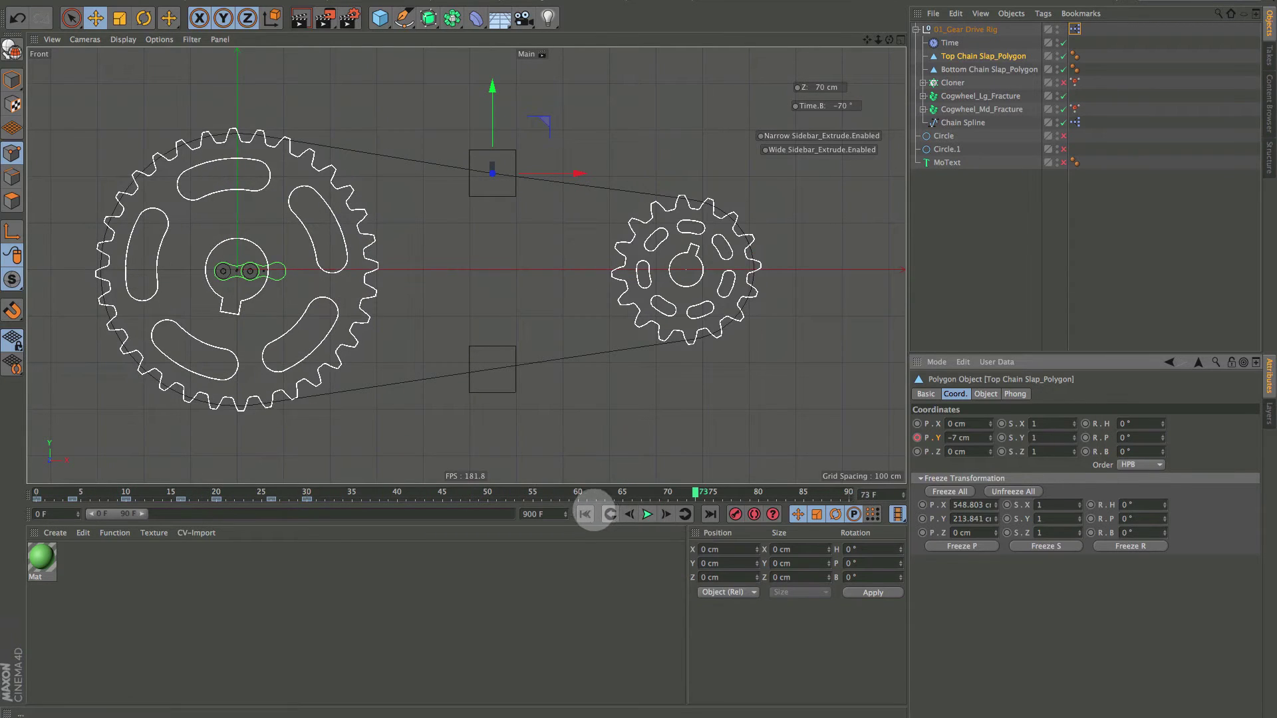
pyautogui.click(585, 514)
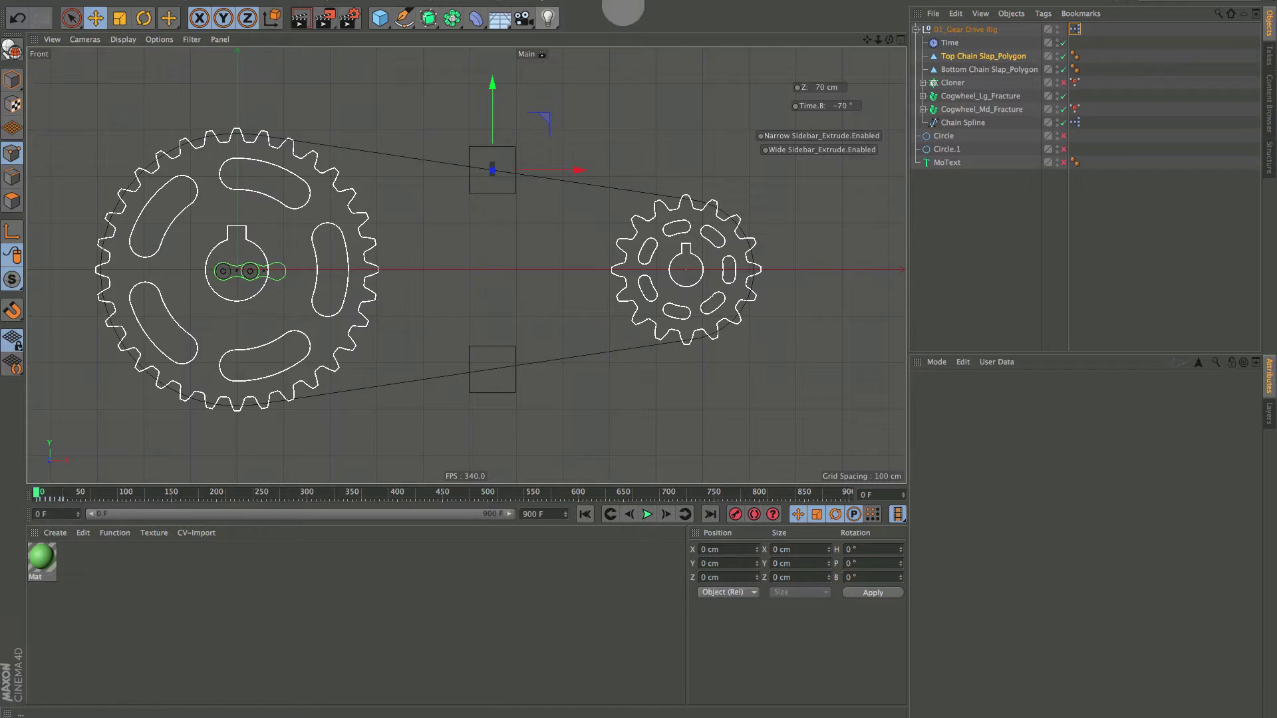
# Open the F-Curve timeline and select Top Chain Slap_Polygon to show its Position Y track properties.
pyautogui.click(654, 2)
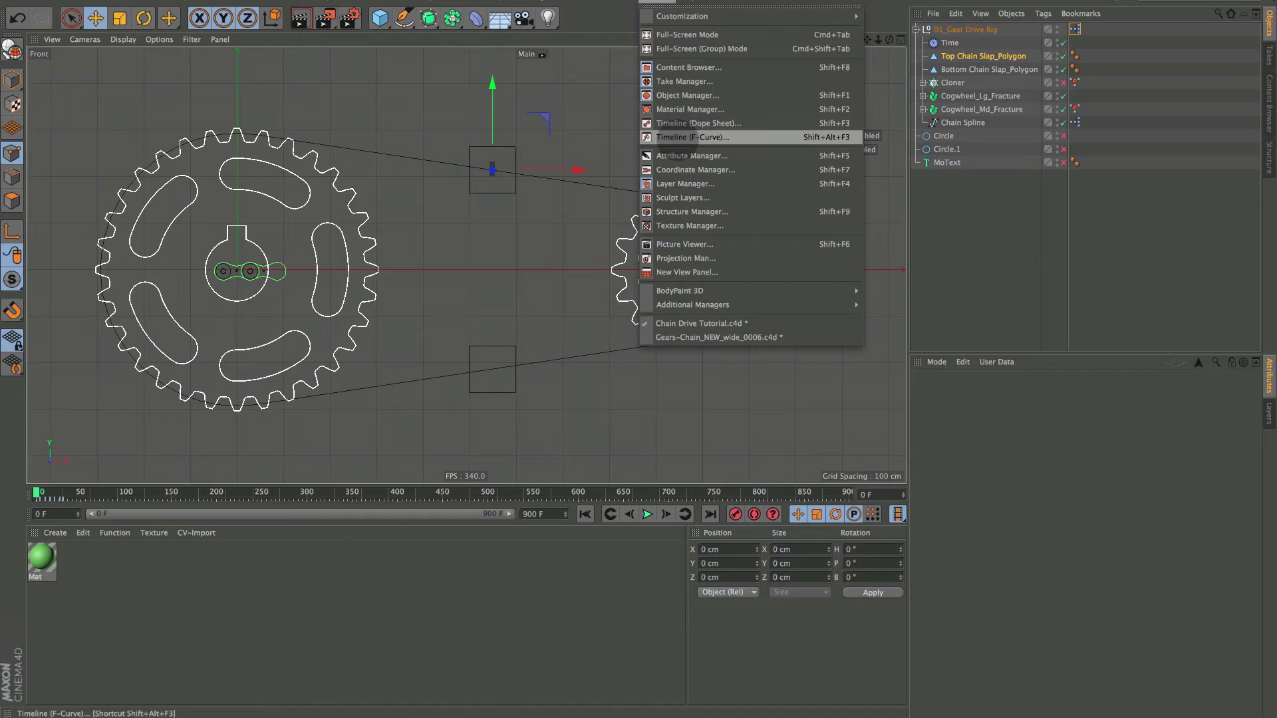
pyautogui.click(677, 141)
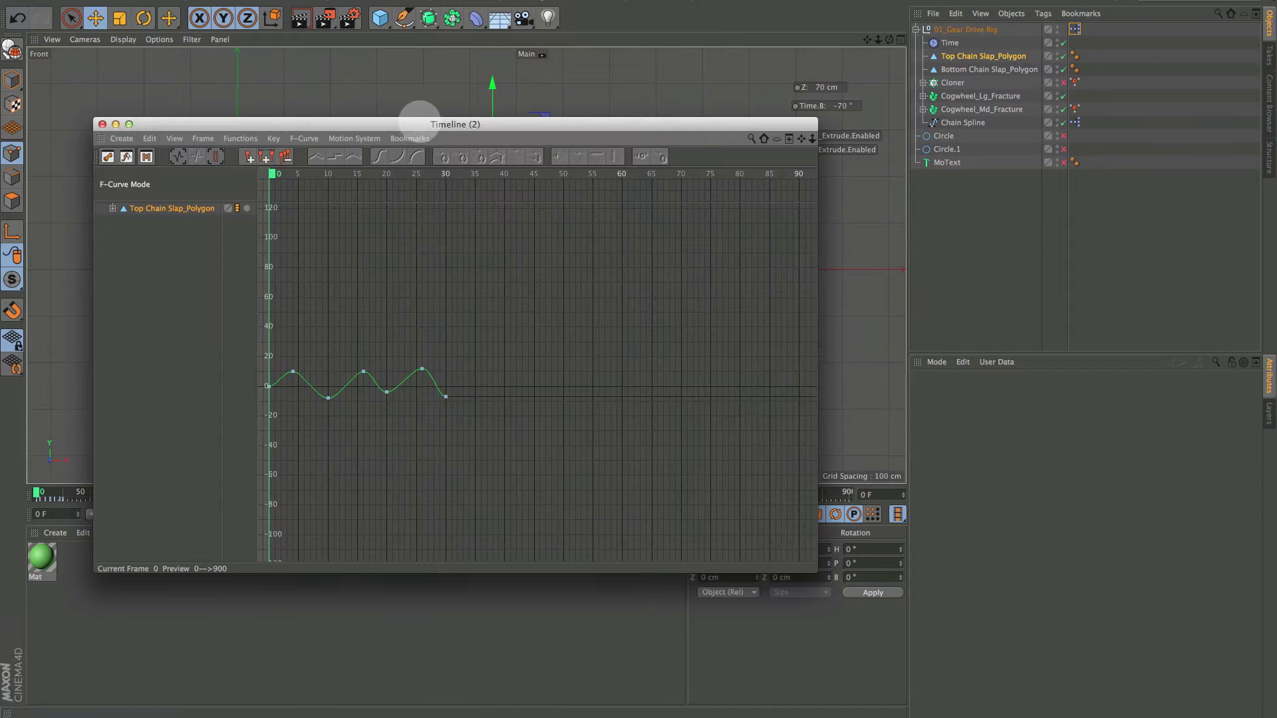
pyautogui.moveTo(420, 122); pyautogui.dragTo(471, 104)
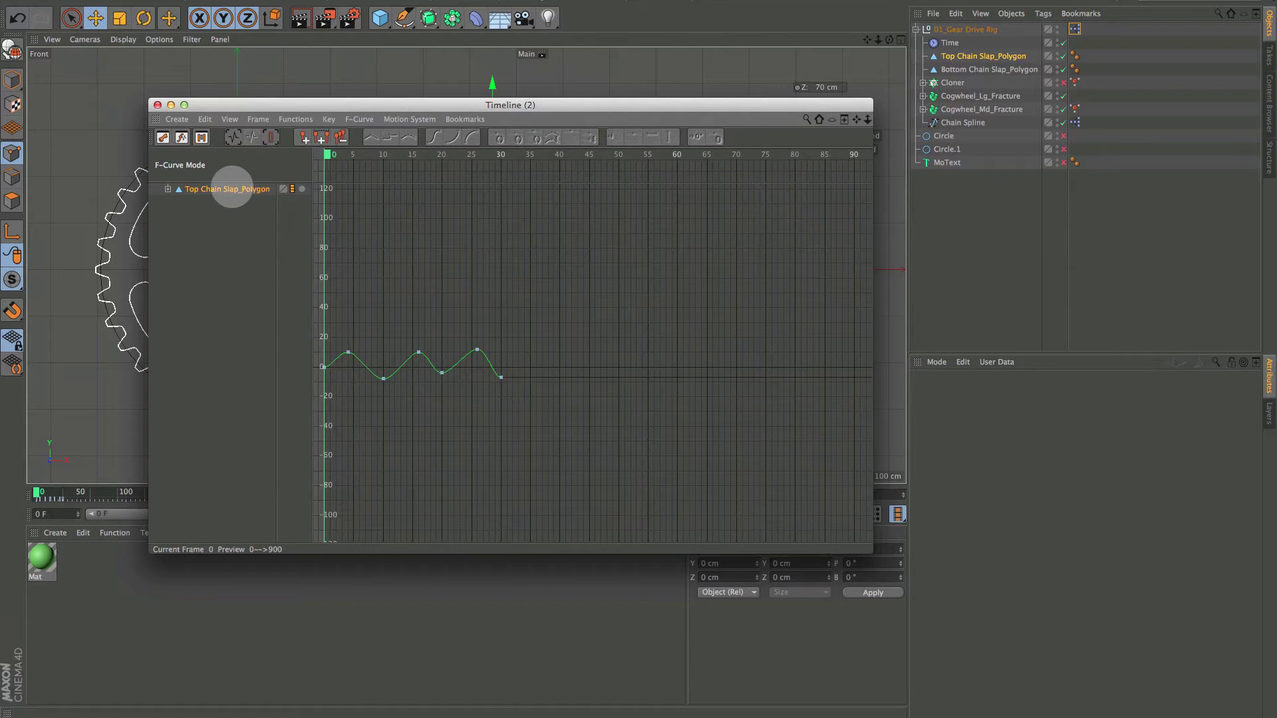
pyautogui.click(231, 188)
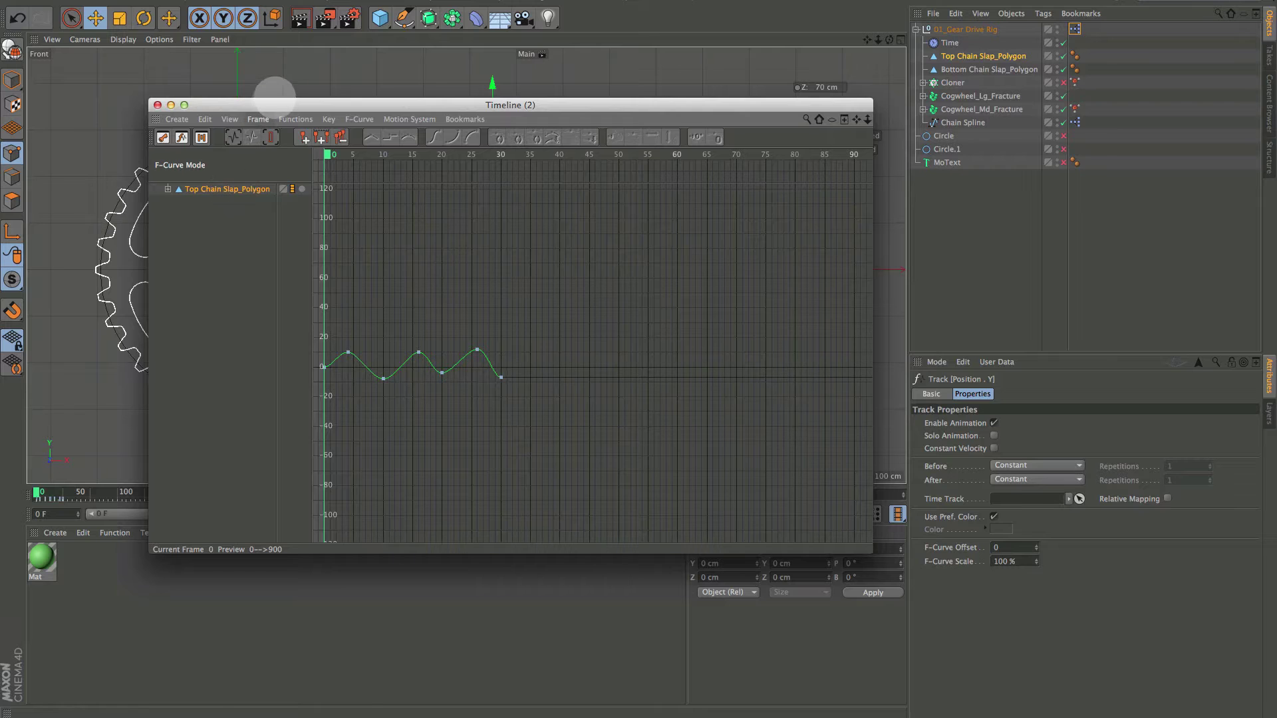
pyautogui.moveTo(274, 101); pyautogui.dragTo(268, 99)
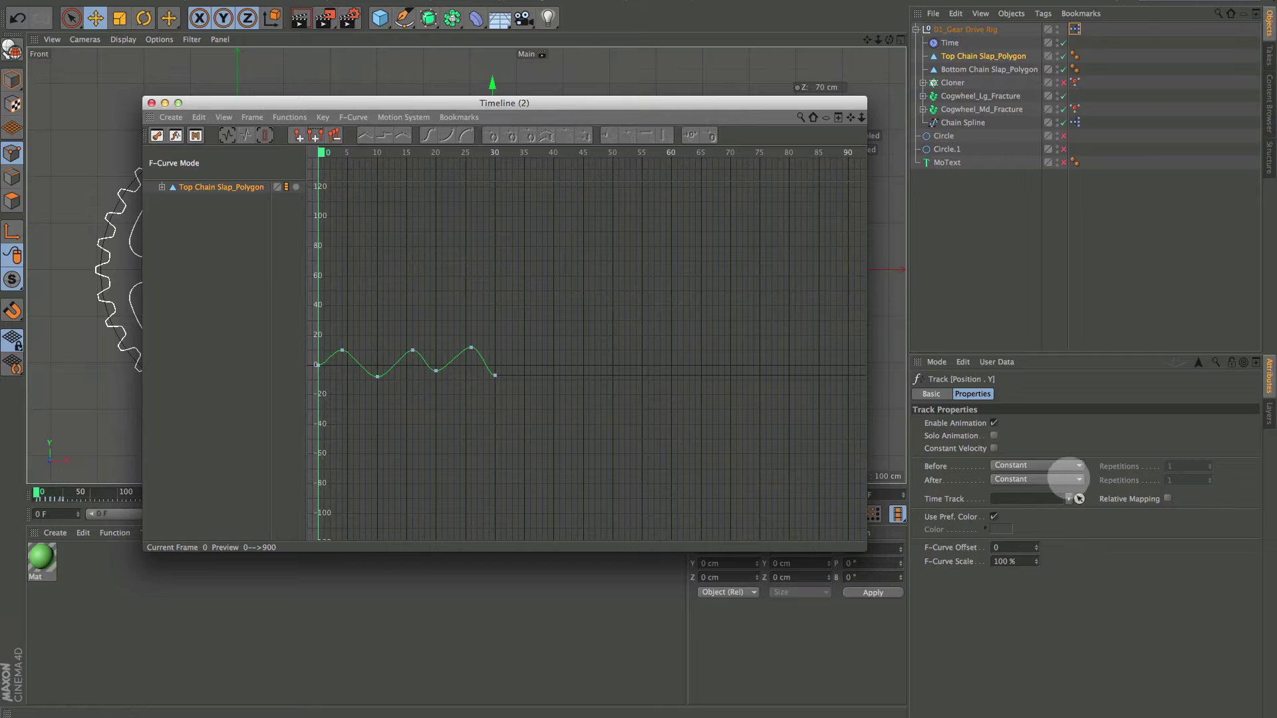
# Make the top polygon's Position Y track repeat after its last key, with 300 repetitions.
pyautogui.click(1078, 479)
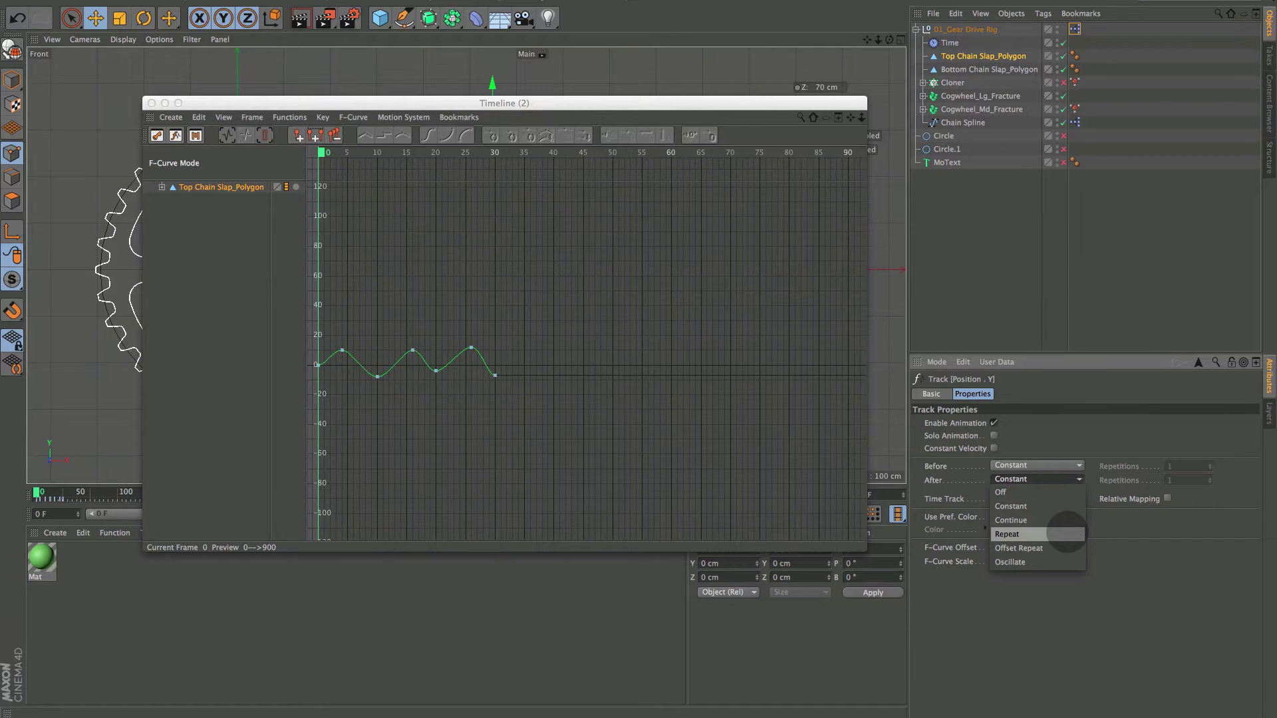
pyautogui.click(1067, 533)
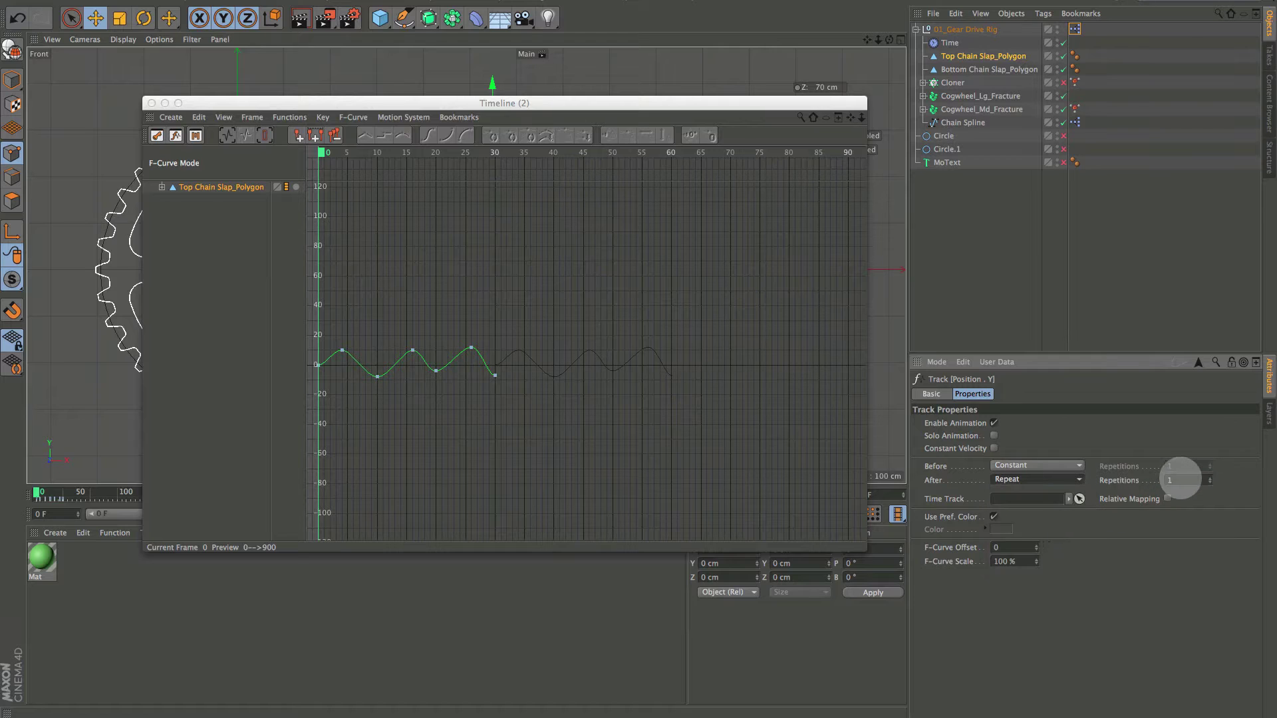
pyautogui.click(1181, 480)
pyautogui.write('3')
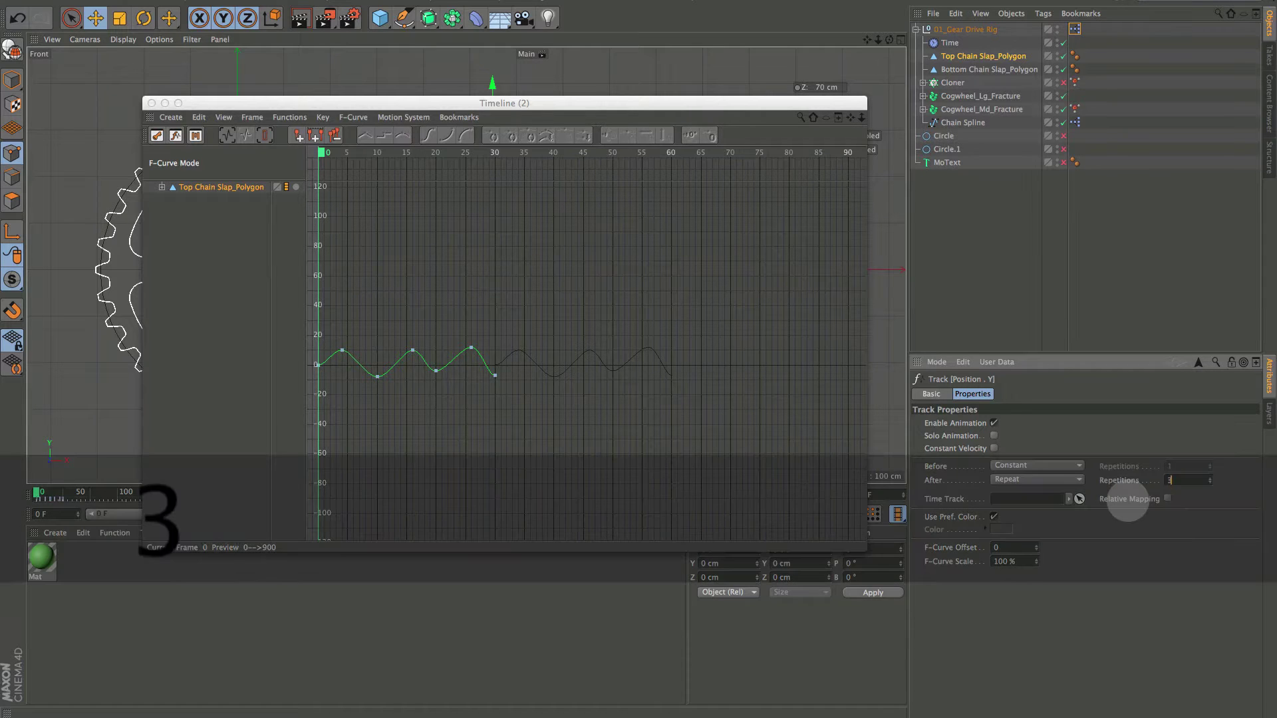
pyautogui.write('00')
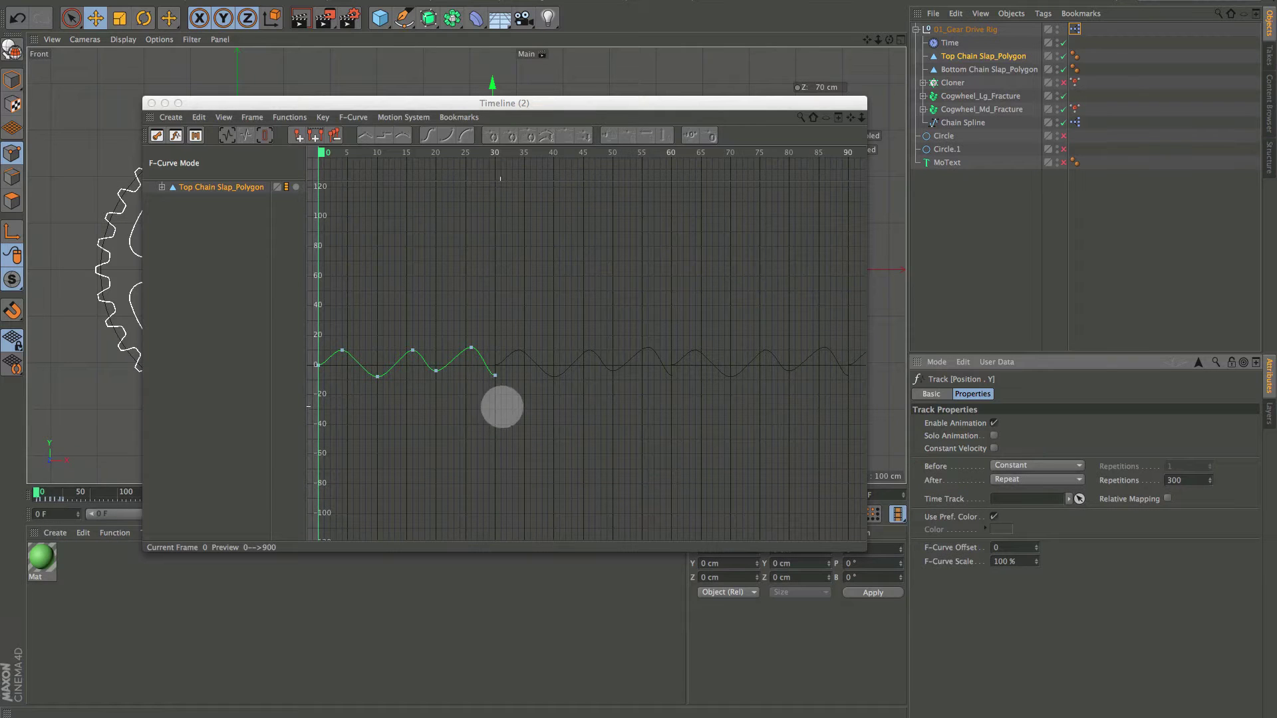
# Set the value of the Position Y curve's last key, at frame 30, to 0 cm and close the F-Curve timeline.
pyautogui.keyDown('alt'); pyautogui.moveTo(502, 407); pyautogui.dragTo(513, 395, button='right'); pyautogui.keyUp('alt')
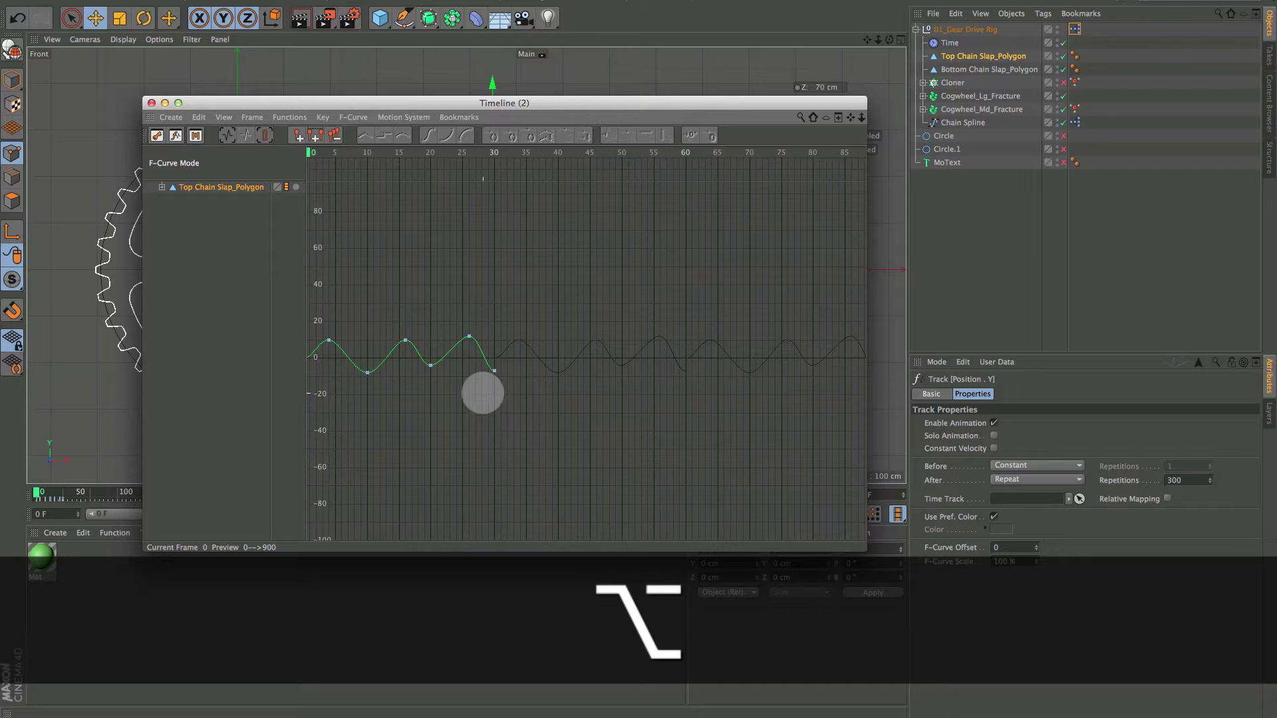
pyautogui.keyDown('alt'); pyautogui.moveTo(501, 411); pyautogui.dragTo(594, 424, button='middle'); pyautogui.keyUp('alt')
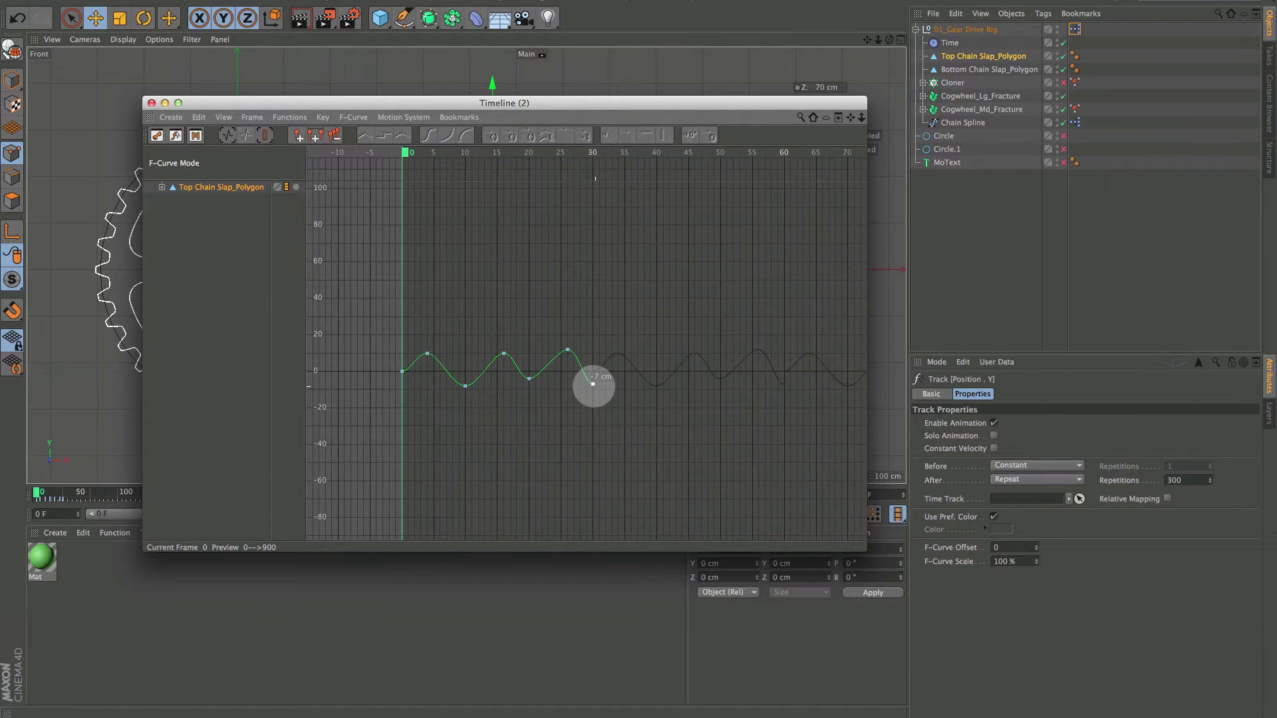
pyautogui.click(592, 384)
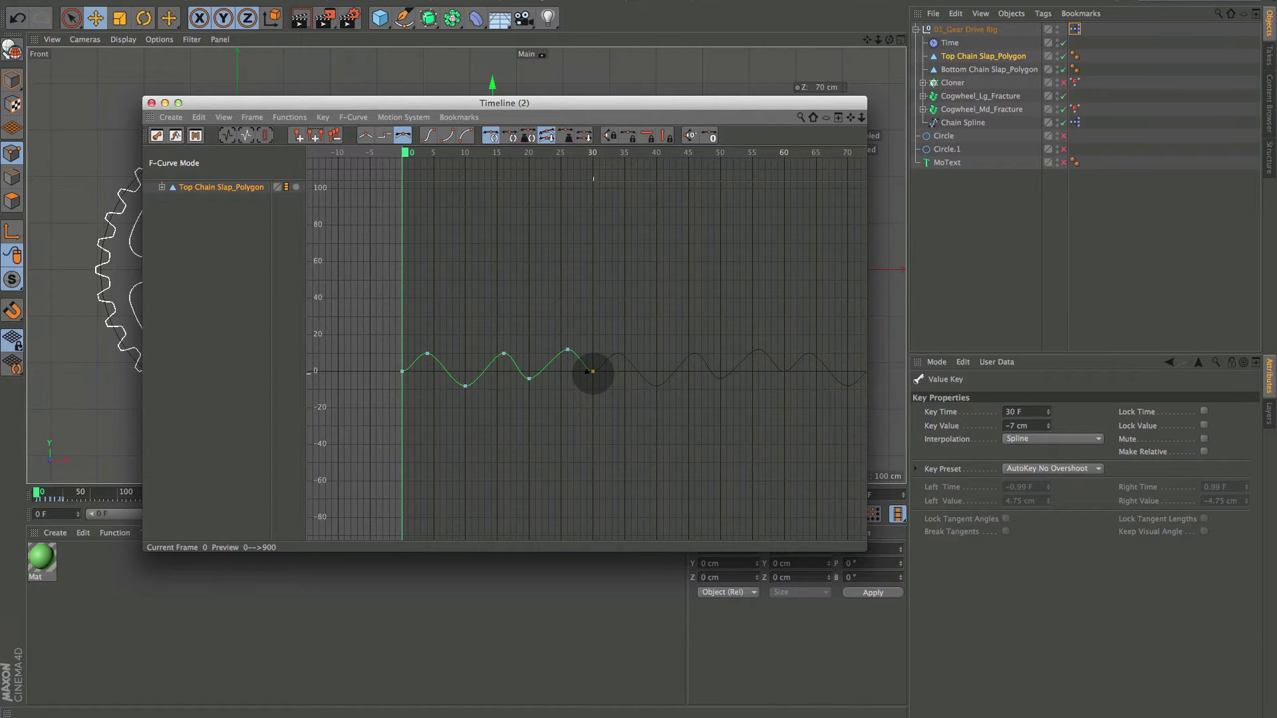
pyautogui.moveTo(595, 377); pyautogui.dragTo(595, 374)
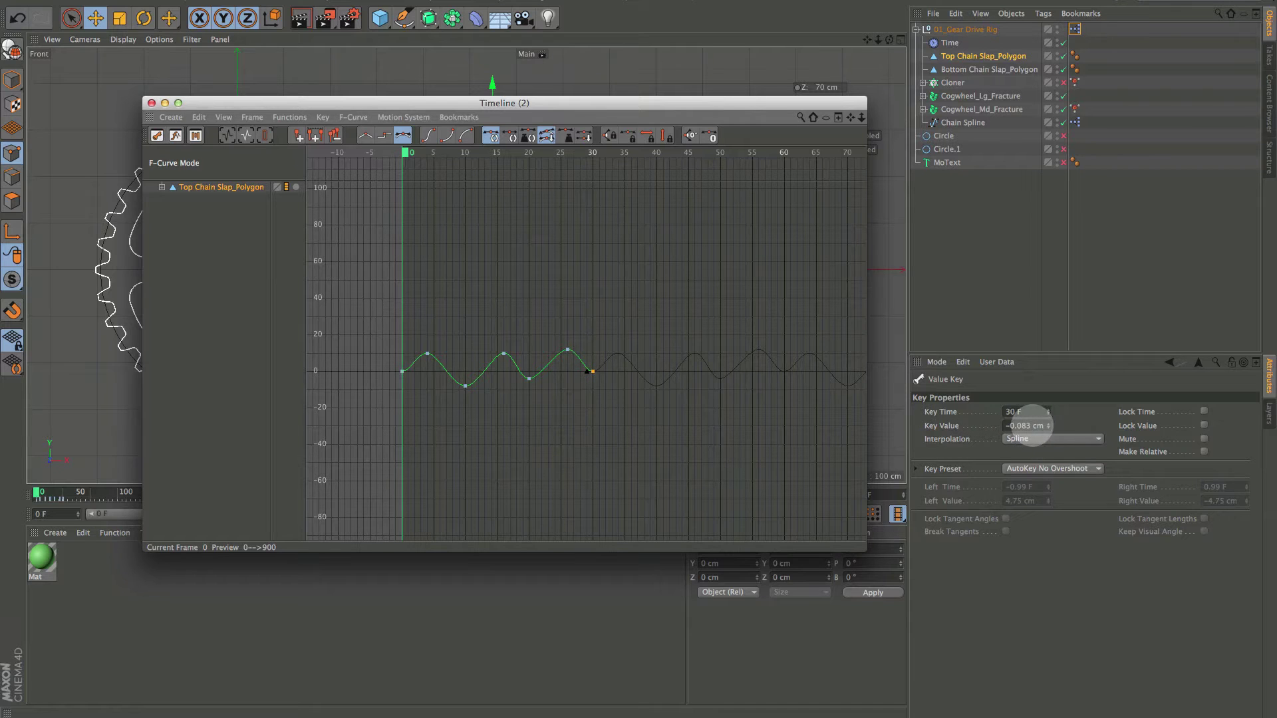
pyautogui.doubleClick(1027, 425)
pyautogui.write('0')
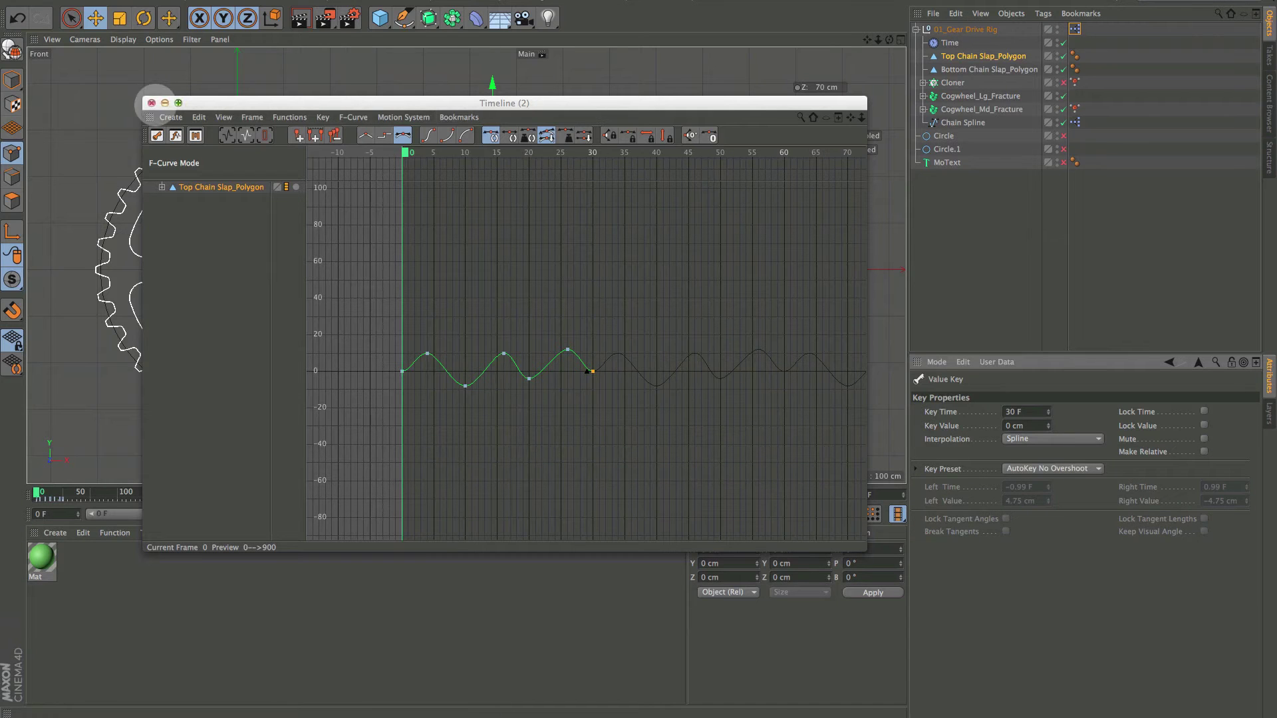
pyautogui.moveTo(191, 102); pyautogui.dragTo(380, 177)
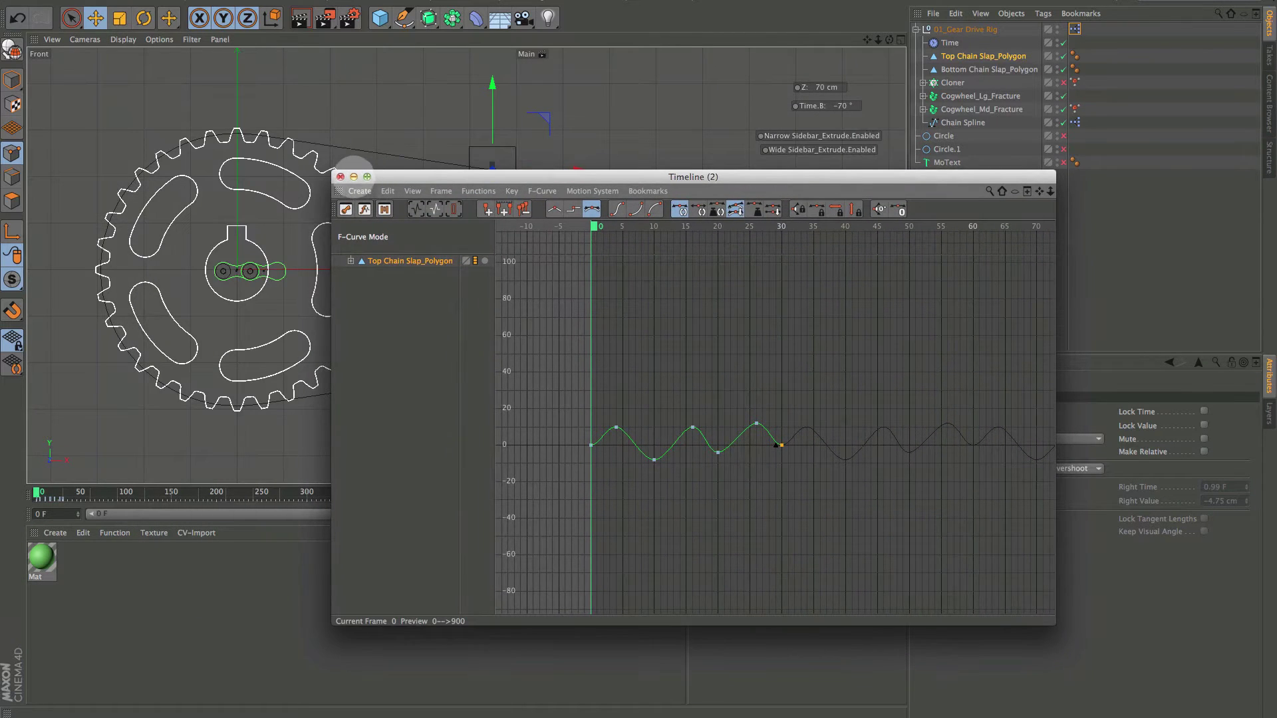
pyautogui.click(353, 176)
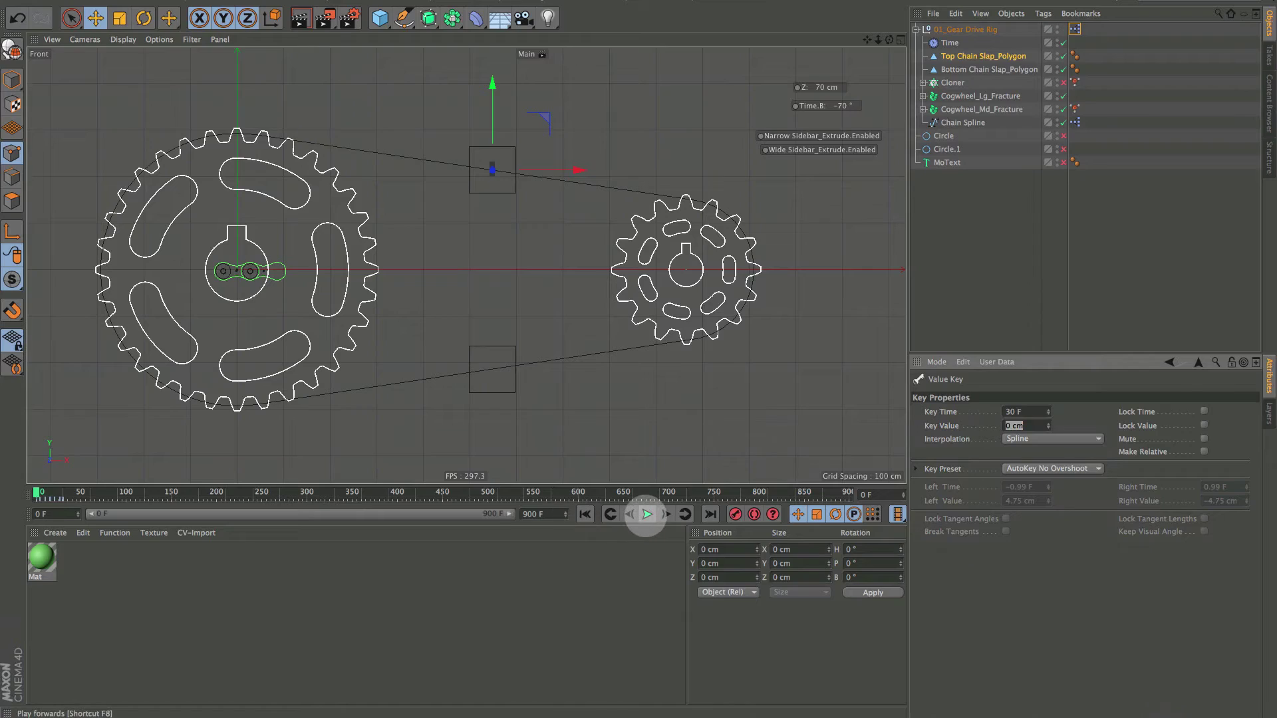
# Play the animation and switch to the perspective view to check the looping chain slap.
pyautogui.click(647, 514)
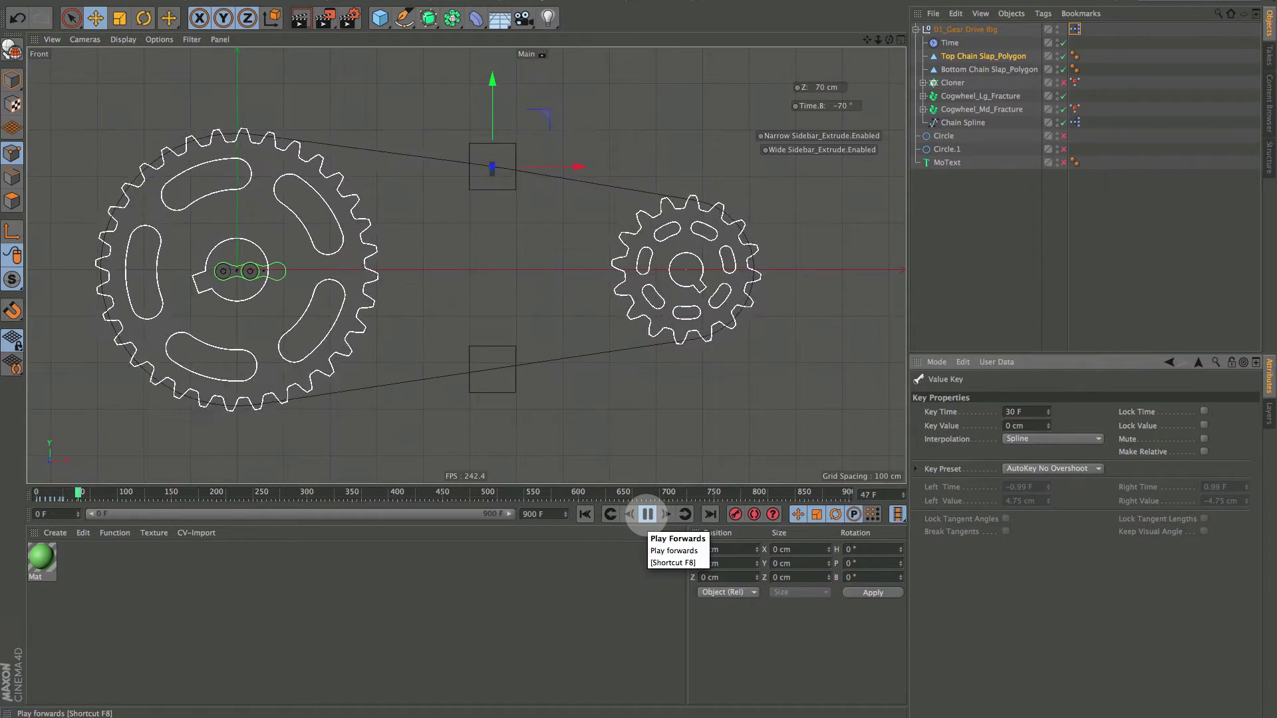
pyautogui.press('F1')
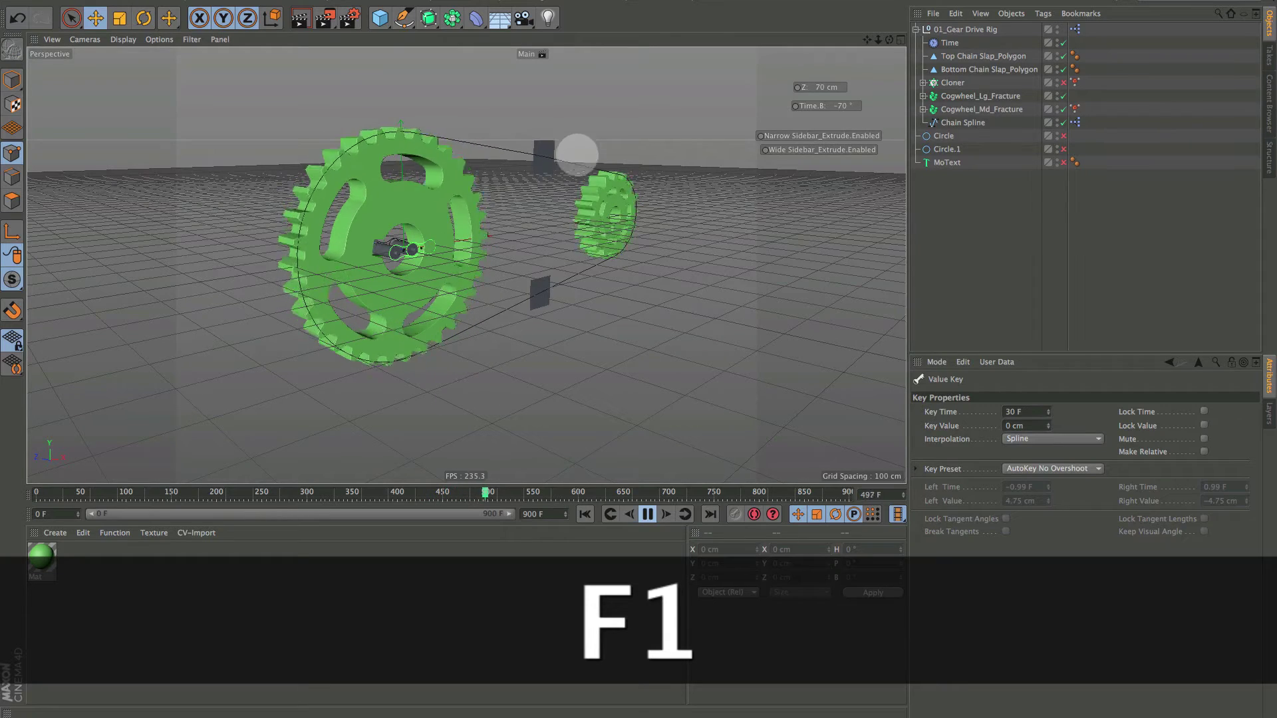
pyautogui.press('alt')
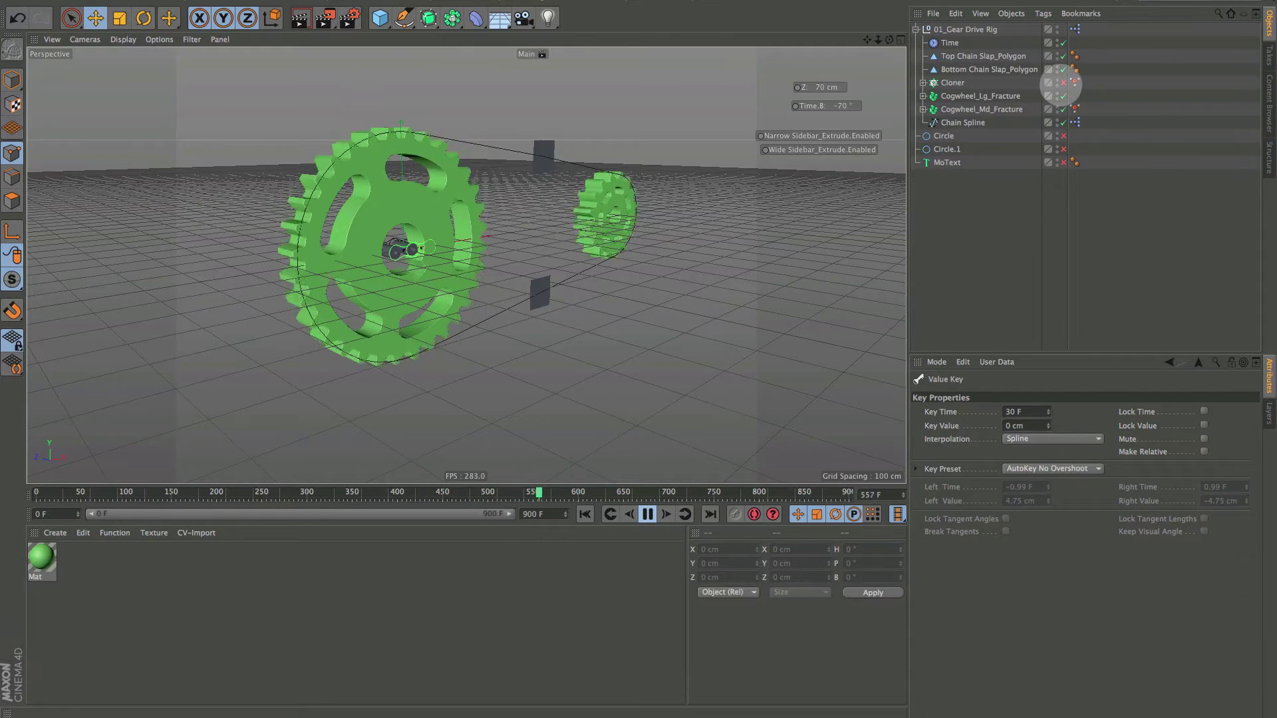
# Enable the chain's Cloner and hide Top Chain Slap_Polygon.
pyautogui.click(1063, 82)
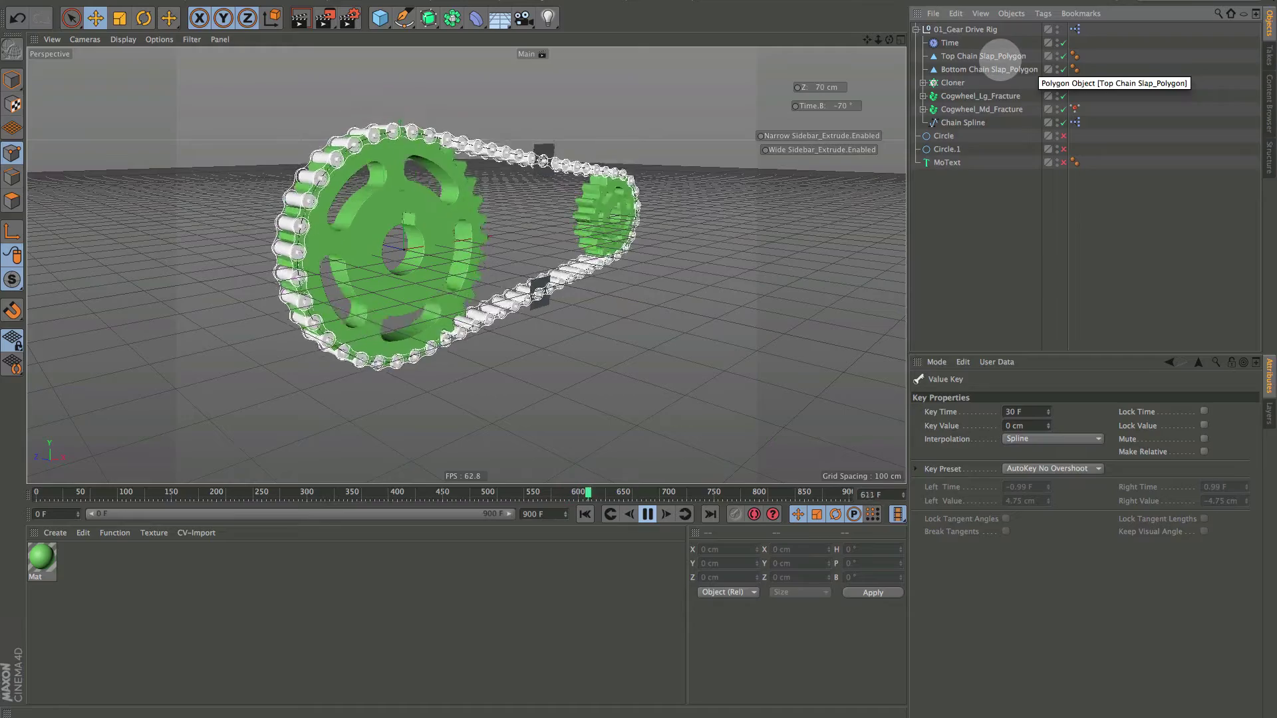
pyautogui.click(999, 56)
pyautogui.press('alt')
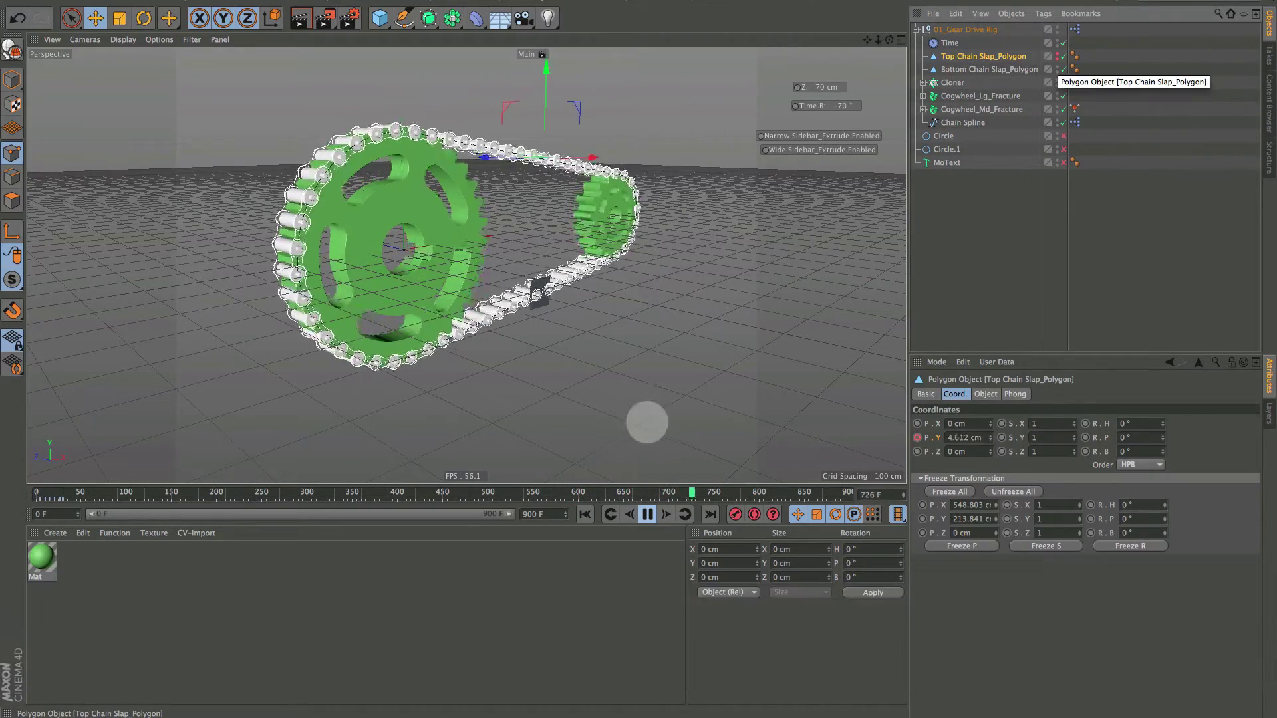
# Stop playback and replay the chain animation from the first frame in the perspective view.
pyautogui.click(647, 514)
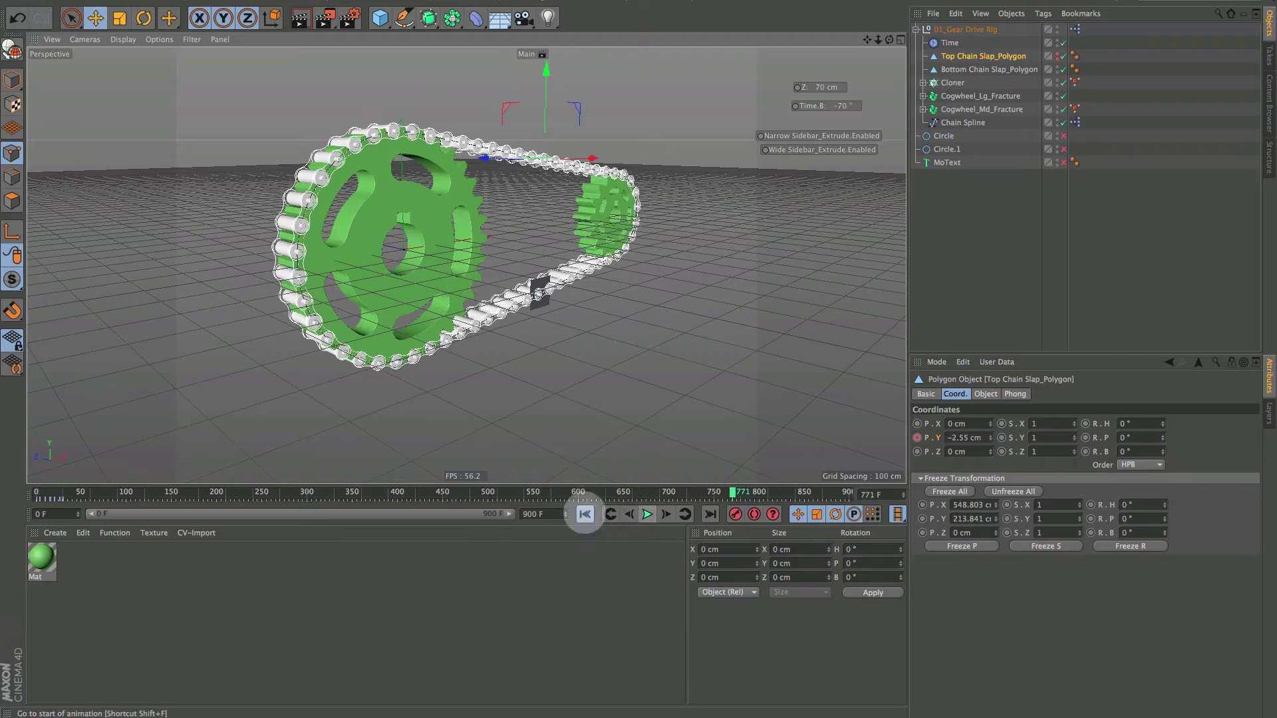
pyautogui.click(585, 514)
pyautogui.click(647, 514)
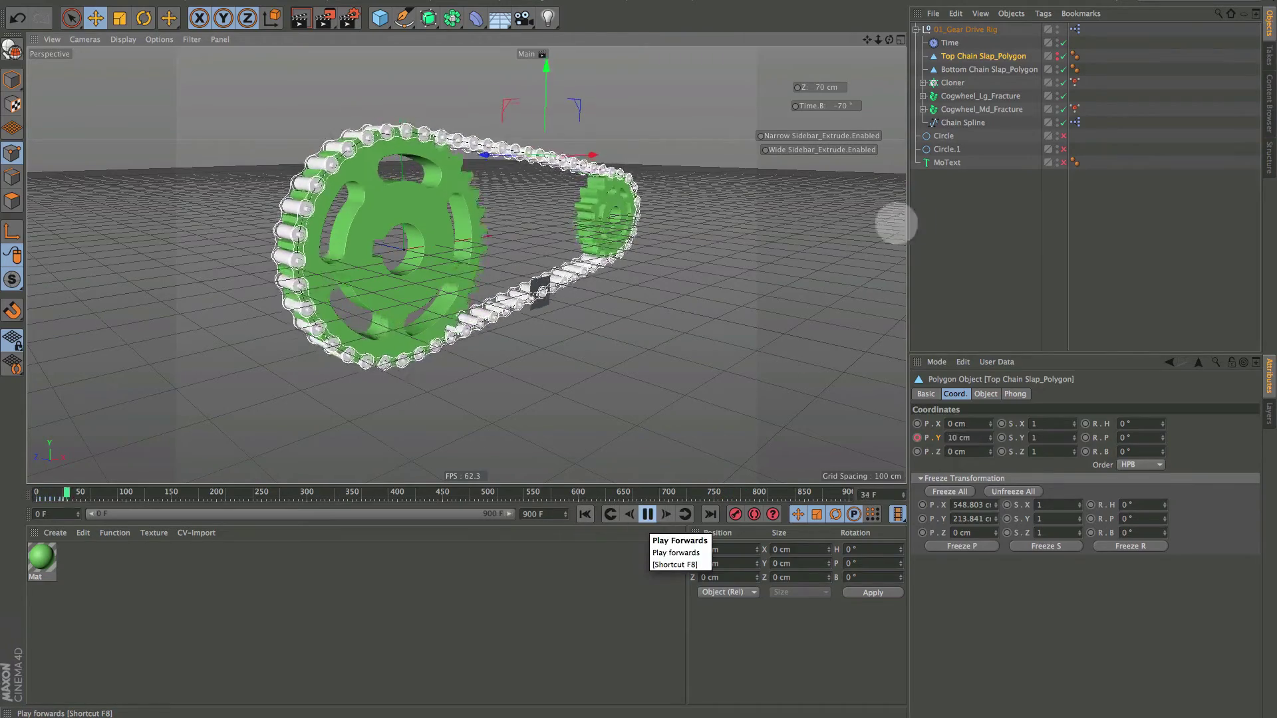
pyautogui.click(931, 213)
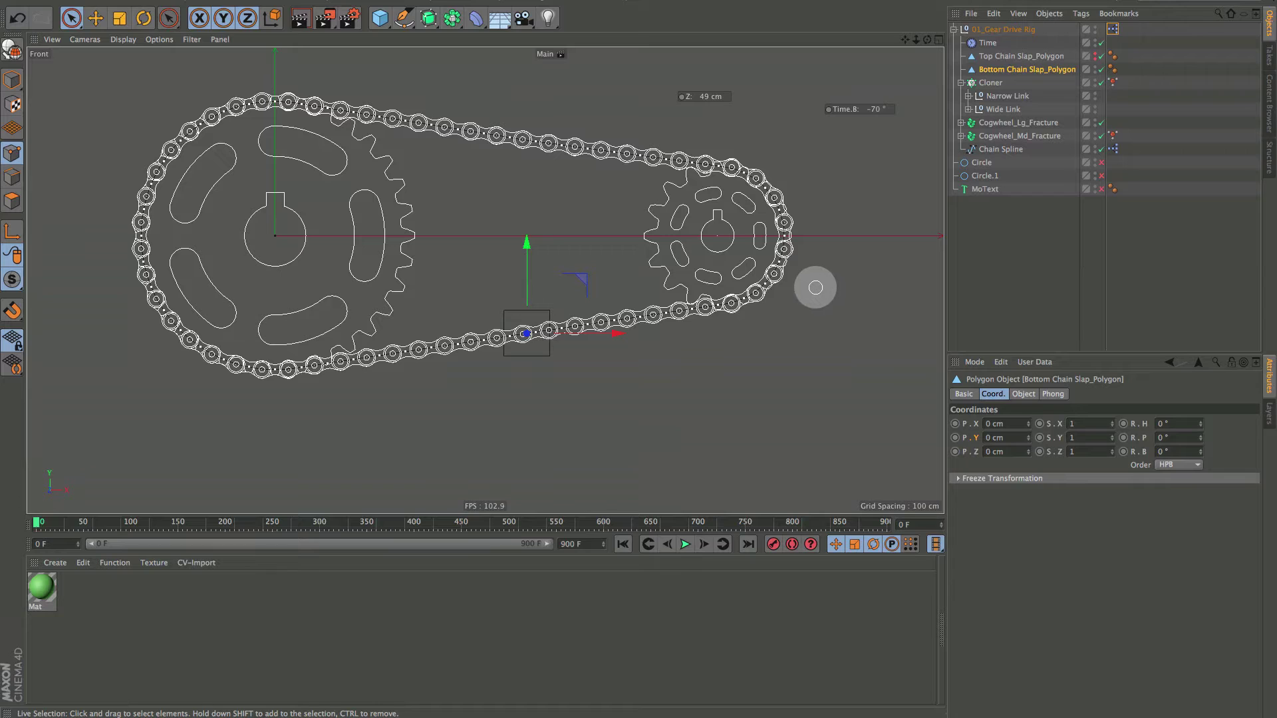
# Duplicate the Cogwheel_Md_Fracture object within the gear drive rig.
pyautogui.click(960, 136)
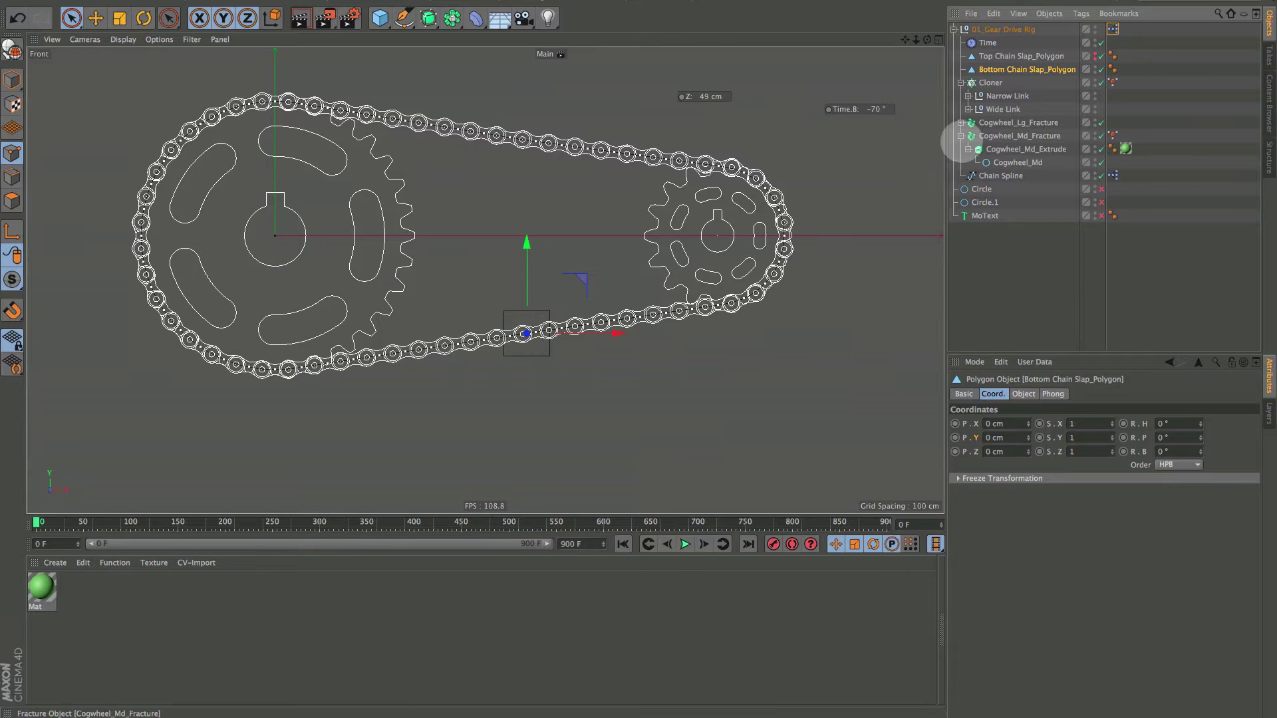
pyautogui.click(961, 136)
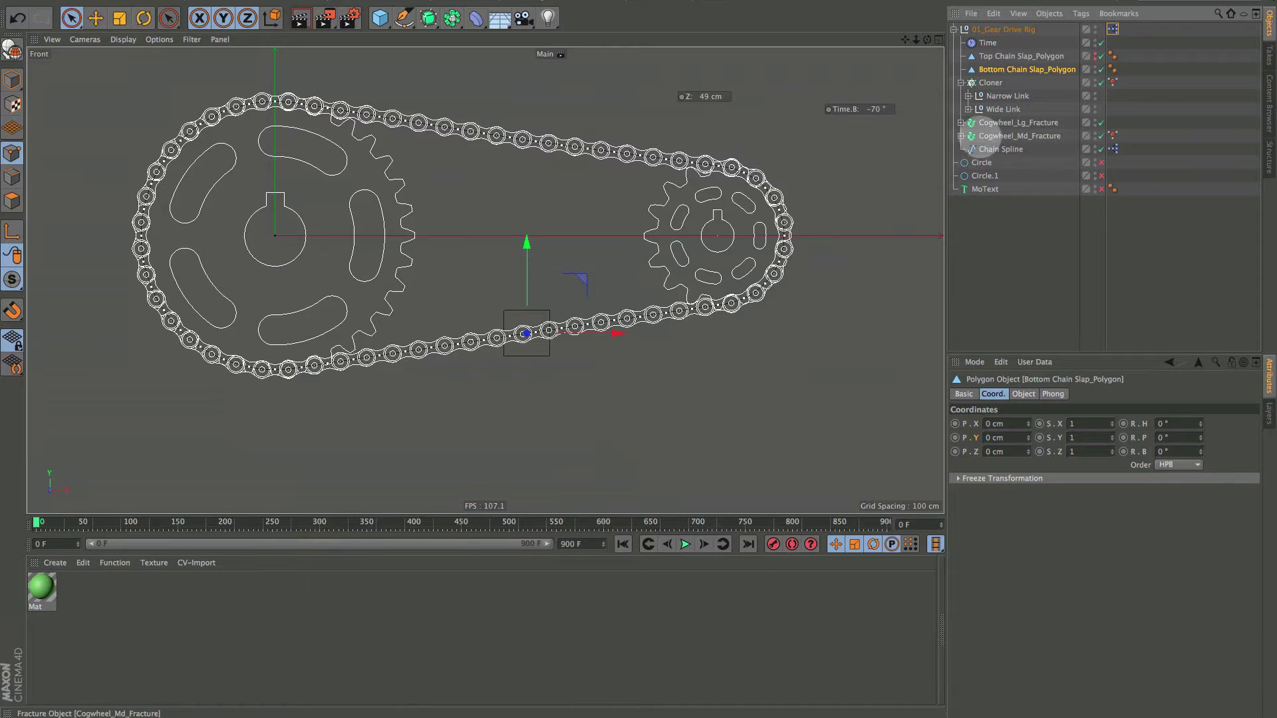
pyautogui.click(991, 136)
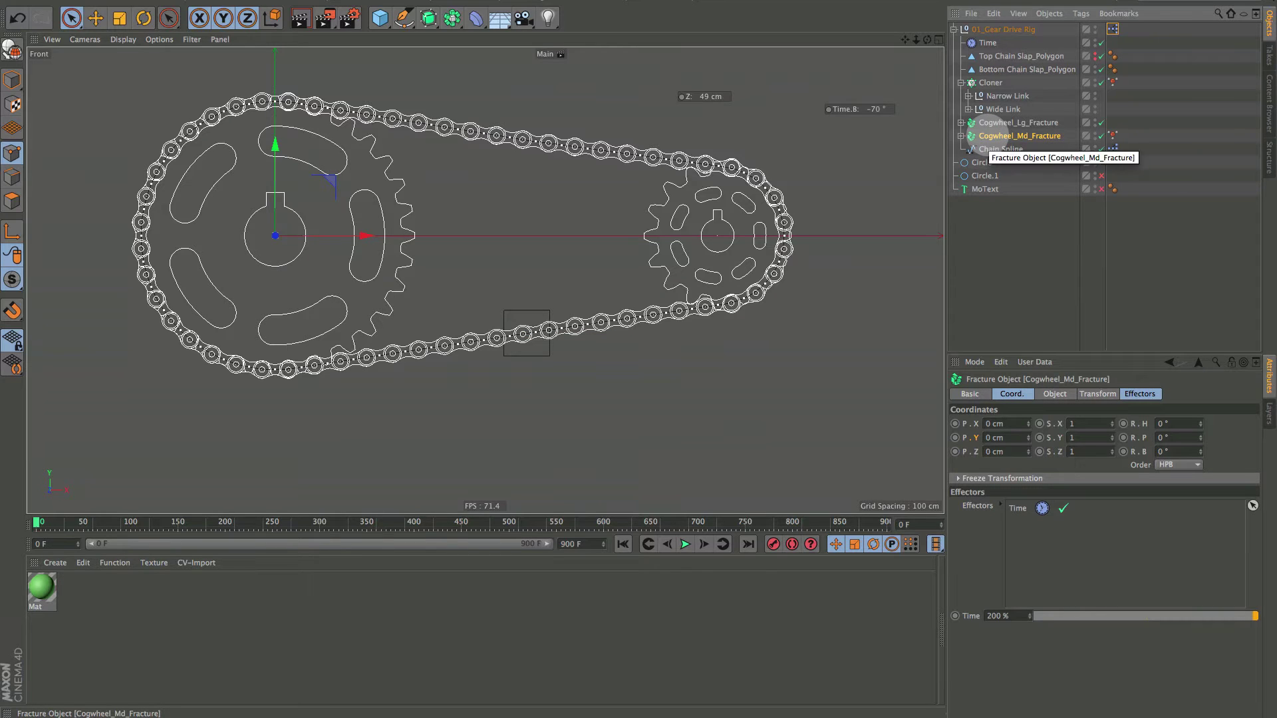
pyautogui.keyDown('ctrl'); pyautogui.moveTo(992, 137); pyautogui.dragTo(991, 143); pyautogui.keyUp('ctrl')
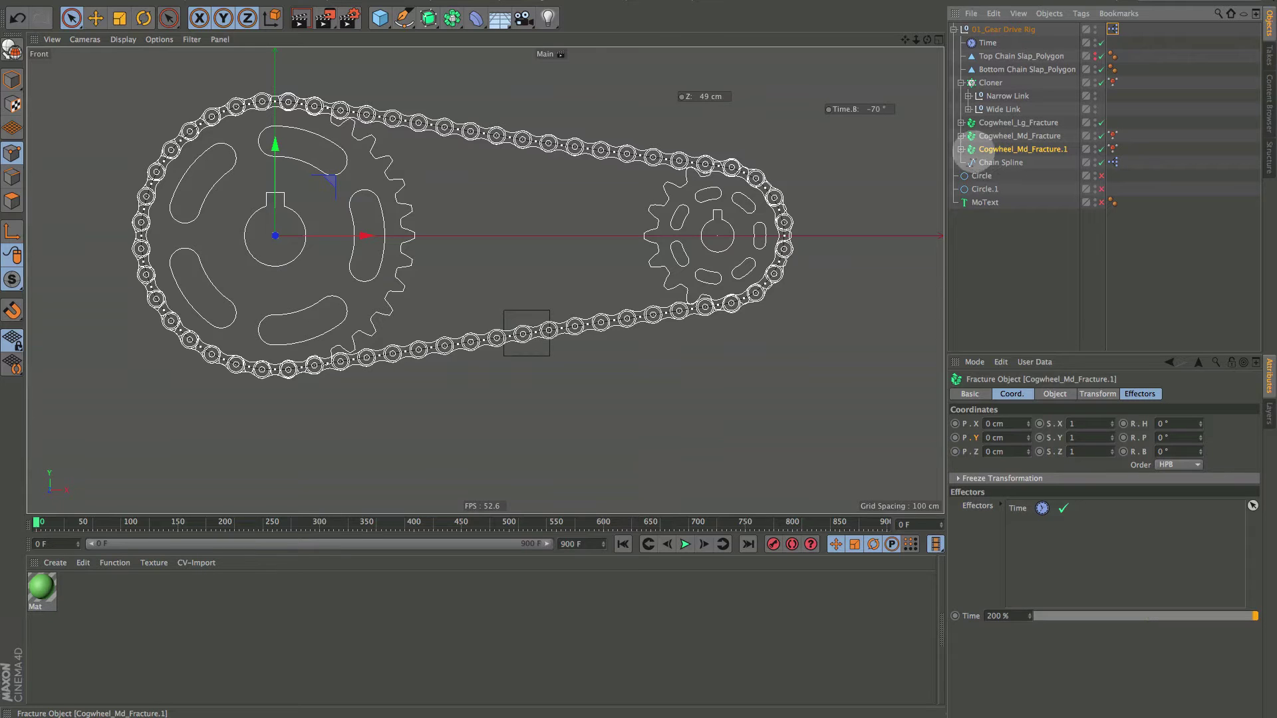
# Move the Cogwheel_Md_Extrude inside the duplicated fracture to just below the middle of the chain's lower run.
pyautogui.click(960, 149)
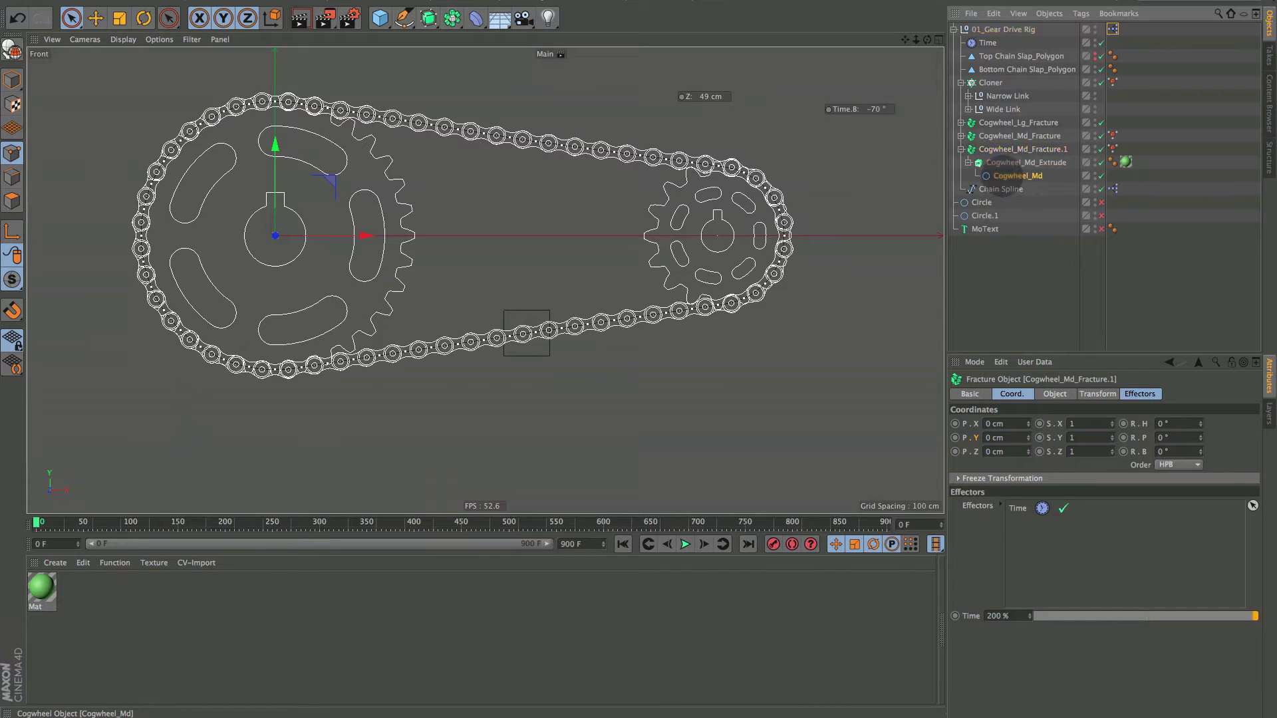
pyautogui.click(1004, 175)
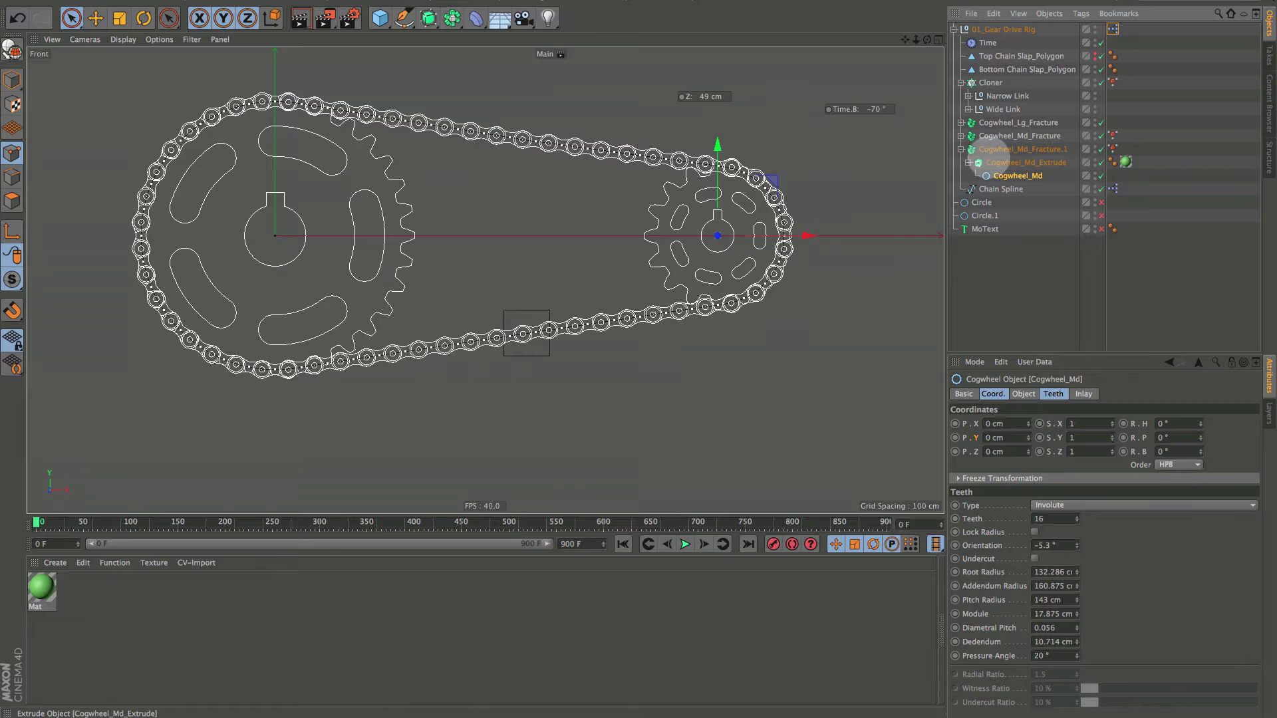
pyautogui.click(997, 162)
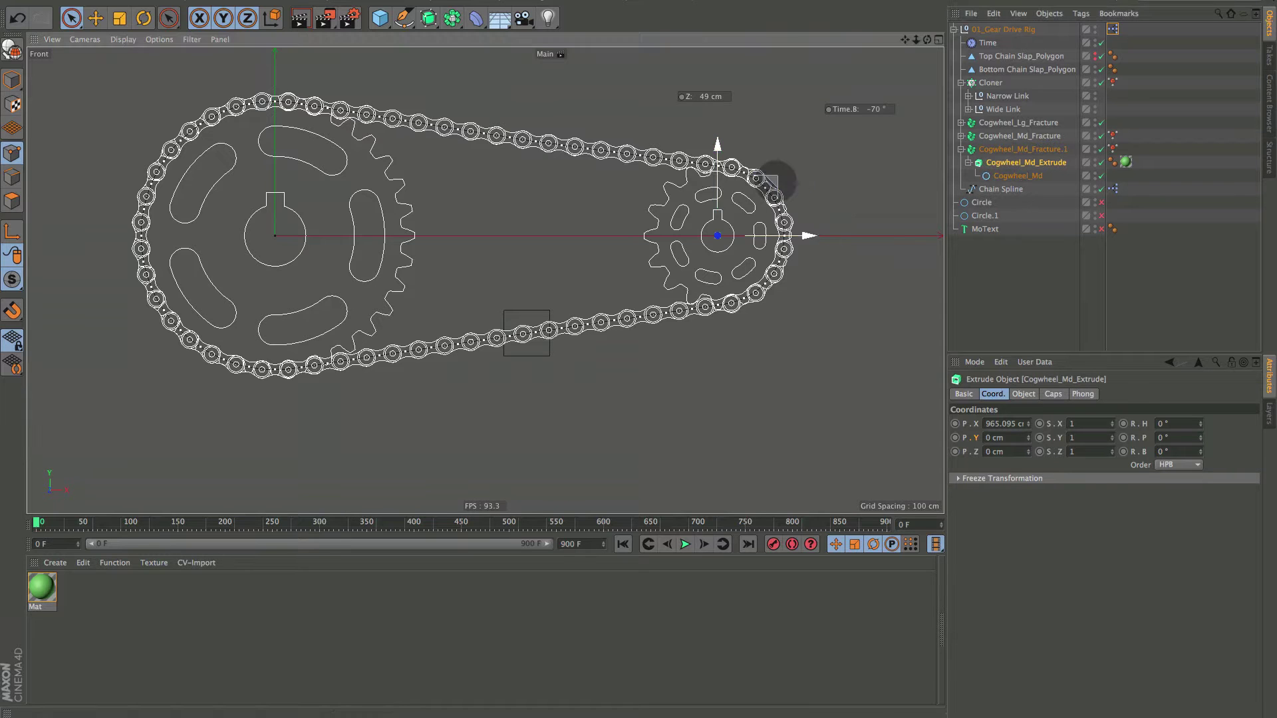
pyautogui.moveTo(770, 181); pyautogui.dragTo(590, 351)
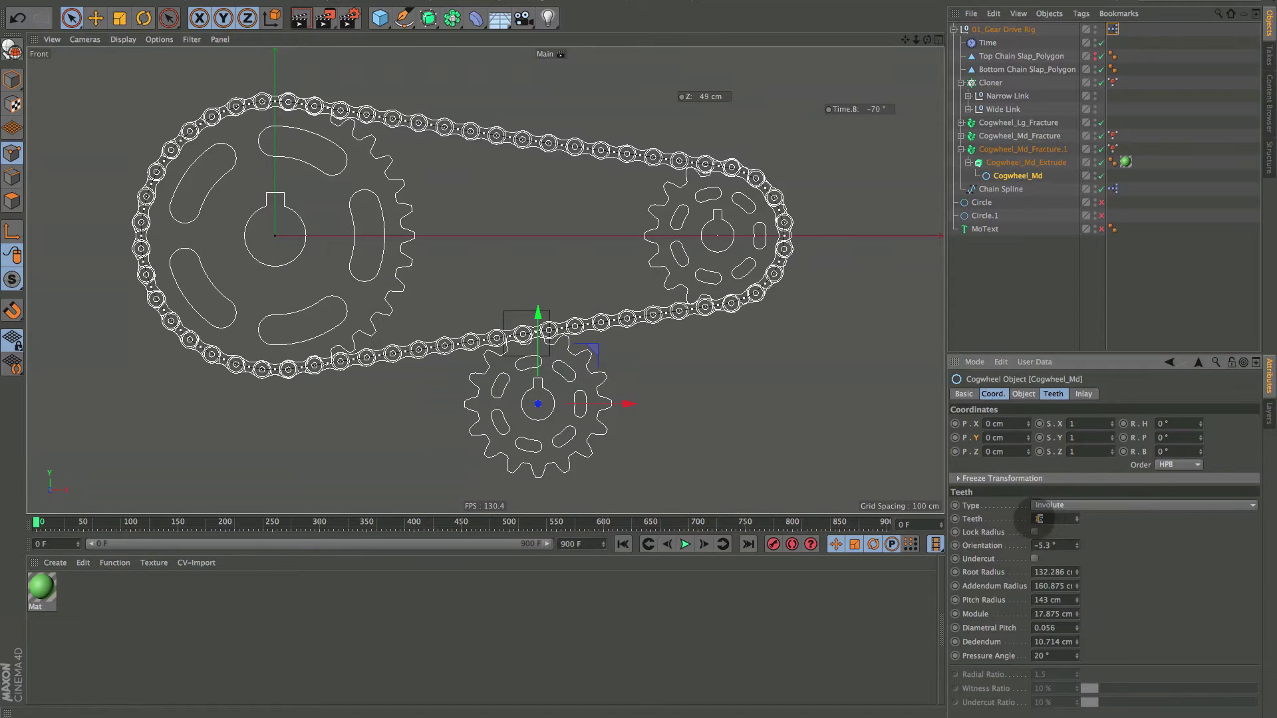
# Set the duplicate Cogwheel_Md's number of teeth to 8 and compare its teeth settings with the original cogwheel's.
pyautogui.doubleClick(1041, 518)
pyautogui.write('8')
pyautogui.press('Return')
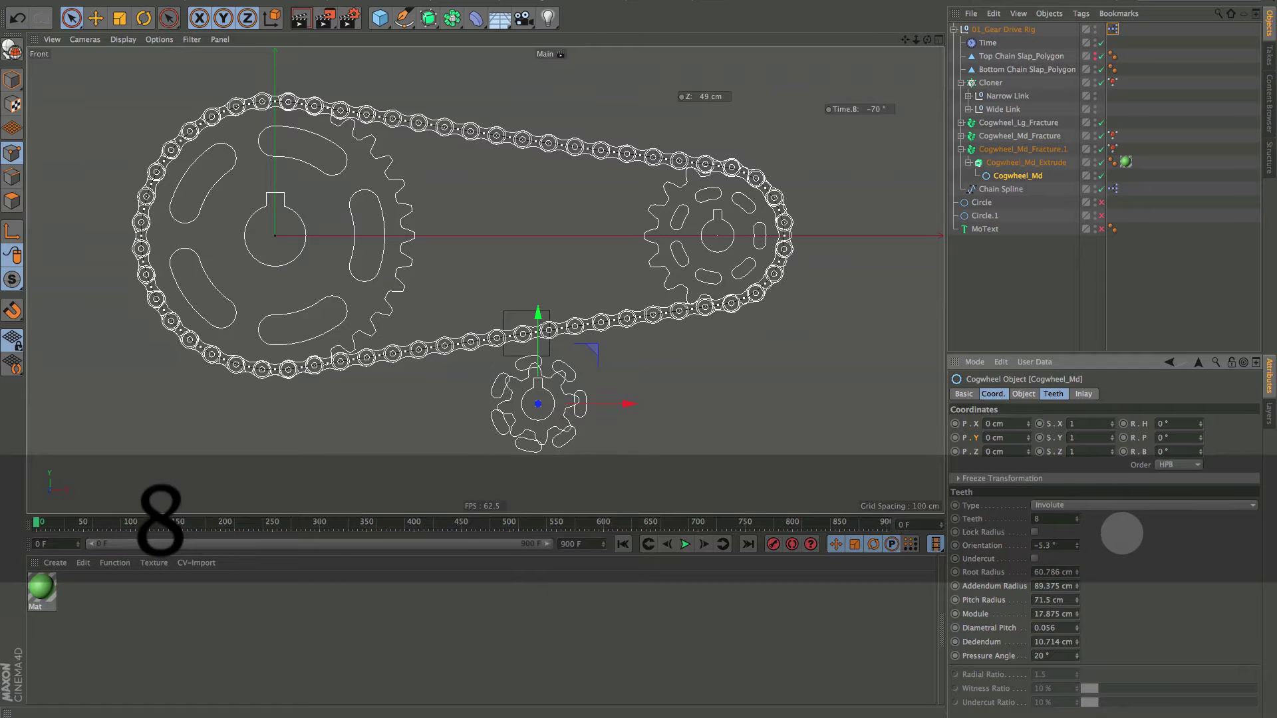
pyautogui.keyDown('alt'); pyautogui.moveTo(529, 456); pyautogui.dragTo(536, 452, button='right'); pyautogui.keyUp('alt')
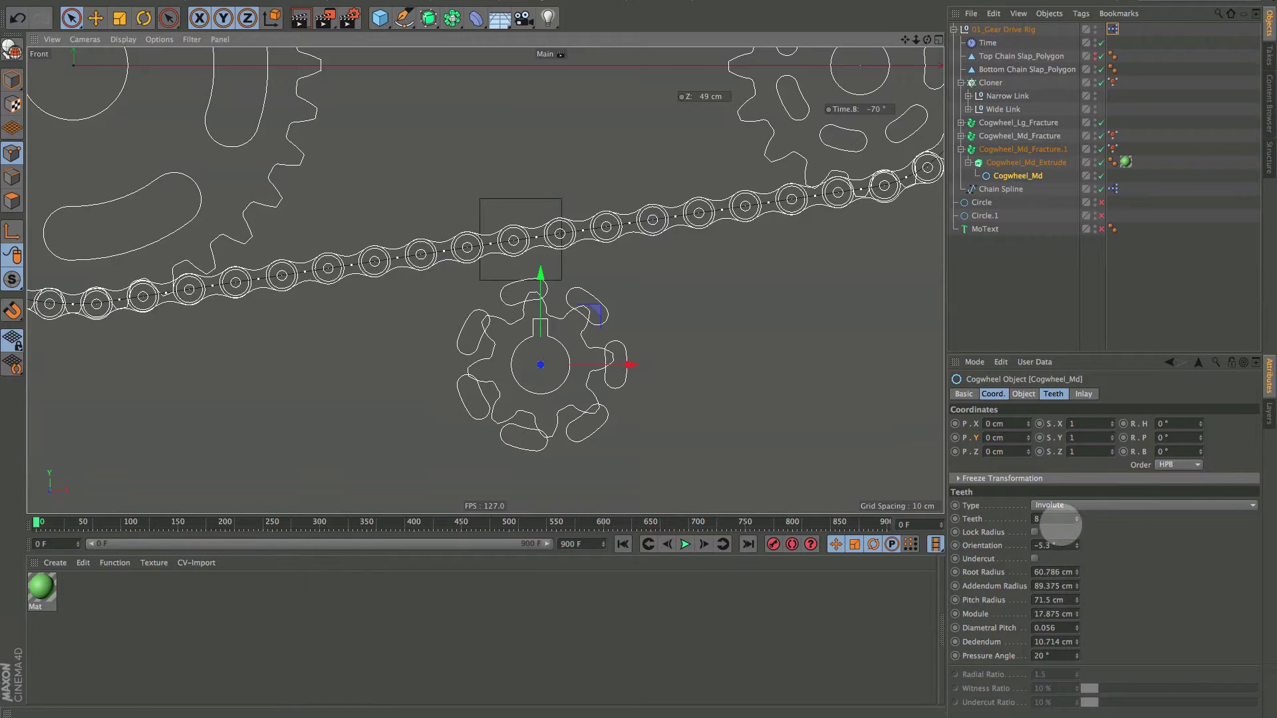
pyautogui.click(960, 136)
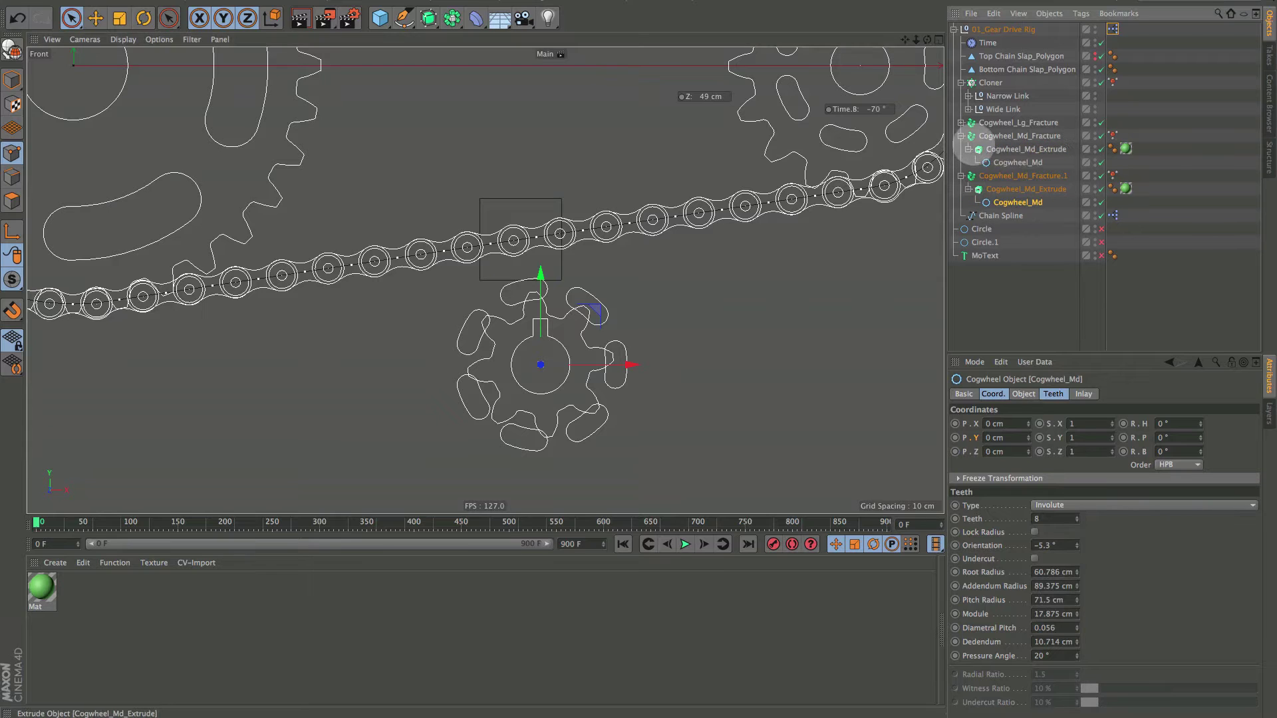
pyautogui.click(1000, 162)
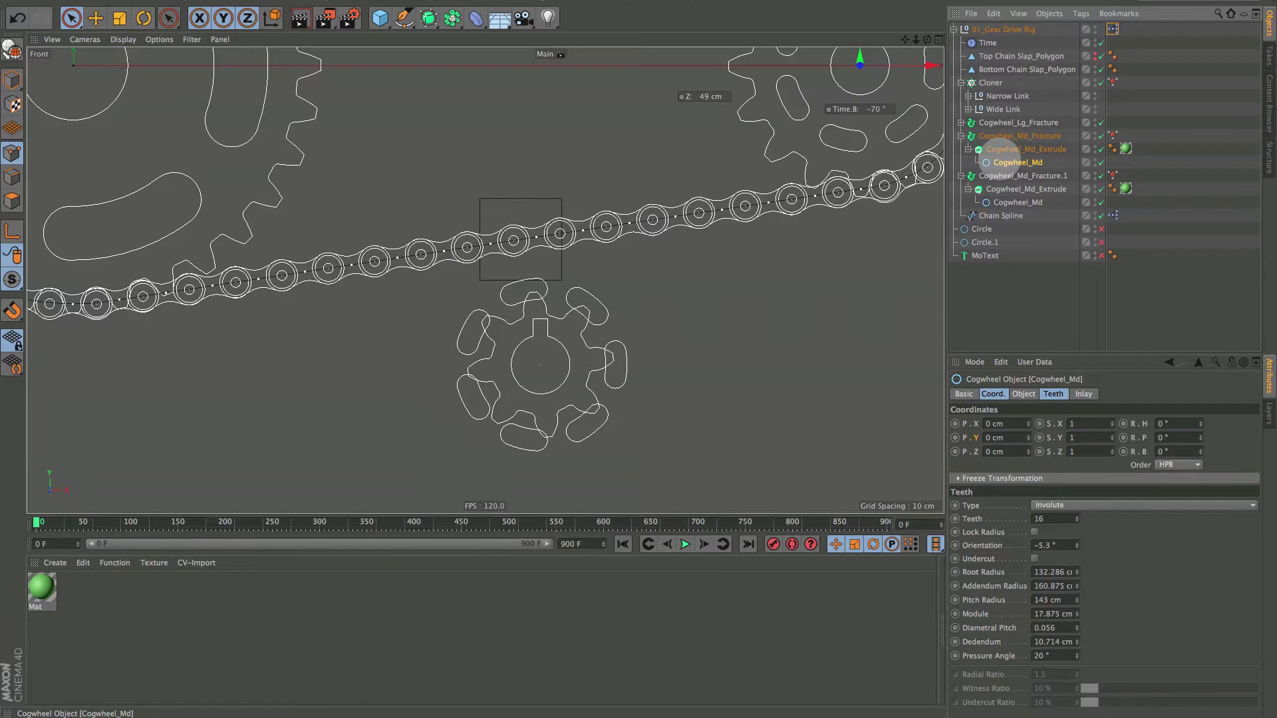
pyautogui.click(1015, 203)
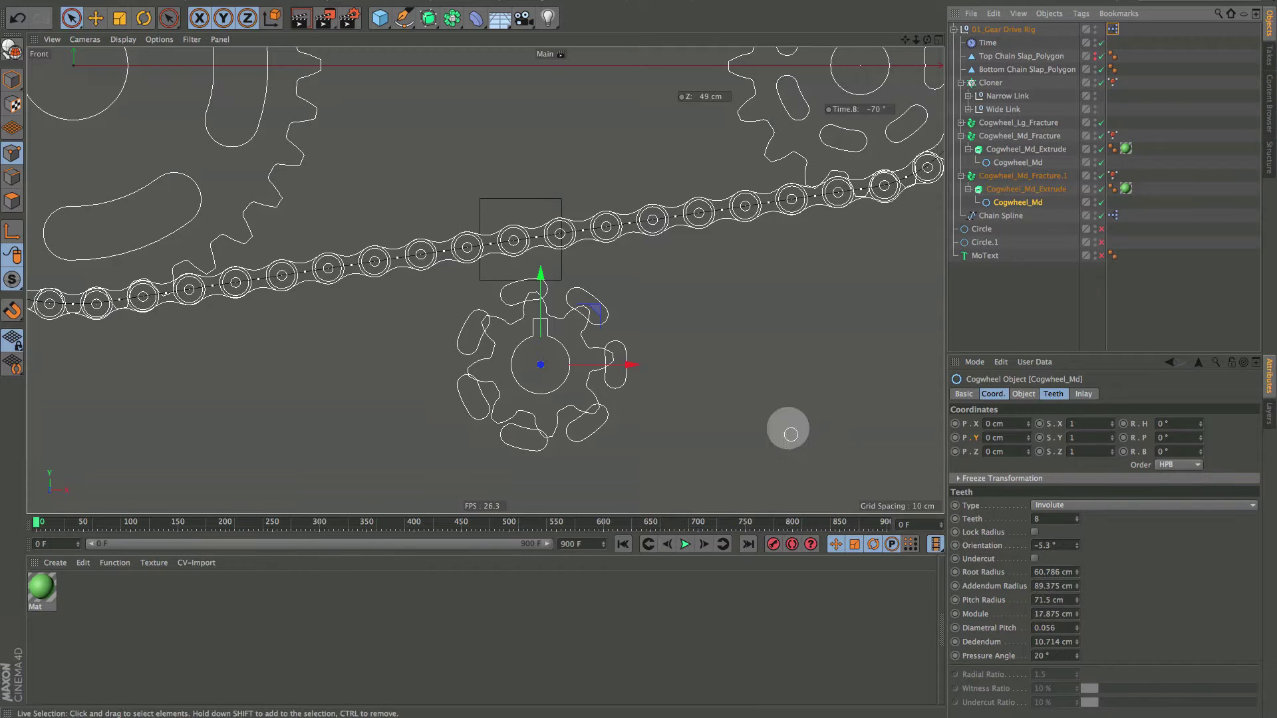
# Give the small cogwheel's inlay 5 holes of 10 cm radius on a 37 cm ring, plus a 16 cm center hole without cutout.
pyautogui.click(1083, 394)
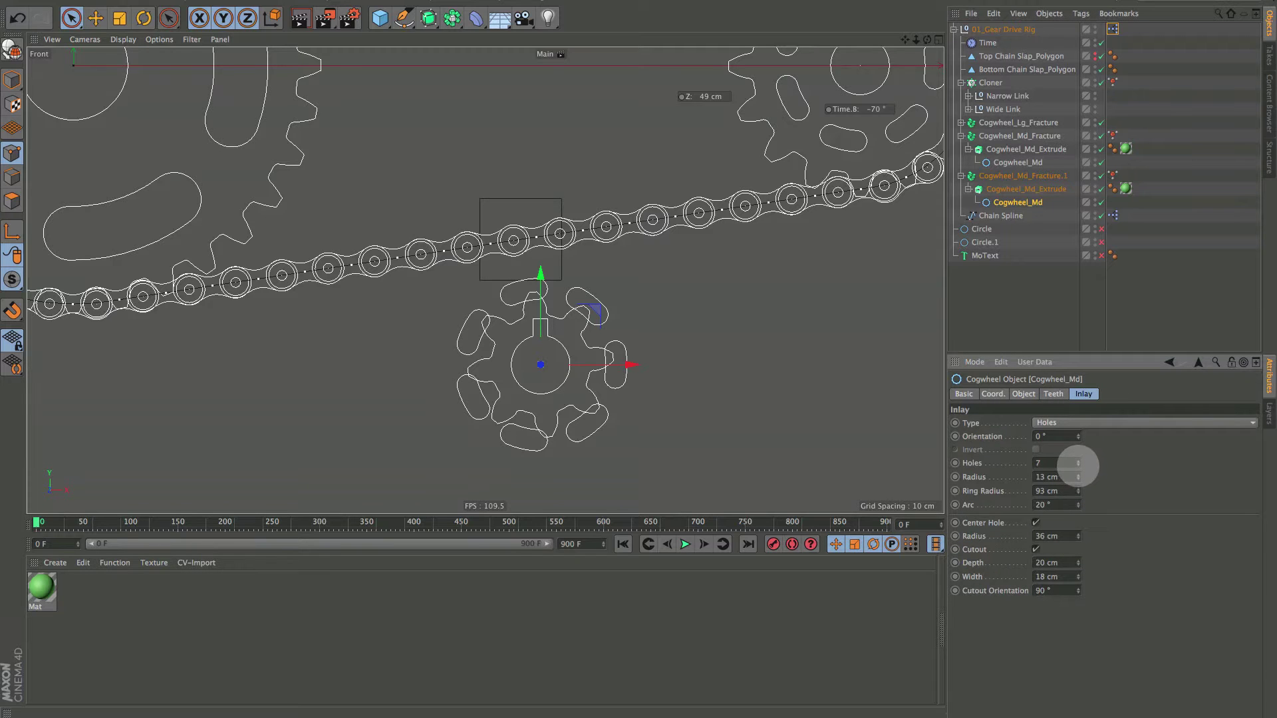
pyautogui.click(1078, 466)
pyautogui.click(1078, 465)
pyautogui.click(1078, 465)
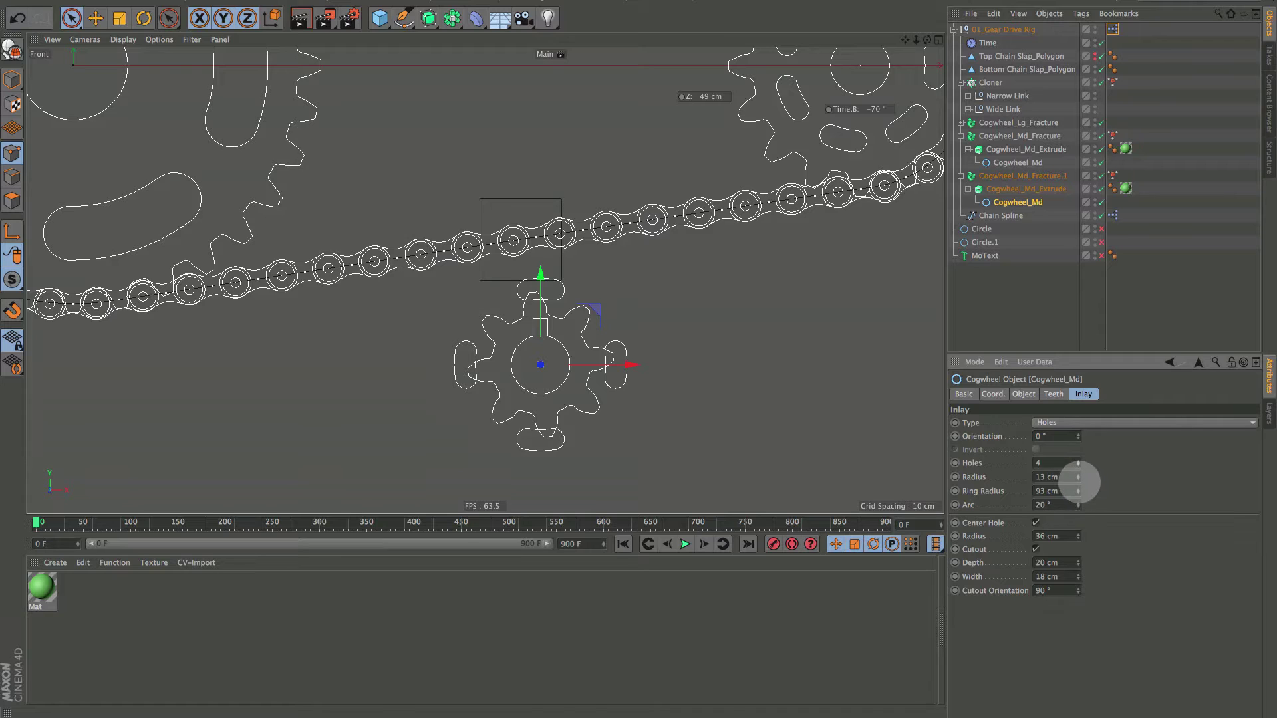
pyautogui.moveTo(1078, 476); pyautogui.dragTo(1078, 484)
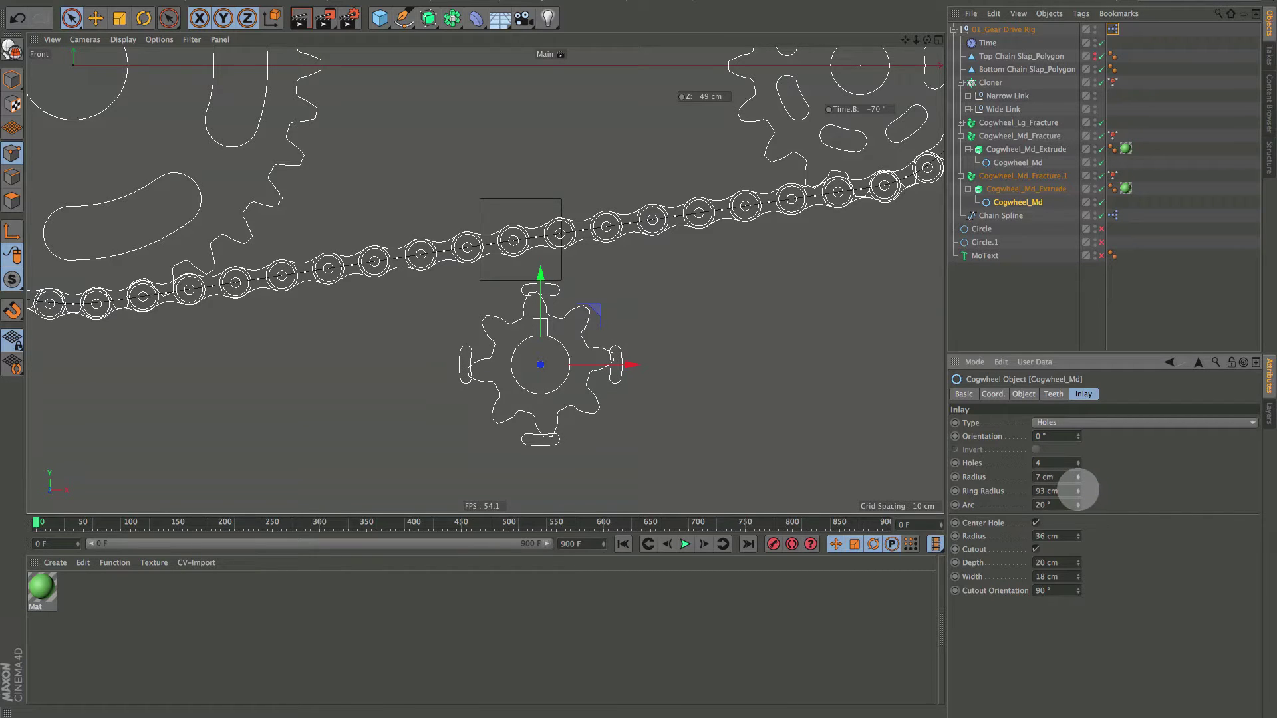
pyautogui.moveTo(1078, 536); pyautogui.dragTo(1078, 552)
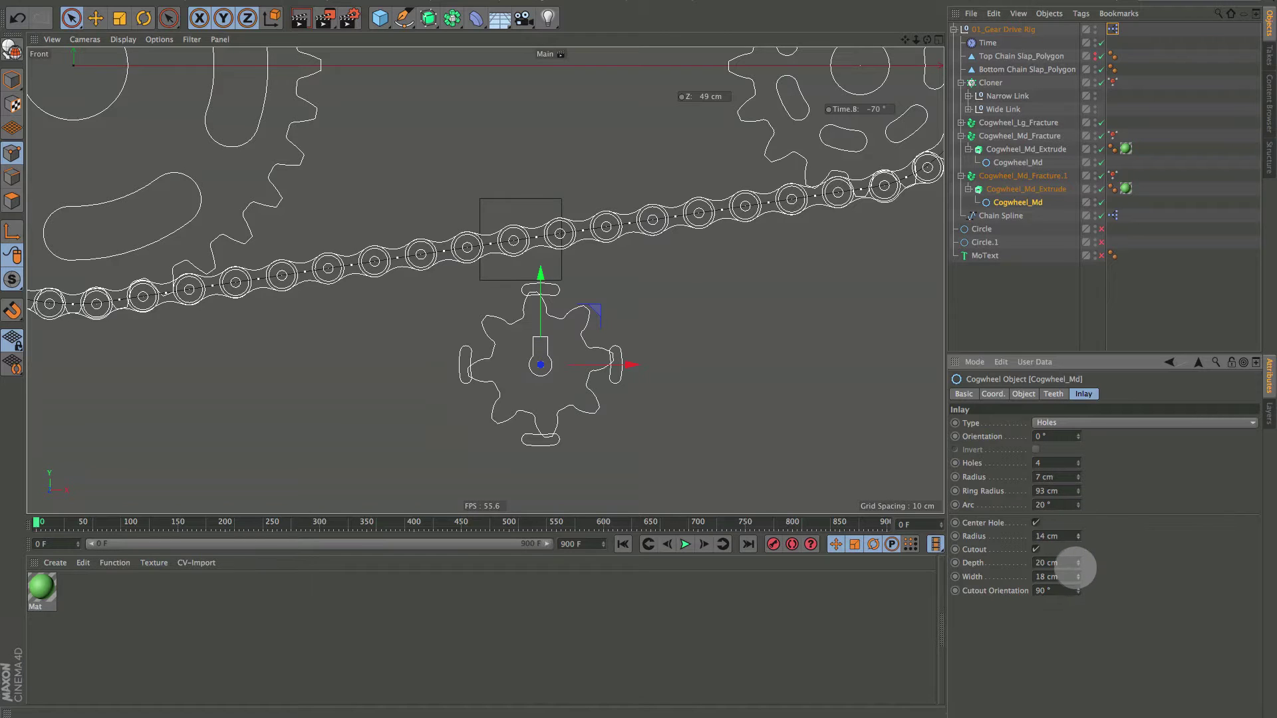
pyautogui.click(1035, 550)
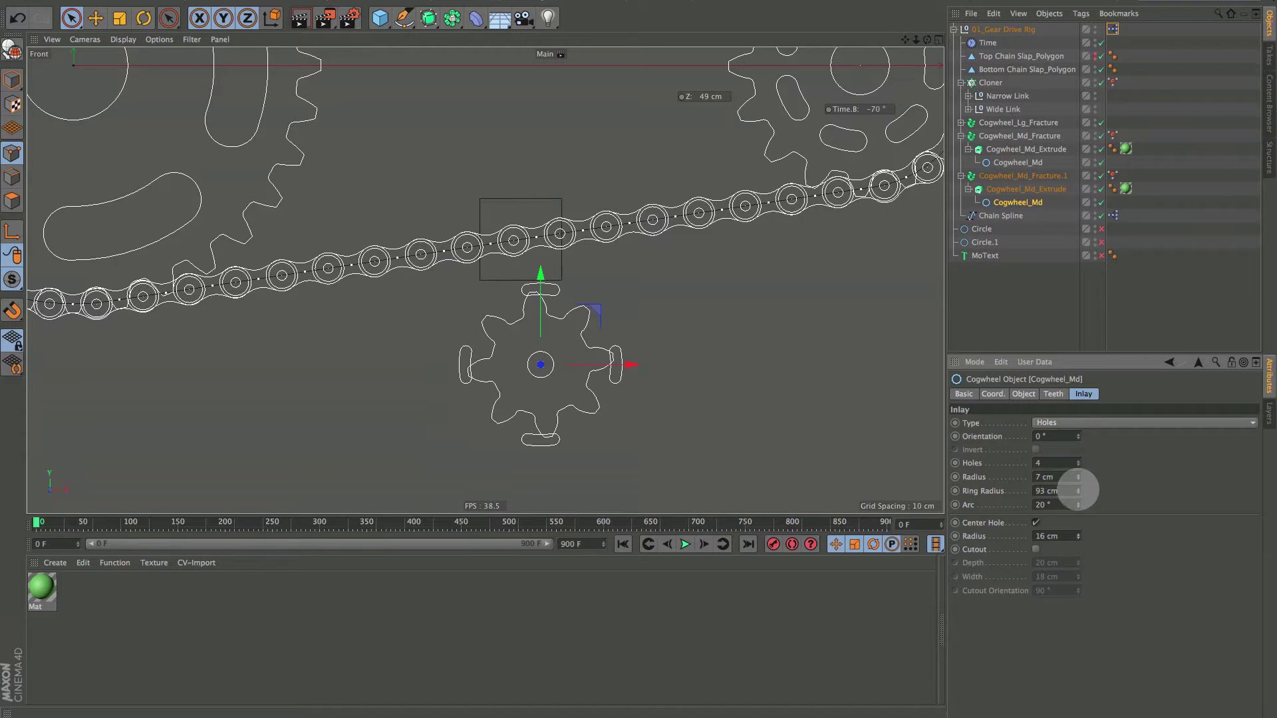
pyautogui.moveTo(1078, 490); pyautogui.dragTo(1078, 505)
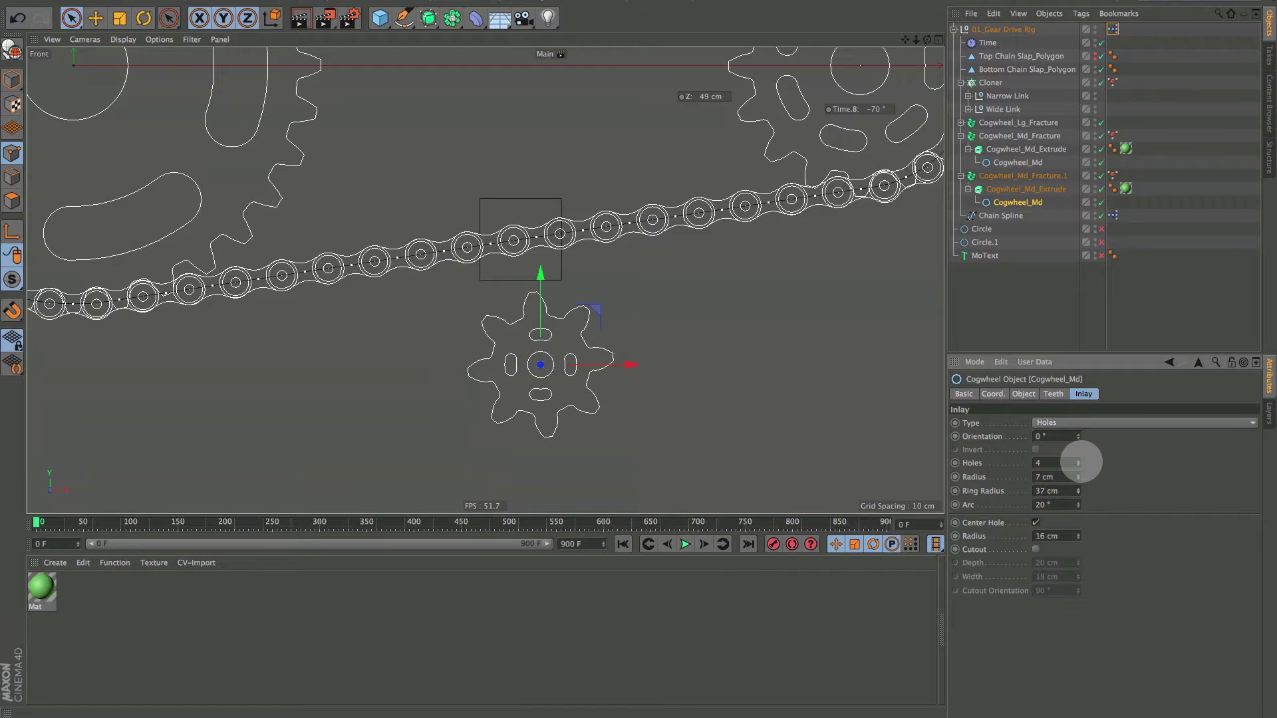
pyautogui.click(1078, 460)
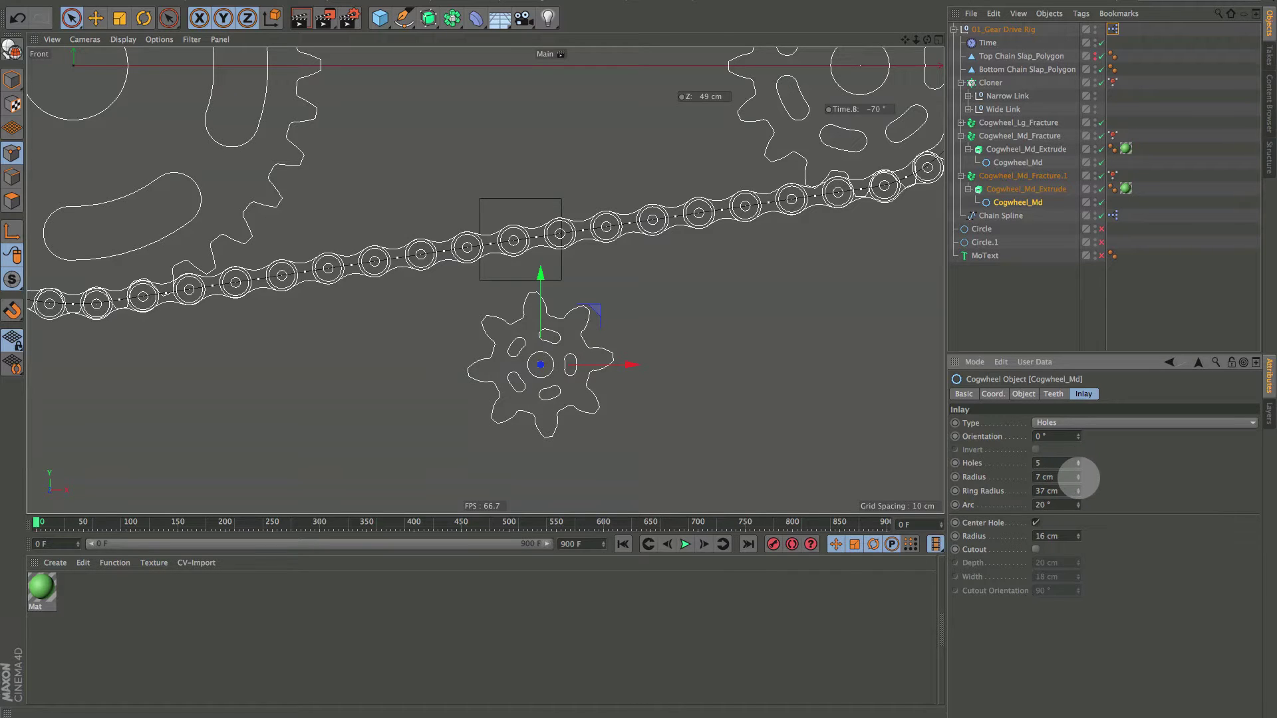
pyautogui.moveTo(1078, 478); pyautogui.dragTo(1078, 476)
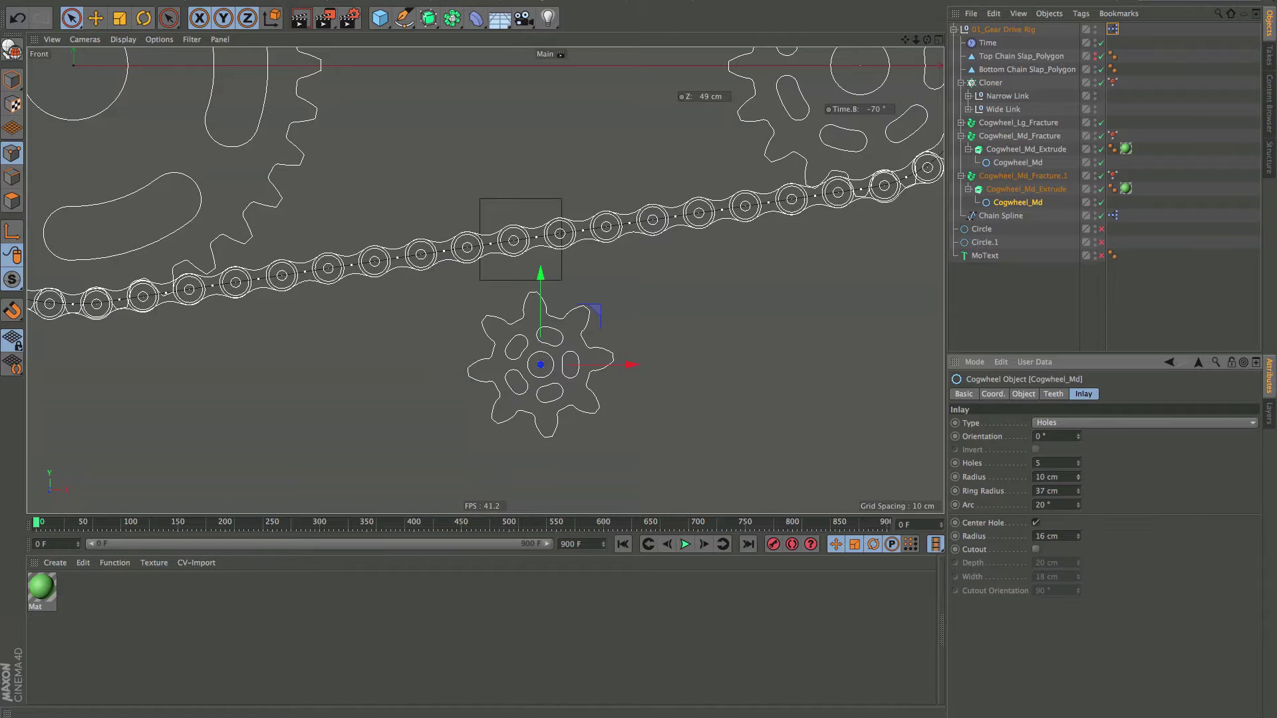
# Move the small cogwheel's extrude up against the chain's lower run and nudge it sideways so a tooth sits between two rollers.
pyautogui.keyDown('alt'); pyautogui.moveTo(607, 366); pyautogui.dragTo(601, 368, button='right'); pyautogui.keyUp('alt')
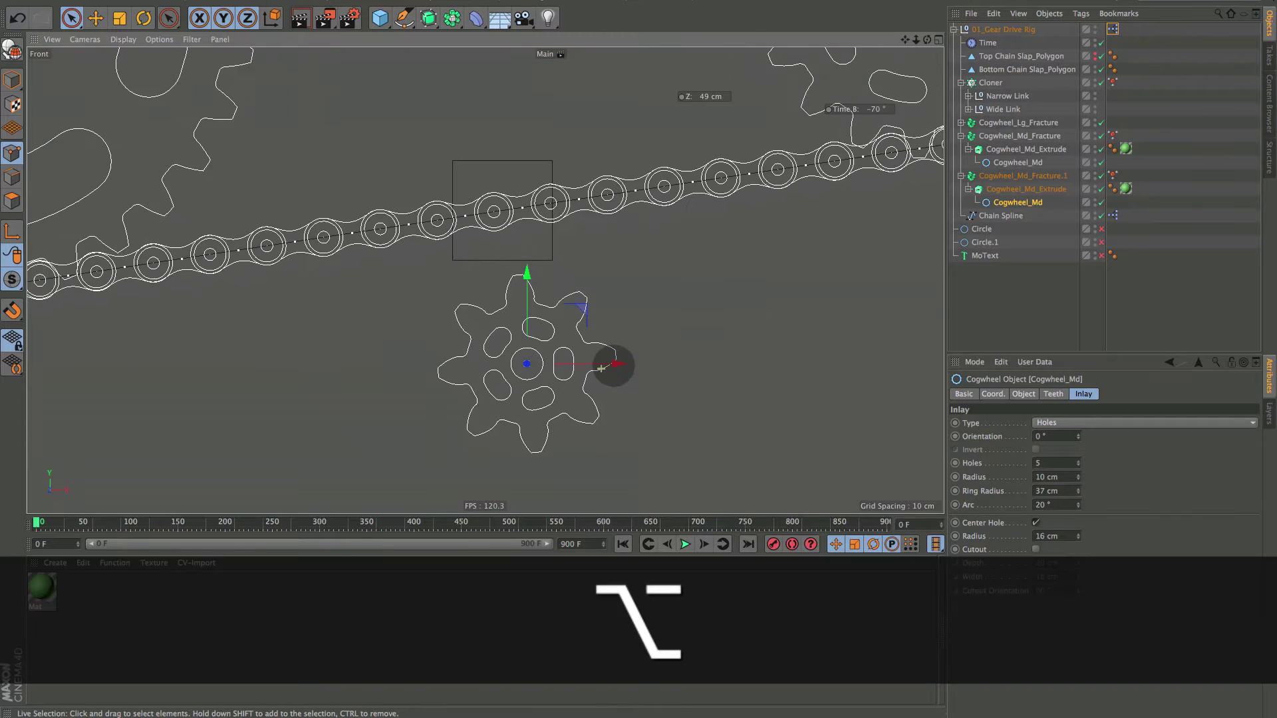
pyautogui.click(997, 192)
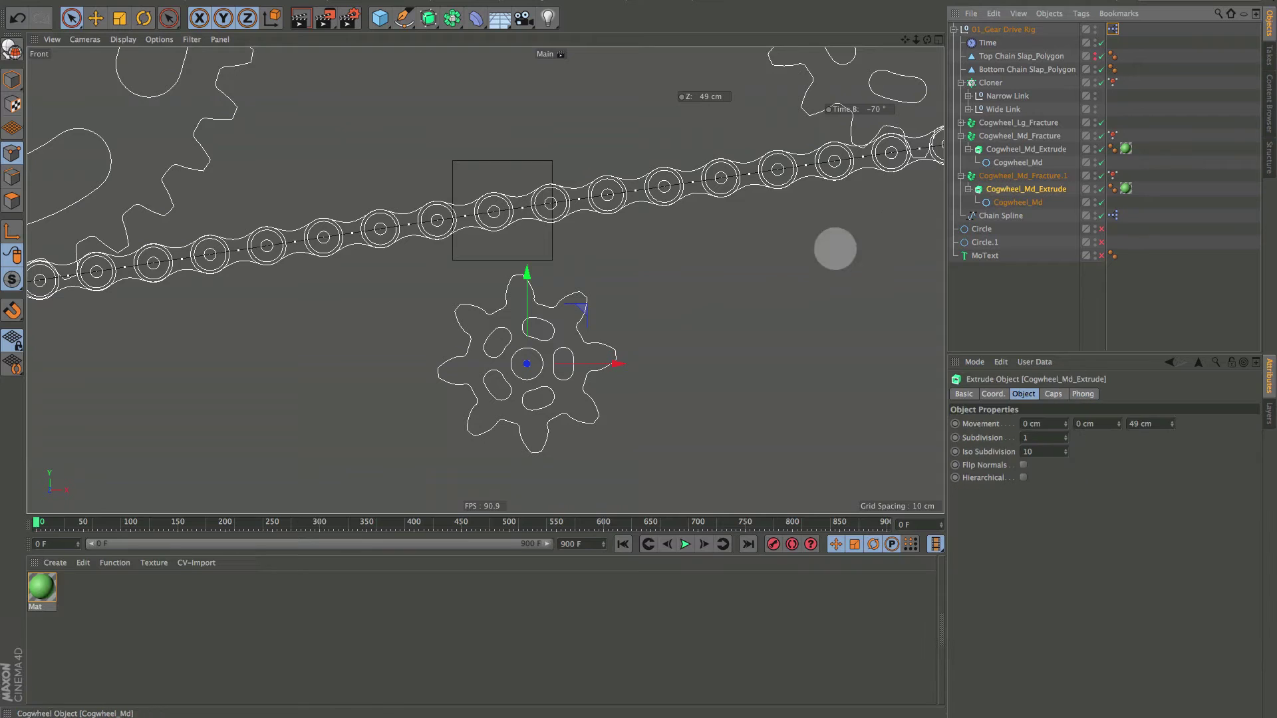
pyautogui.moveTo(527, 277); pyautogui.dragTo(536, 199)
pyautogui.keyDown('alt'); pyautogui.moveTo(542, 207); pyautogui.dragTo(578, 211, button='right'); pyautogui.keyUp('alt')
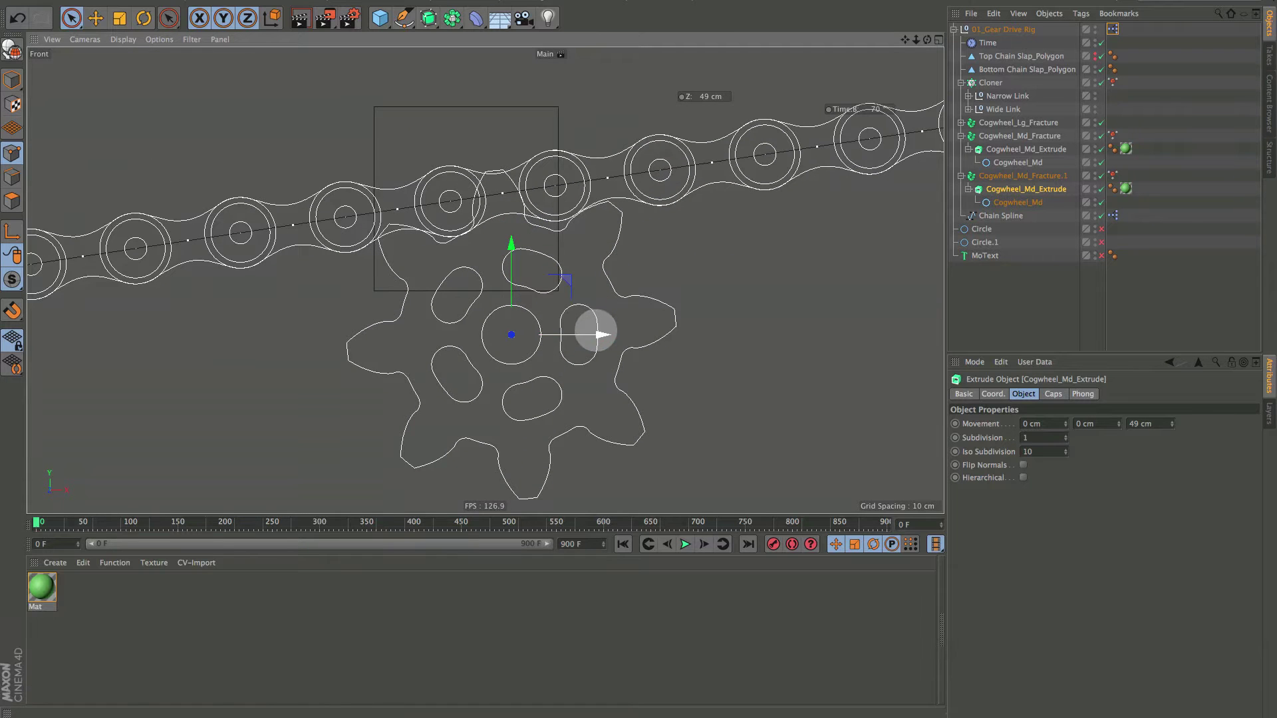
pyautogui.moveTo(597, 333); pyautogui.dragTo(601, 331)
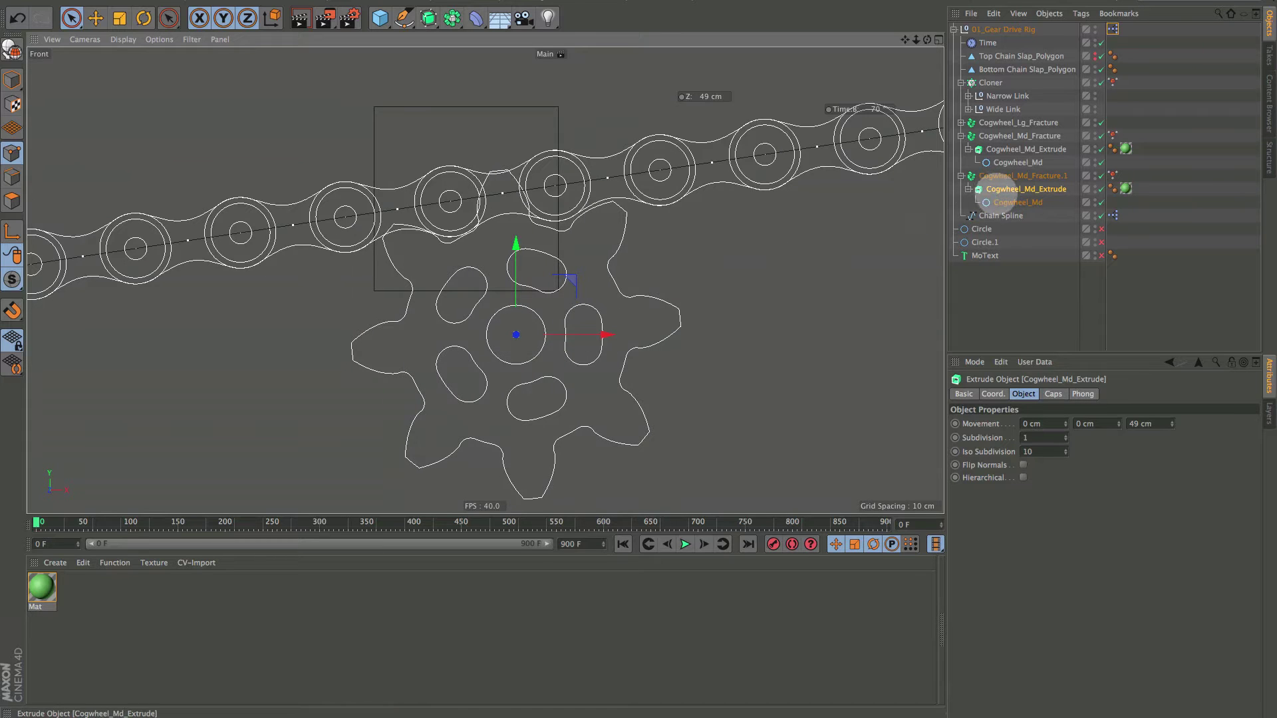
# Set the small cogwheel's teeth to a 57.286 cm root radius, 85.077 cm addendum radius and 68.061 cm pitch radius.
pyautogui.click(1012, 202)
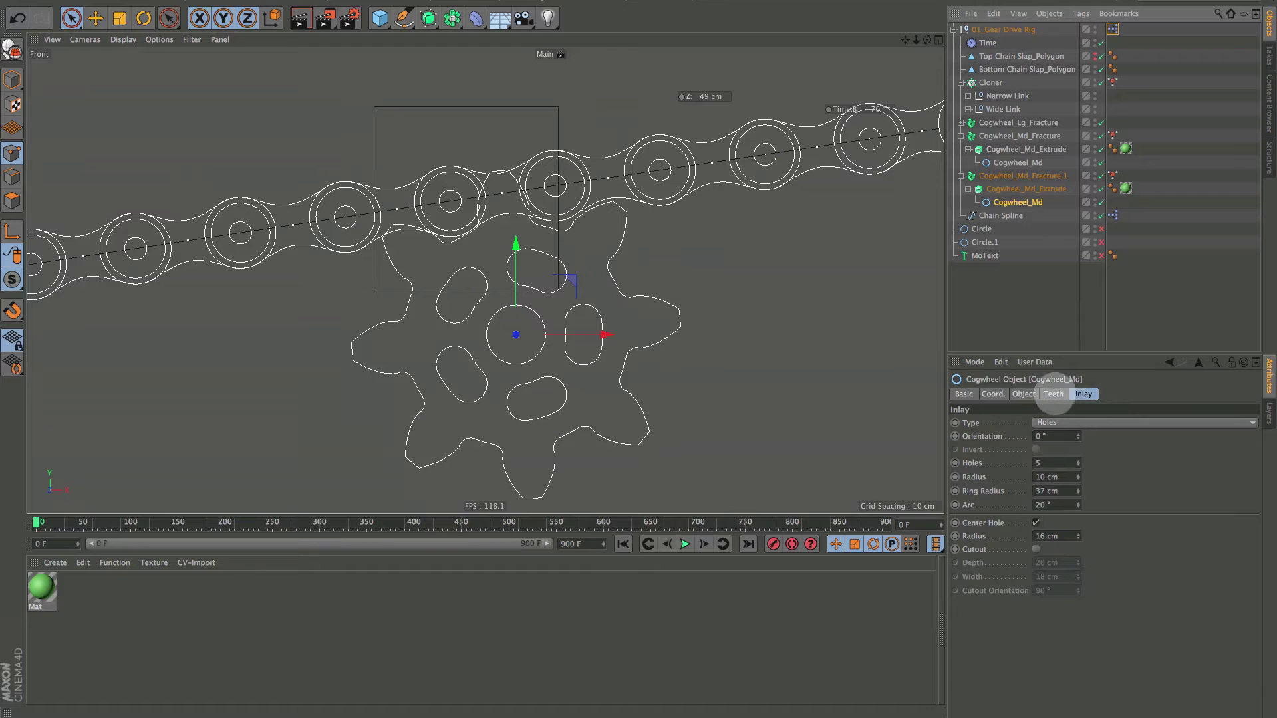
pyautogui.click(1052, 394)
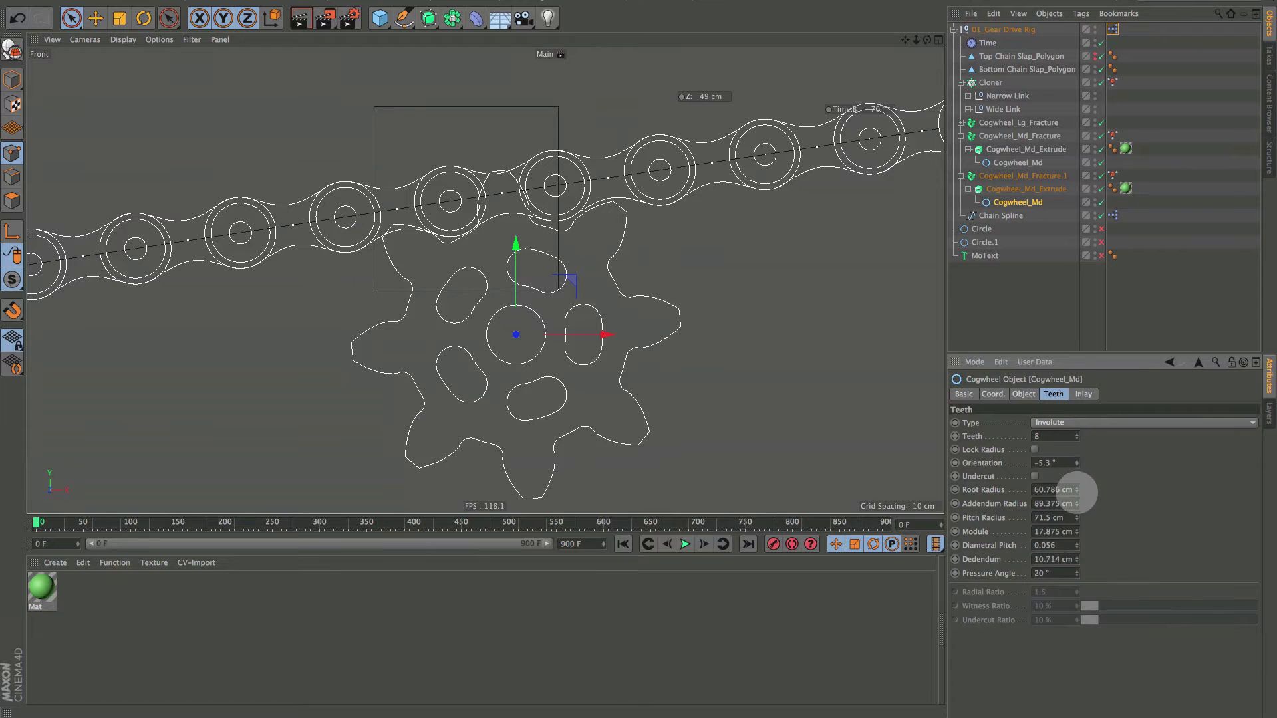
pyautogui.press('alt')
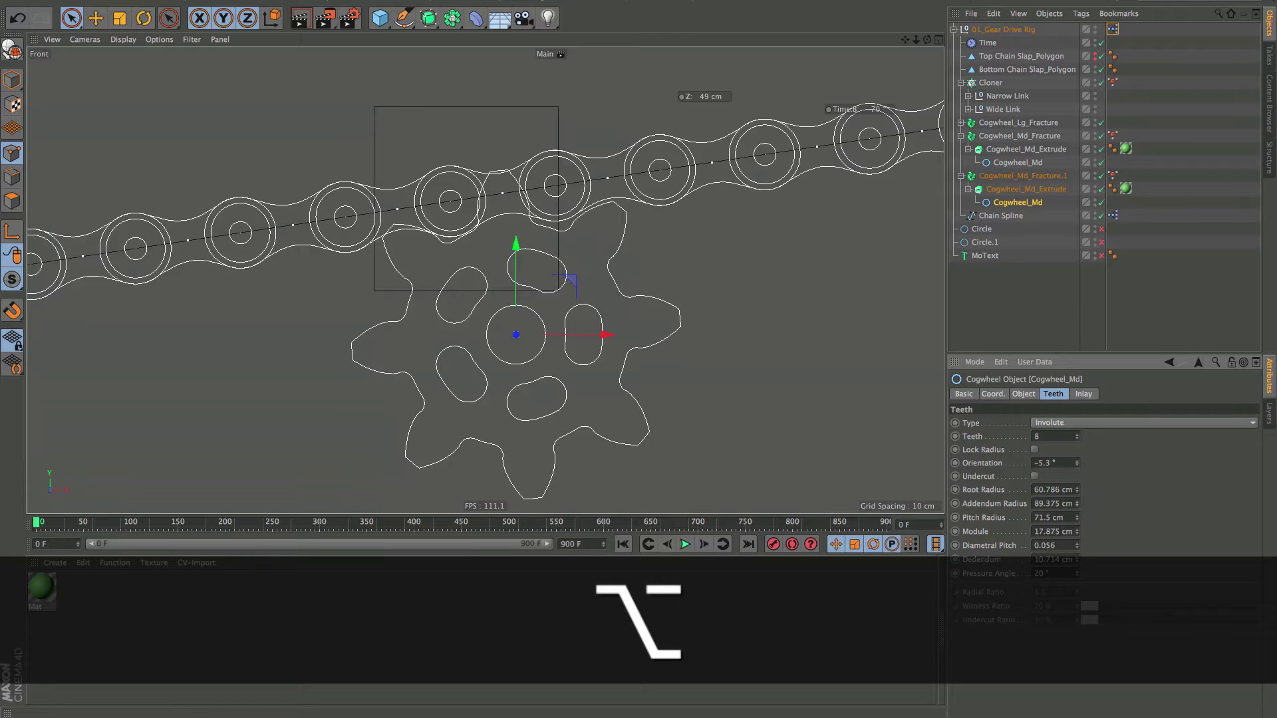
pyautogui.keyDown('alt'); pyautogui.moveTo(1077, 531); pyautogui.dragTo(1077, 535); pyautogui.keyUp('alt')
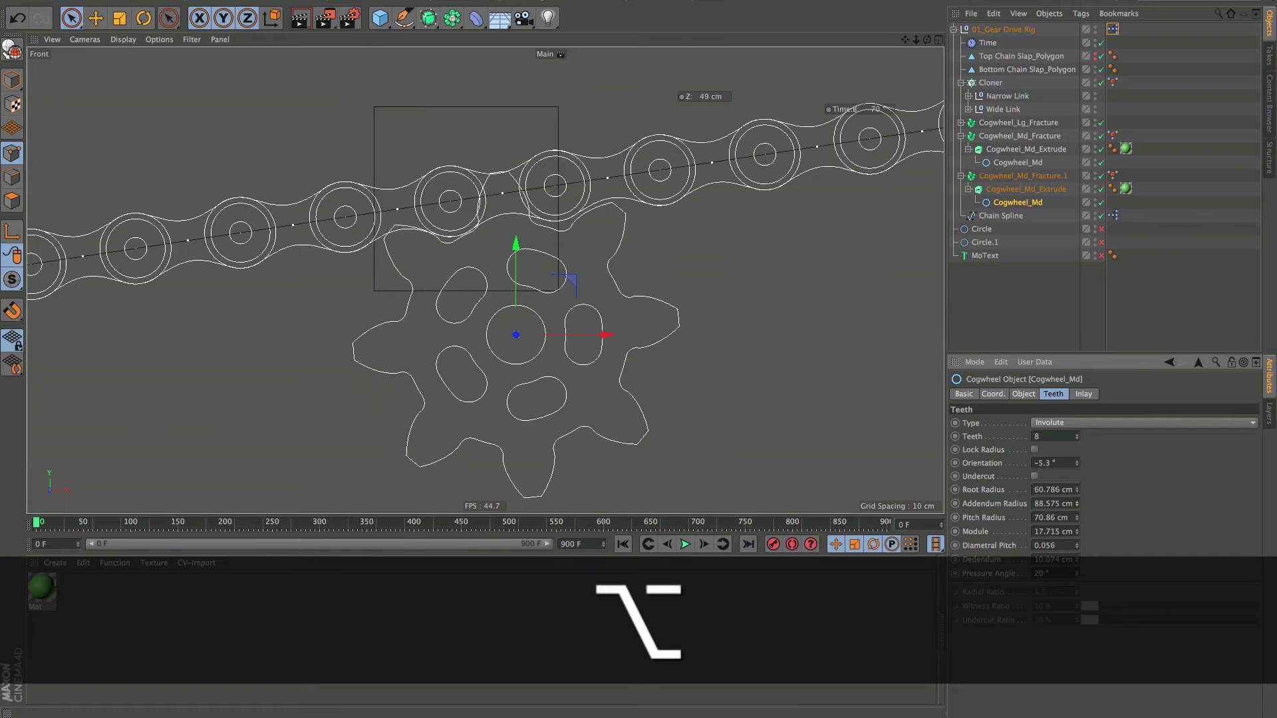
pyautogui.press('alt')
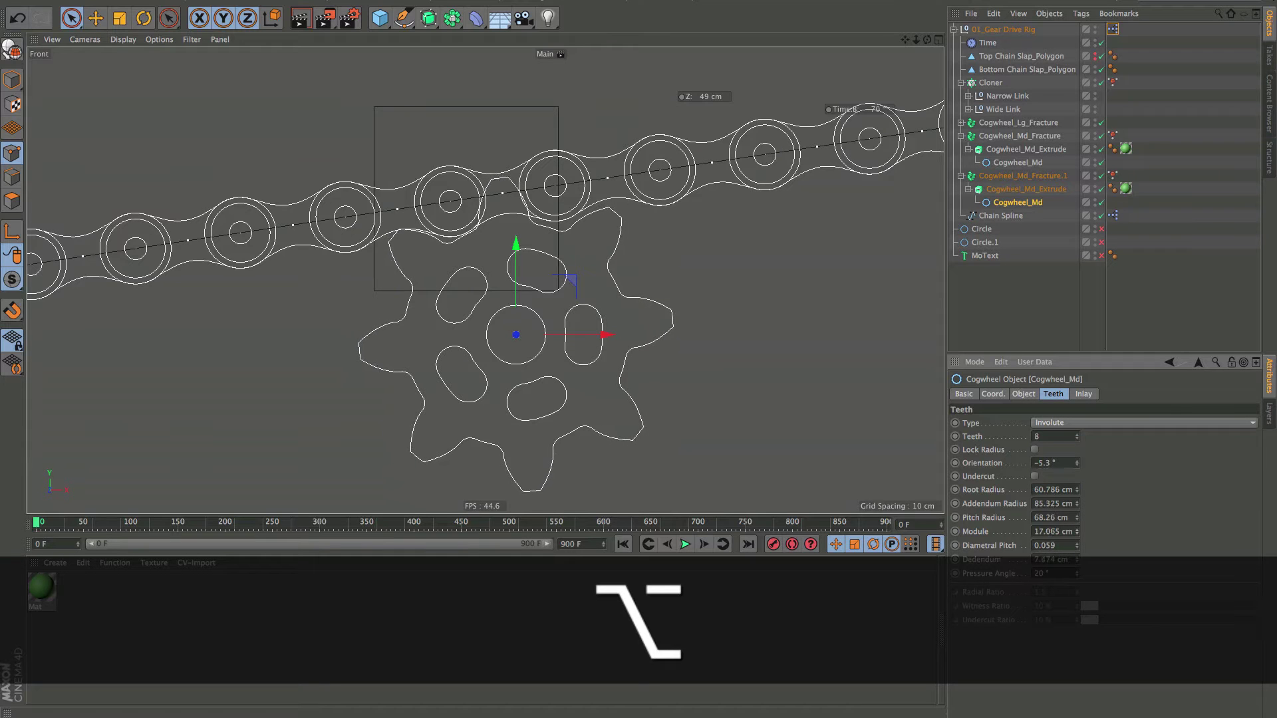
pyautogui.keyDown('alt'); pyautogui.moveTo(1077, 532); pyautogui.dragTo(1078, 586); pyautogui.keyUp('alt')
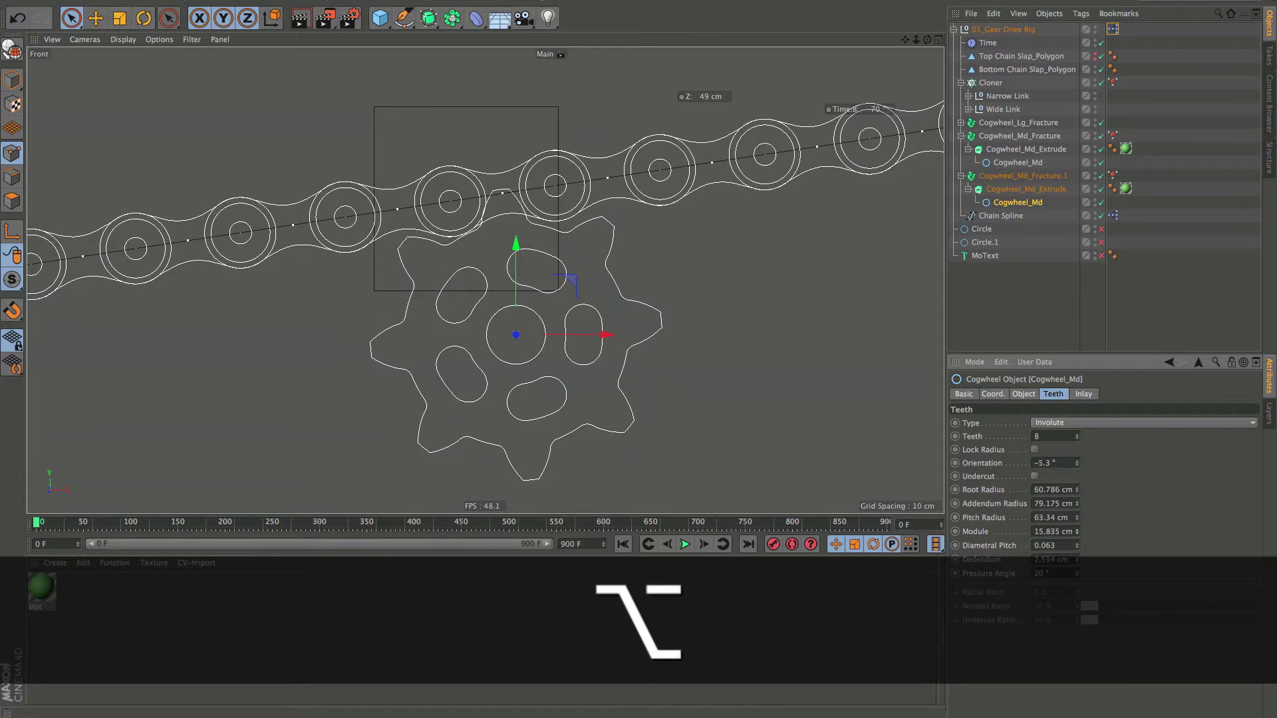
pyautogui.press('alt')
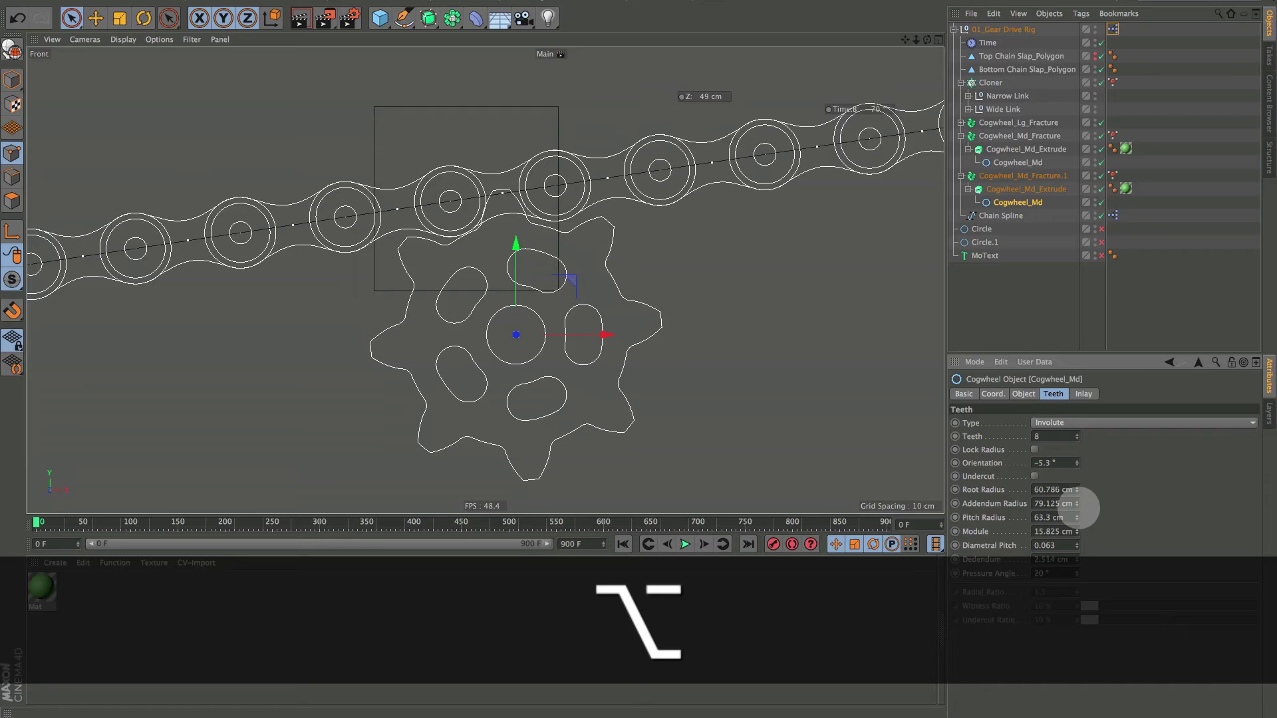
pyautogui.keyDown('alt'); pyautogui.moveTo(1077, 505); pyautogui.dragTo(1077, 460); pyautogui.keyUp('alt')
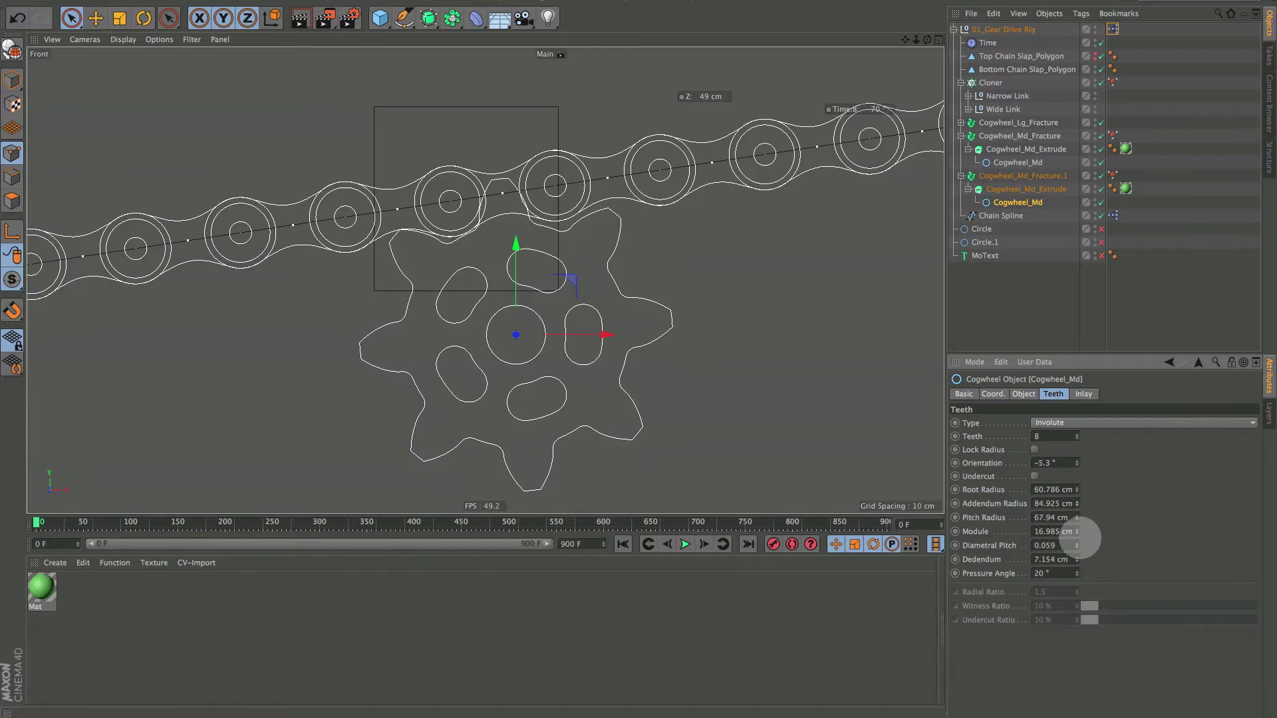
pyautogui.press('alt')
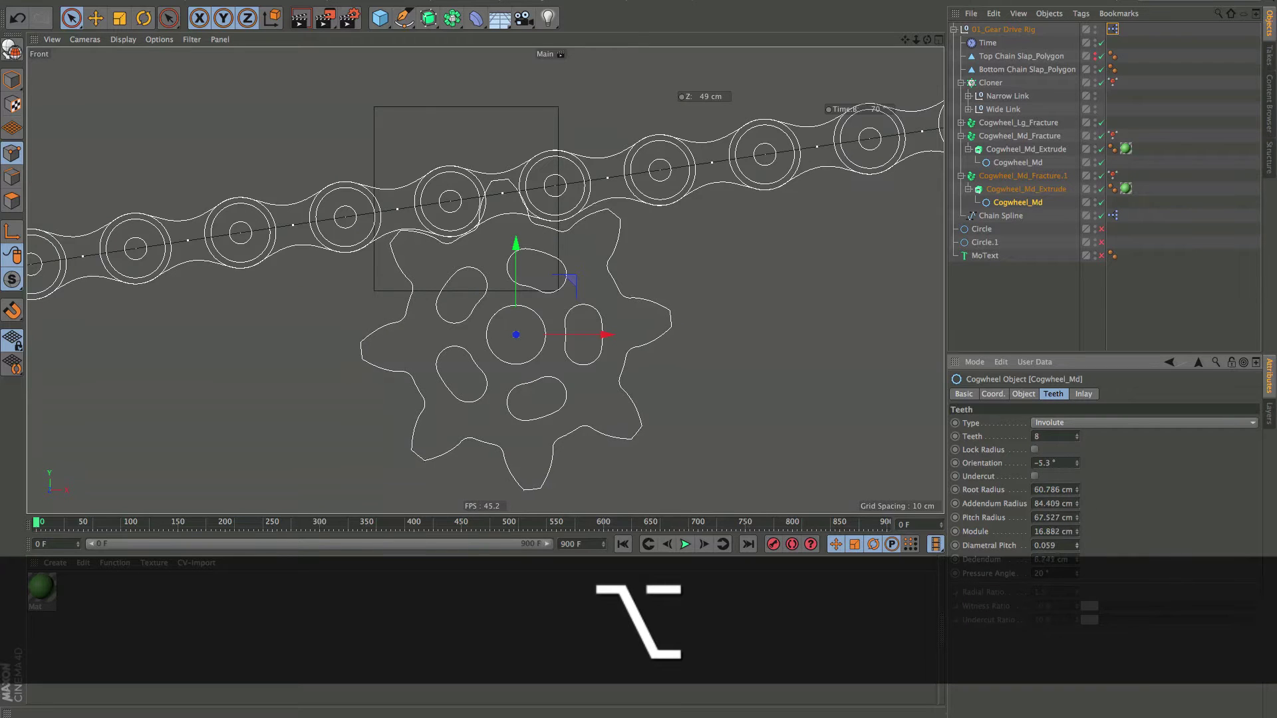
pyautogui.keyDown('alt'); pyautogui.moveTo(1077, 503); pyautogui.dragTo(1077, 494); pyautogui.keyUp('alt')
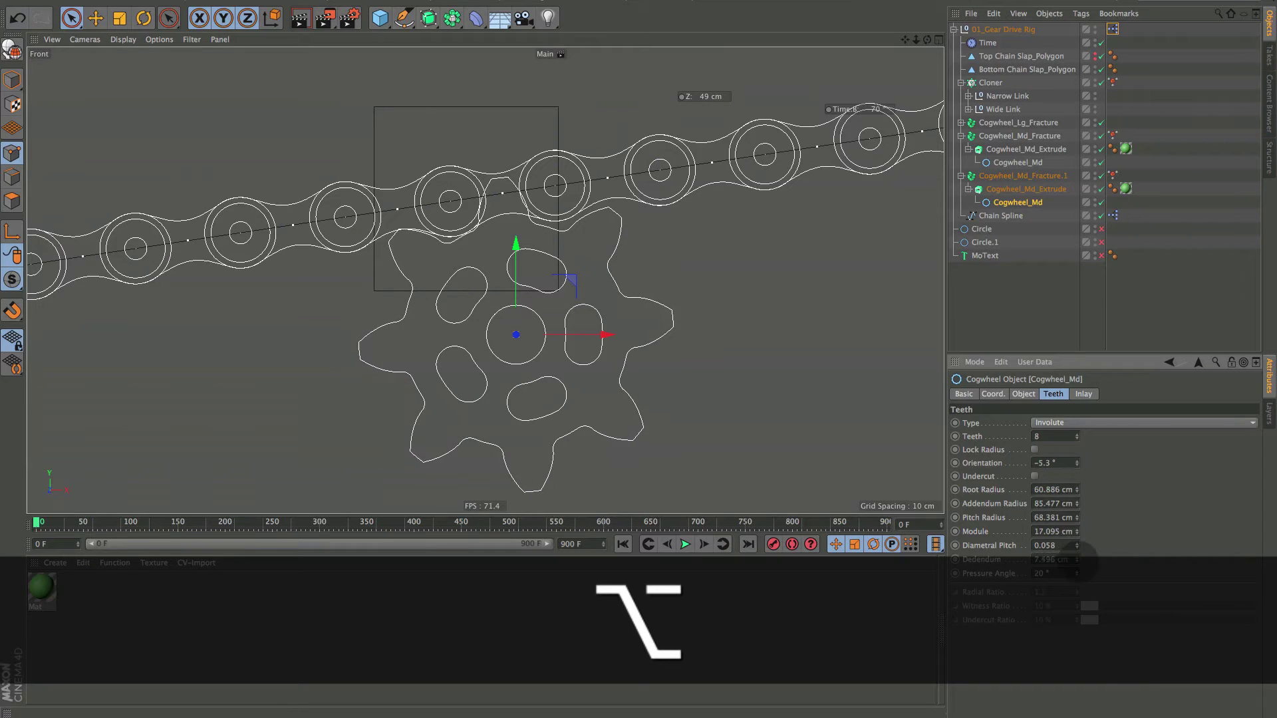
pyautogui.keyDown('alt'); pyautogui.moveTo(1078, 561); pyautogui.dragTo(1078, 543); pyautogui.keyUp('alt')
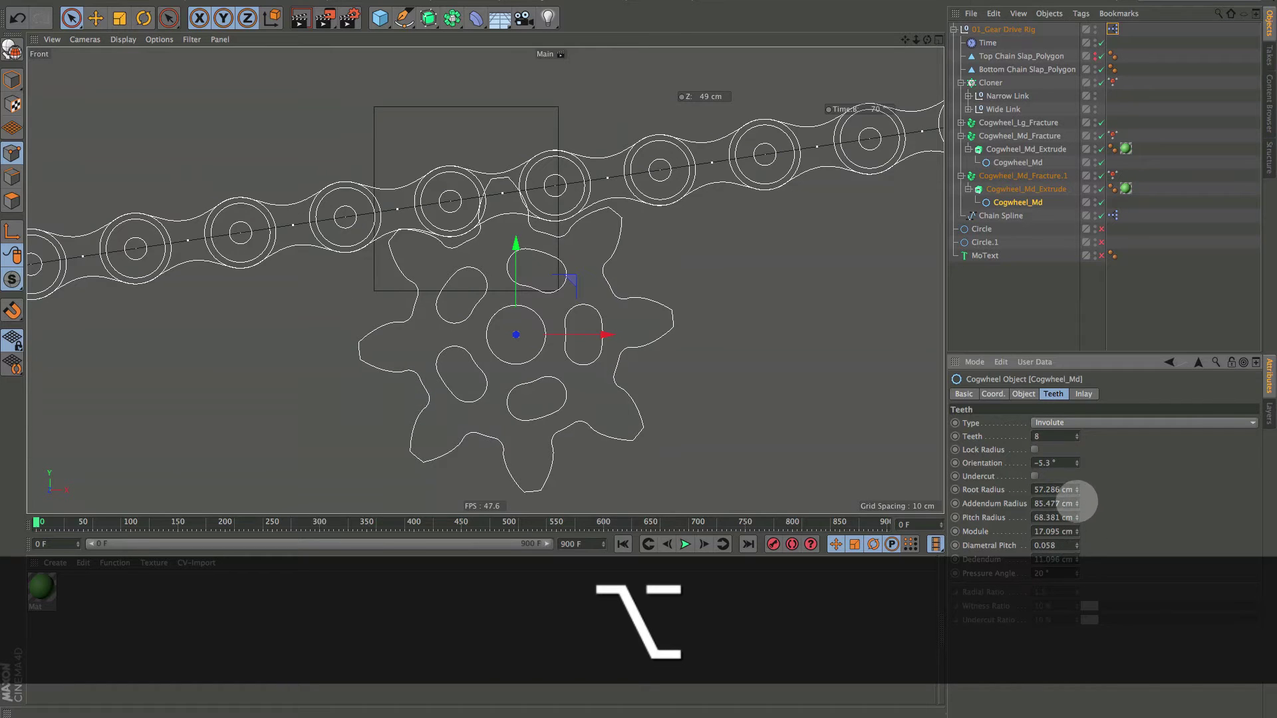
pyautogui.keyDown('alt'); pyautogui.moveTo(1077, 503); pyautogui.dragTo(1077, 513); pyautogui.keyUp('alt')
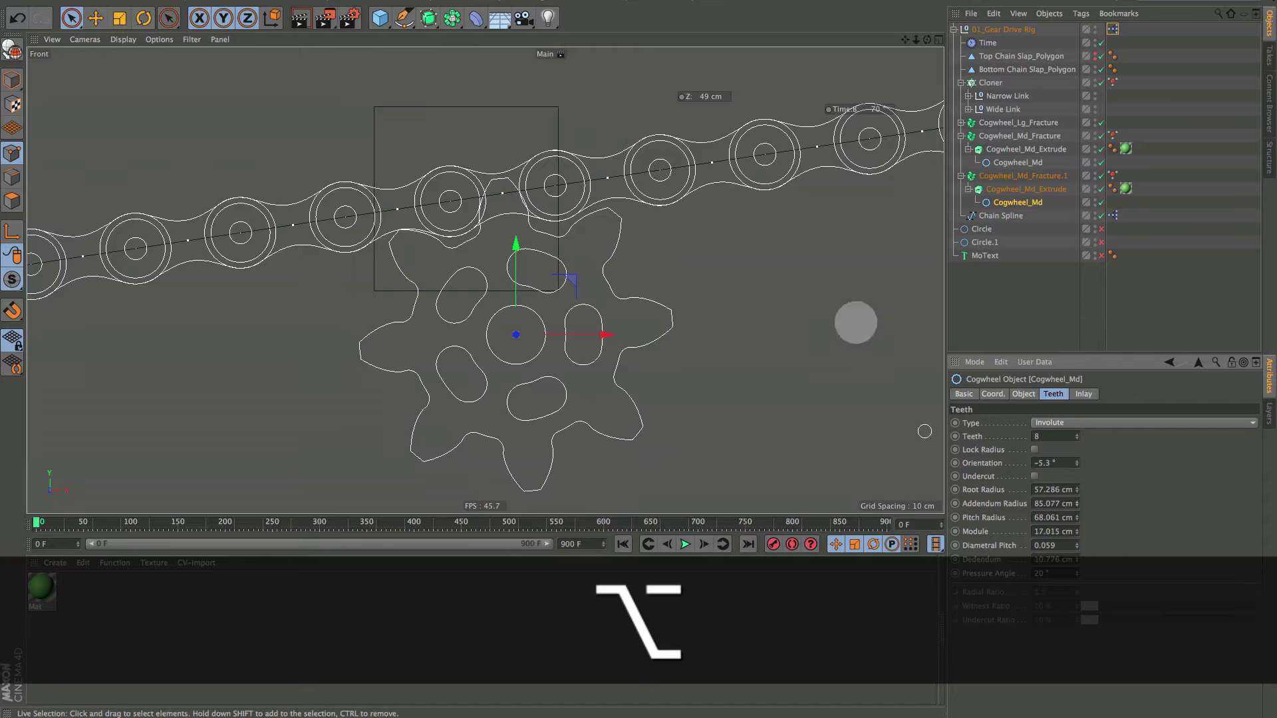
# Move the small Cogwheel_Md spline slightly up into the chain and raise the Bottom Chain Slap_Polygon a little.
pyautogui.moveTo(519, 244); pyautogui.dragTo(518, 235)
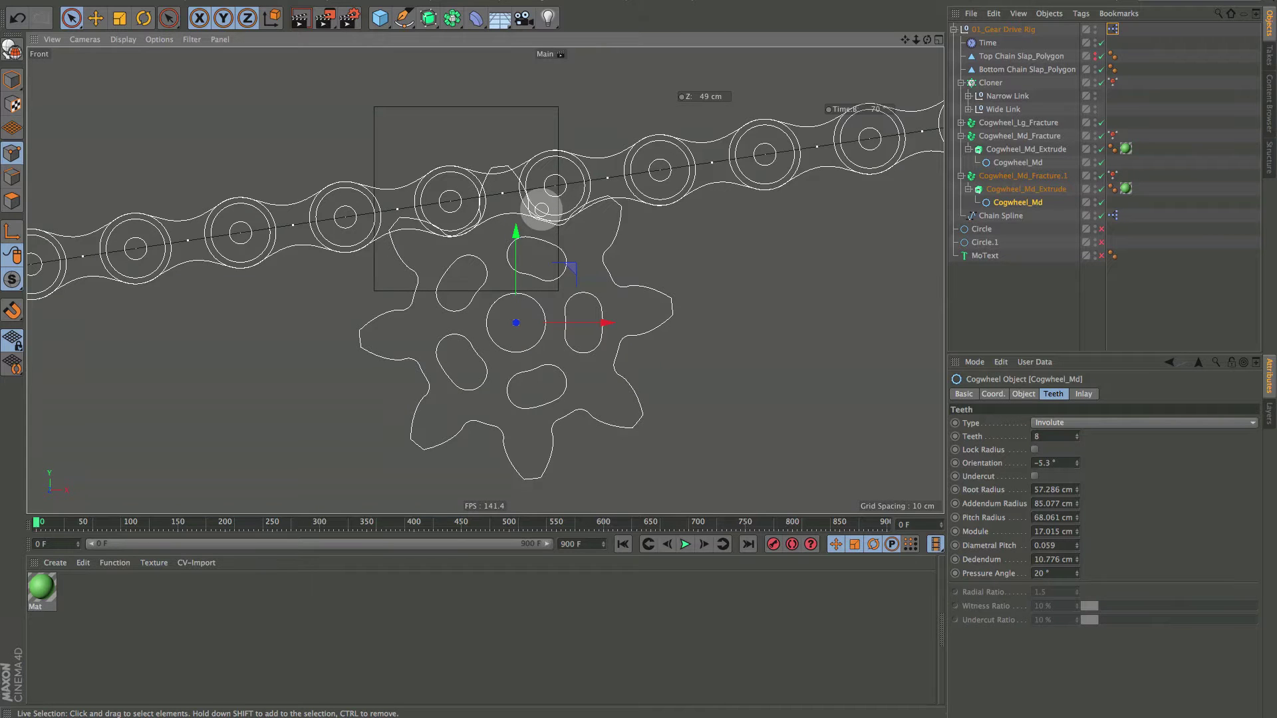
pyautogui.keyDown('alt'); pyautogui.moveTo(593, 348); pyautogui.dragTo(542, 339, button='right'); pyautogui.keyUp('alt')
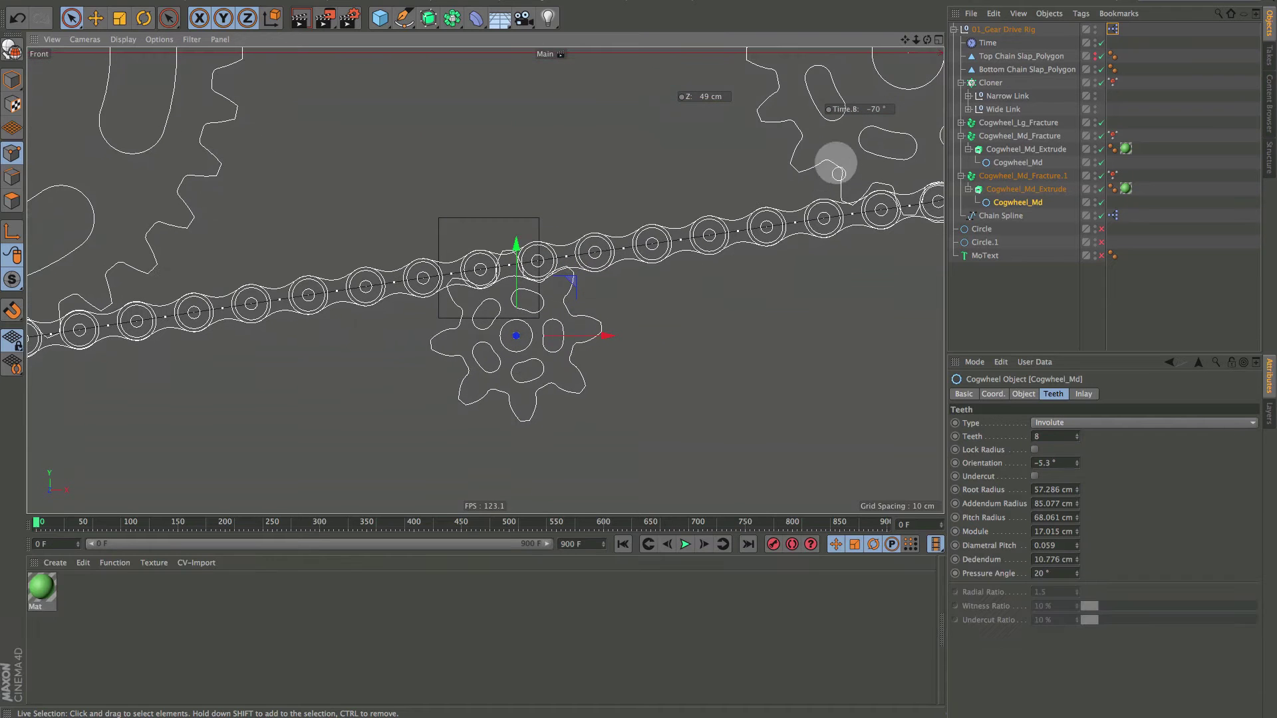
pyautogui.click(991, 70)
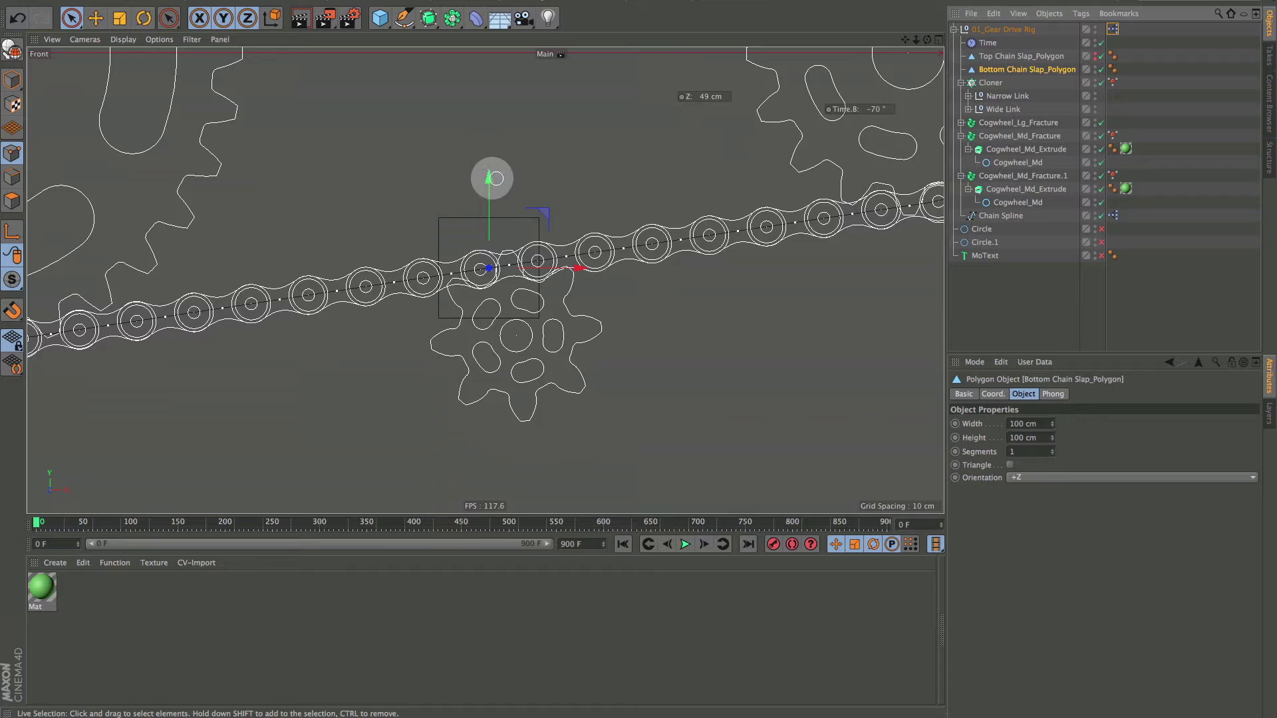
pyautogui.moveTo(489, 178); pyautogui.dragTo(489, 162)
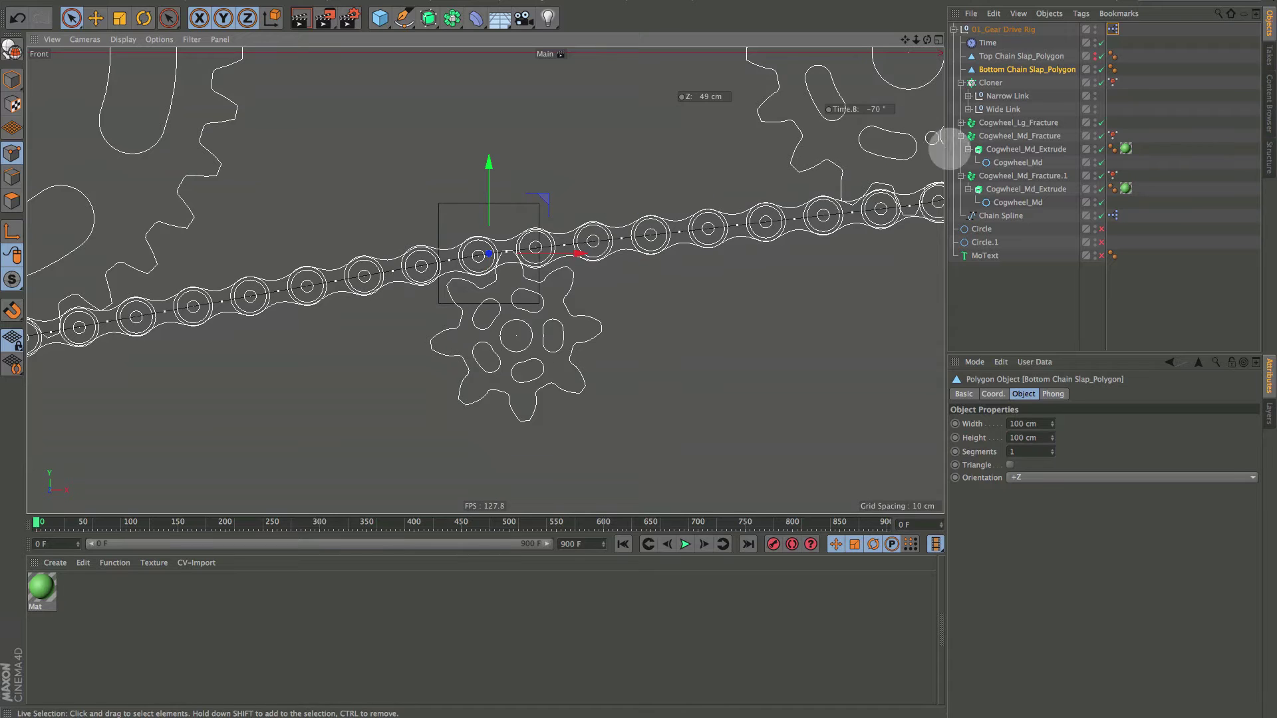
# Move the small cogwheel's extrude up to the raised chain and nudge it sideways to seat a tooth between two rollers.
pyautogui.click(997, 188)
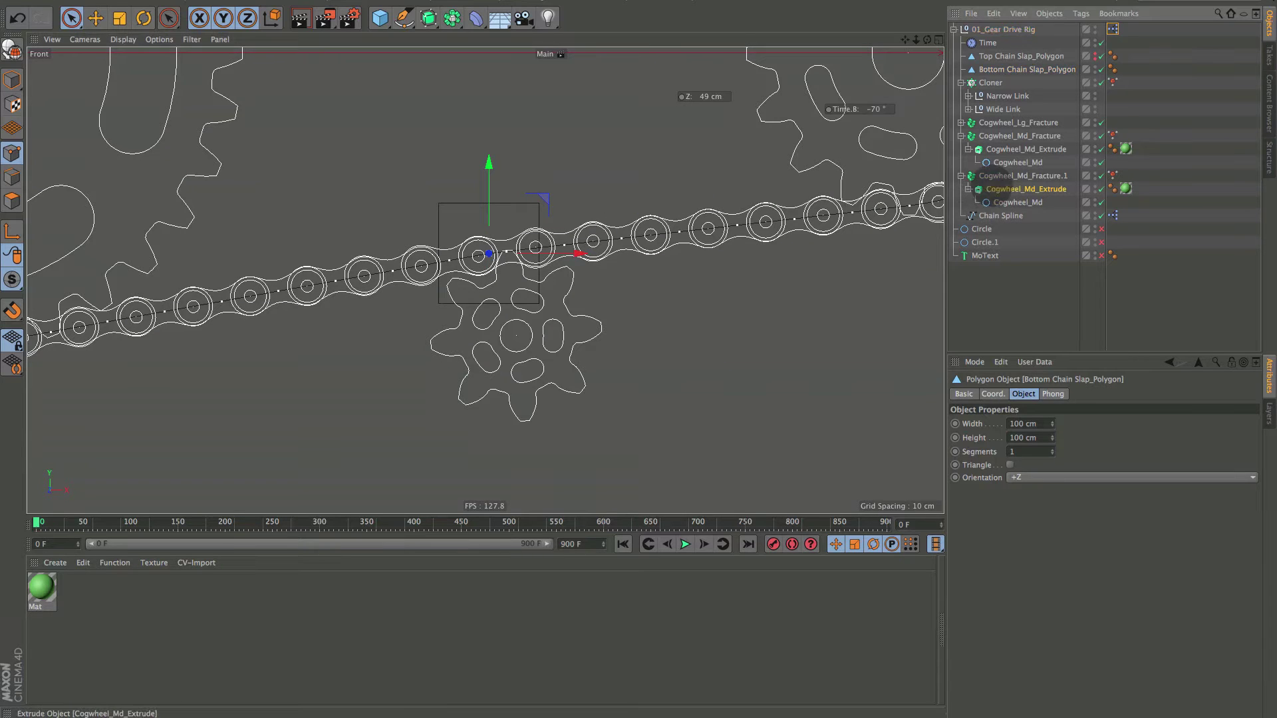
pyautogui.moveTo(517, 251); pyautogui.dragTo(516, 244)
pyautogui.keyDown('alt'); pyautogui.moveTo(543, 300); pyautogui.dragTo(584, 285, button='right'); pyautogui.keyUp('alt')
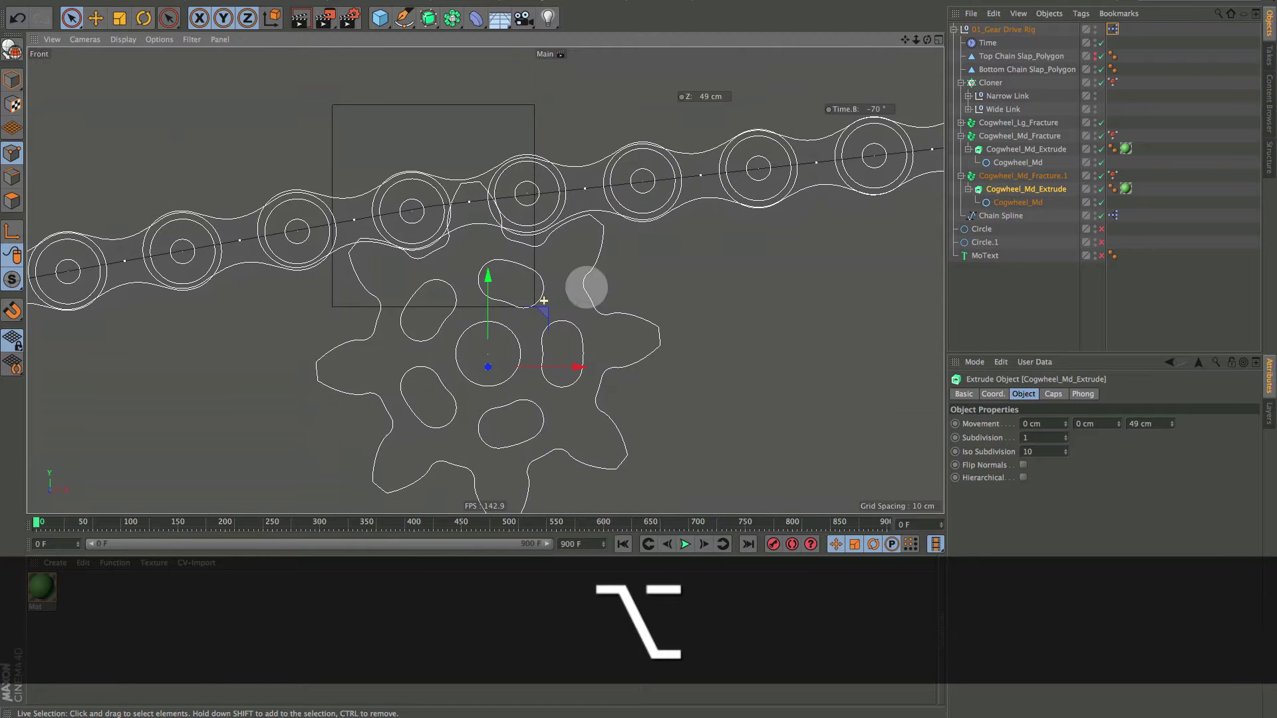
pyautogui.moveTo(569, 362); pyautogui.dragTo(575, 367)
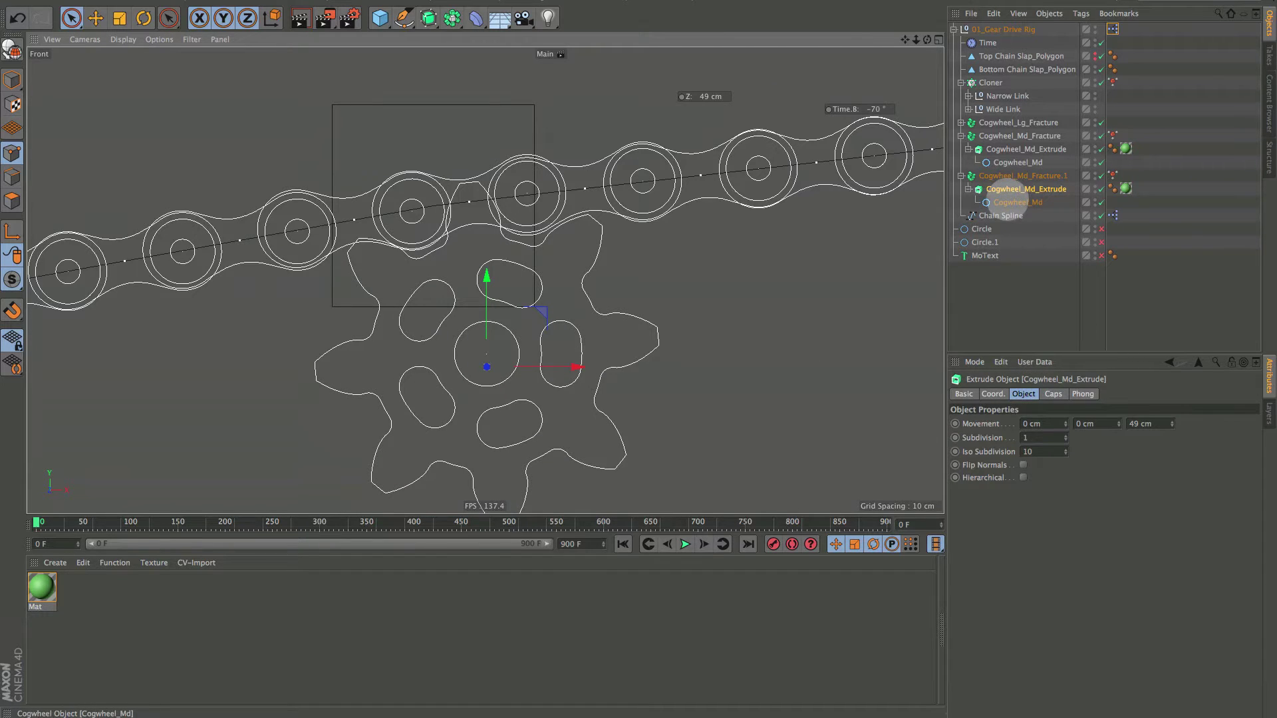
# Set the small cogwheel's tooth orientation to -3.6° and shift its spline slightly up and right between the rollers.
pyautogui.click(1016, 202)
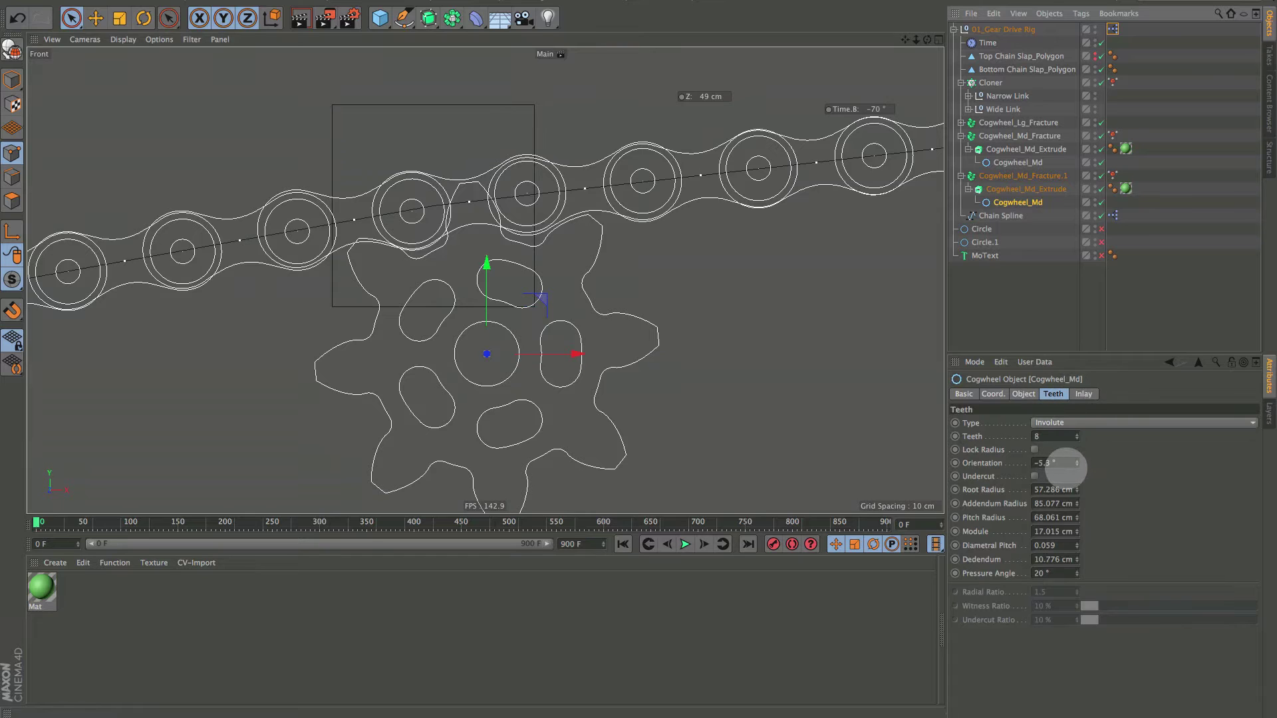
pyautogui.keyDown('alt'); pyautogui.click(1077, 463); pyautogui.keyUp('alt')
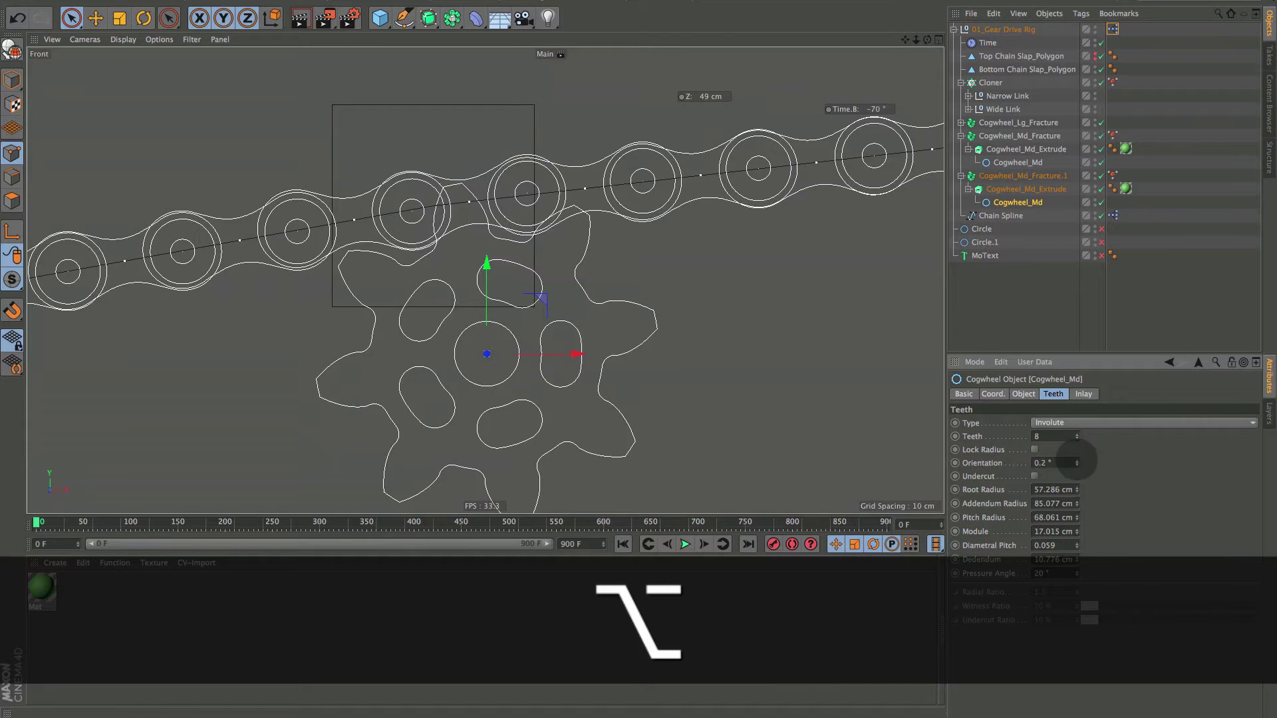
pyautogui.keyDown('alt'); pyautogui.moveTo(1077, 460); pyautogui.dragTo(1076, 471); pyautogui.keyUp('alt')
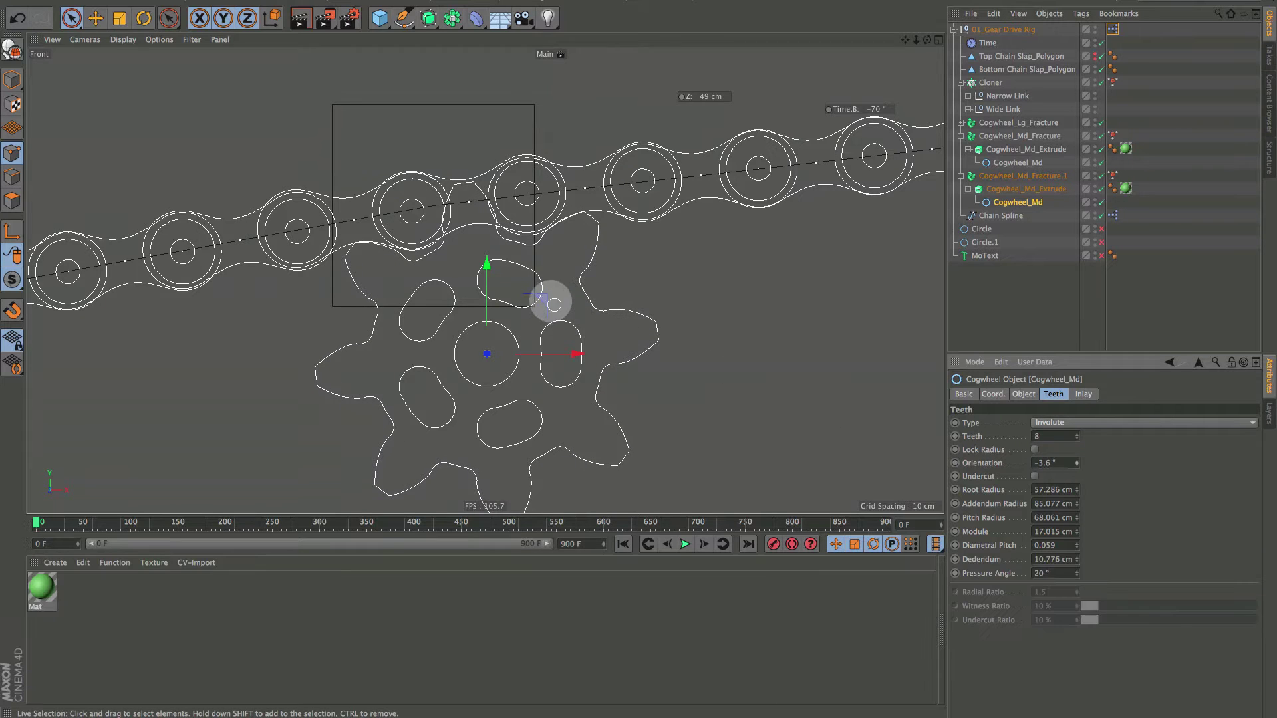
pyautogui.moveTo(538, 297); pyautogui.dragTo(545, 295)
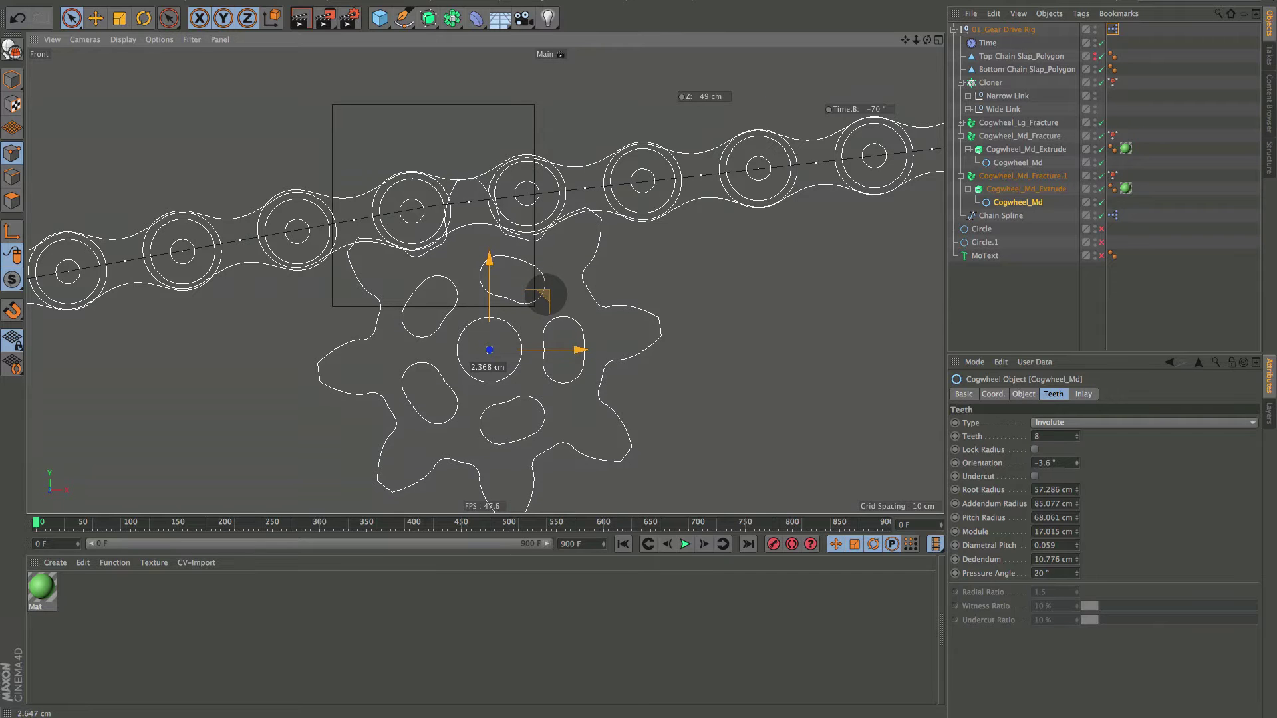
# Collapse both medium cogwheel fractures and set the Time effector strength of Cogwheel_Md_Fracture.1 to -400%.
pyautogui.moveTo(521, 296)
pyautogui.keyDown('alt'); pyautogui.mouseDown(button='right')
pyautogui.moveTo(421, 319)
pyautogui.moveTo(464, 333)
pyautogui.moveTo(505, 302)
pyautogui.mouseUp(button='right'); pyautogui.keyUp('alt')
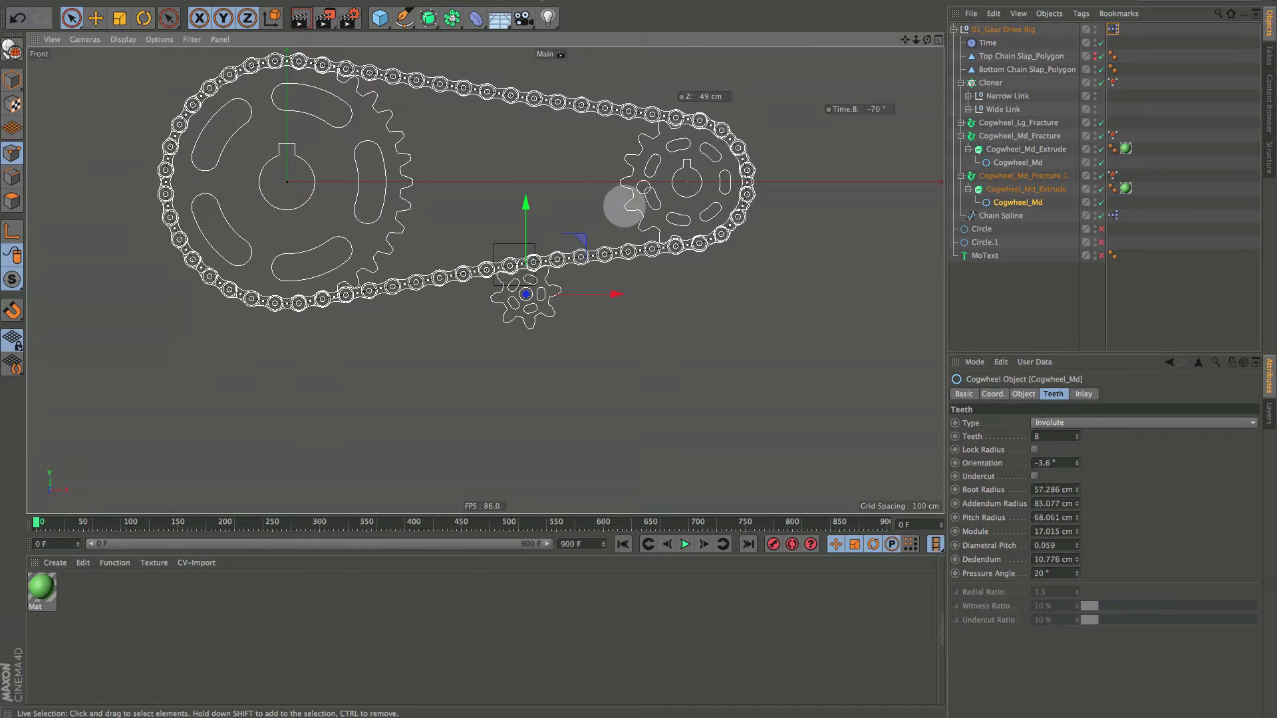
pyautogui.keyDown('alt'); pyautogui.moveTo(547, 302); pyautogui.dragTo(661, 154, button='right'); pyautogui.keyUp('alt')
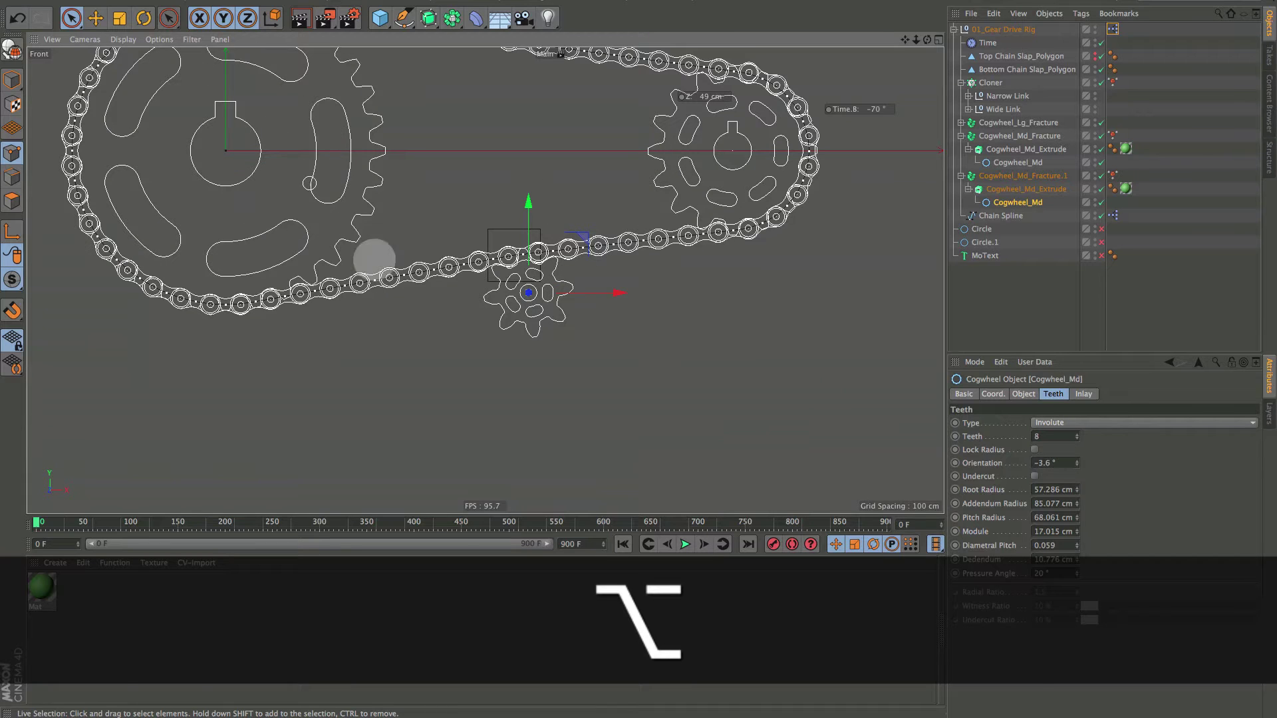
pyautogui.click(961, 176)
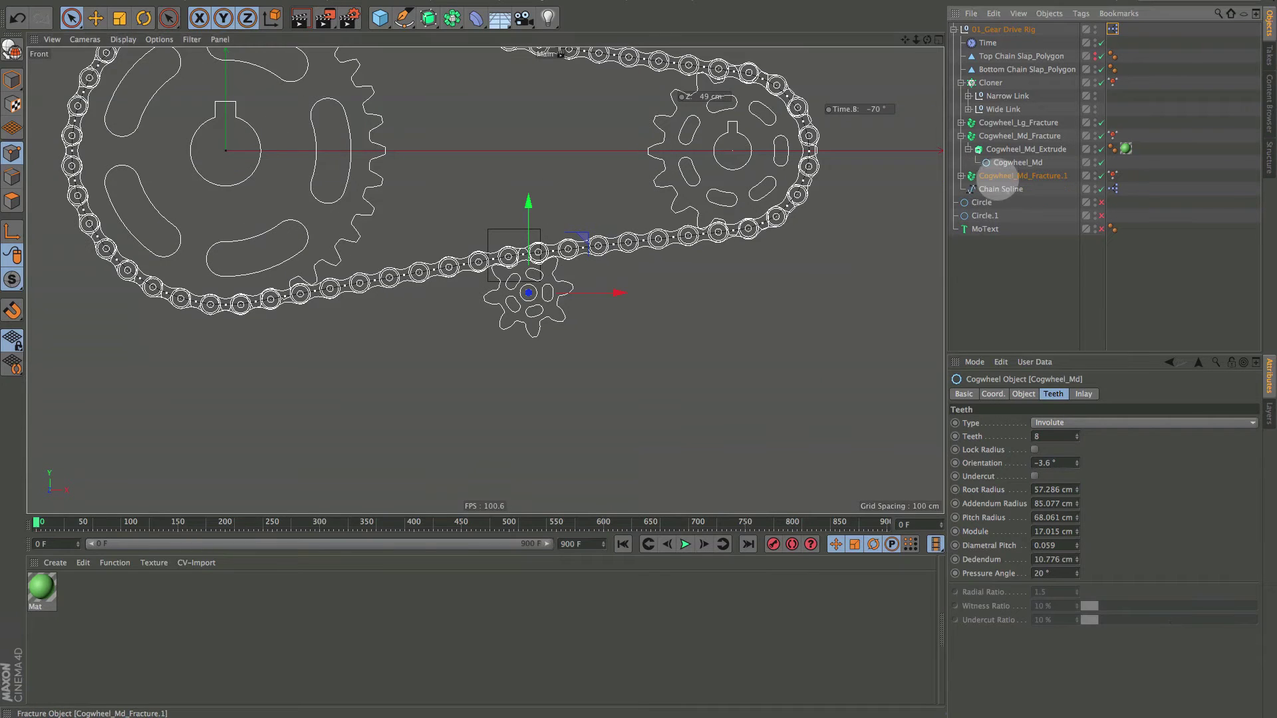
pyautogui.click(961, 136)
pyautogui.click(1004, 149)
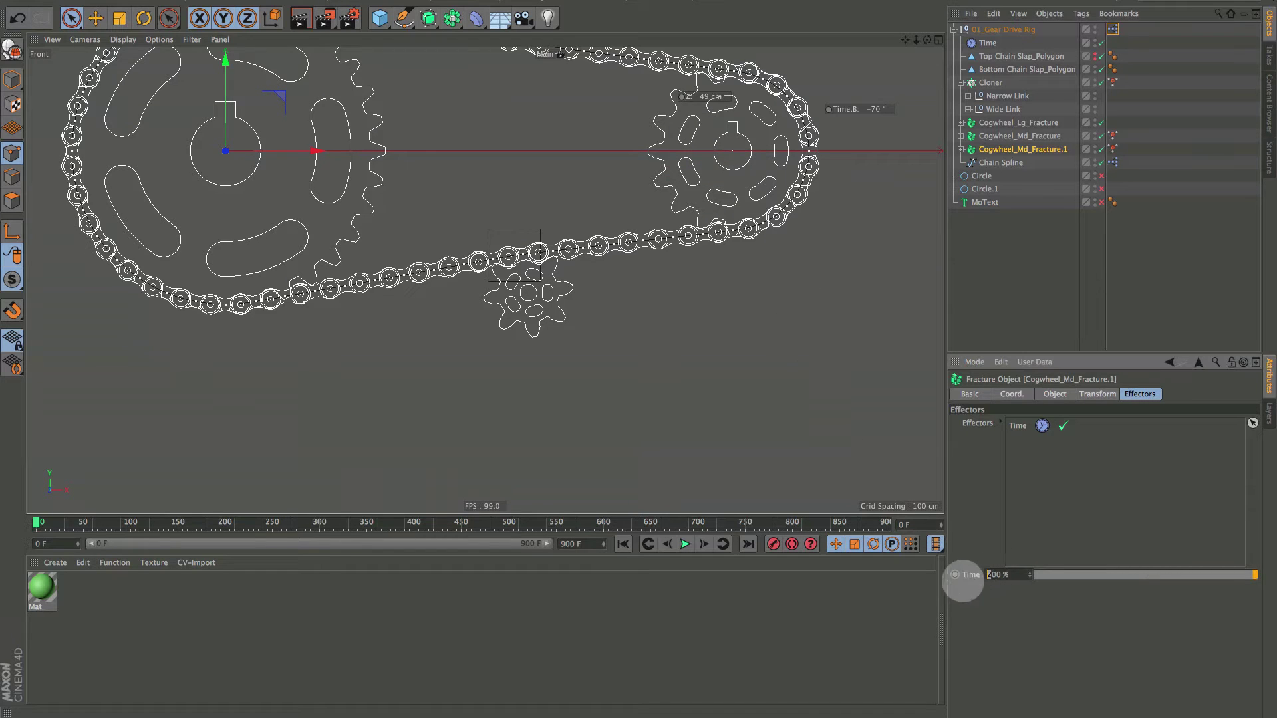
pyautogui.doubleClick(993, 575)
pyautogui.write('400')
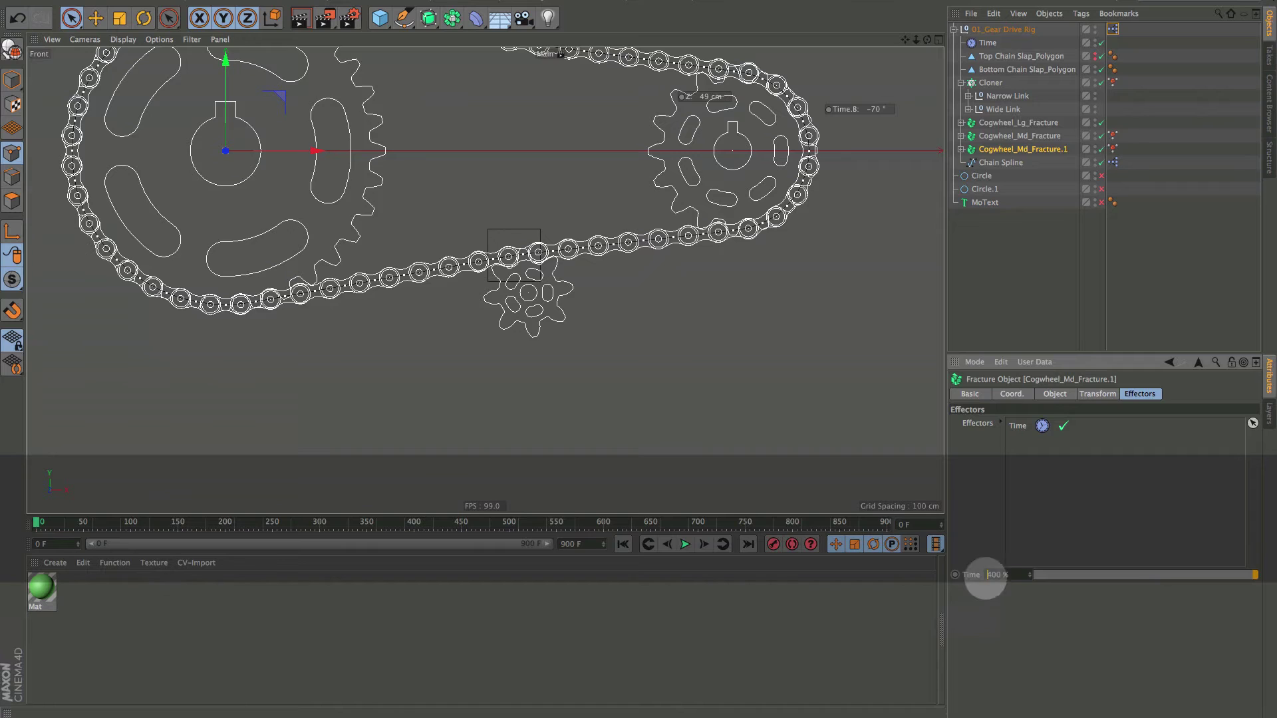
pyautogui.press('Return')
pyautogui.write('-')
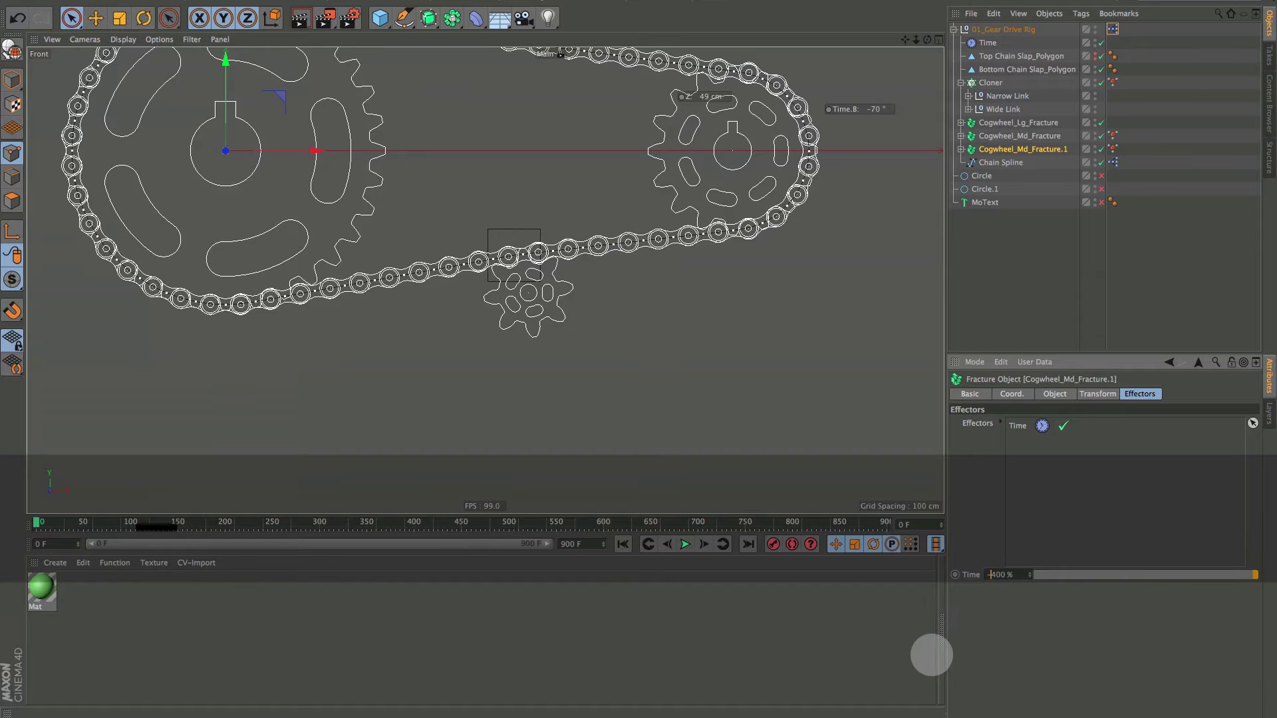
pyautogui.press('Return')
# Play the animation from afar and close up to check how the small cogwheel meshes with the chain, then return to frame 0.
pyautogui.keyDown('alt'); pyautogui.moveTo(633, 362); pyautogui.dragTo(622, 433, button='middle'); pyautogui.keyUp('alt')
pyautogui.click(685, 544)
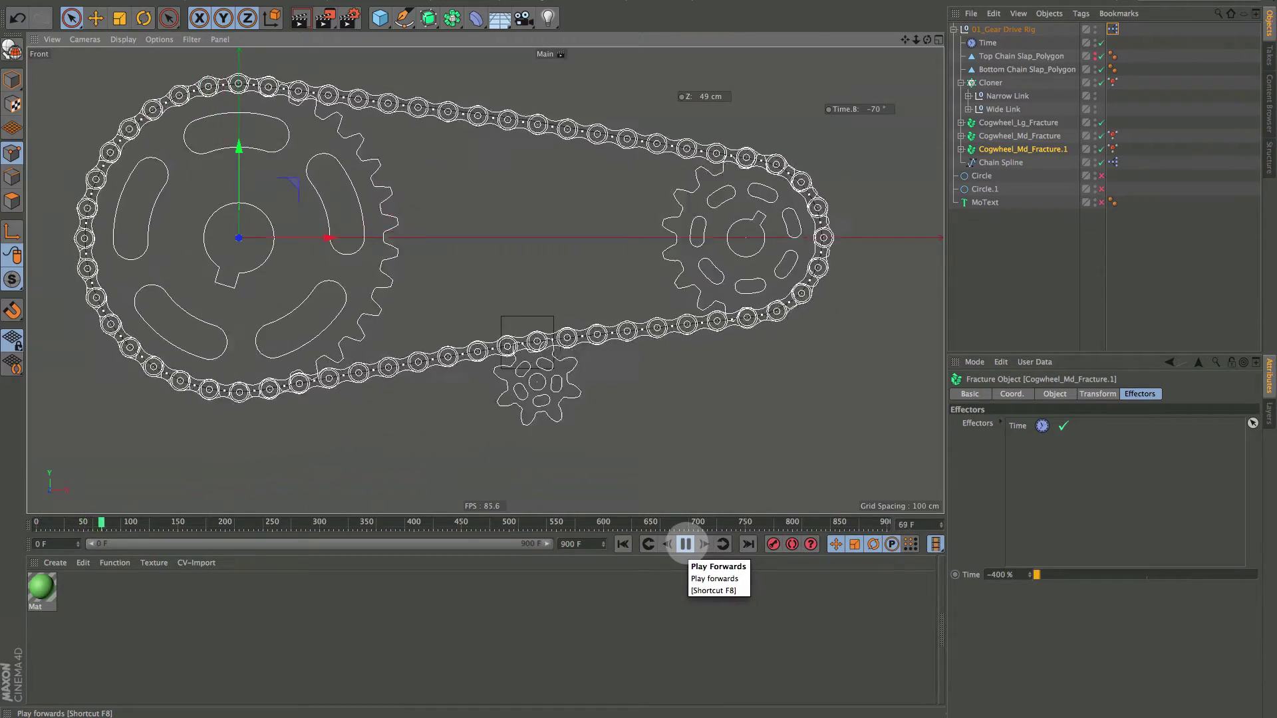
pyautogui.click(685, 544)
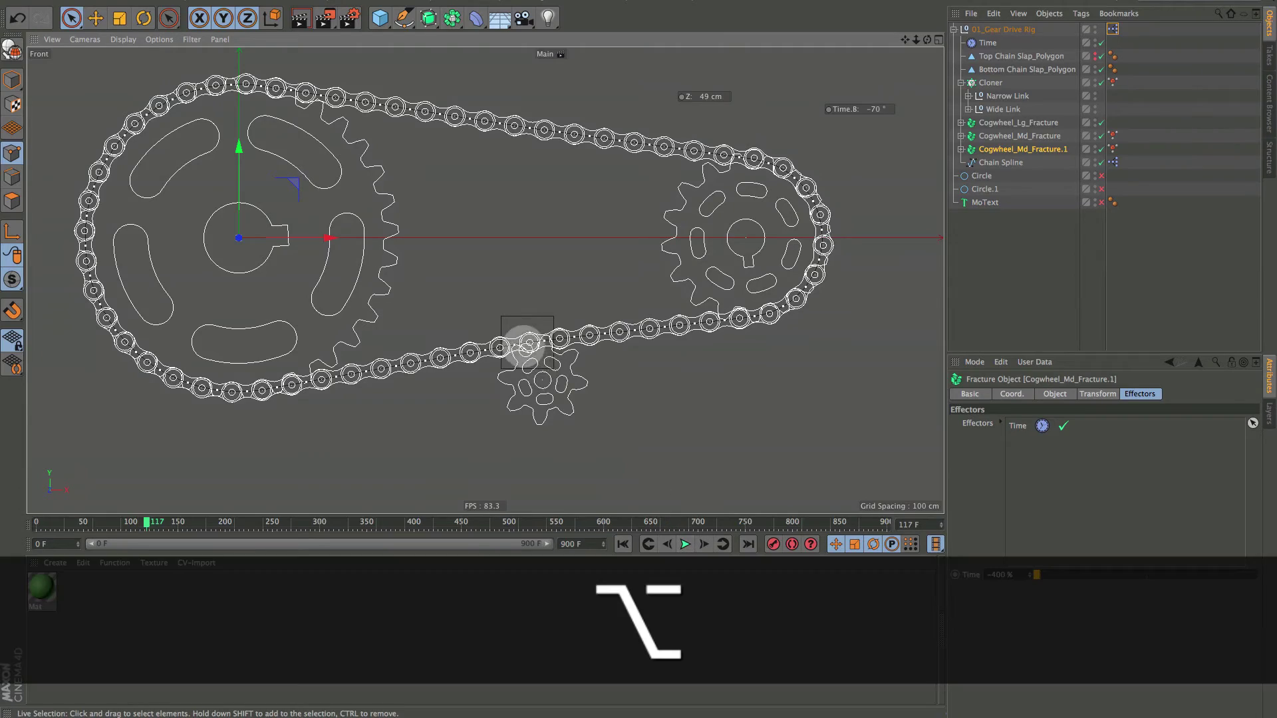
pyautogui.keyDown('alt'); pyautogui.moveTo(527, 338); pyautogui.dragTo(647, 465, button='right'); pyautogui.keyUp('alt')
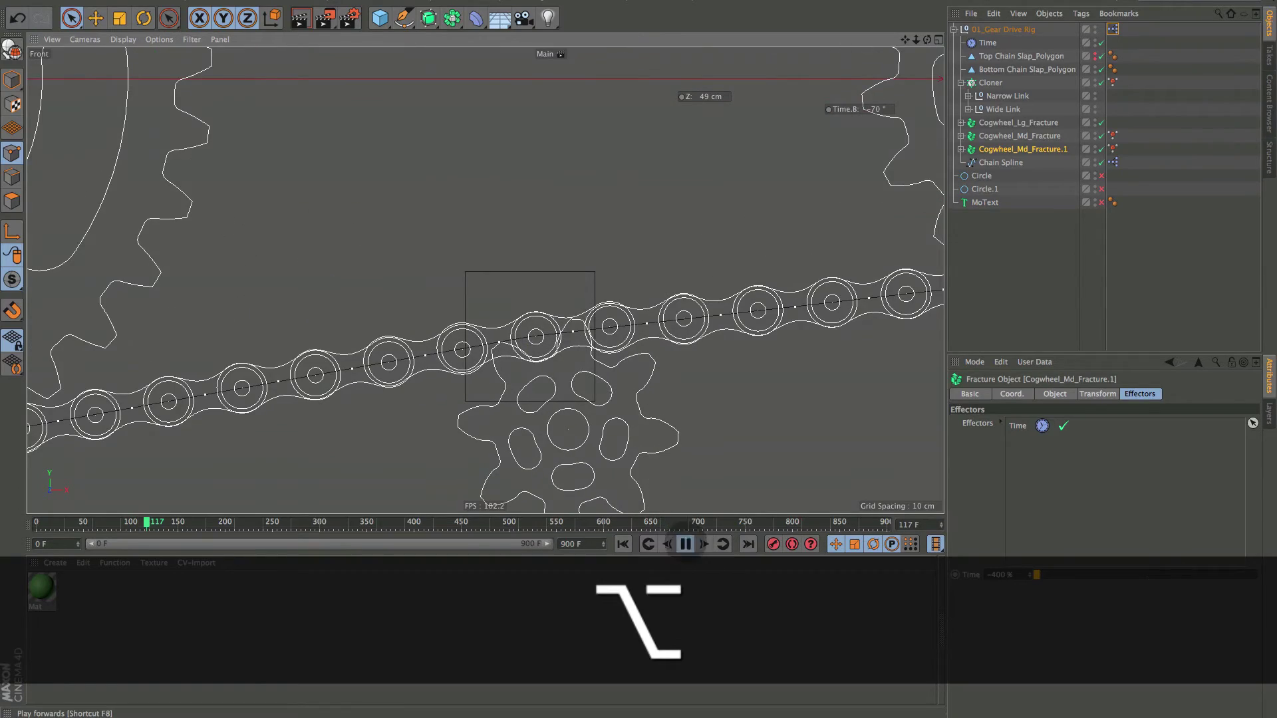
pyautogui.click(685, 544)
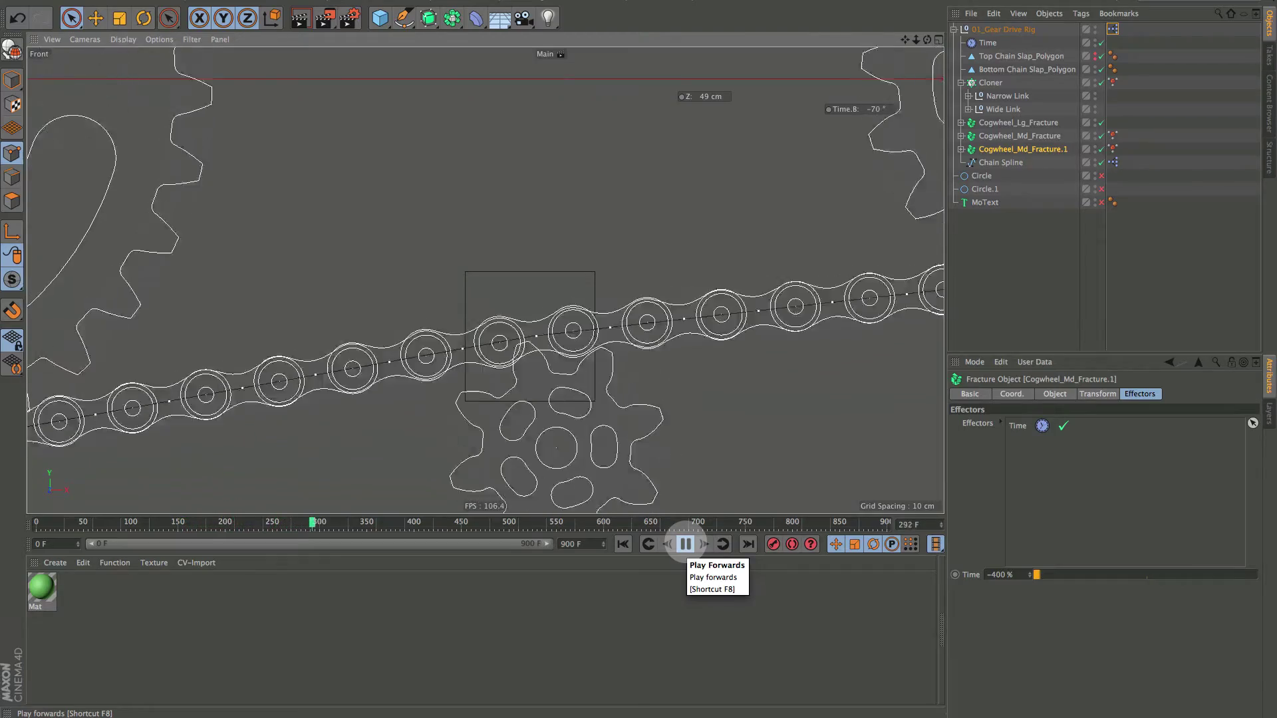
pyautogui.click(685, 544)
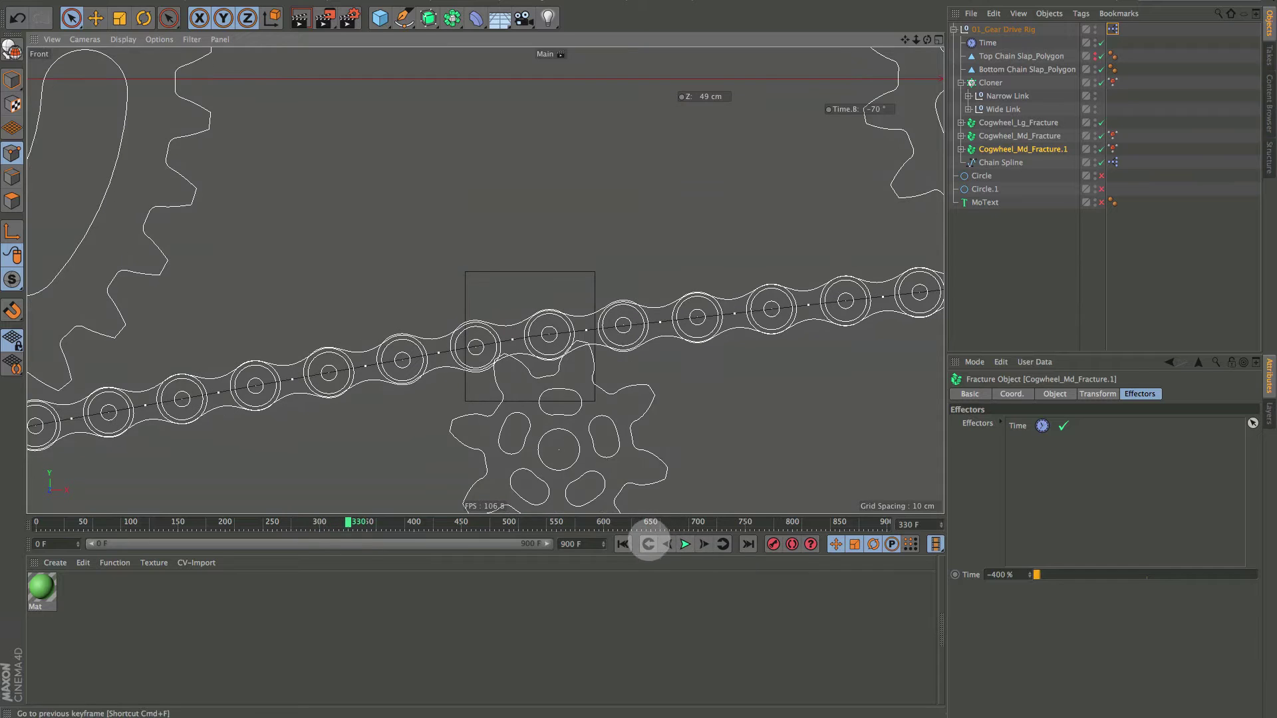
pyautogui.click(625, 545)
pyautogui.keyDown('alt'); pyautogui.moveTo(564, 390); pyautogui.dragTo(524, 252, button='middle'); pyautogui.keyUp('alt')
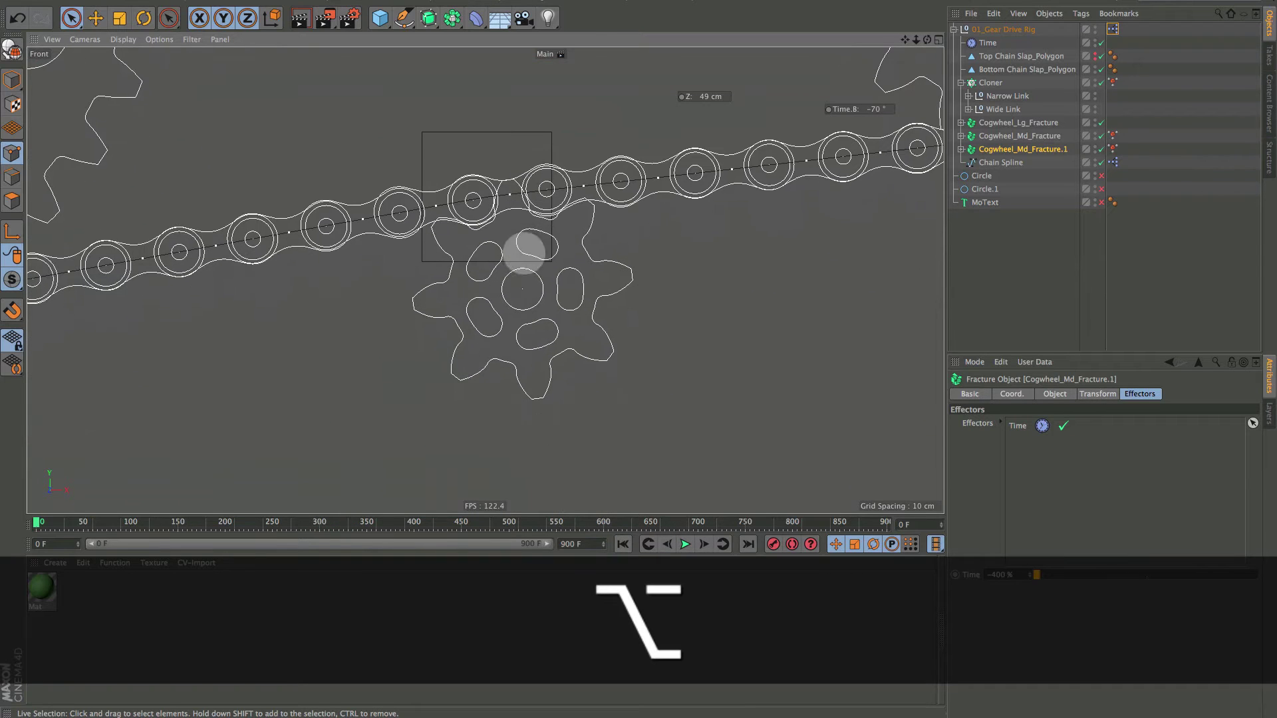
# Expand Cogwheel_Md_Fracture.1 and center the small cogwheel's extrude axis on its Cogwheel_Md spline using Center Parent to.
pyautogui.keyDown('alt'); pyautogui.click(961, 149); pyautogui.keyUp('alt')
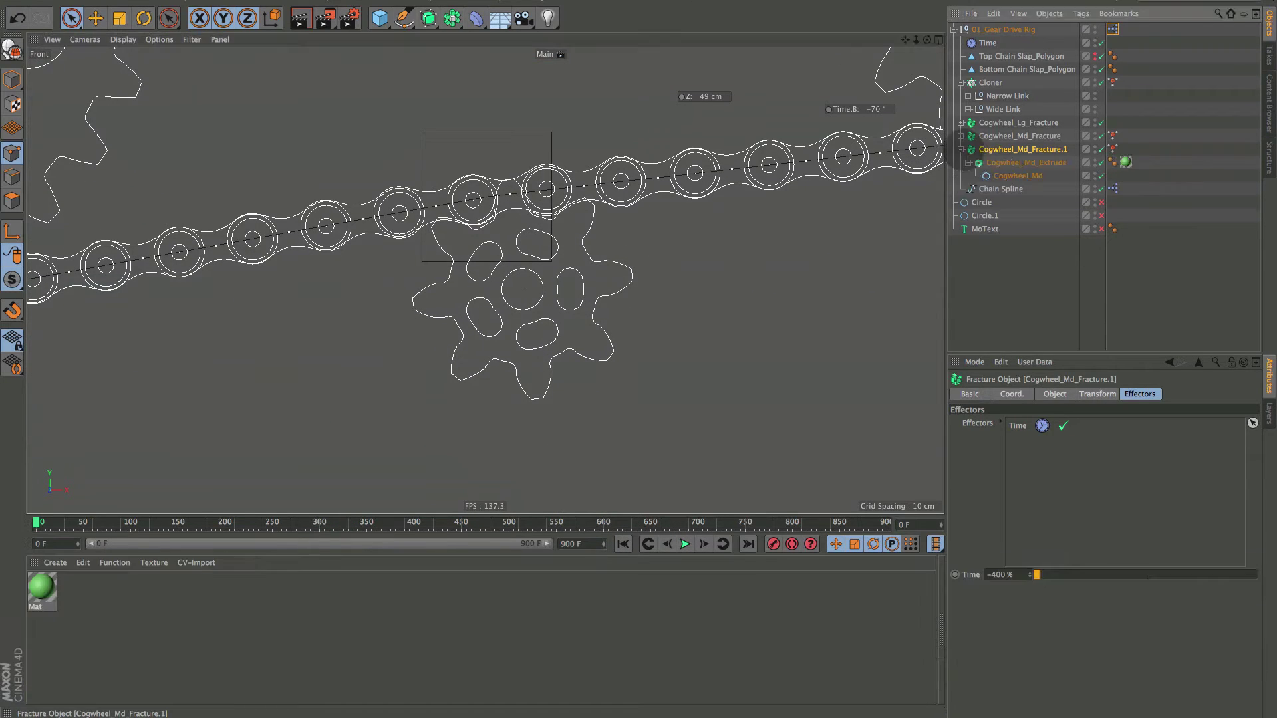
pyautogui.click(991, 160)
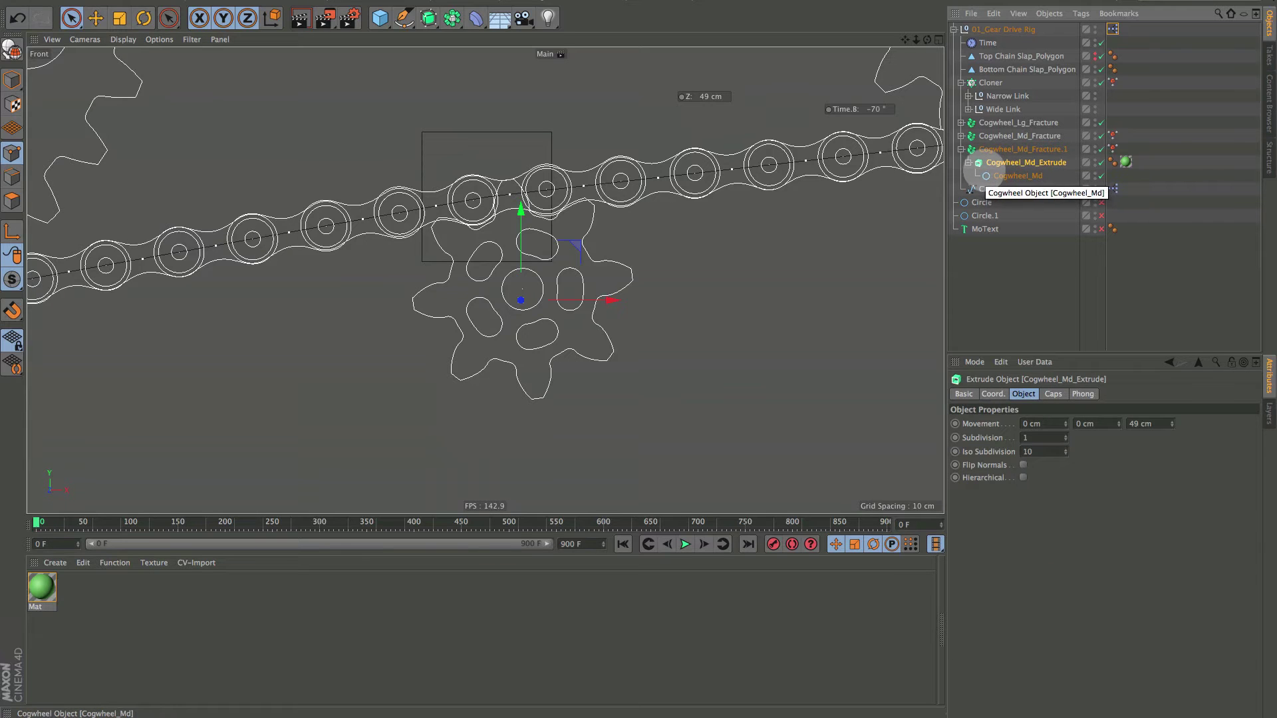
pyautogui.click(996, 175)
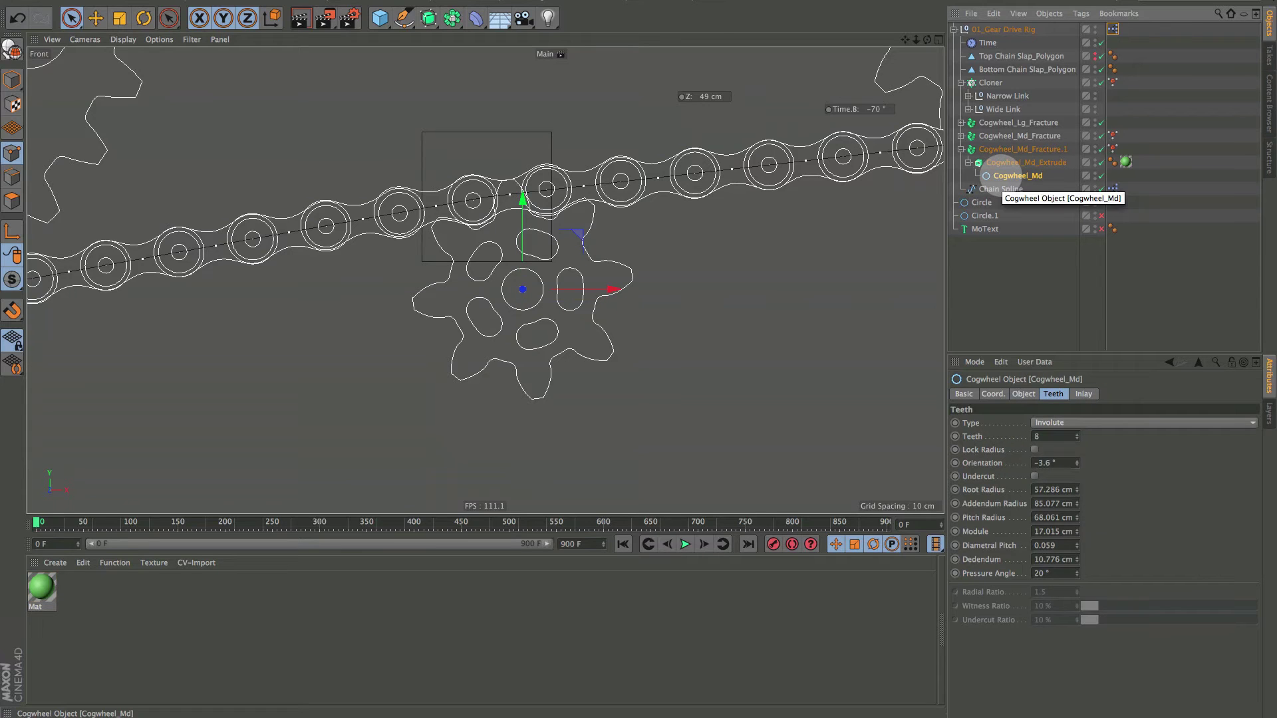
pyautogui.click(996, 162)
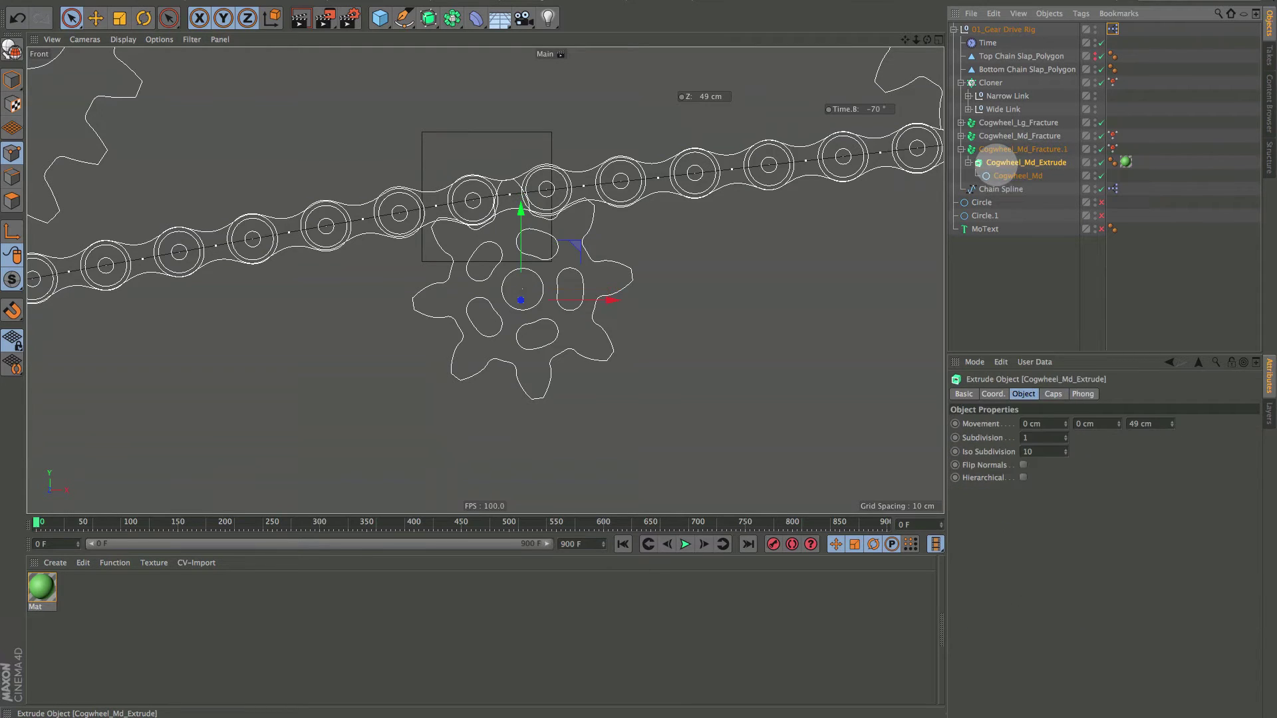
pyautogui.click(998, 176)
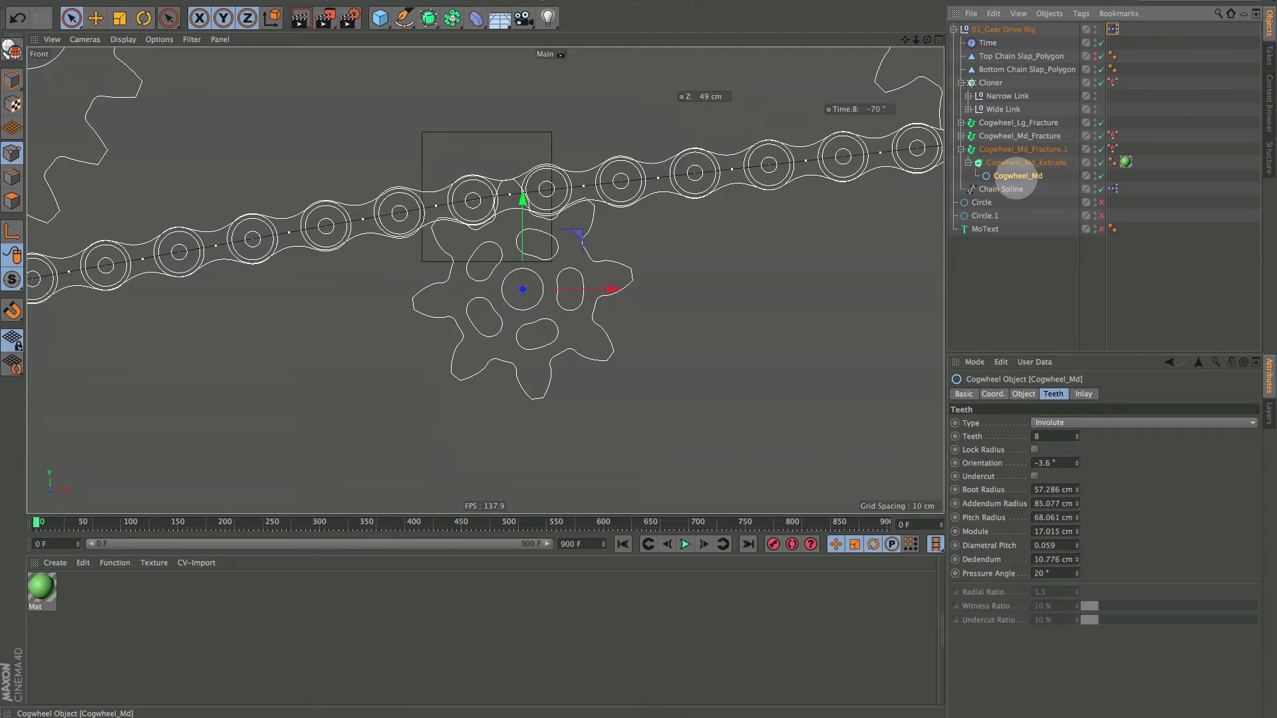
pyautogui.click(153, 2)
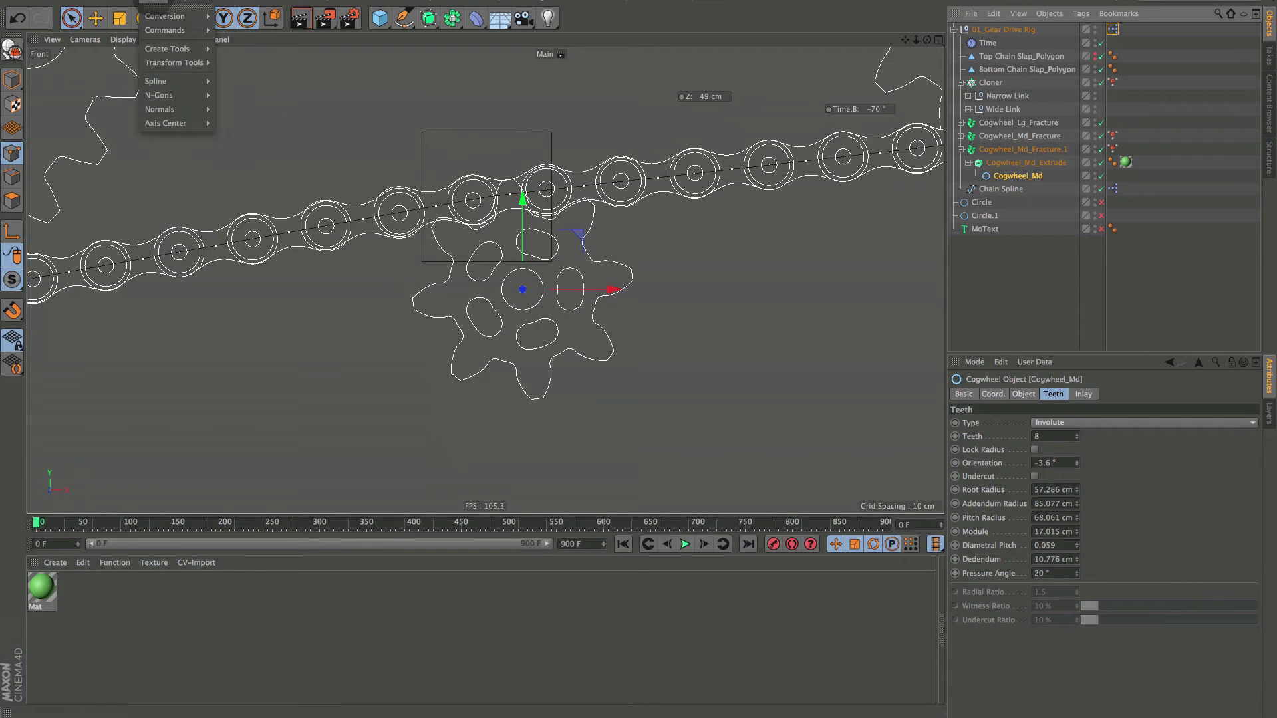
pyautogui.moveTo(176, 123)
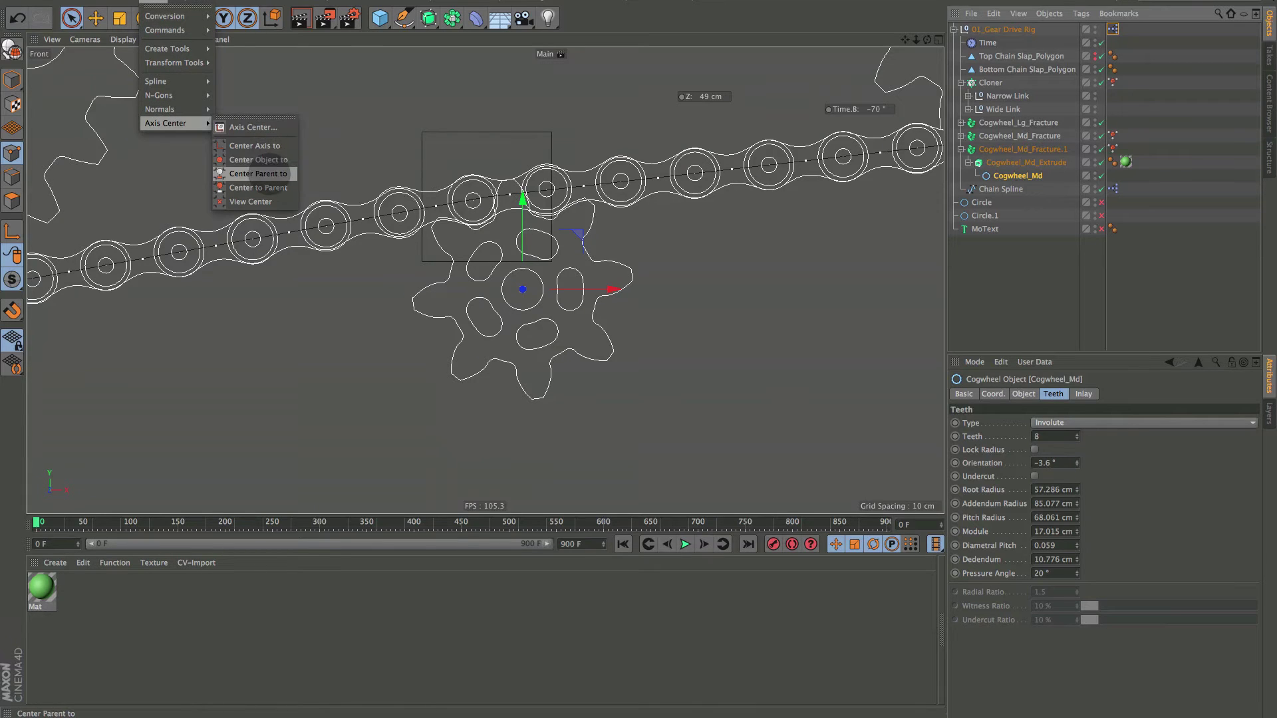
pyautogui.click(260, 174)
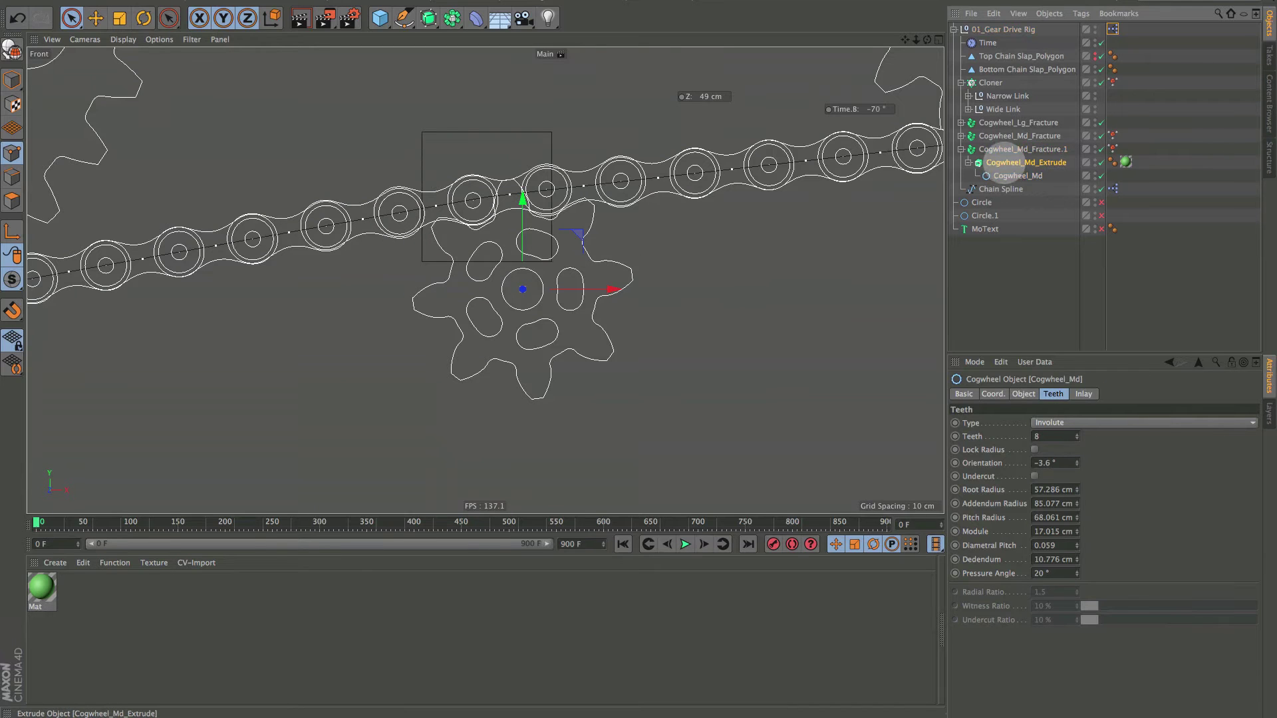
pyautogui.click(1016, 176)
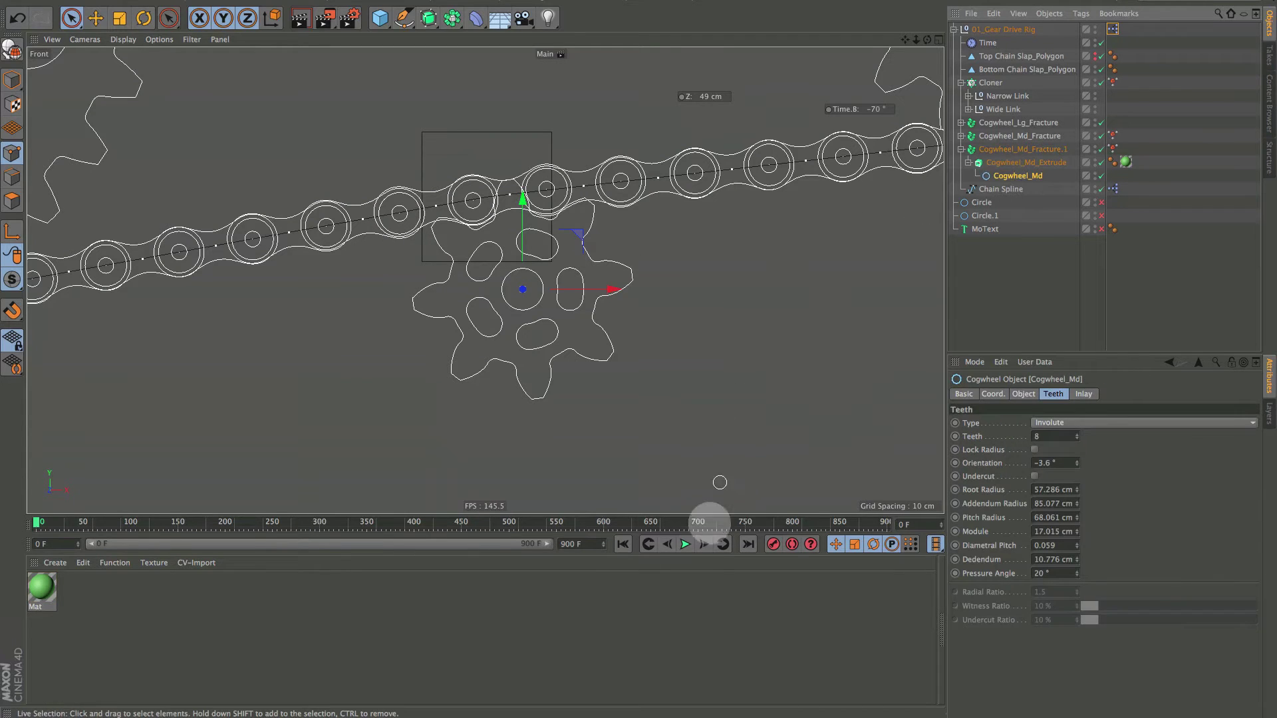
# Play the animation close up to check the small cogwheel's rotation about its center, and inspect the whole rig in perspective.
pyautogui.click(685, 544)
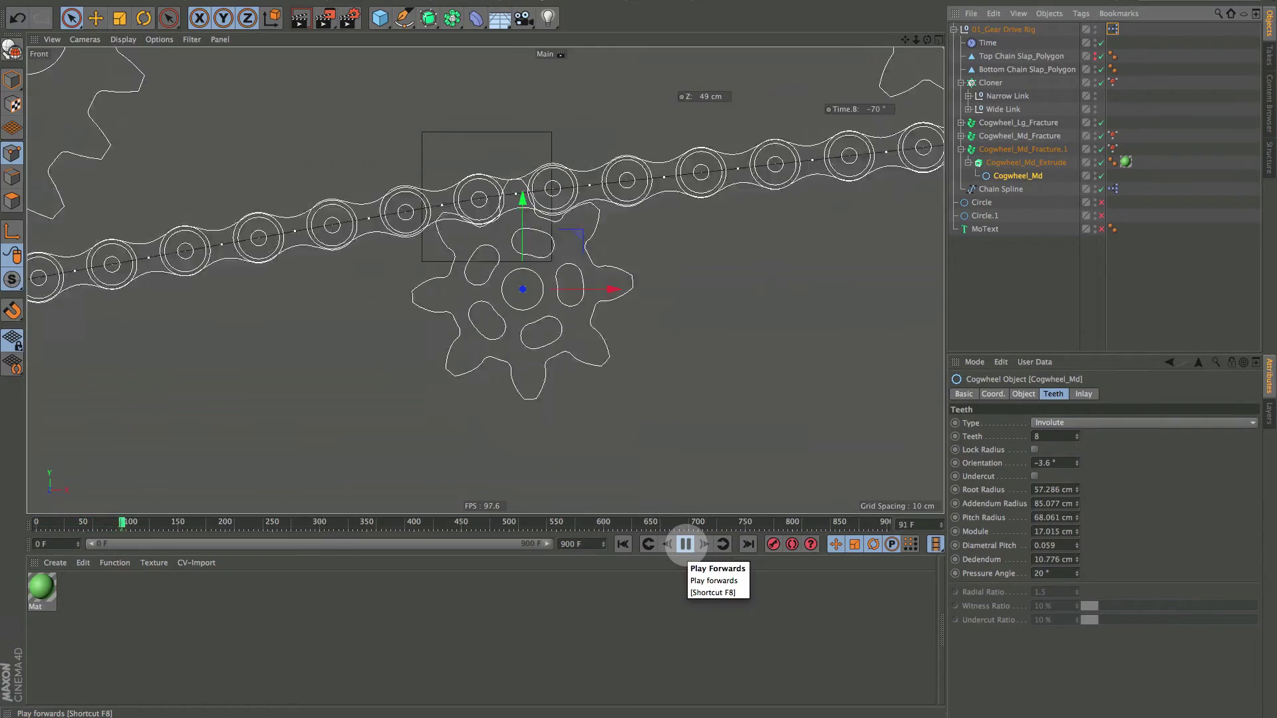
pyautogui.click(685, 544)
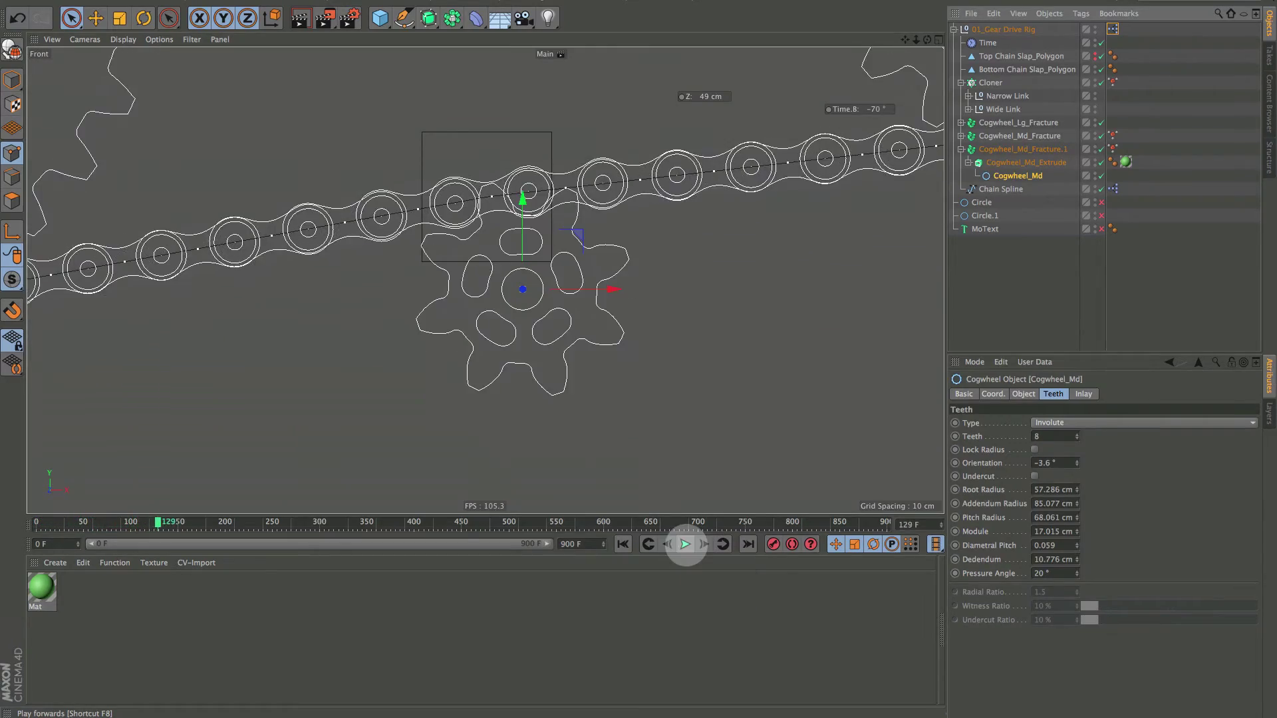
pyautogui.click(685, 544)
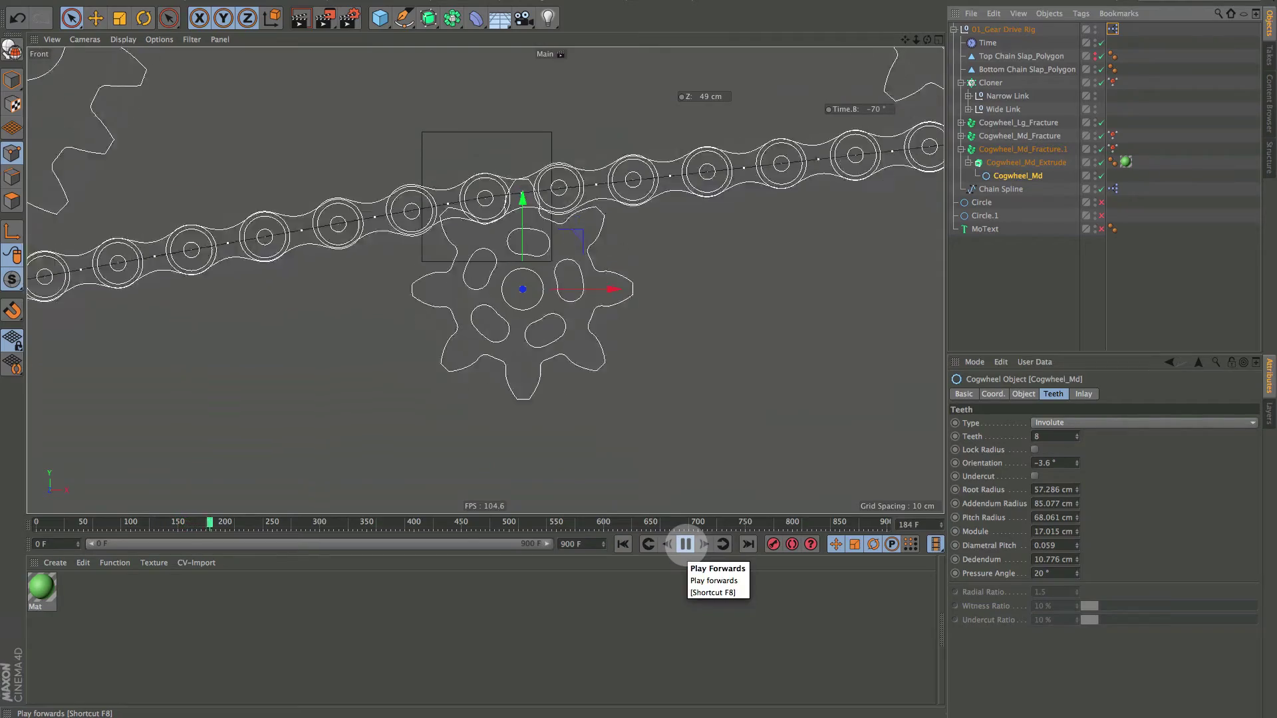
pyautogui.click(685, 544)
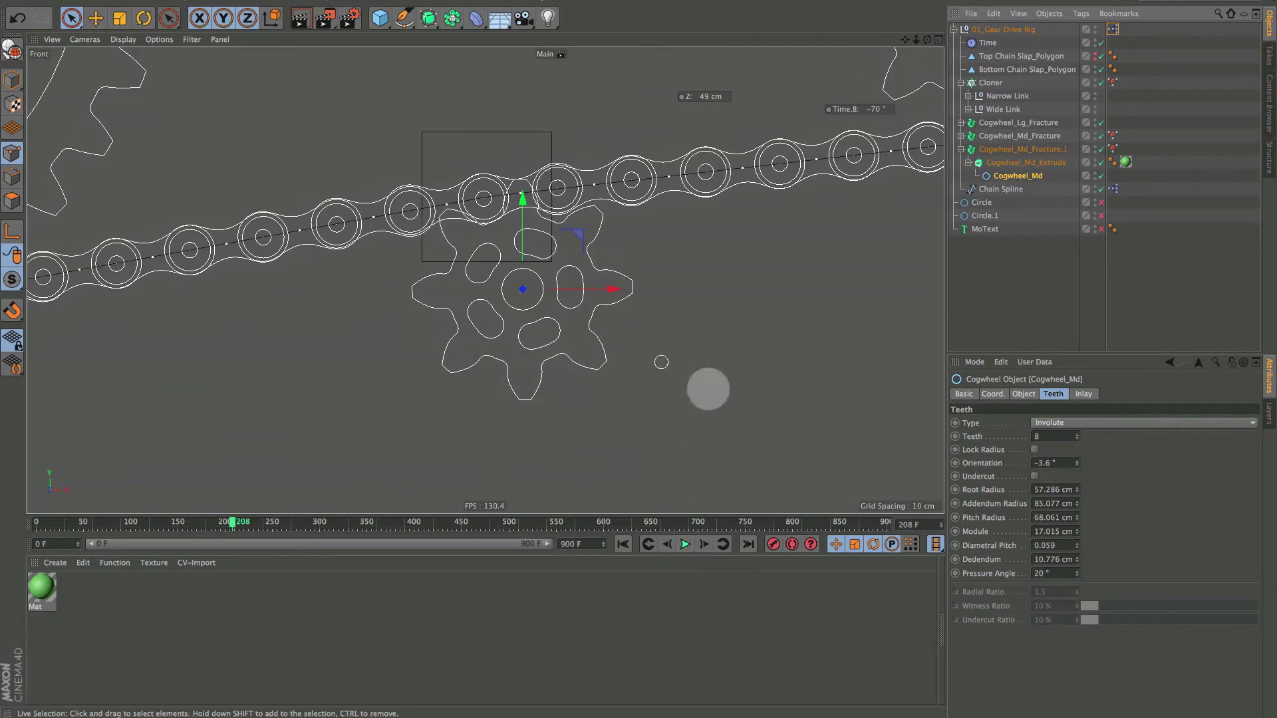
pyautogui.keyDown('alt'); pyautogui.moveTo(634, 320); pyautogui.dragTo(566, 364, button='right'); pyautogui.keyUp('alt')
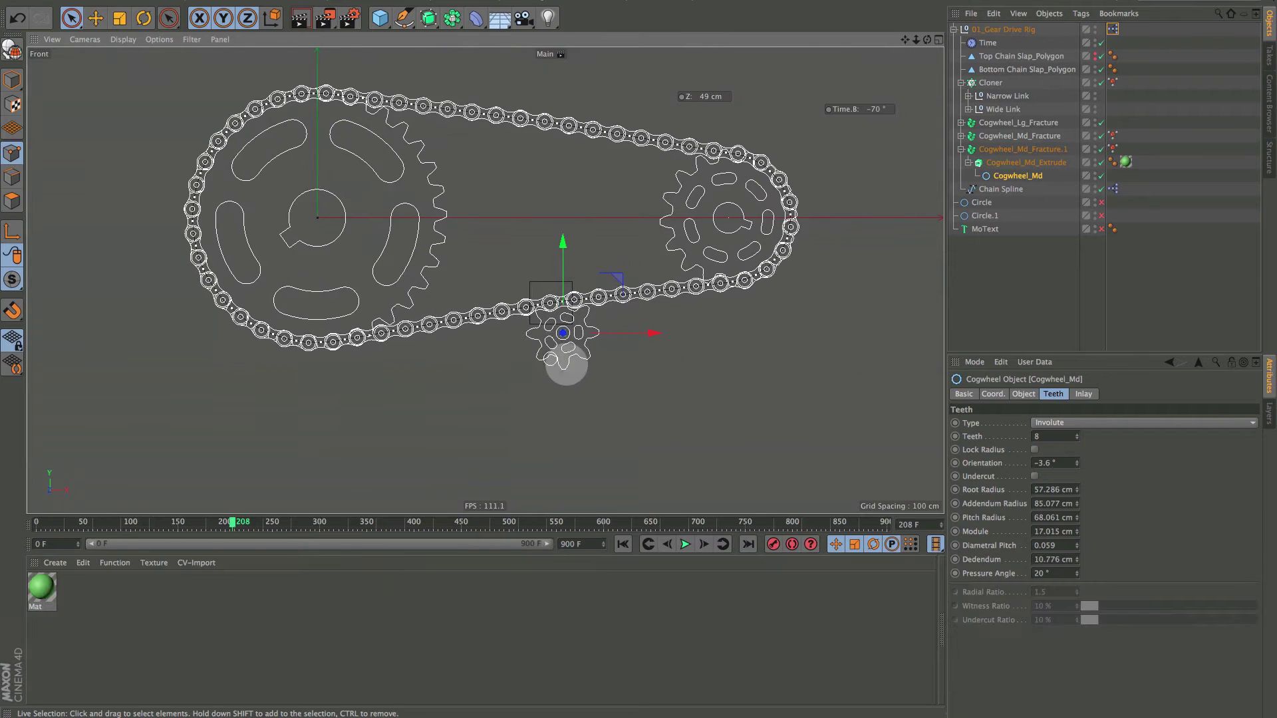
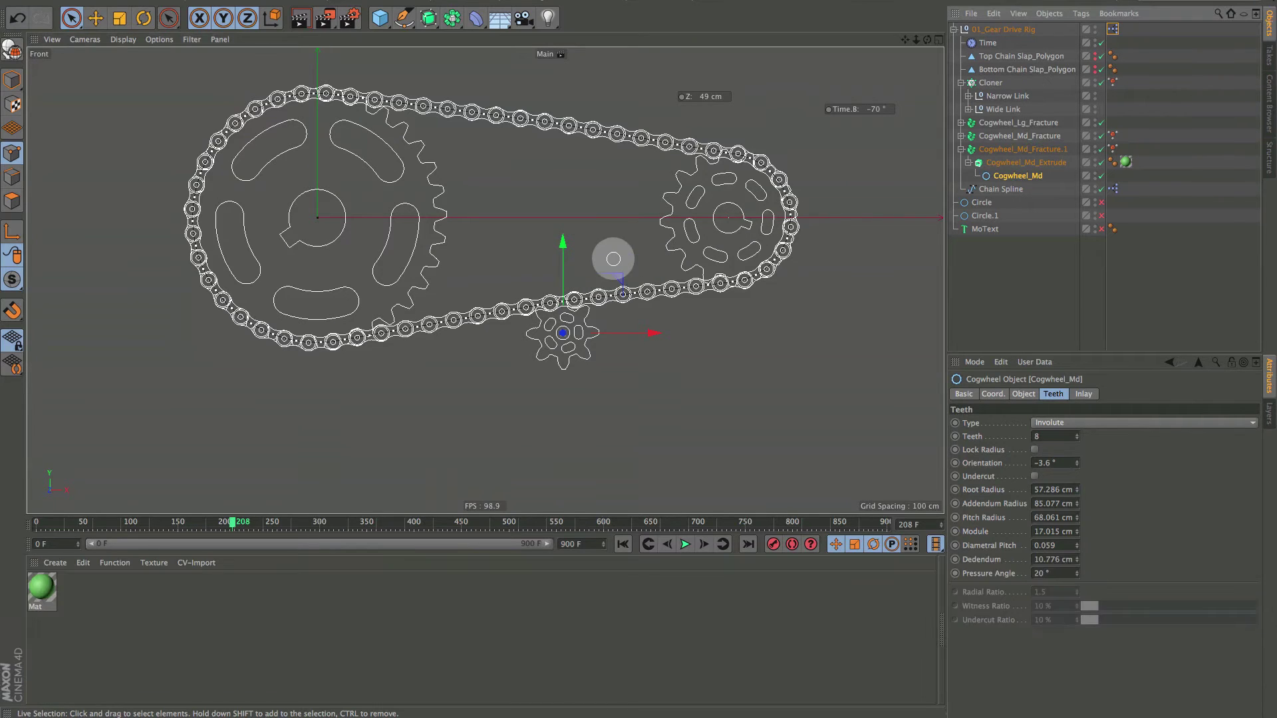
pyautogui.press('F1')
pyautogui.moveTo(632, 291)
pyautogui.keyDown('alt'); pyautogui.mouseDown()
pyautogui.moveTo(621, 356)
pyautogui.moveTo(516, 357)
pyautogui.moveTo(633, 354)
pyautogui.mouseUp(); pyautogui.keyUp('alt')
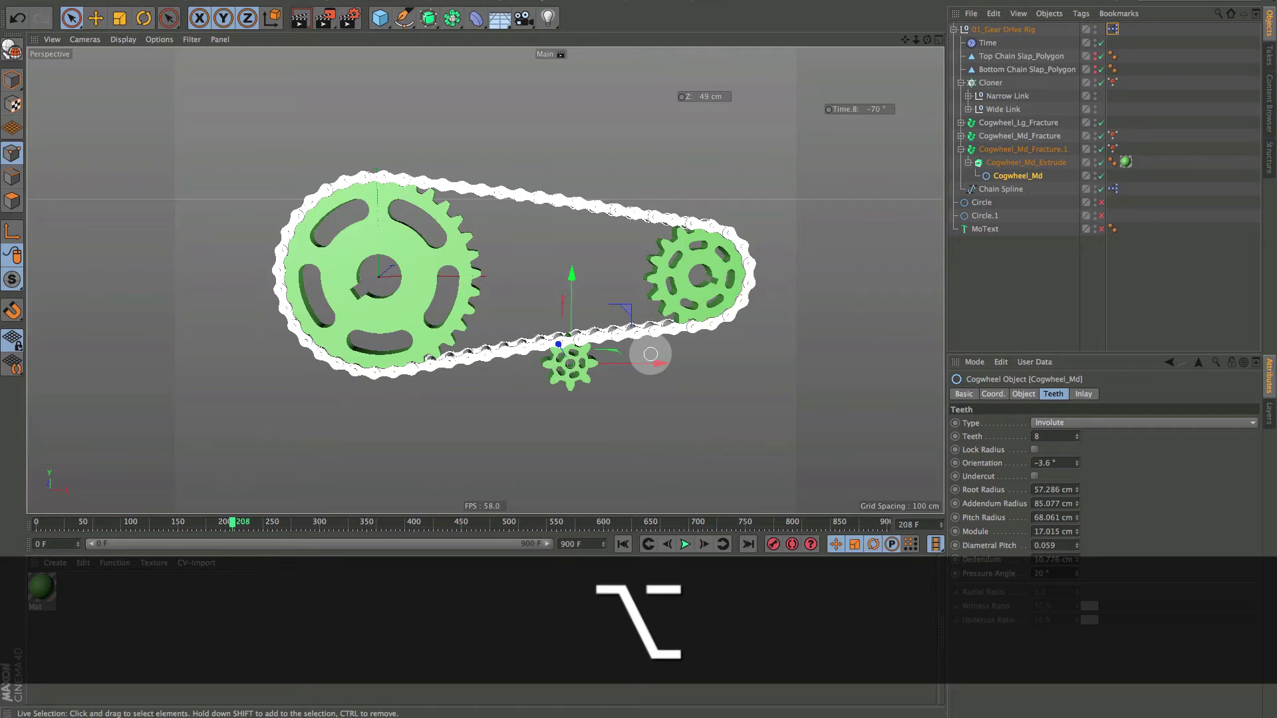
# Raise Bottom Chain Slap_Polygon slightly in the front view to lift the chain's lower run above the small cogwheel.
pyautogui.press('F4')
pyautogui.scroll(5, 558, 336)
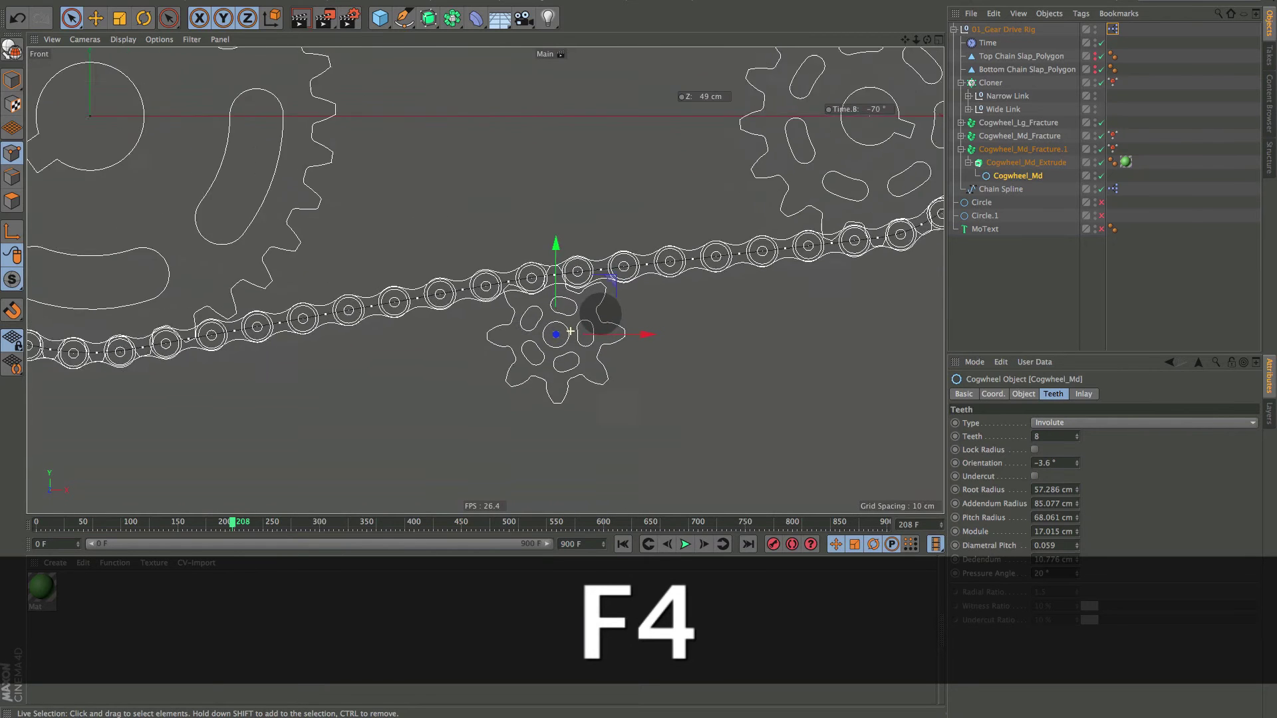
pyautogui.click(1001, 70)
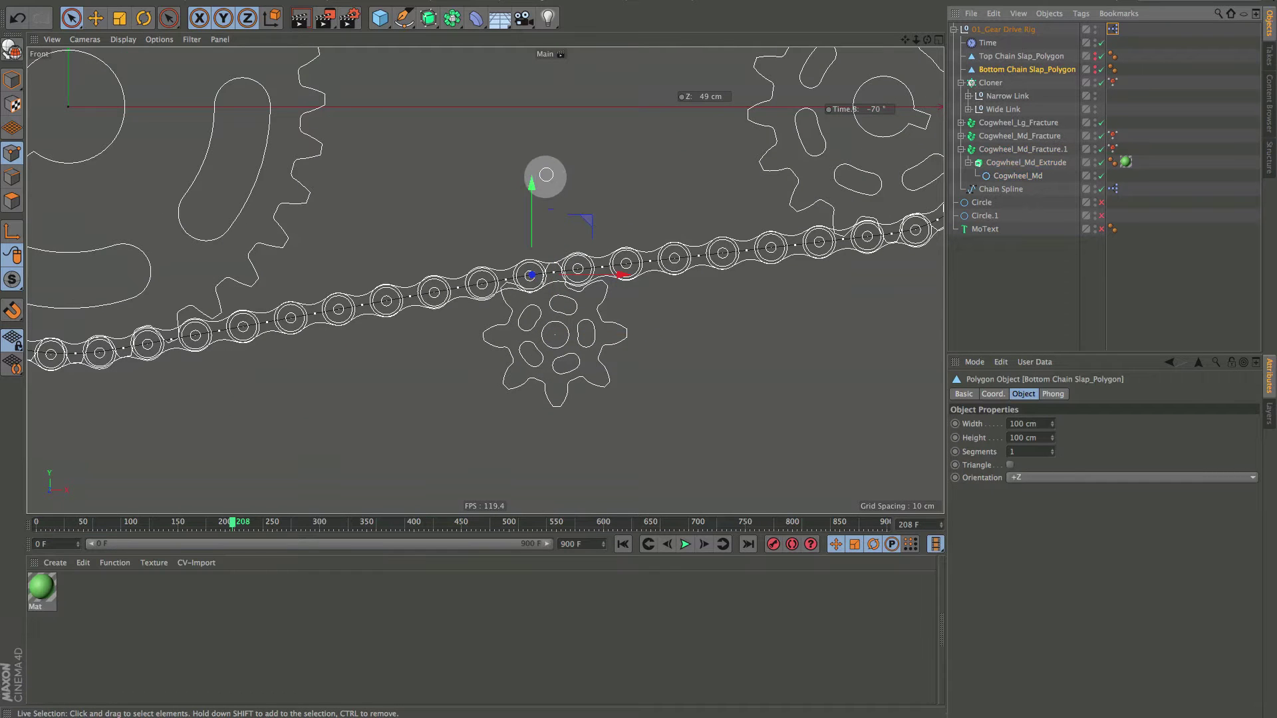
pyautogui.moveTo(528, 185); pyautogui.dragTo(532, 171)
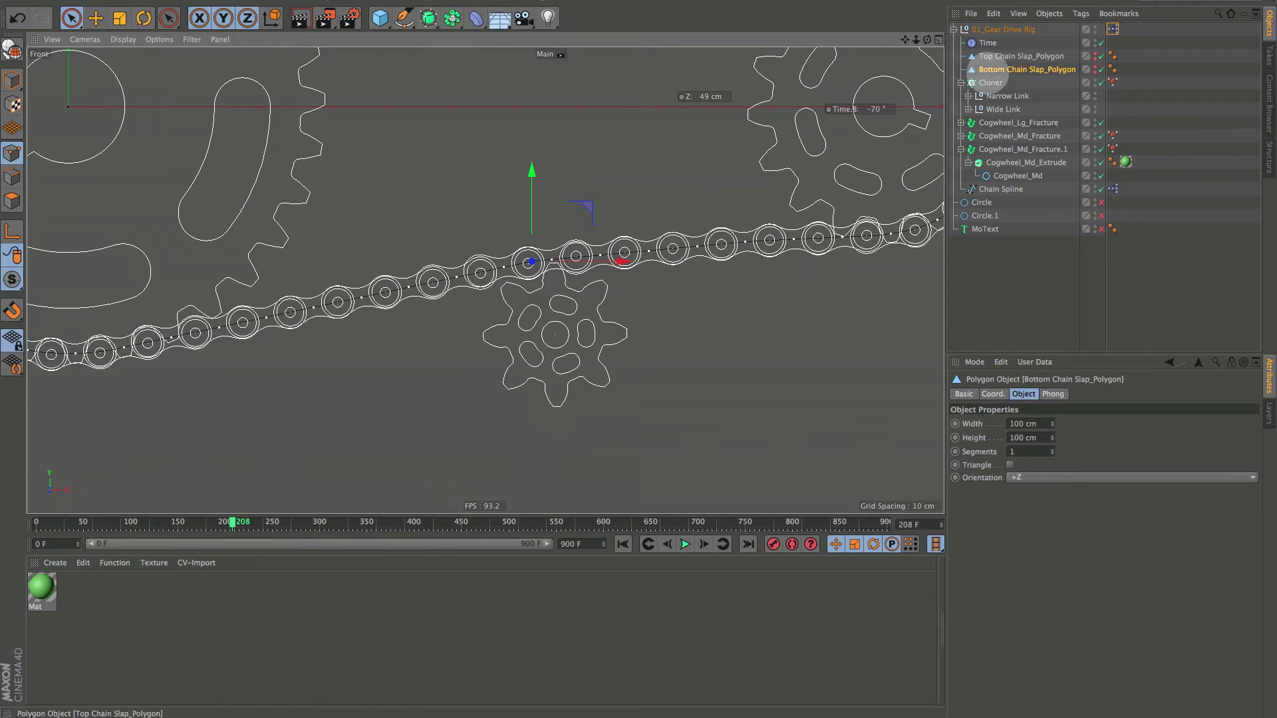
# Collapse the small cogwheel's extrude and move it up until its top tooth sits between two rollers of the raised chain.
pyautogui.click(968, 162)
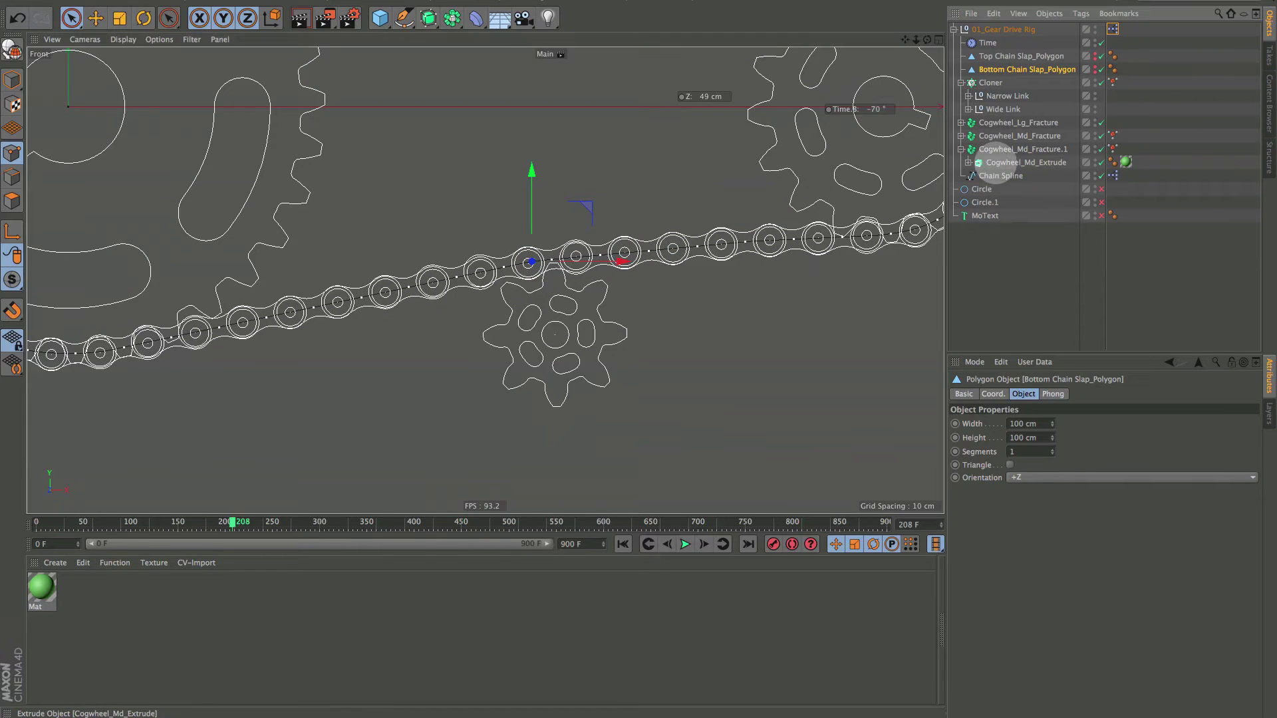
pyautogui.click(986, 162)
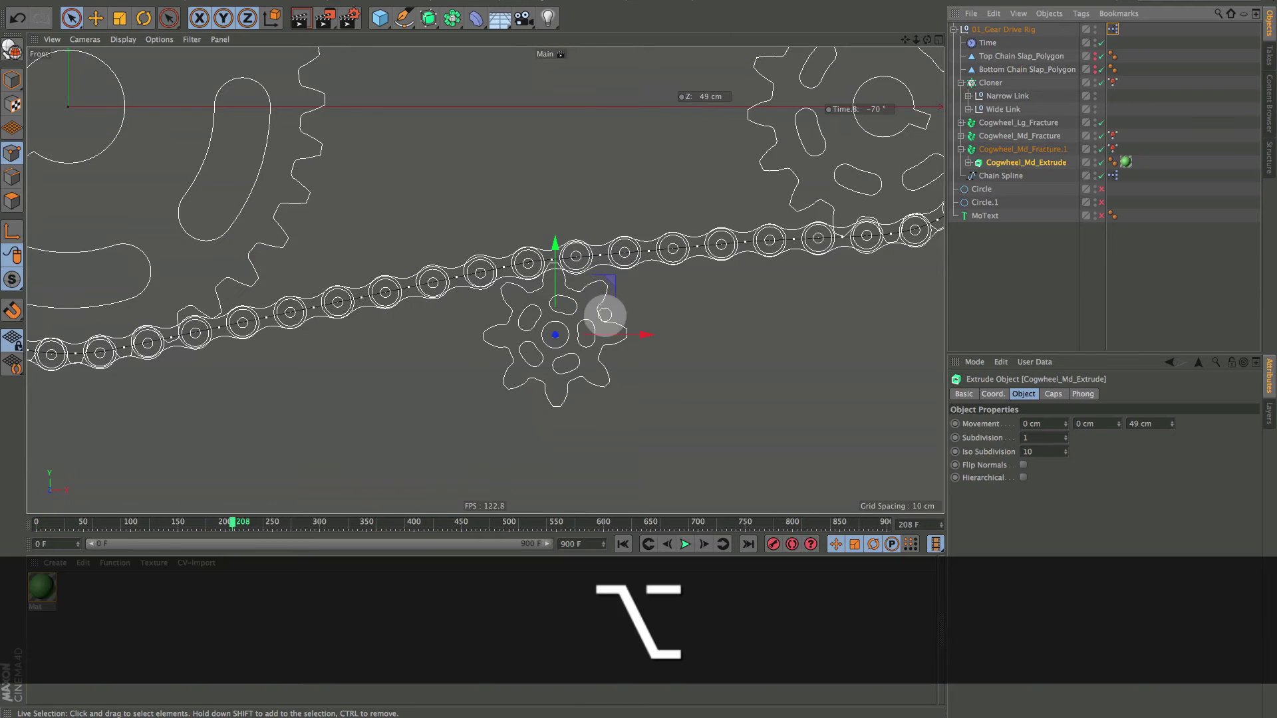
pyautogui.keyDown('alt'); pyautogui.moveTo(605, 315); pyautogui.dragTo(620, 298, button='right'); pyautogui.keyUp('alt')
pyautogui.moveTo(532, 253); pyautogui.dragTo(532, 234)
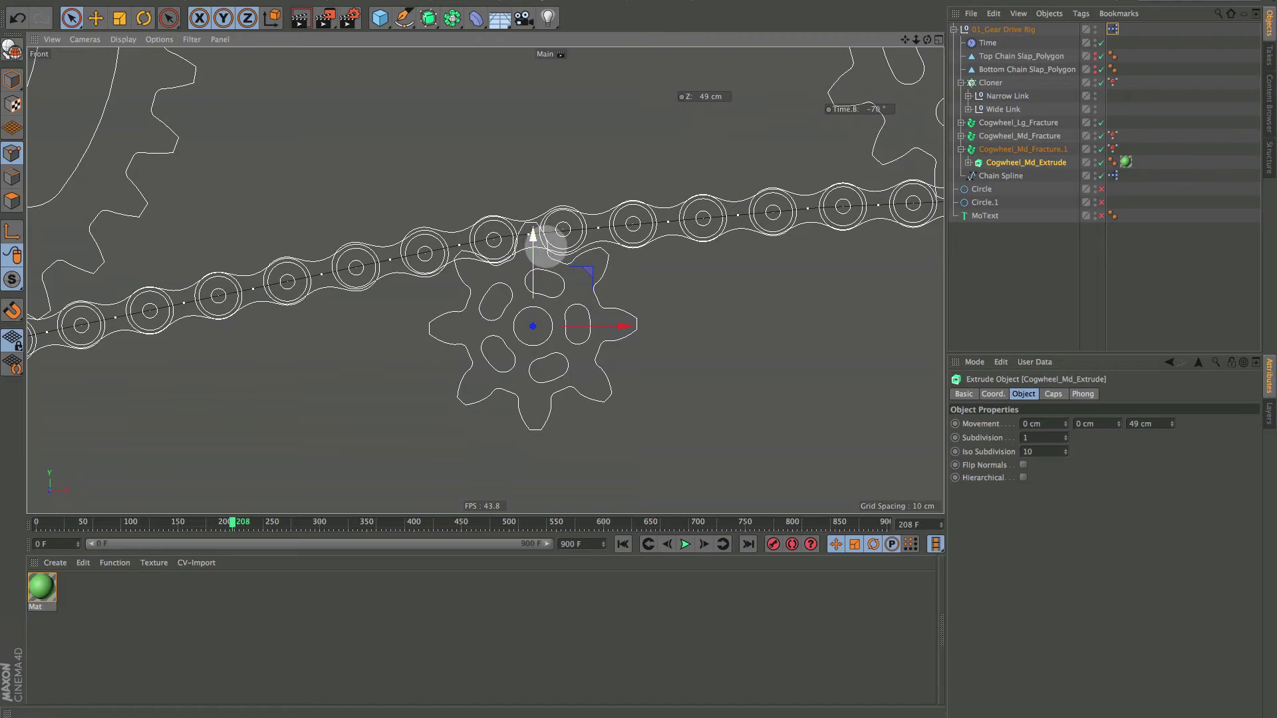
pyautogui.keyDown('alt'); pyautogui.moveTo(562, 254); pyautogui.dragTo(564, 255, button='right'); pyautogui.keyUp('alt')
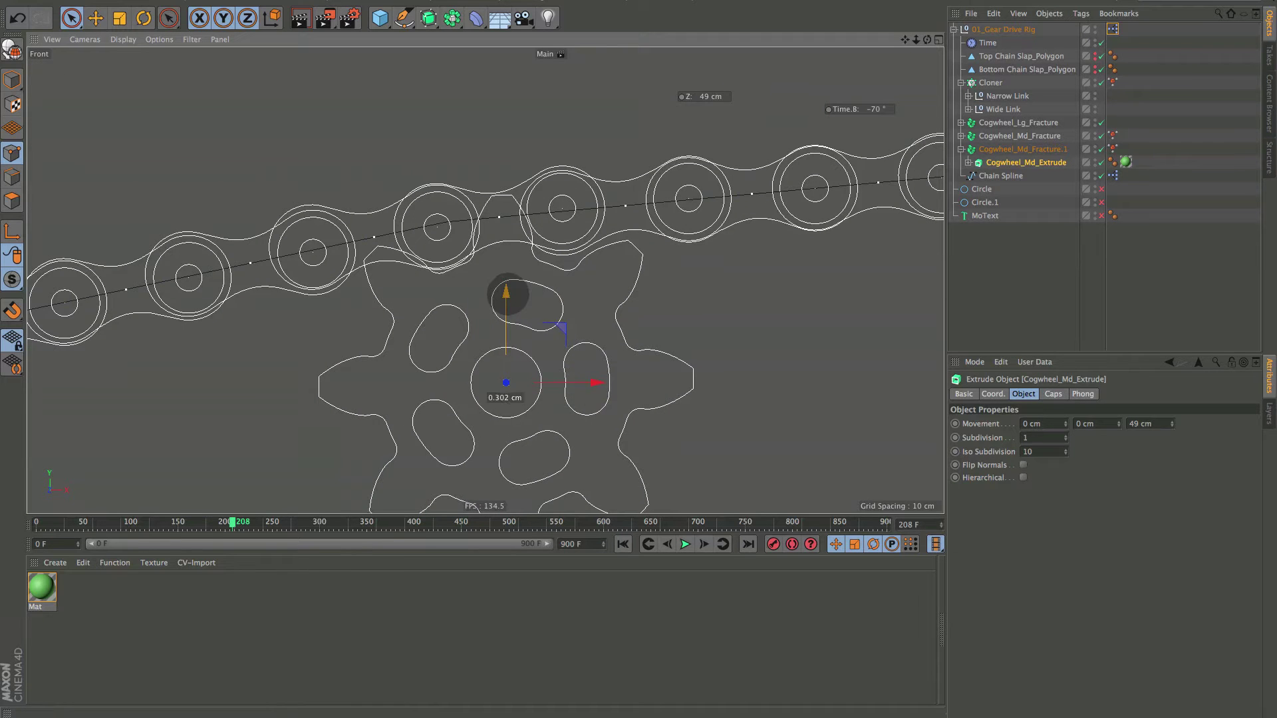
pyautogui.keyDown('alt'); pyautogui.moveTo(512, 293); pyautogui.dragTo(598, 450, button='right'); pyautogui.keyUp('alt')
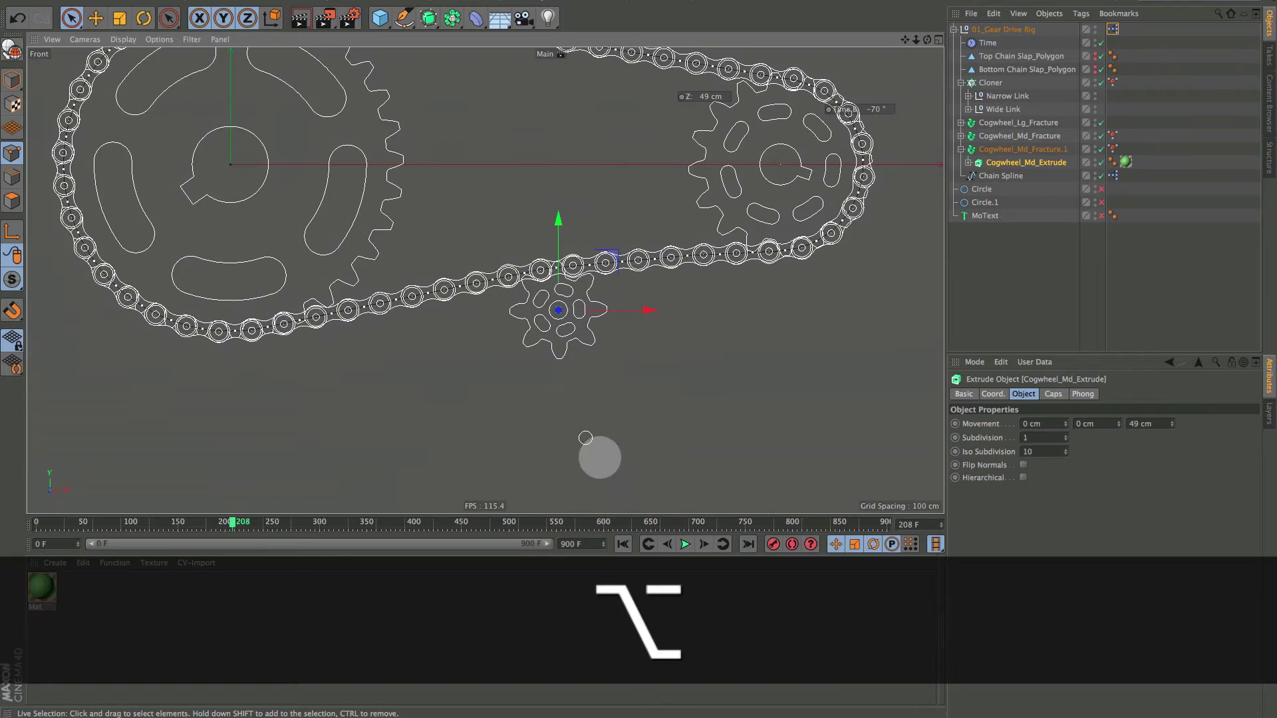
# Deselect everything, play the animation in the front and perspective views, and examine the small cogwheel's thickness against the chain.
pyautogui.click(960, 282)
pyautogui.click(685, 544)
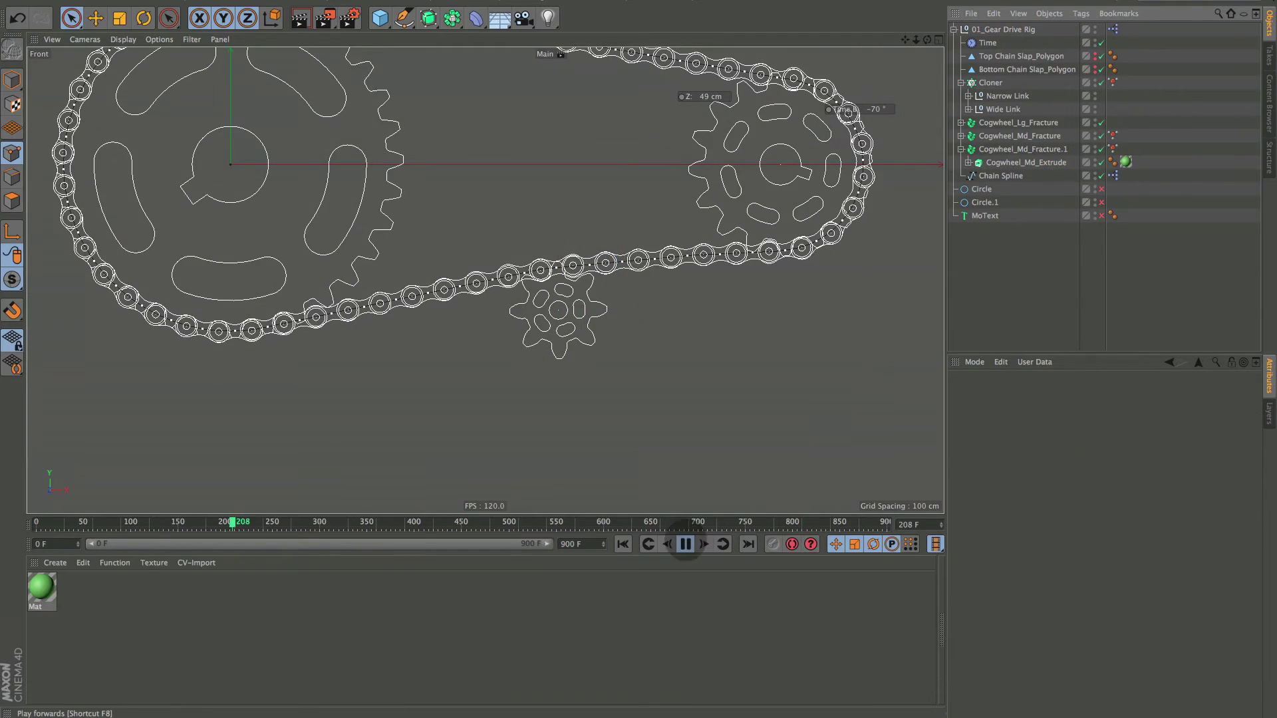
pyautogui.click(685, 544)
pyautogui.press('F1')
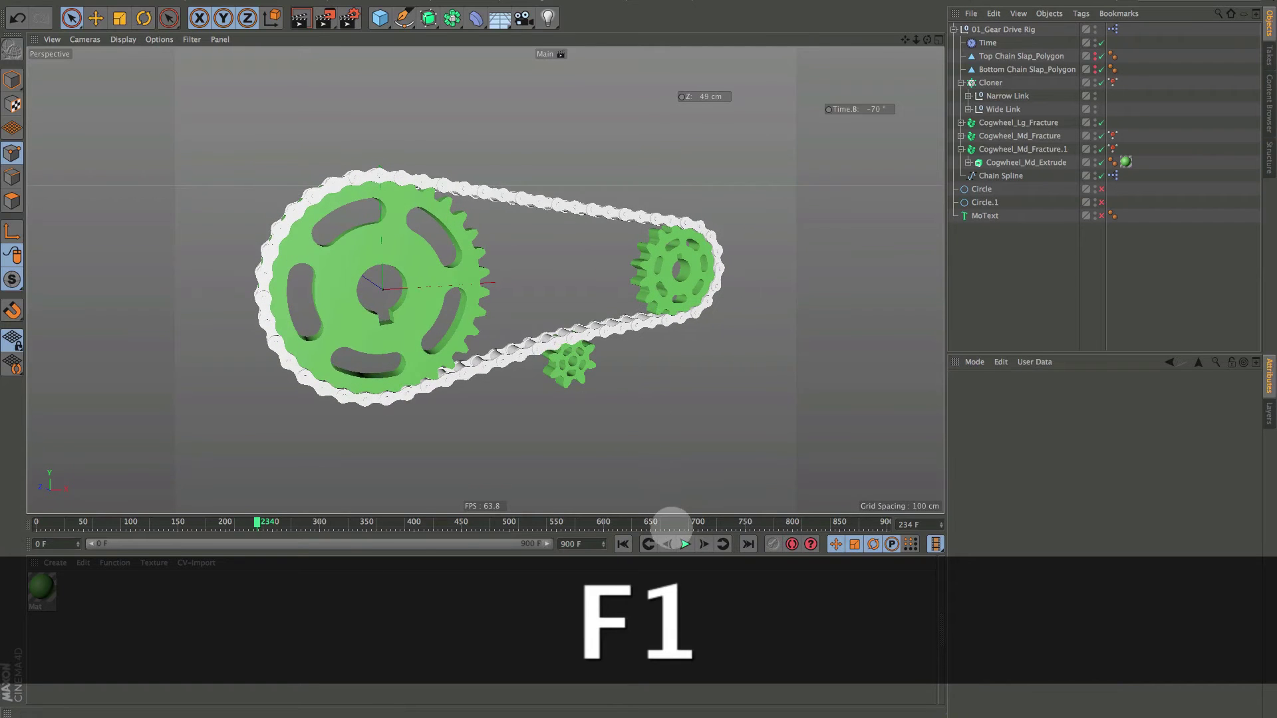
pyautogui.click(685, 544)
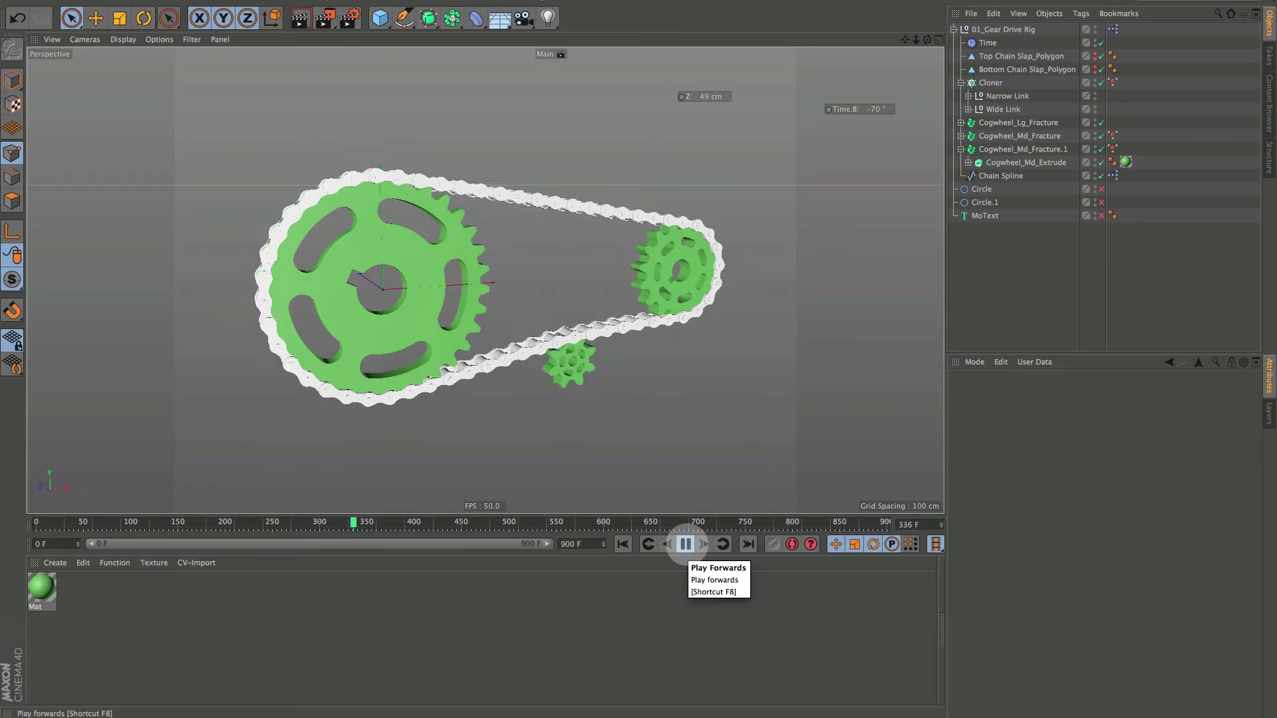
pyautogui.click(685, 544)
pyautogui.keyDown('alt'); pyautogui.moveTo(454, 360); pyautogui.dragTo(584, 327); pyautogui.keyUp('alt')
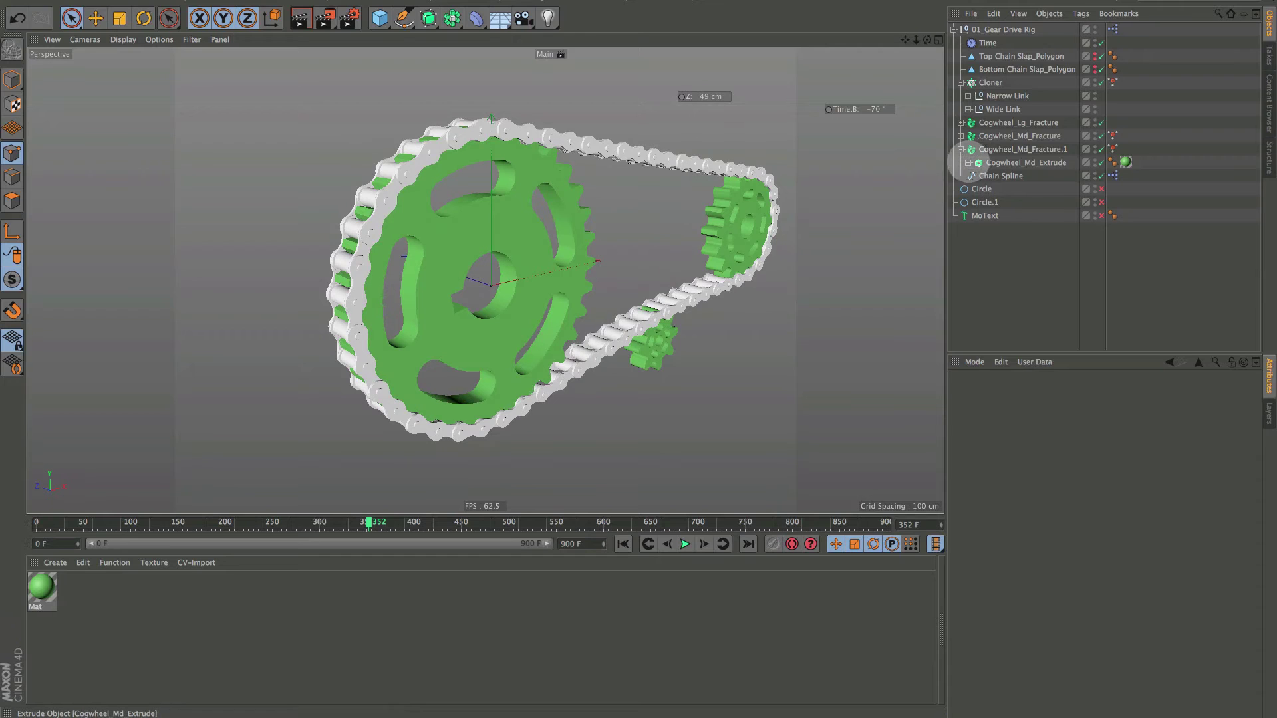
pyautogui.keyDown('alt'); pyautogui.moveTo(546, 286); pyautogui.dragTo(486, 280); pyautogui.keyUp('alt')
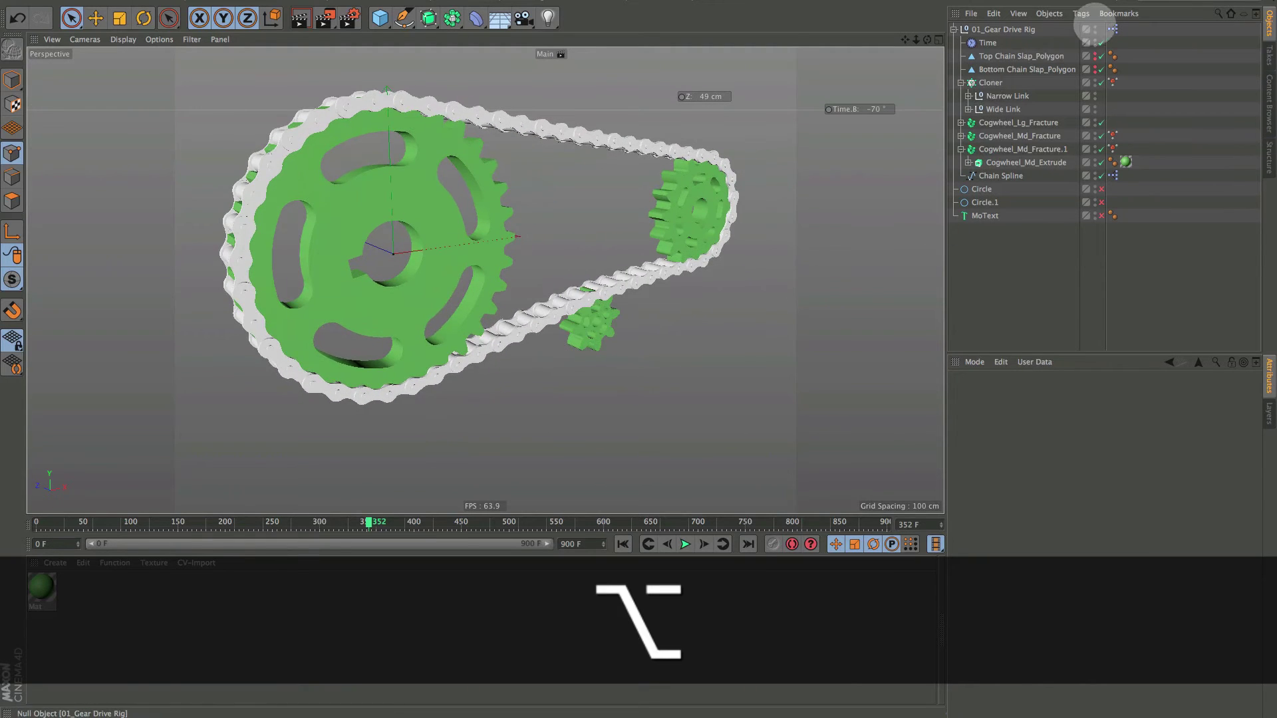
# Open the 01_Gear Drive Rig XPresso expression and duplicate the Cogwheel_Md_Extrude node directly below the original.
pyautogui.doubleClick(1113, 29)
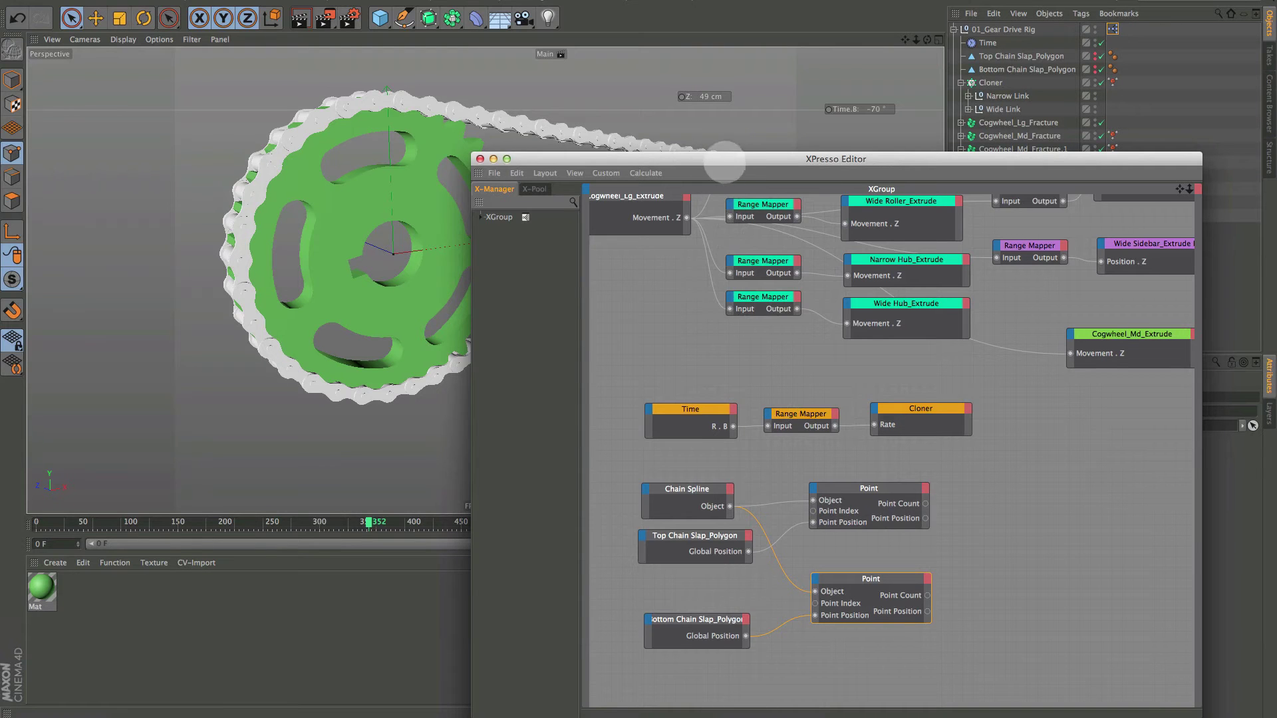
pyautogui.moveTo(724, 162); pyautogui.dragTo(348, 103)
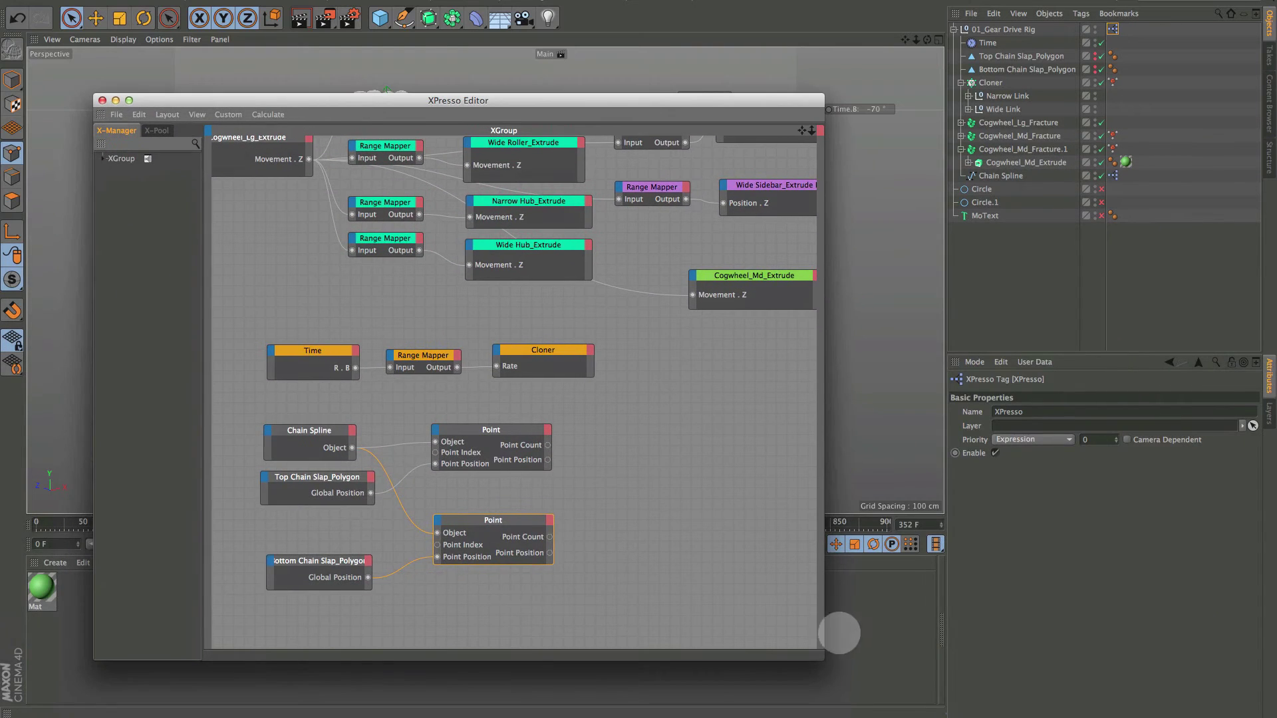
pyautogui.moveTo(820, 655); pyautogui.dragTo(870, 703)
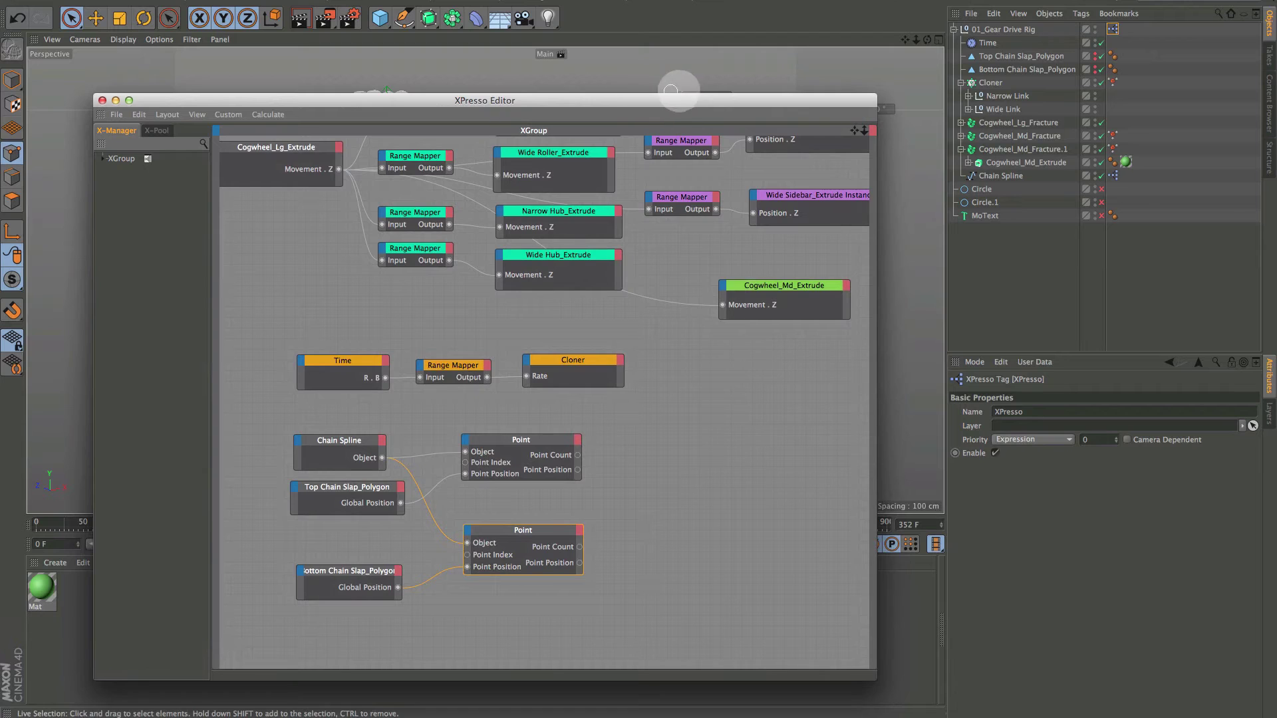
pyautogui.moveTo(679, 110); pyautogui.dragTo(635, 178)
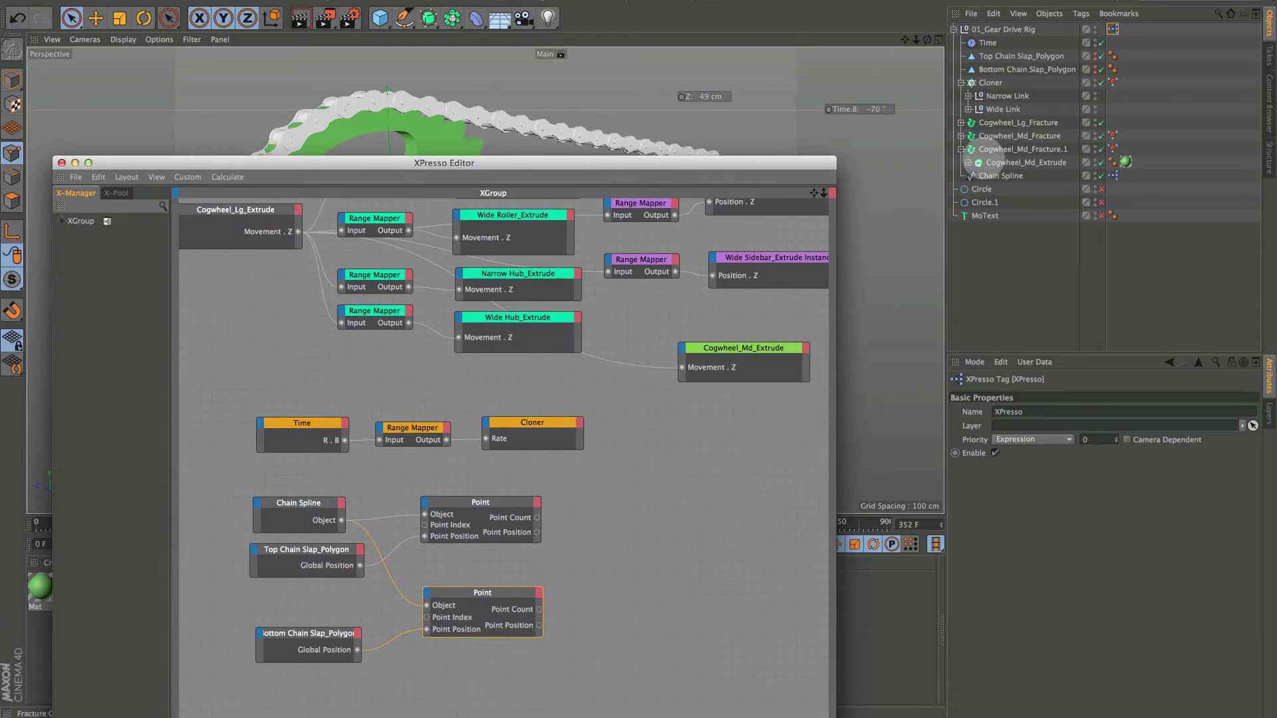
pyautogui.moveTo(983, 161); pyautogui.dragTo(772, 309)
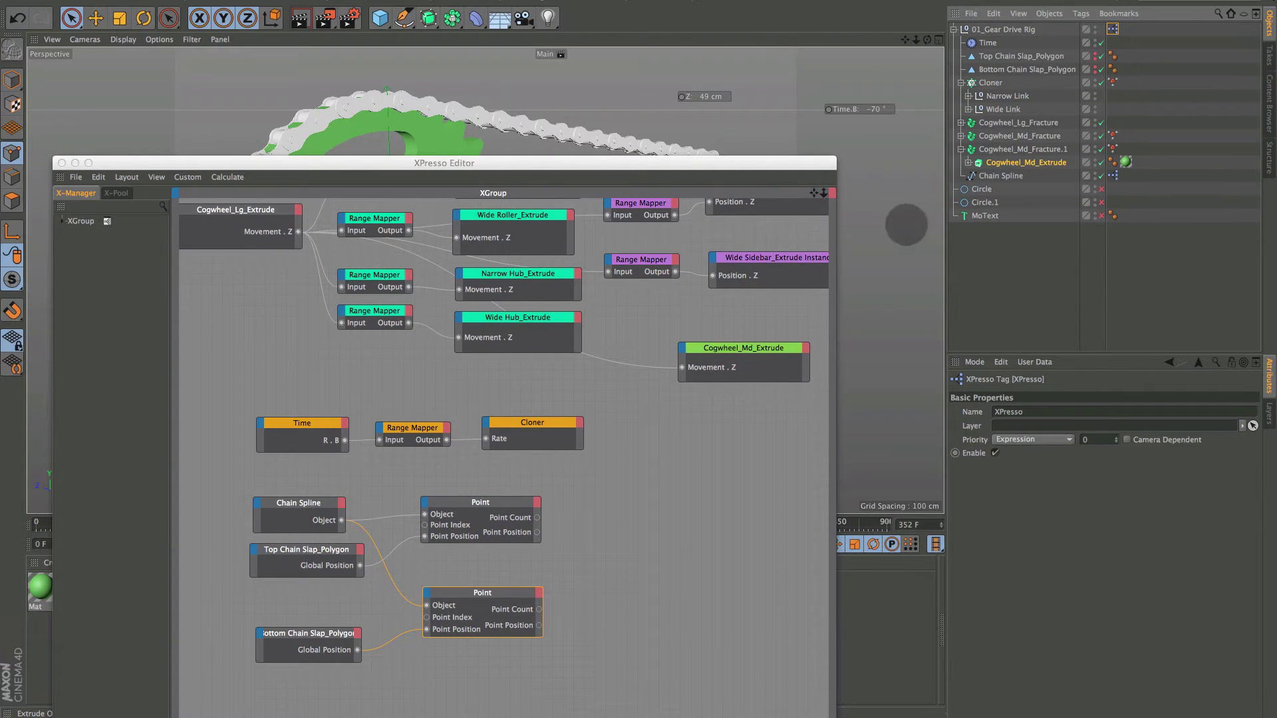
pyautogui.moveTo(727, 350); pyautogui.dragTo(739, 397)
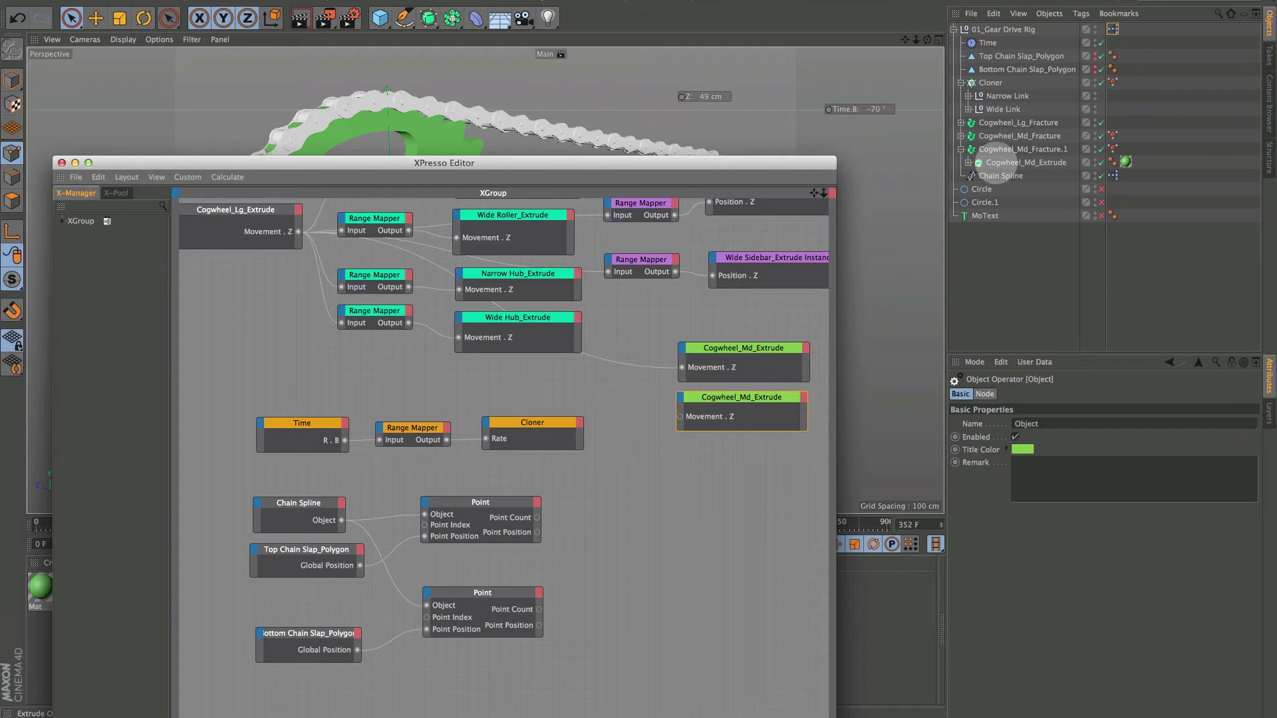
# Rename the small cogwheel's fracture object as Cogwheel_Sm_Fracture.1 and its extrude as Cogwheel_Sm_Extrude.
pyautogui.click(997, 162)
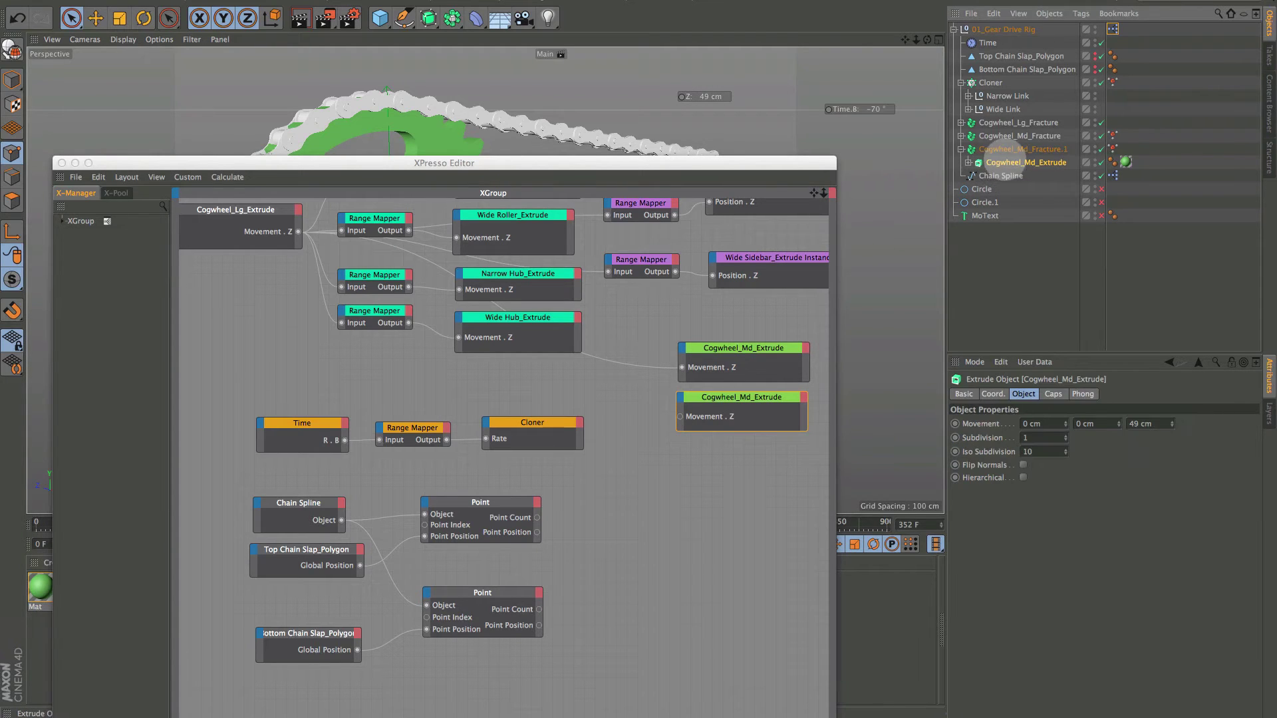
pyautogui.doubleClick(1024, 150)
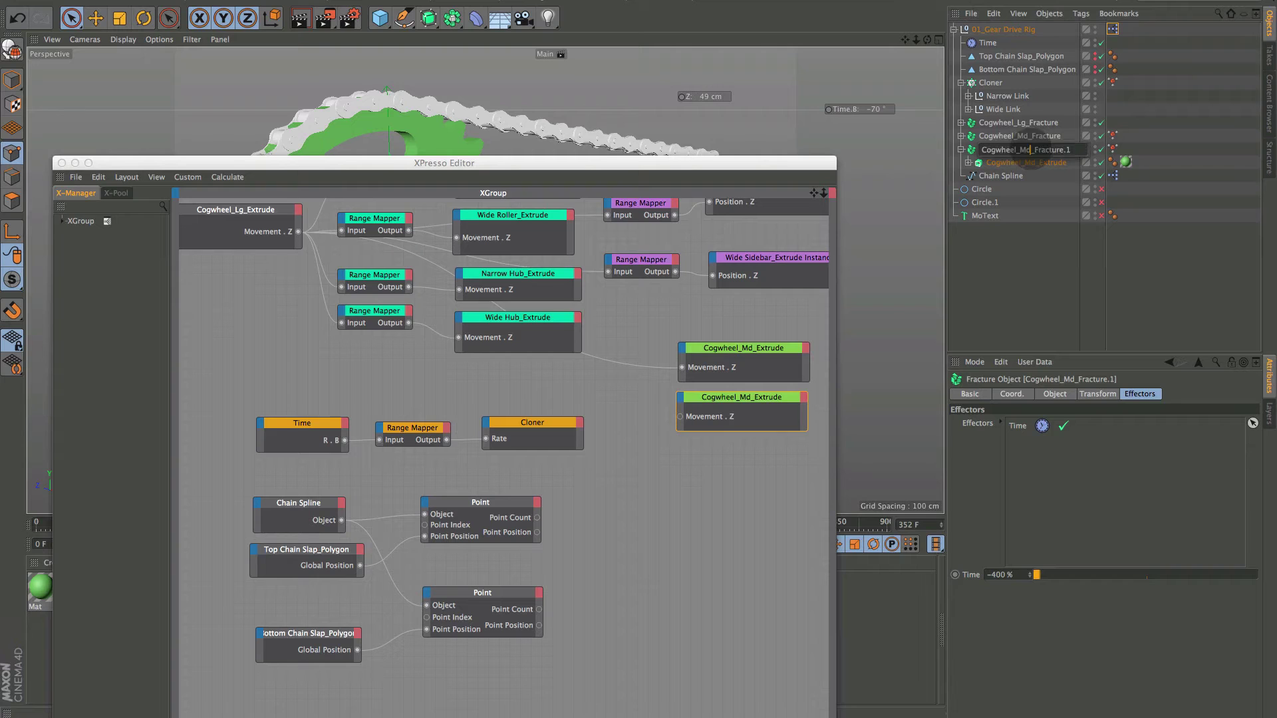
pyautogui.write('S')
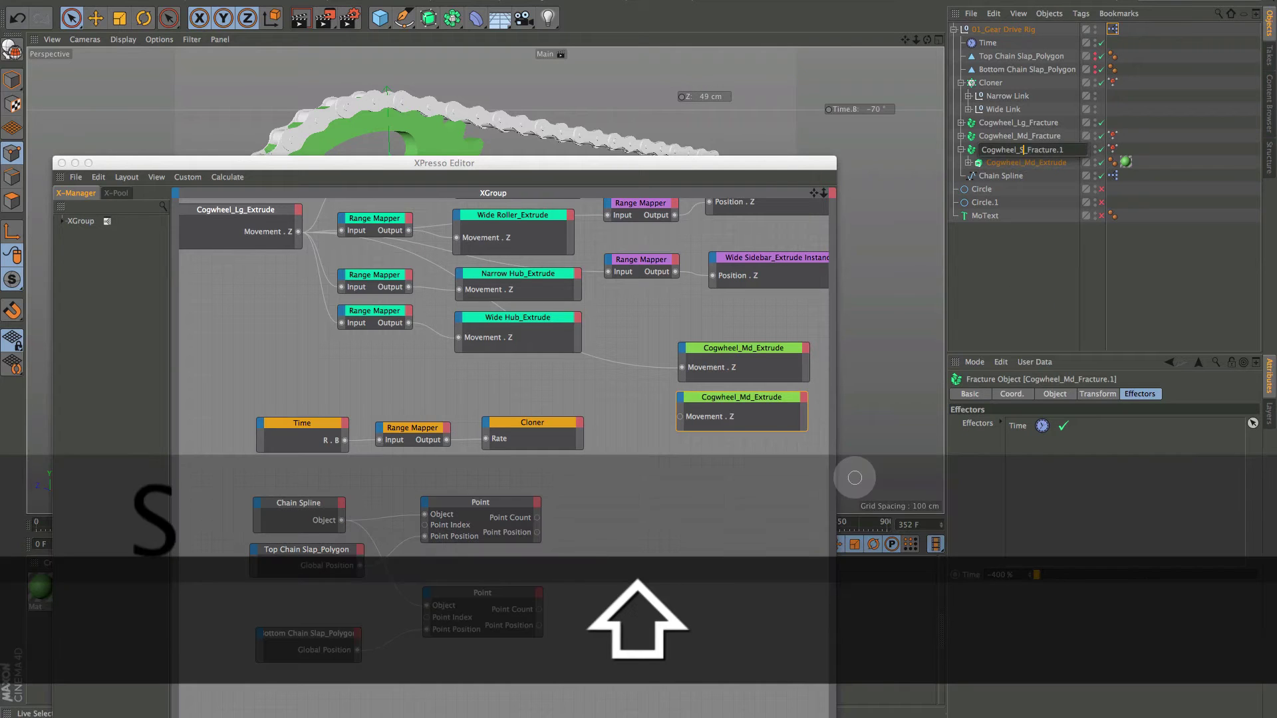
pyautogui.write('m')
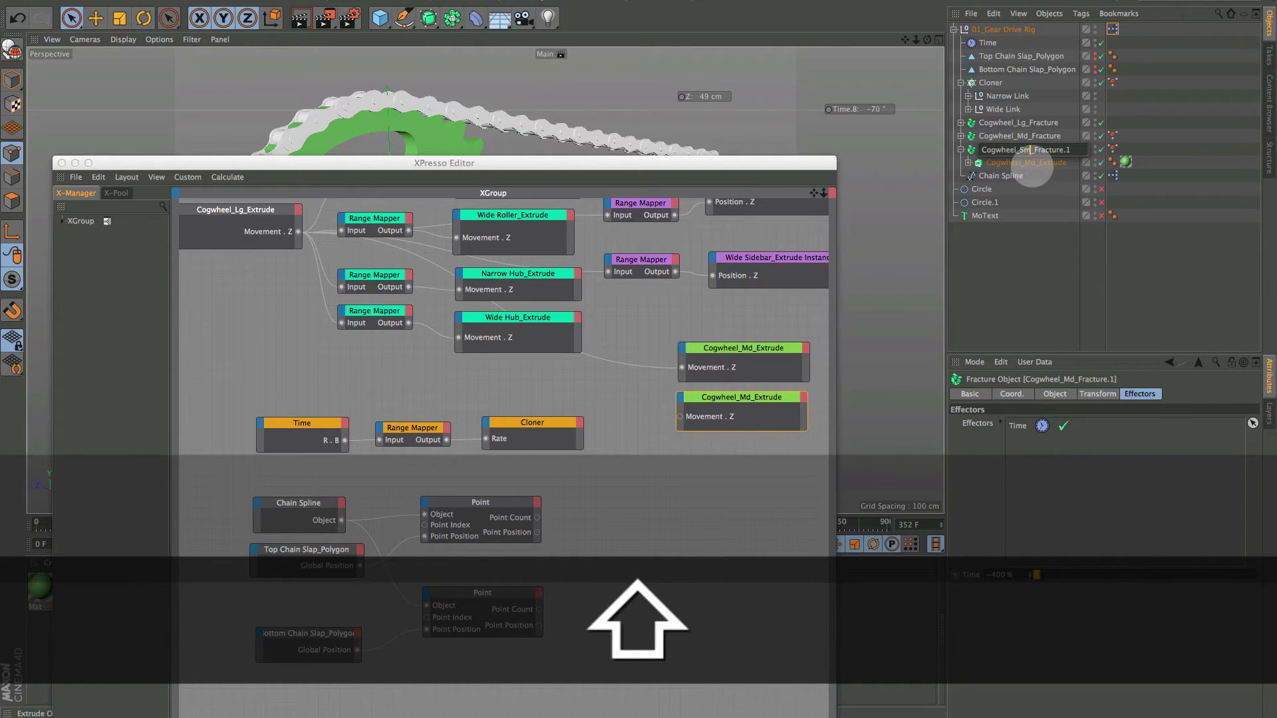
pyautogui.doubleClick(1028, 163)
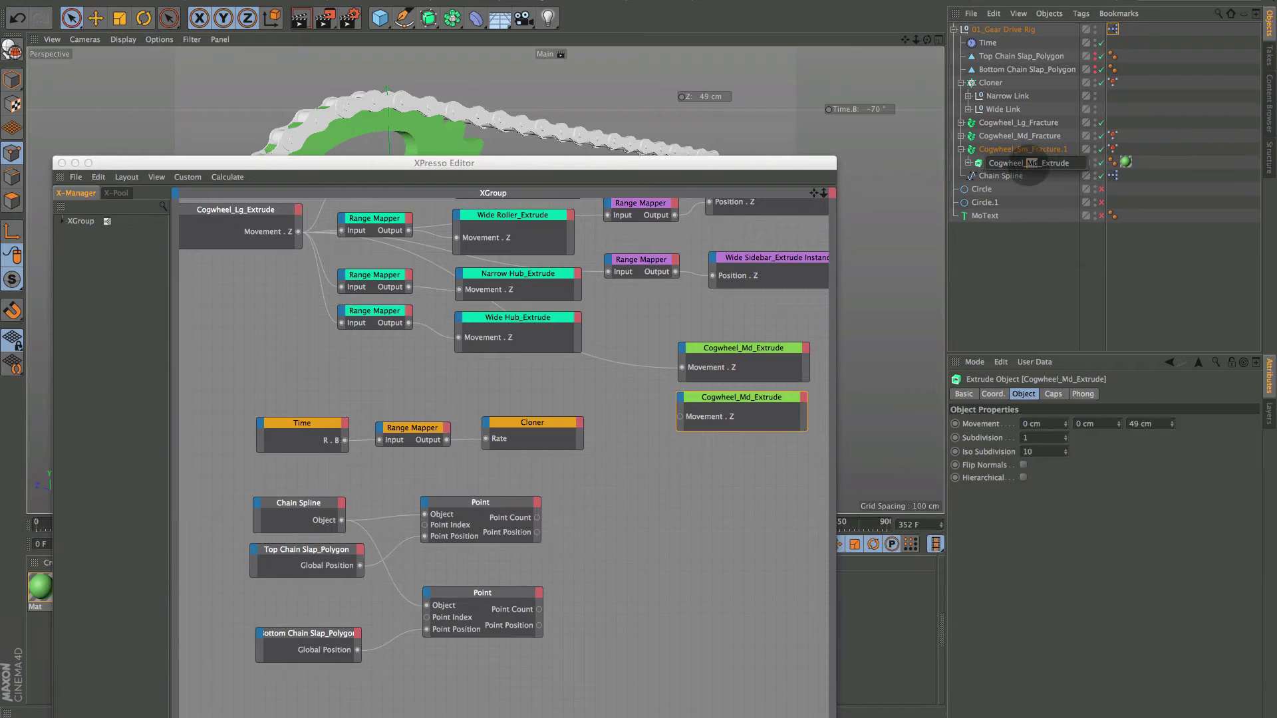
pyautogui.write('S')
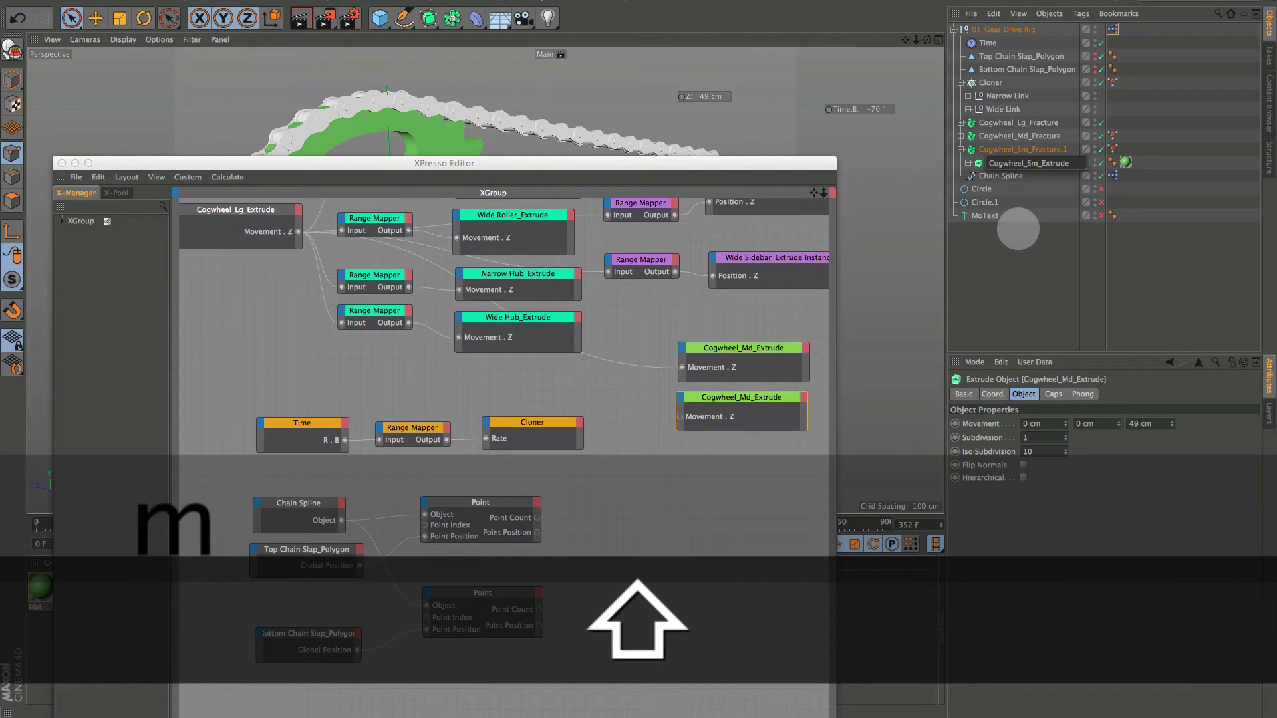
pyautogui.write('m')
pyautogui.click(1020, 163)
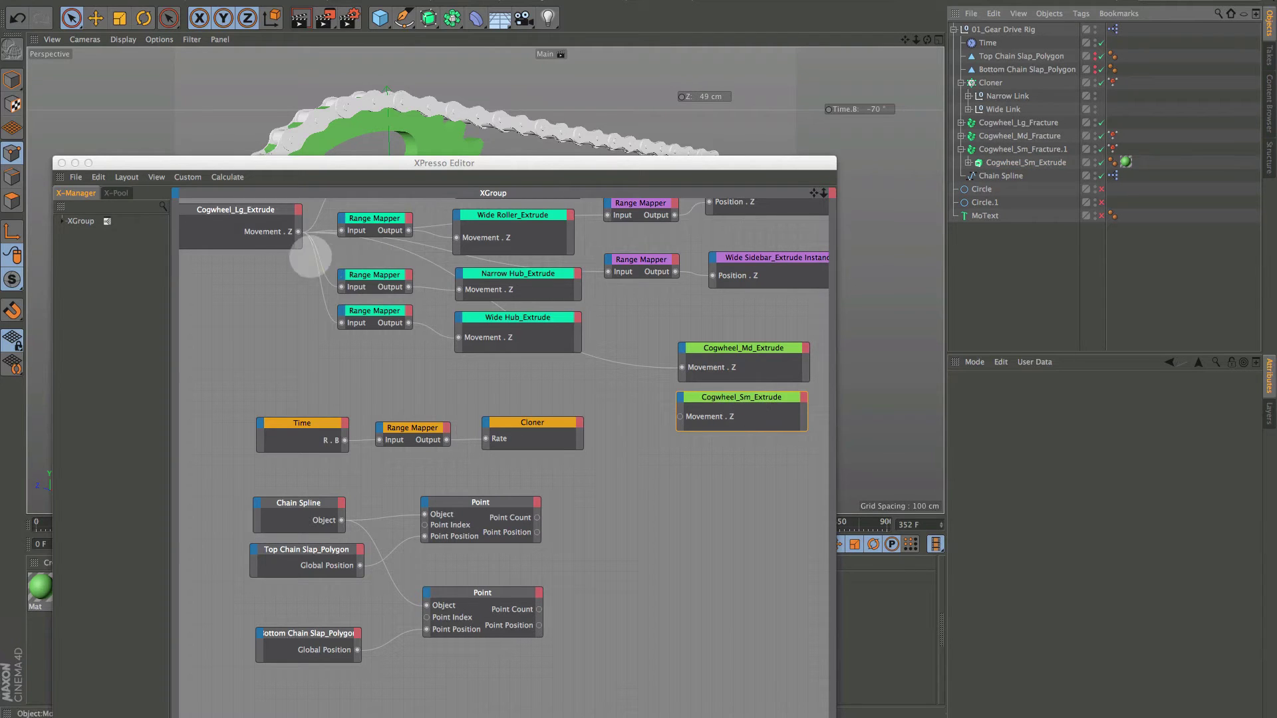
# Wire Cogwheel_Lg_Extrude's Movement . Z into Cogwheel_Sm_Extrude, colour the Chain Spline, Chain Slap and Point node titles pink, and close the expression.
pyautogui.moveTo(298, 231); pyautogui.dragTo(680, 417)
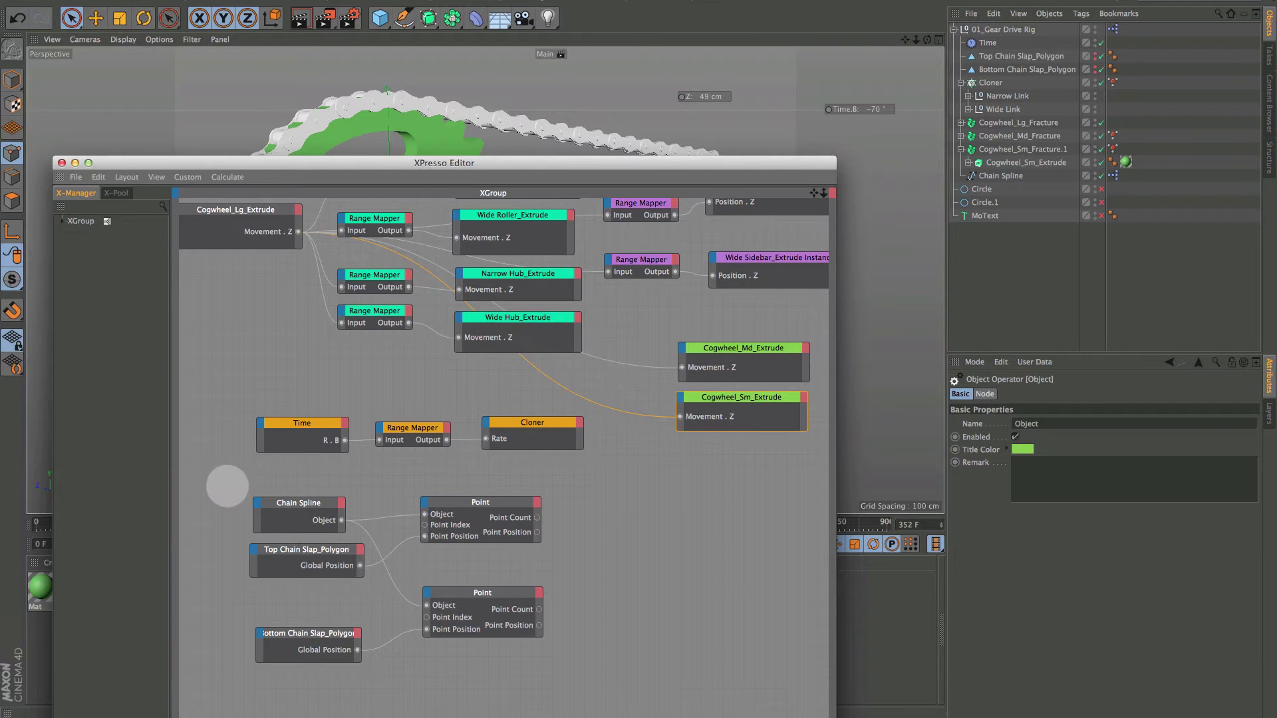
pyautogui.moveTo(224, 479); pyautogui.dragTo(570, 655)
pyautogui.click(1032, 431)
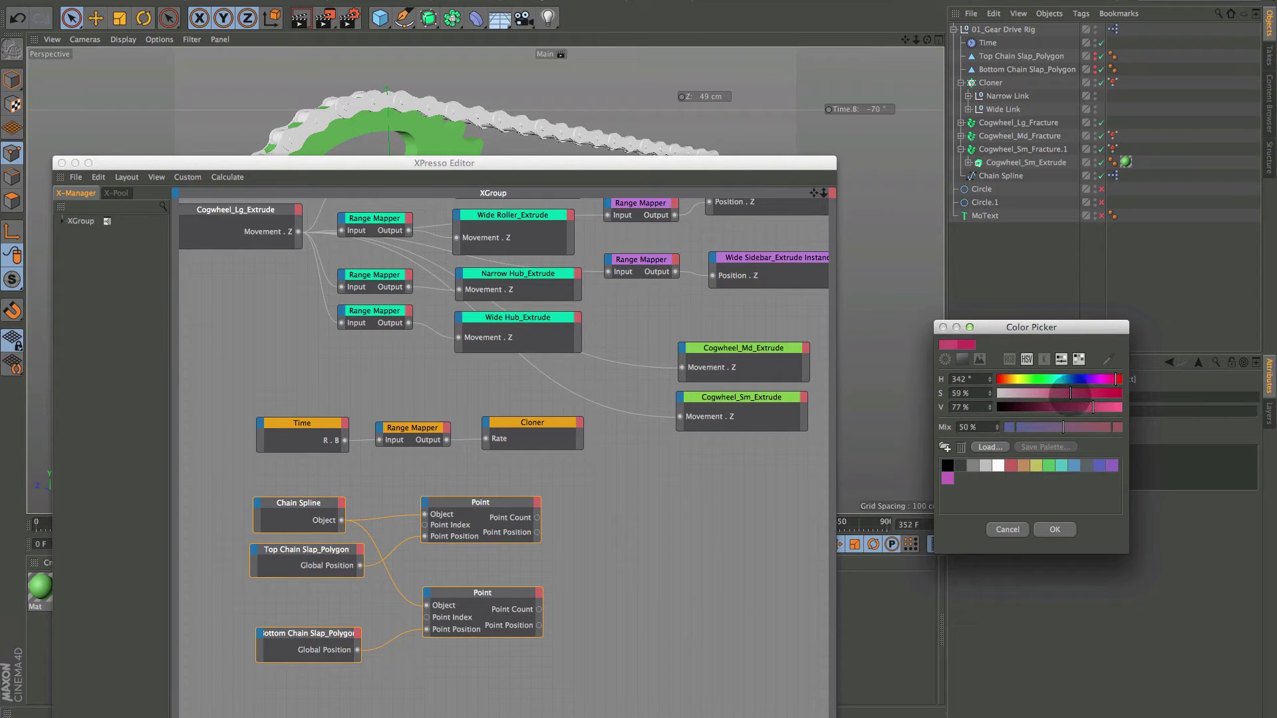
pyautogui.click(1054, 530)
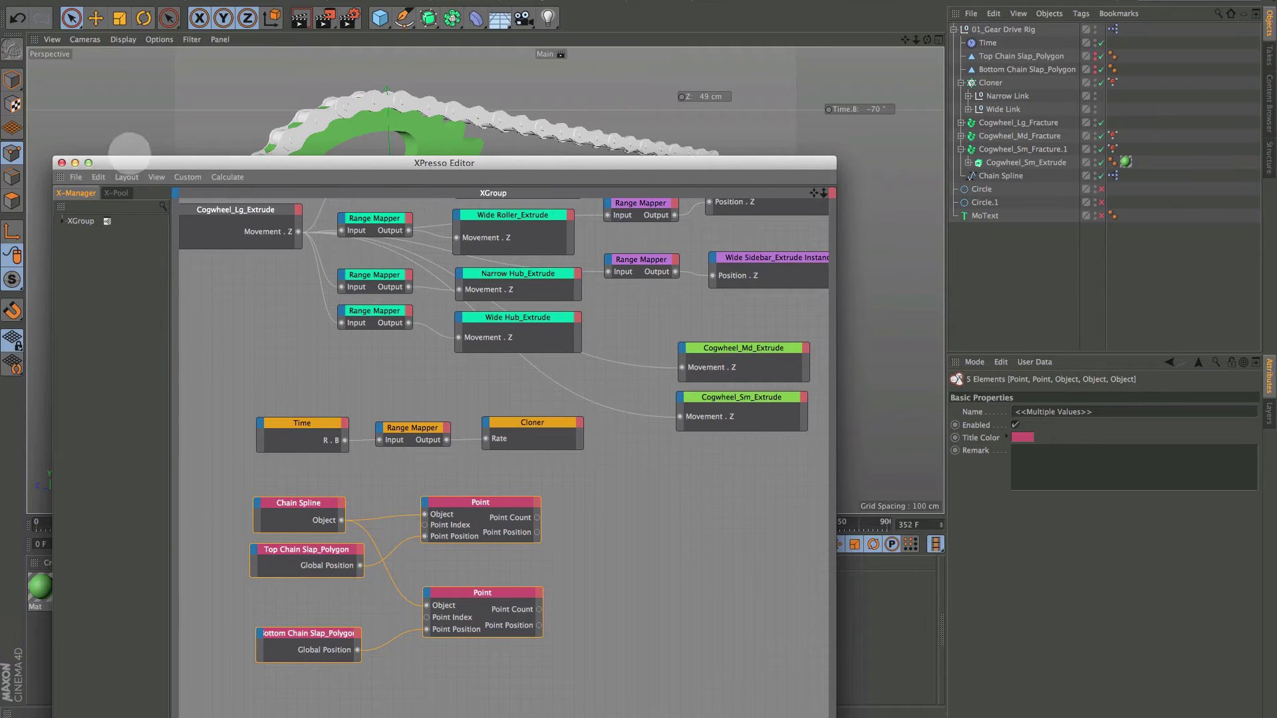
pyautogui.click(61, 162)
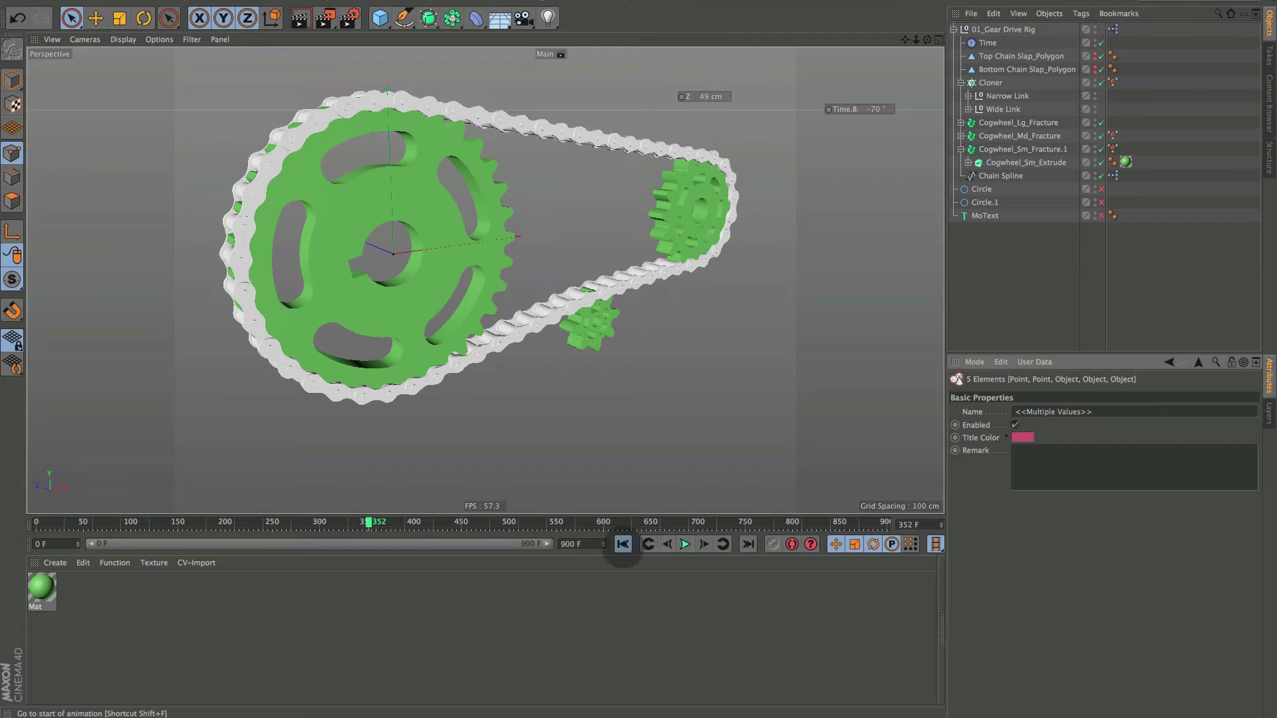
# Play the animation from the start, rewind to frame 0, and set the large cogwheel's Z extrusion depth to 70 cm.
pyautogui.click(648, 544)
pyautogui.click(685, 544)
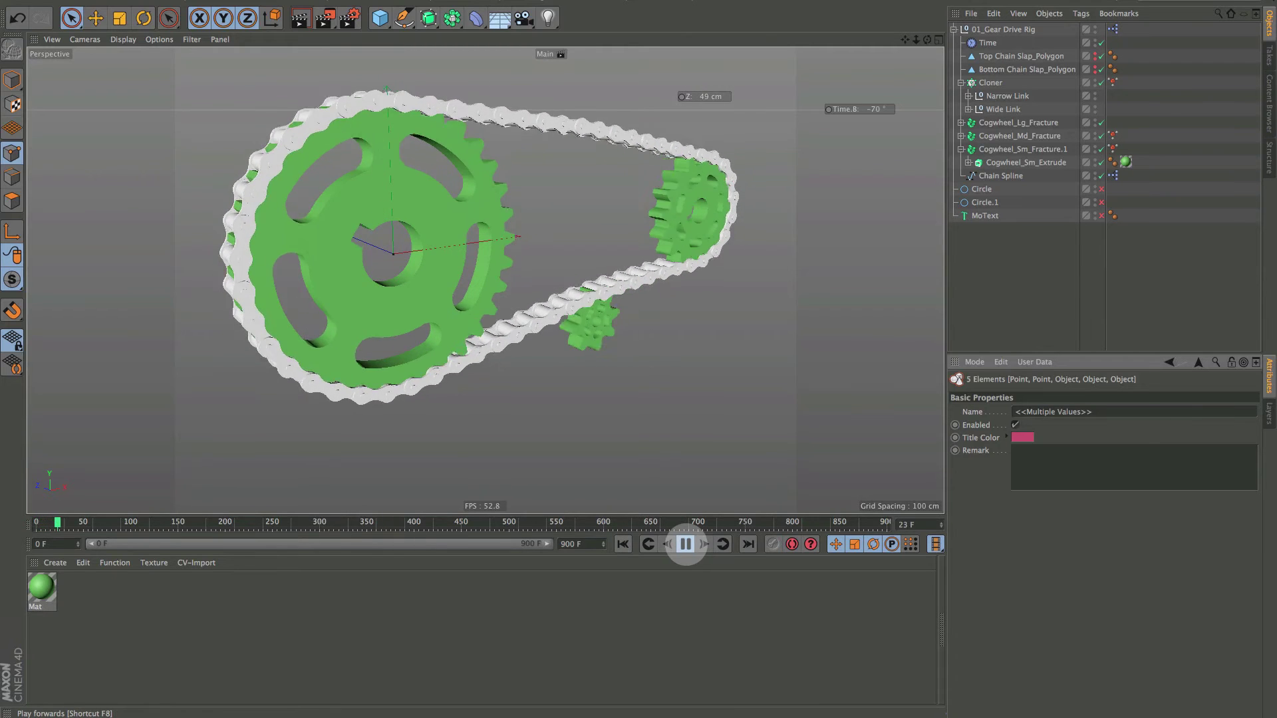
pyautogui.click(685, 544)
pyautogui.click(623, 544)
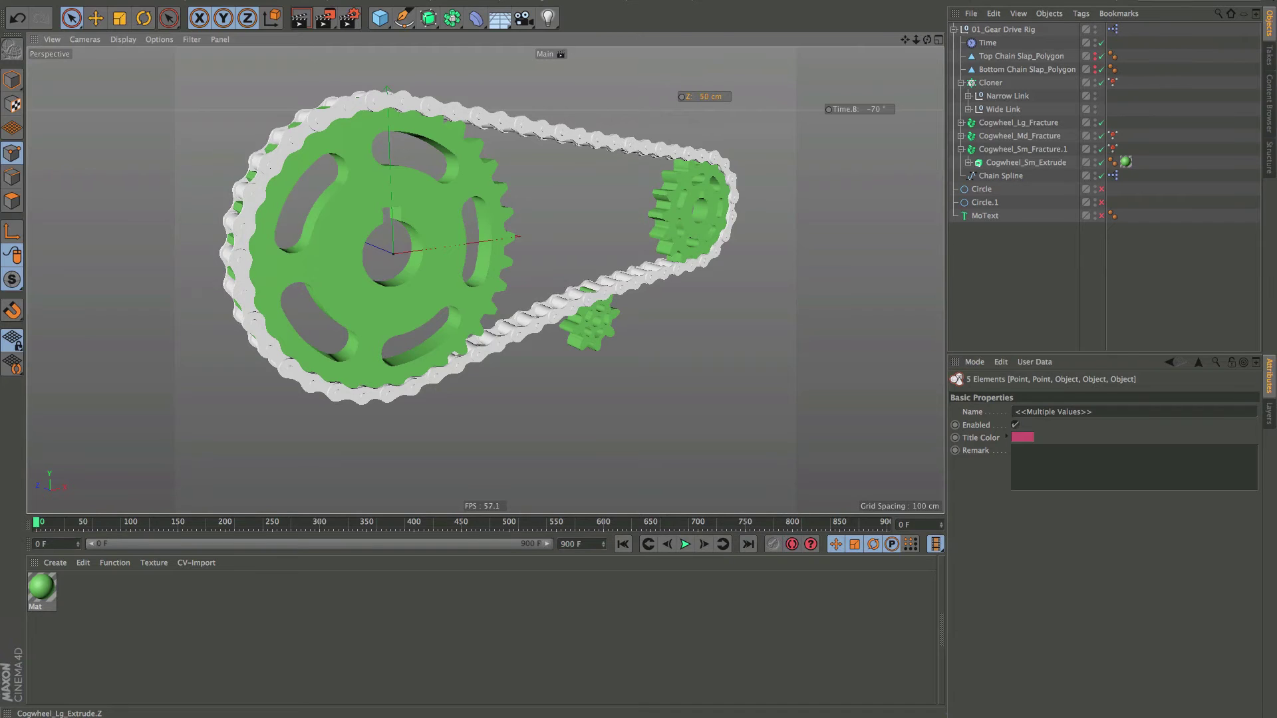
pyautogui.moveTo(710, 97); pyautogui.dragTo(764, 96)
pyautogui.moveTo(685, 199)
pyautogui.keyDown('alt'); pyautogui.mouseDown()
pyautogui.moveTo(695, 209)
pyautogui.moveTo(683, 187)
pyautogui.mouseUp(); pyautogui.keyUp('alt')
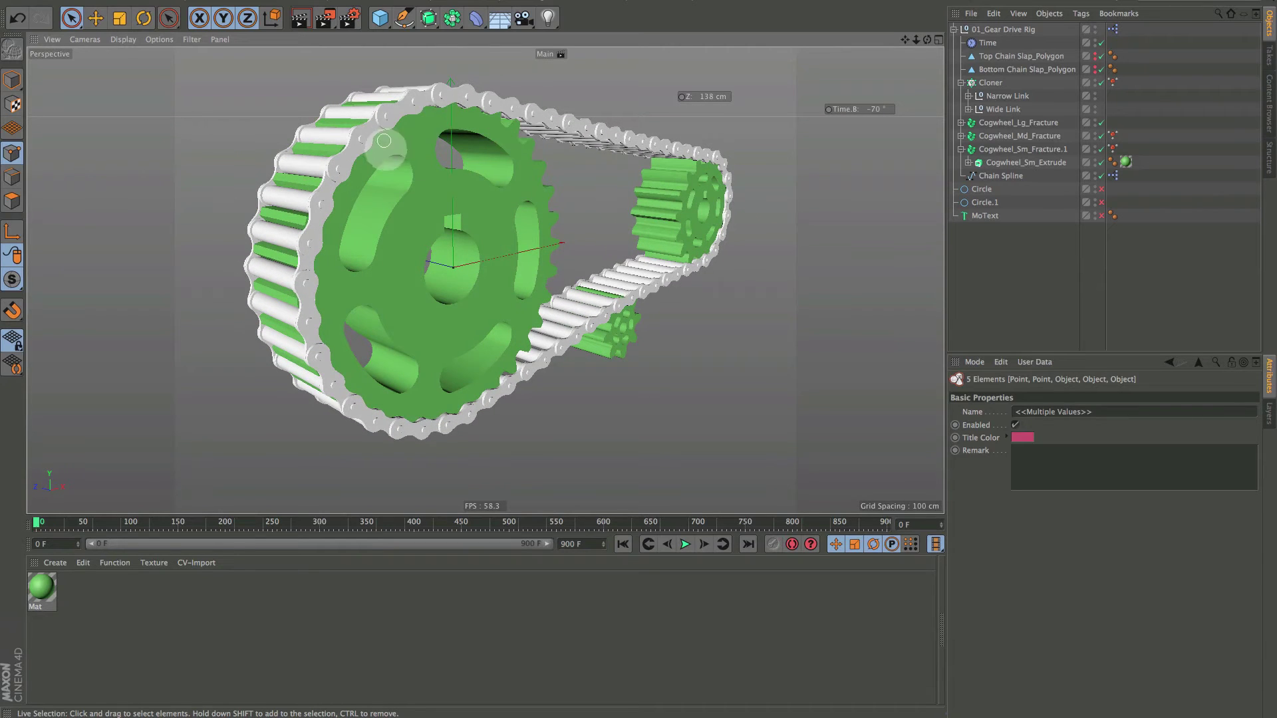
pyautogui.keyDown('alt'); pyautogui.moveTo(405, 226); pyautogui.dragTo(439, 225); pyautogui.keyUp('alt')
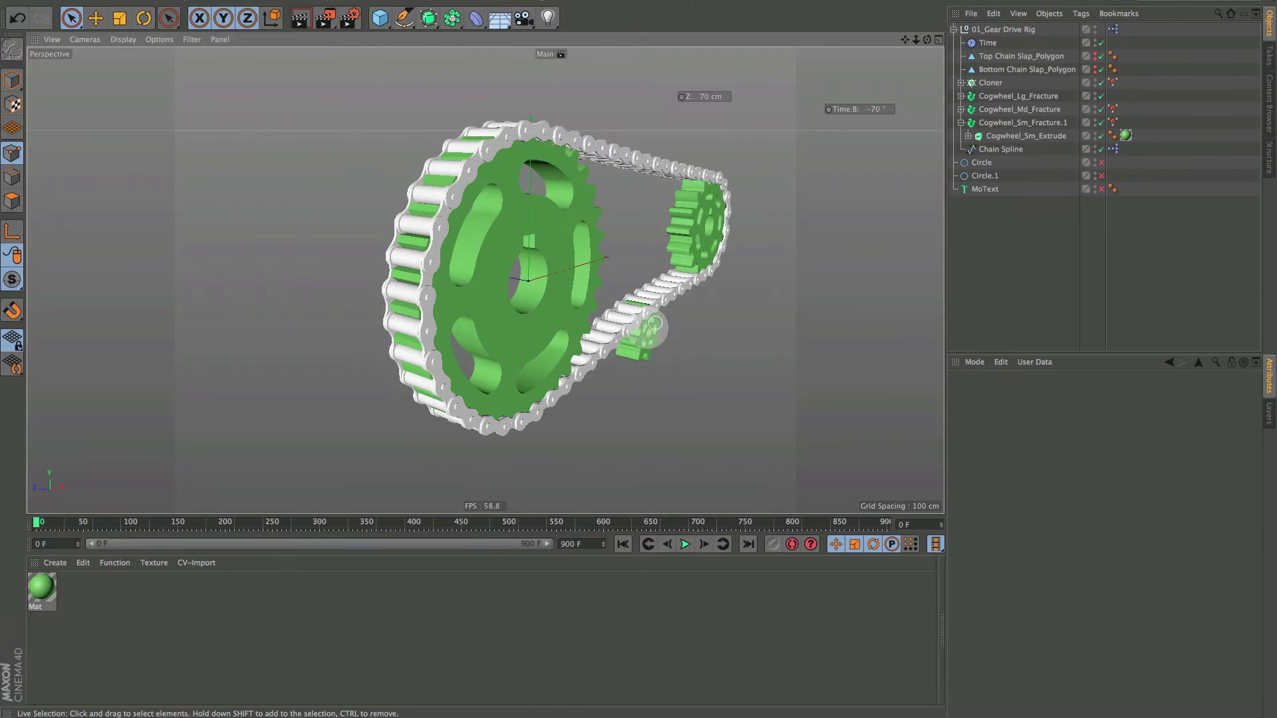
pyautogui.keyDown('alt'); pyautogui.moveTo(647, 328); pyautogui.dragTo(590, 291); pyautogui.keyUp('alt')
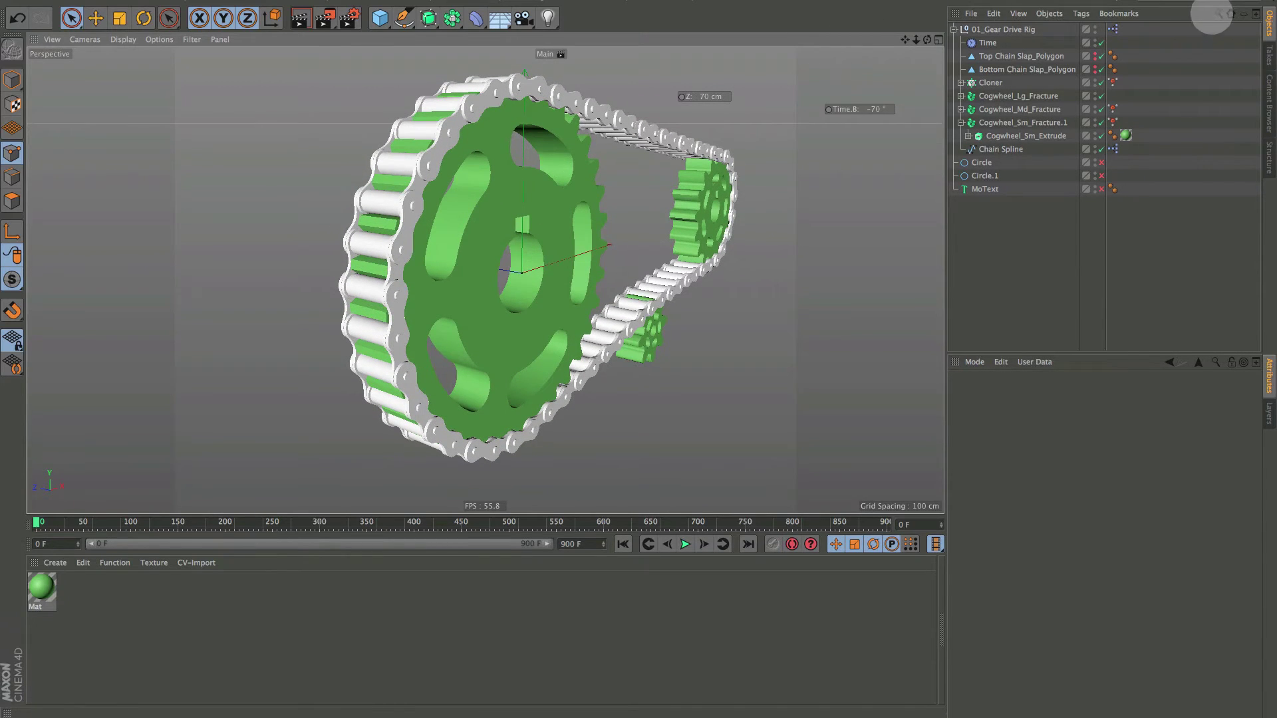
# Filter the objects by "Extrude" and select the Narrow and Wide Sidebar and Hub extrudes plus the Cogwheel_Lg, Cogwheel_Md and Cogwheel_Sm extrudes.
pyautogui.click(1218, 13)
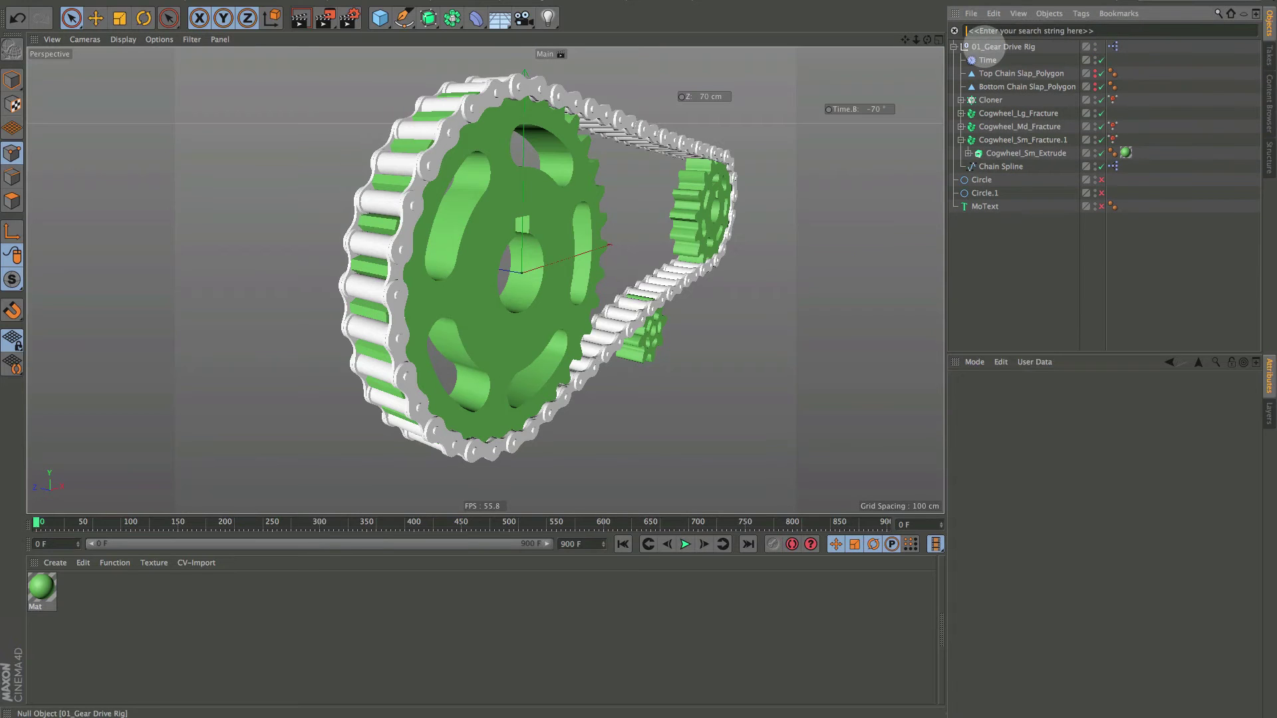
pyautogui.write('Extrude')
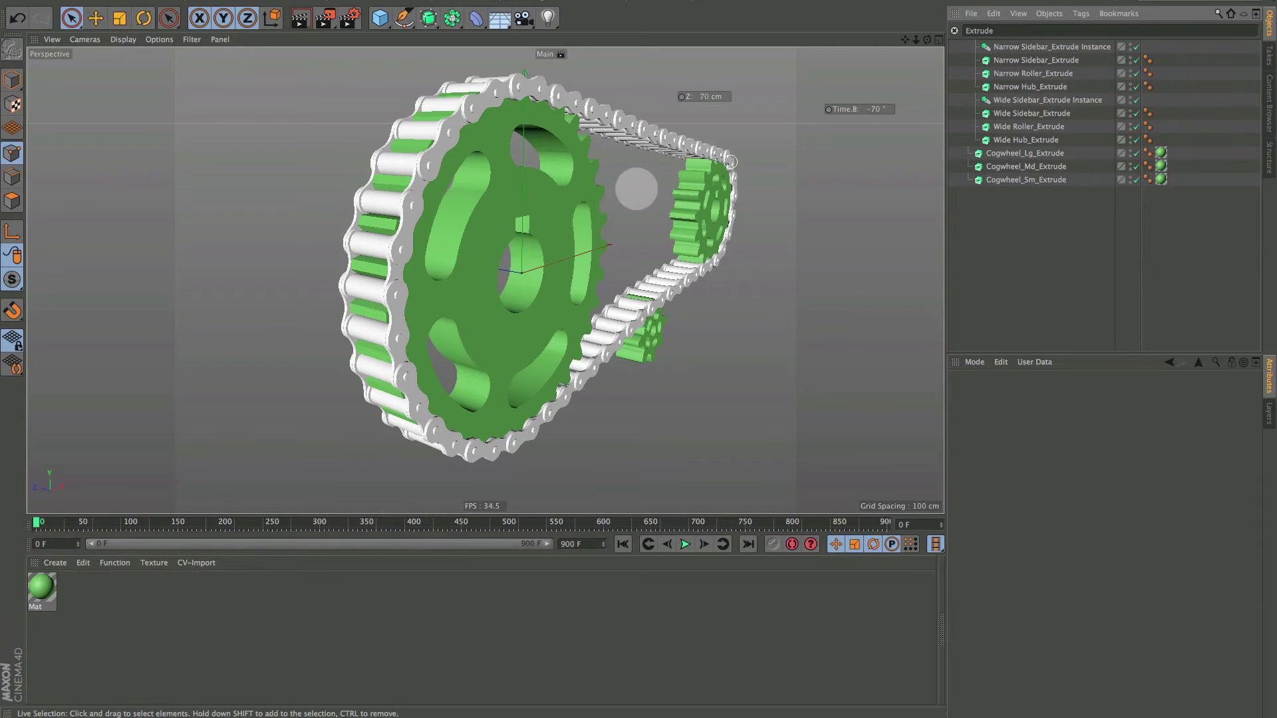
pyautogui.press('alt')
pyautogui.keyDown('alt'); pyautogui.moveTo(441, 210); pyautogui.dragTo(446, 211); pyautogui.keyUp('alt')
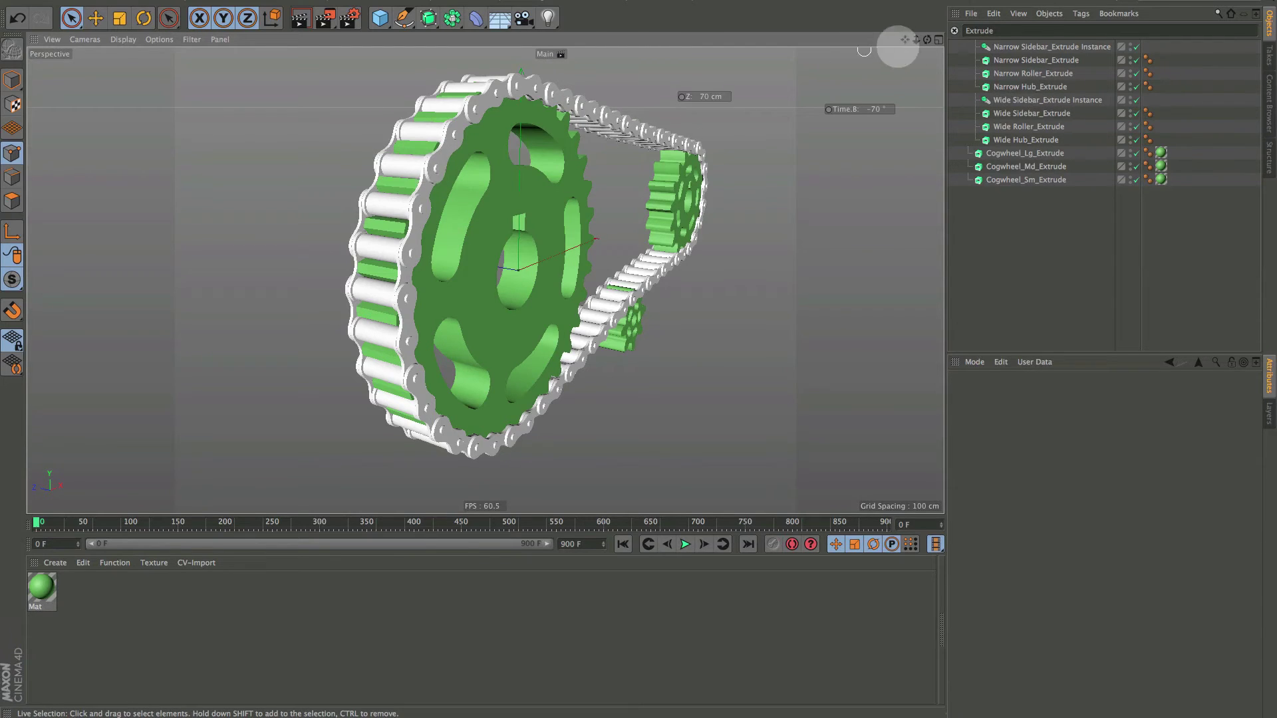
pyautogui.click(1011, 60)
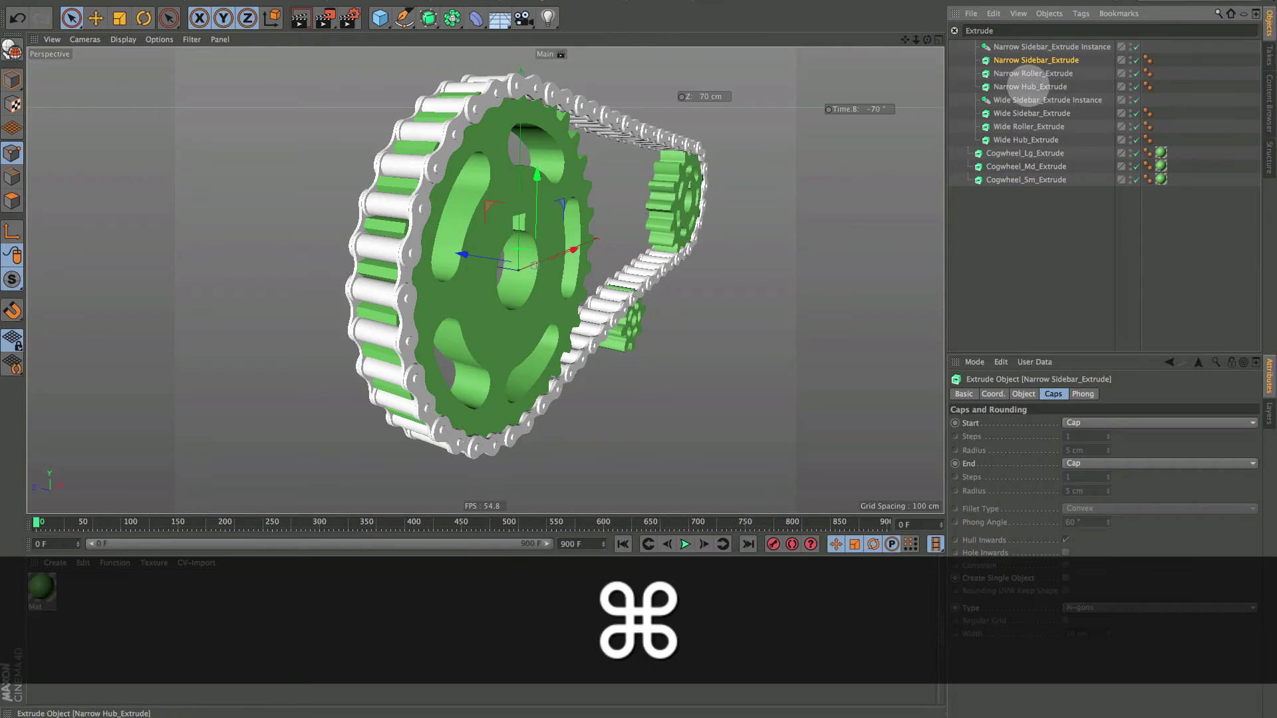
pyautogui.keyDown('super'); pyautogui.click(1029, 86); pyautogui.keyUp('super')
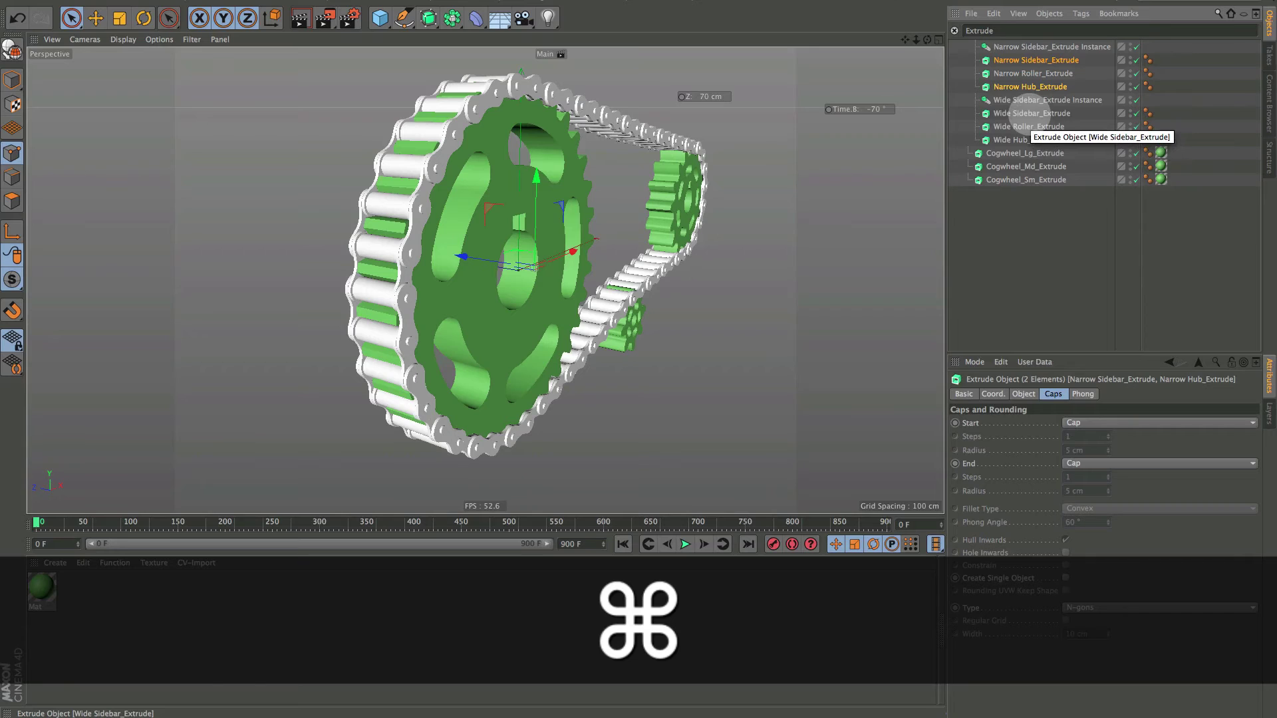
pyautogui.keyDown('super'); pyautogui.click(1027, 113); pyautogui.keyUp('super')
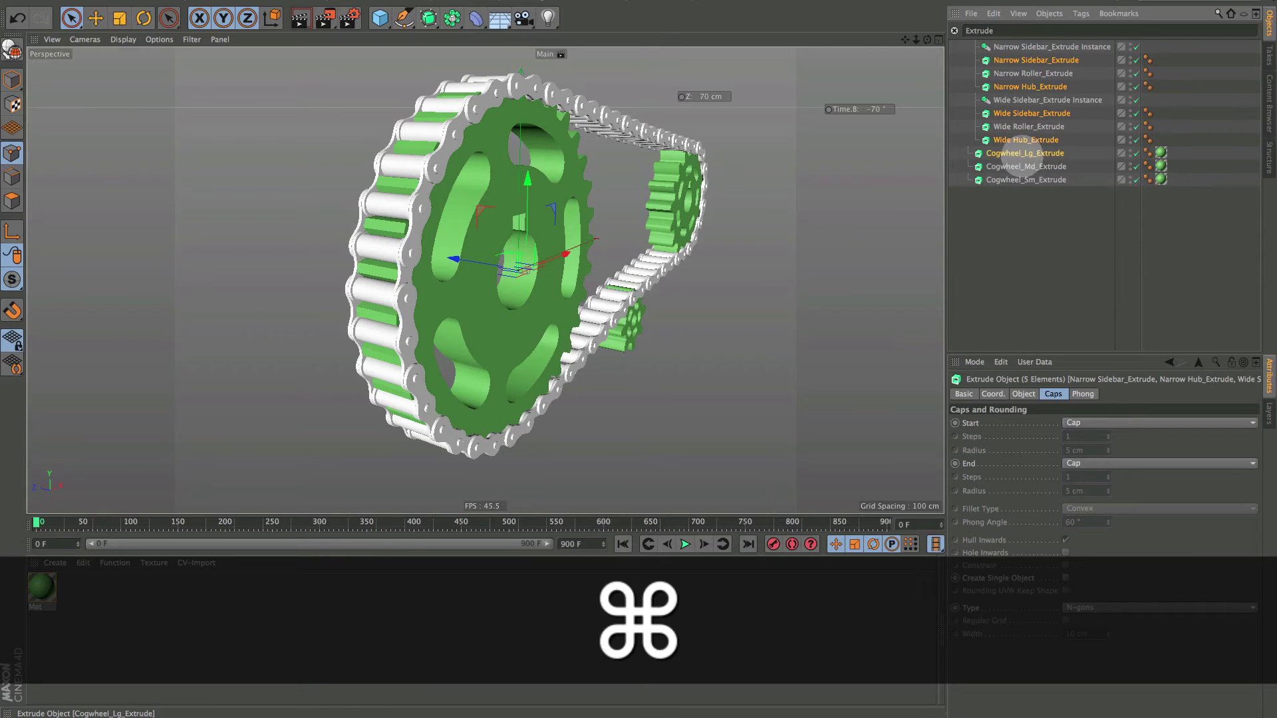
pyautogui.keyDown('super'); pyautogui.click(1016, 179); pyautogui.keyUp('super')
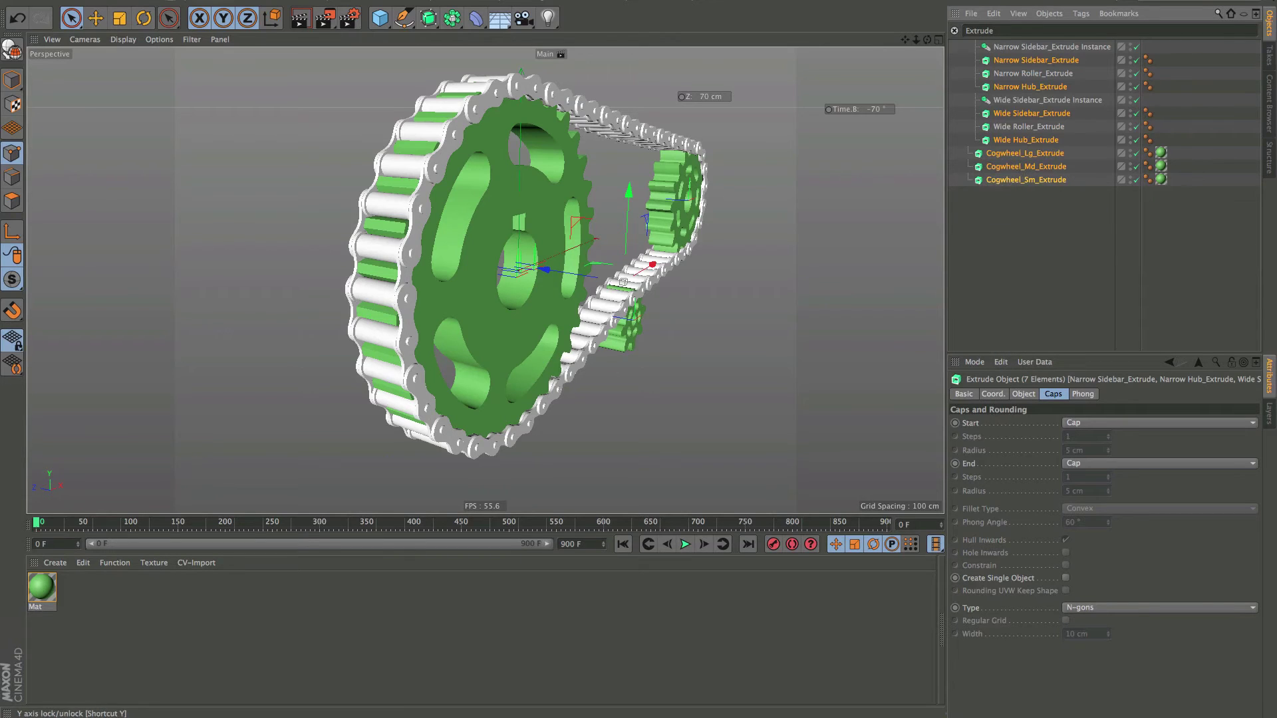
# Create a selection object from the seven selected extrudes, clear and close the object search, and deselect everything.
pyautogui.click(96, 2)
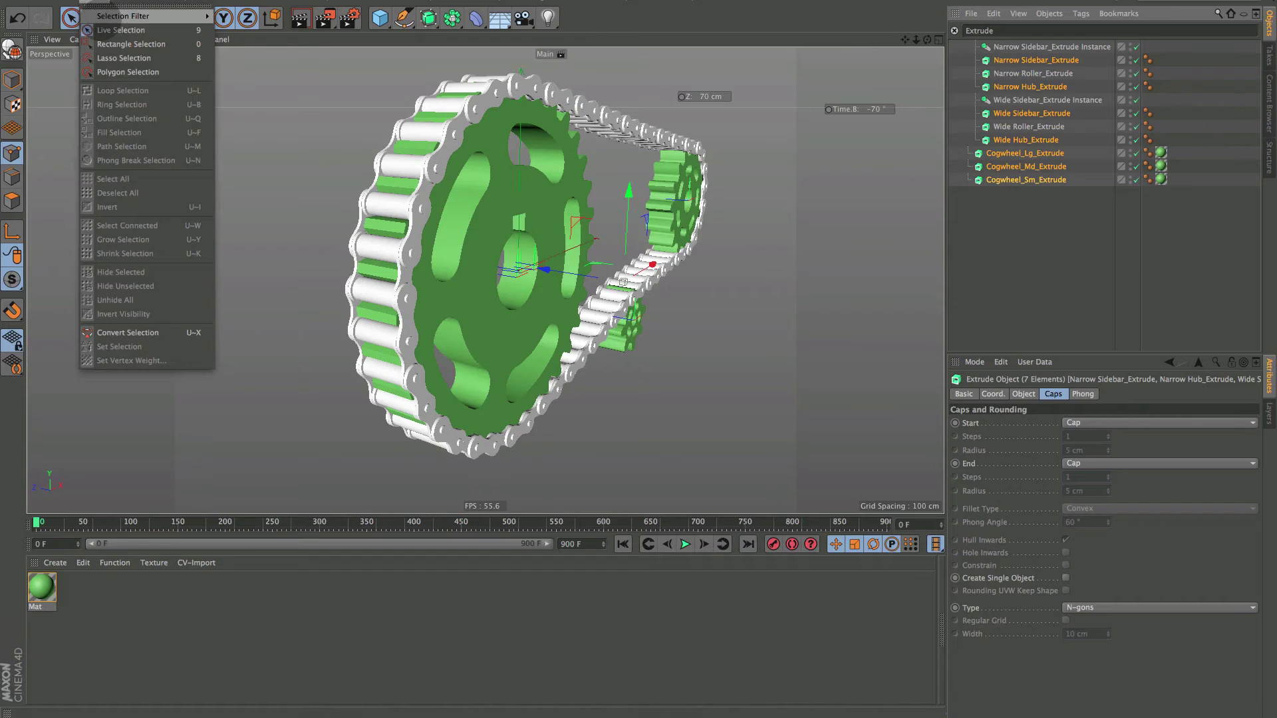
pyautogui.moveTo(126, 16)
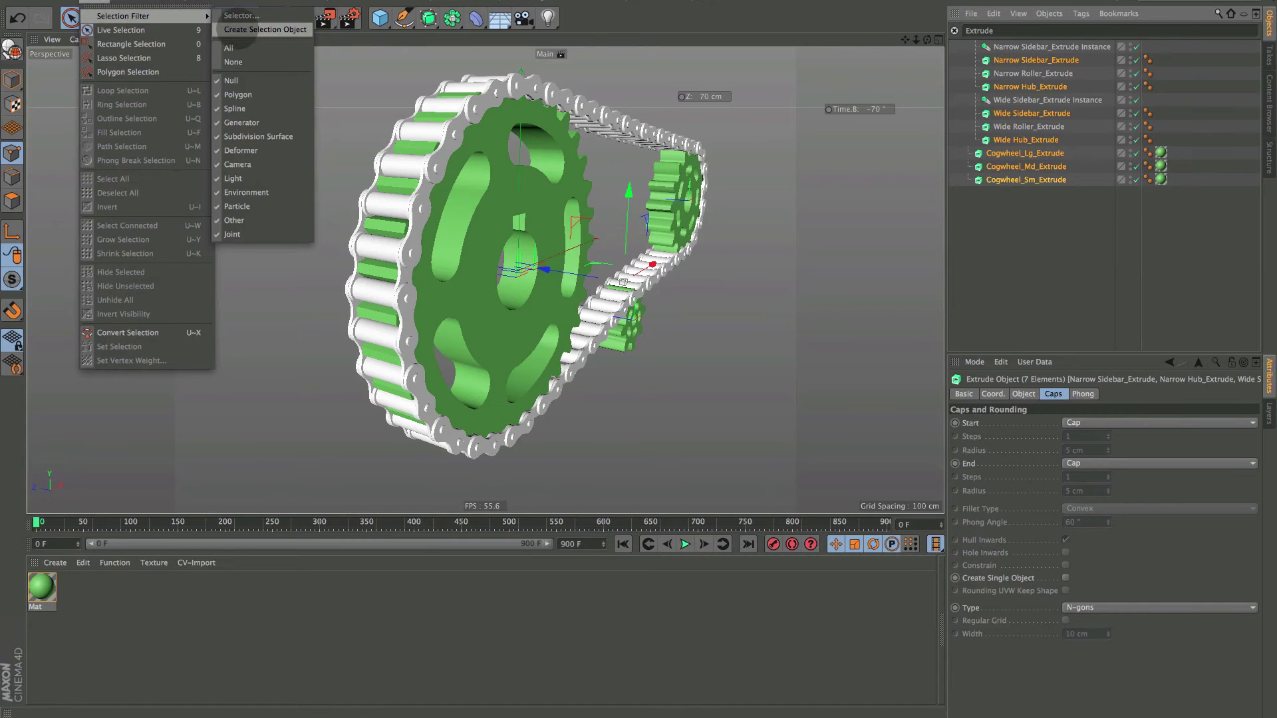
pyautogui.click(256, 16)
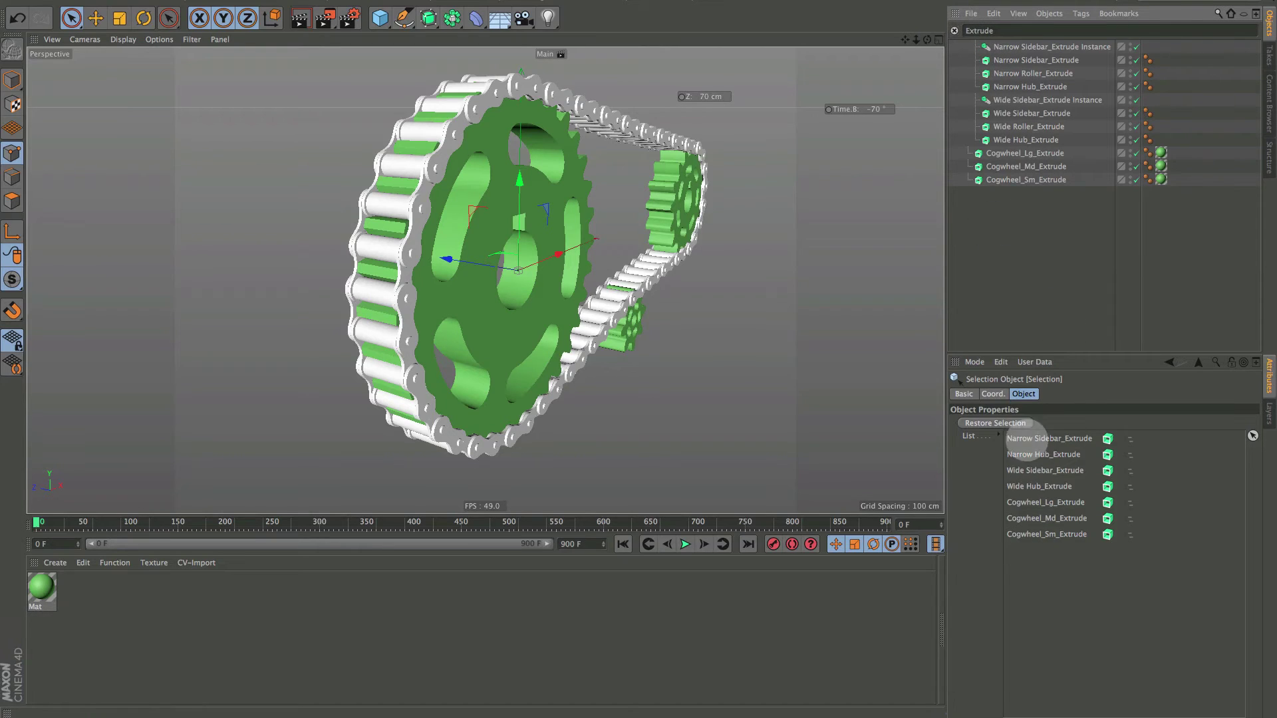
pyautogui.click(954, 30)
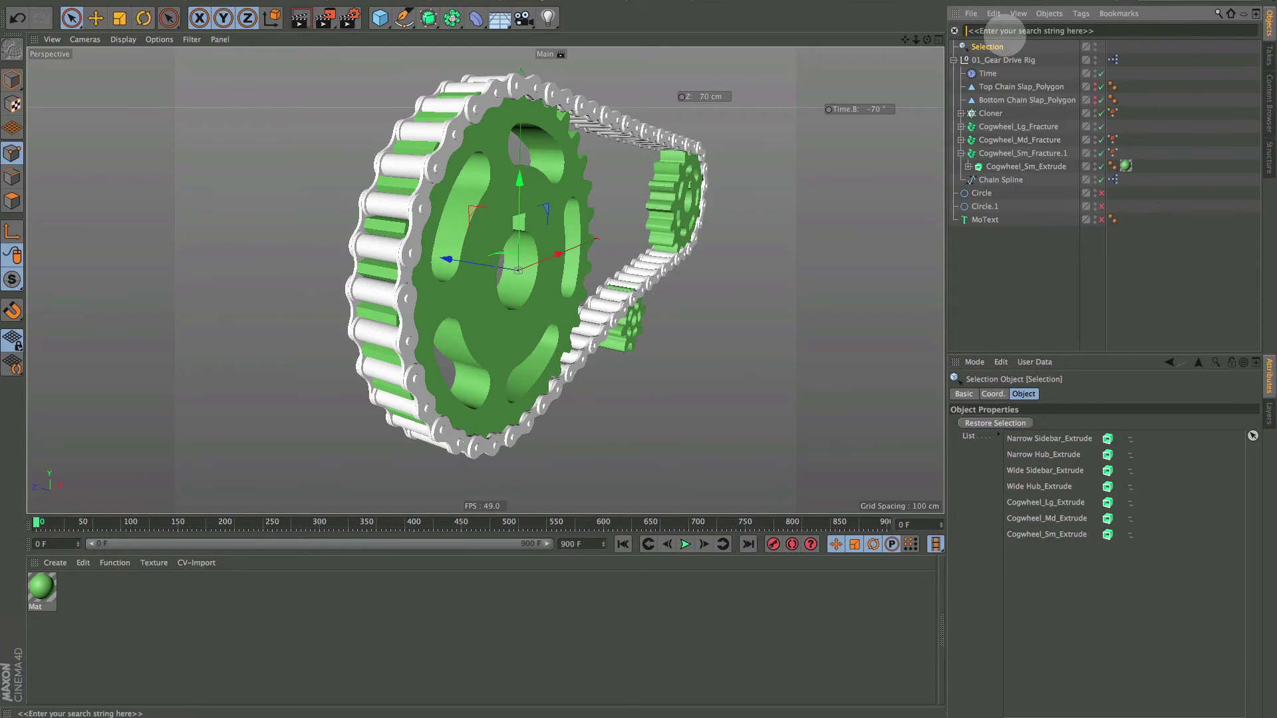
pyautogui.click(1217, 14)
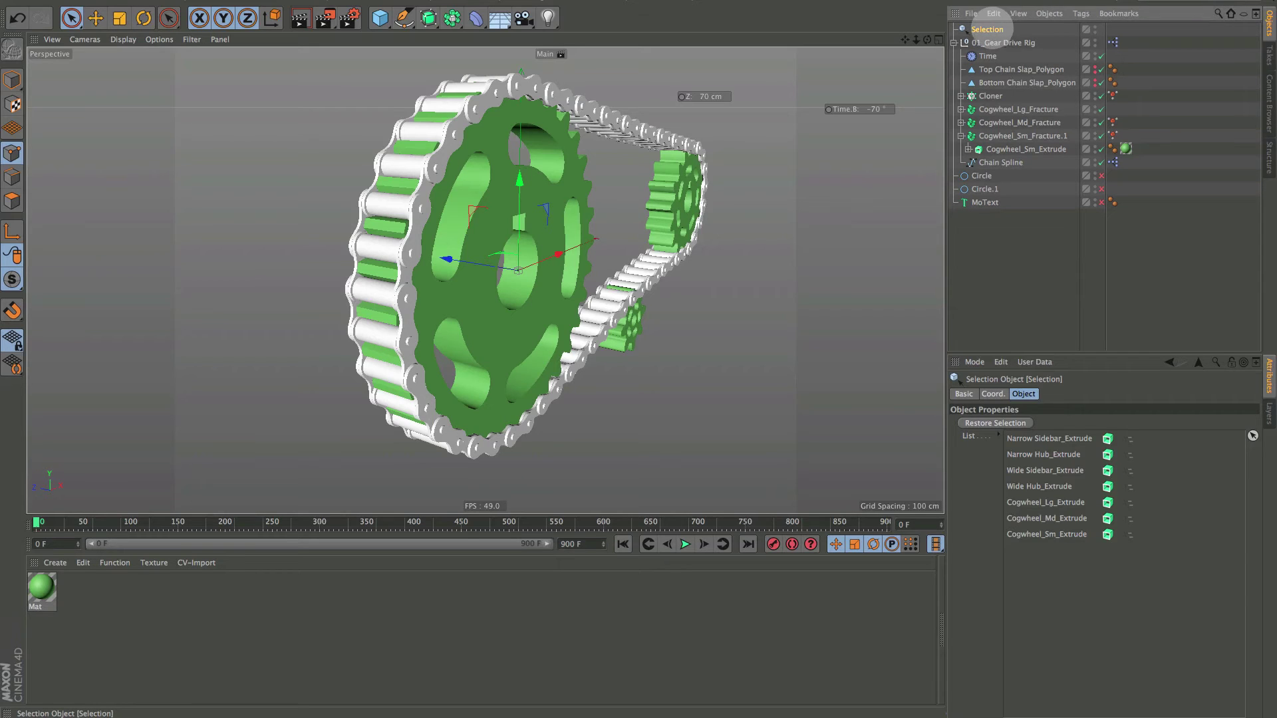
pyautogui.click(1005, 253)
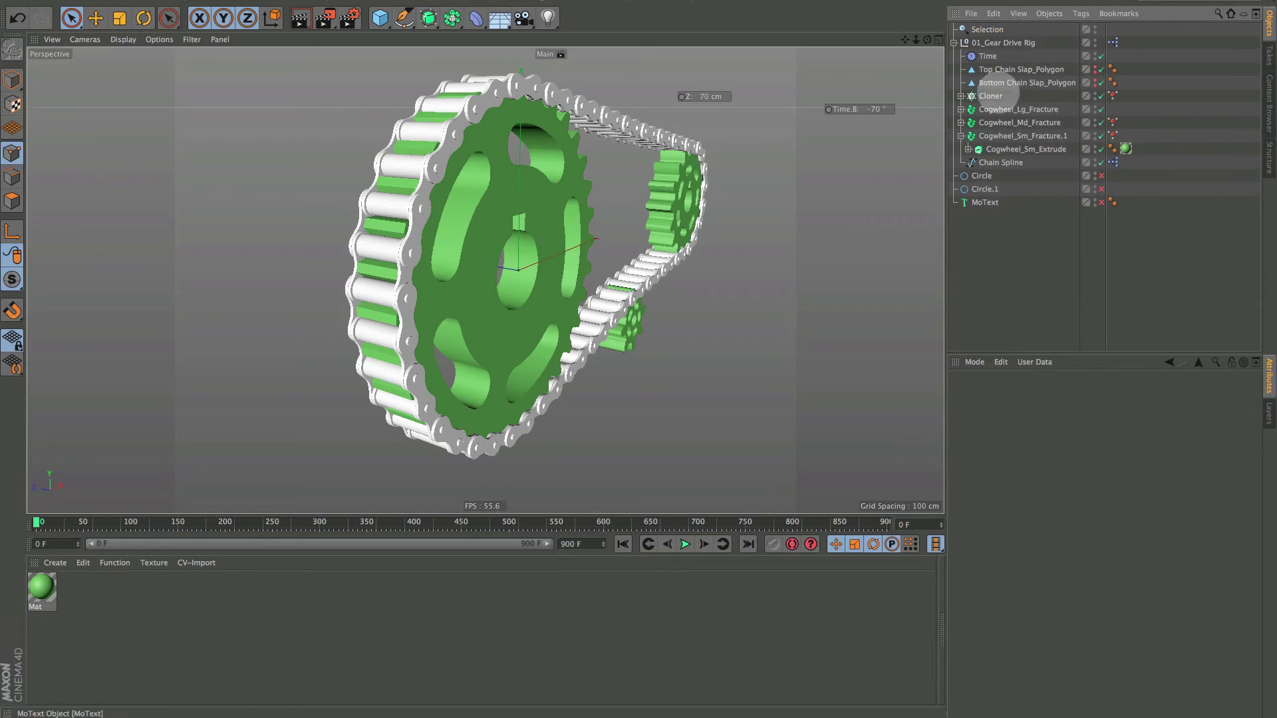
# Restore the stored selection of extrudes and set both their Start and End caps to Fillet Cap.
pyautogui.click(988, 29)
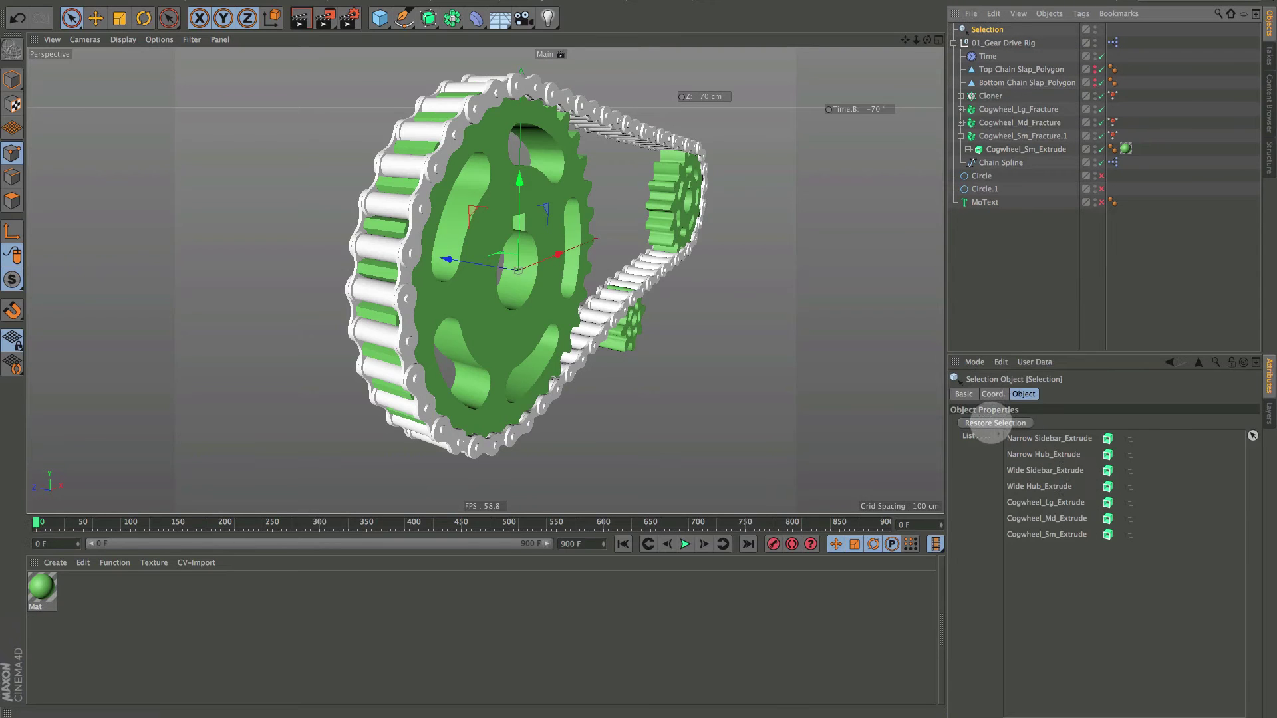
pyautogui.click(995, 423)
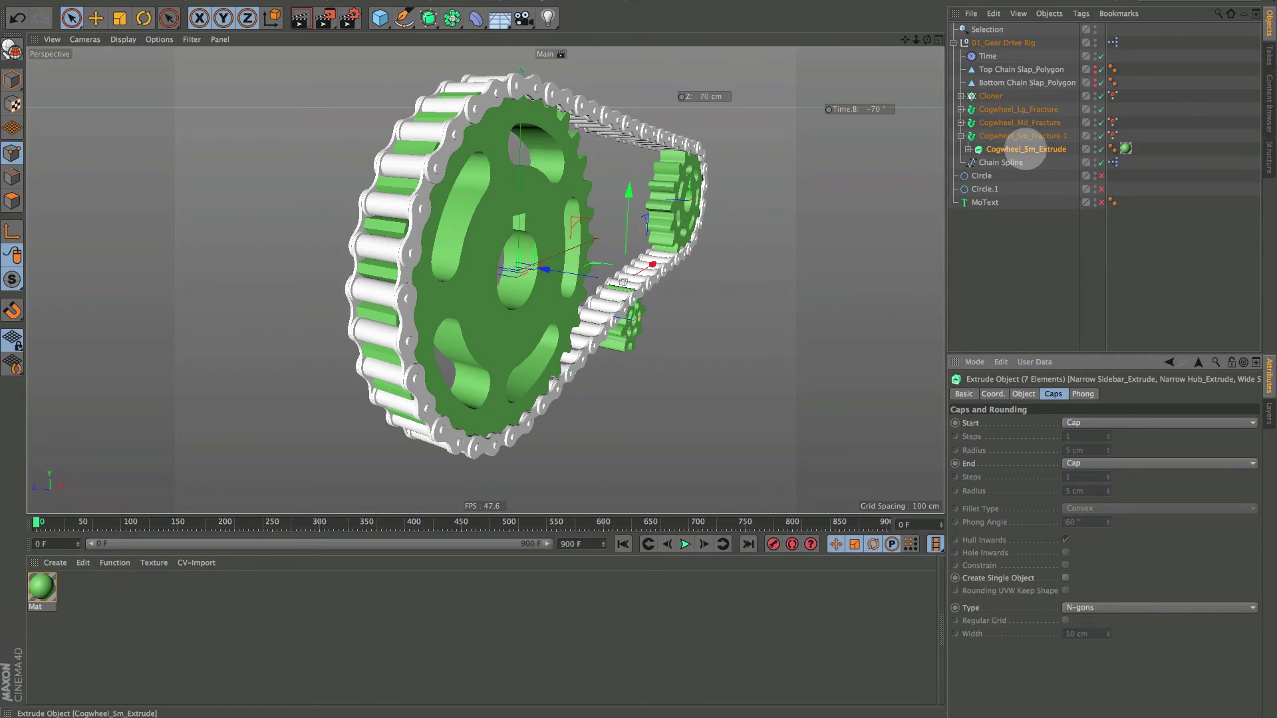
pyautogui.click(1181, 420)
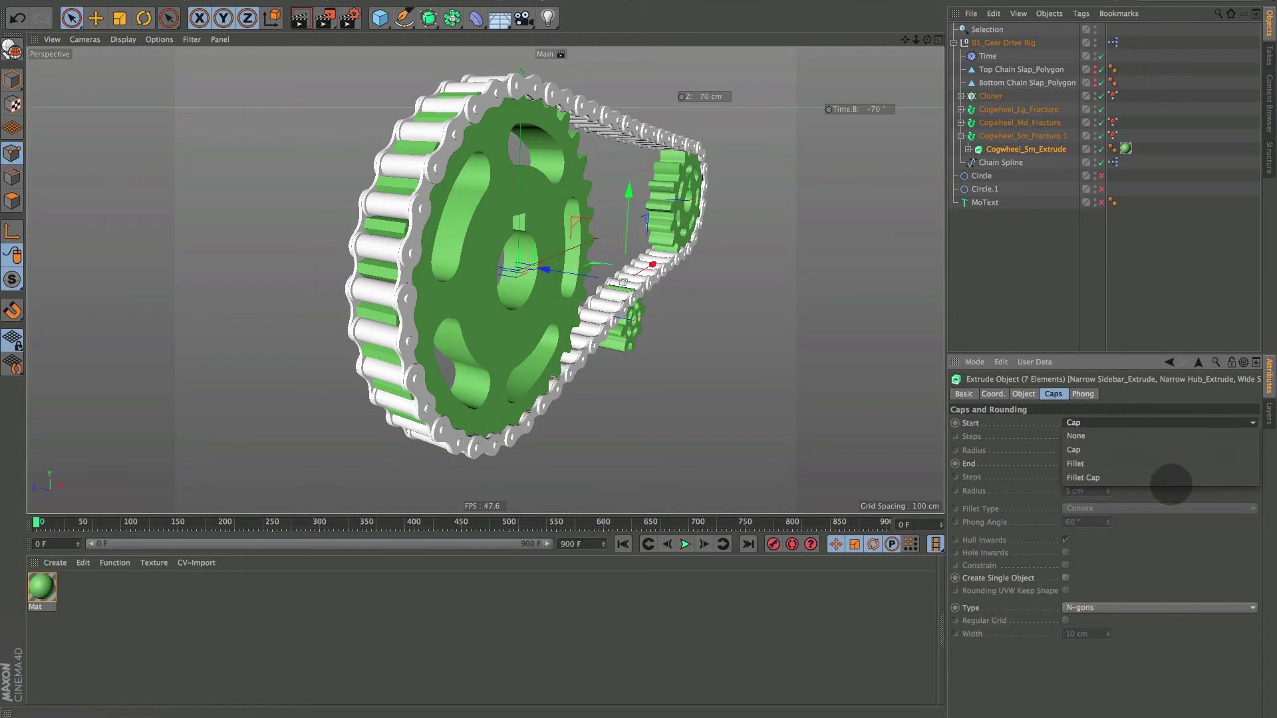
pyautogui.click(1172, 479)
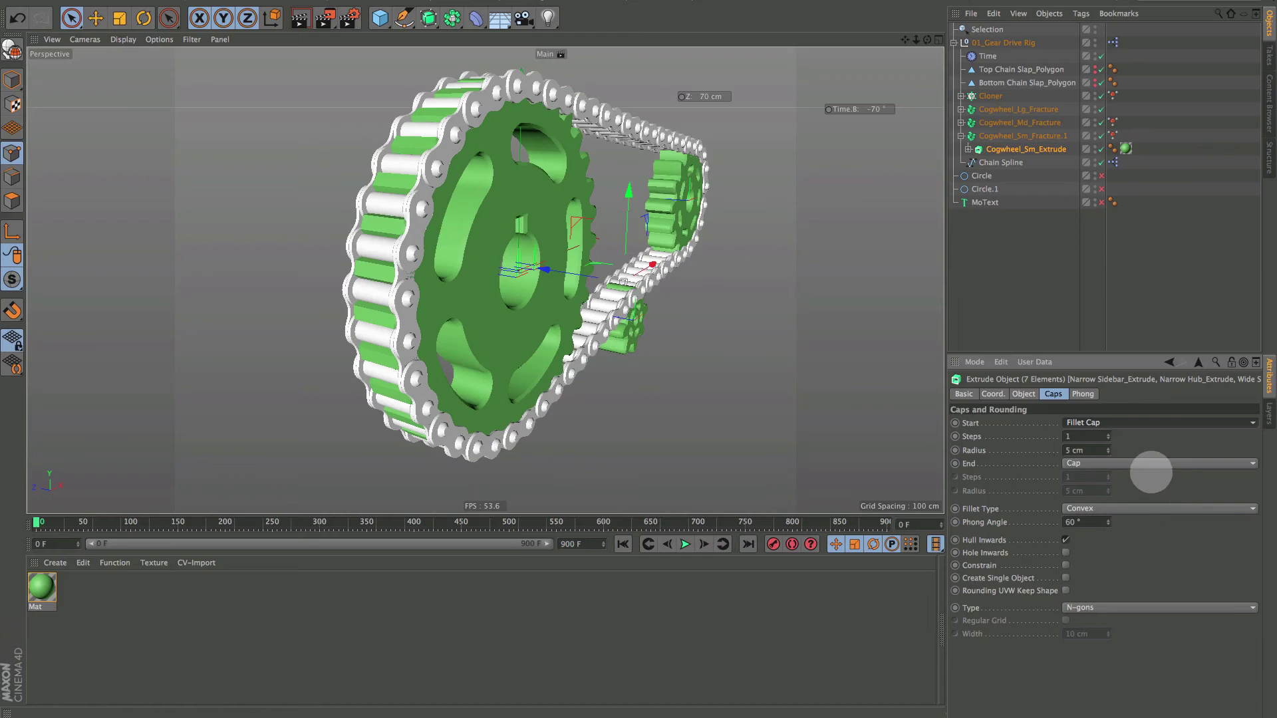
pyautogui.click(1149, 463)
pyautogui.click(1144, 517)
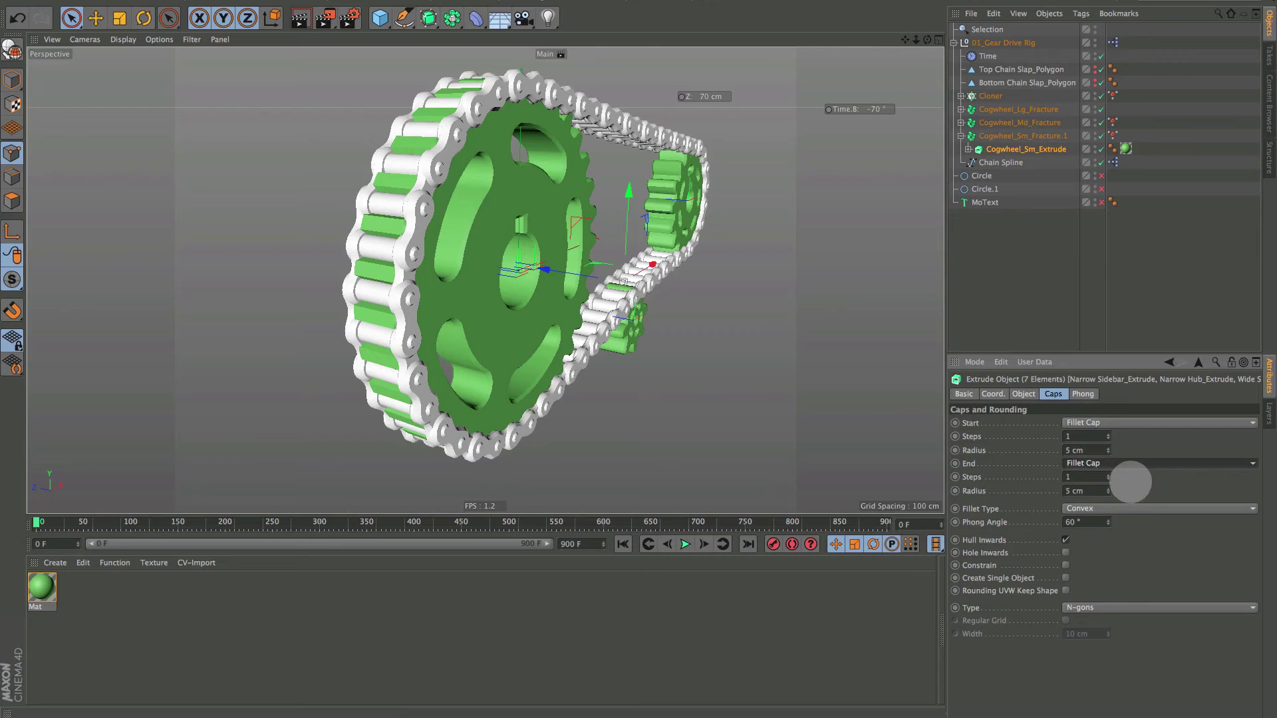
pyautogui.keyDown('alt'); pyautogui.moveTo(489, 336); pyautogui.dragTo(512, 339); pyautogui.keyUp('alt')
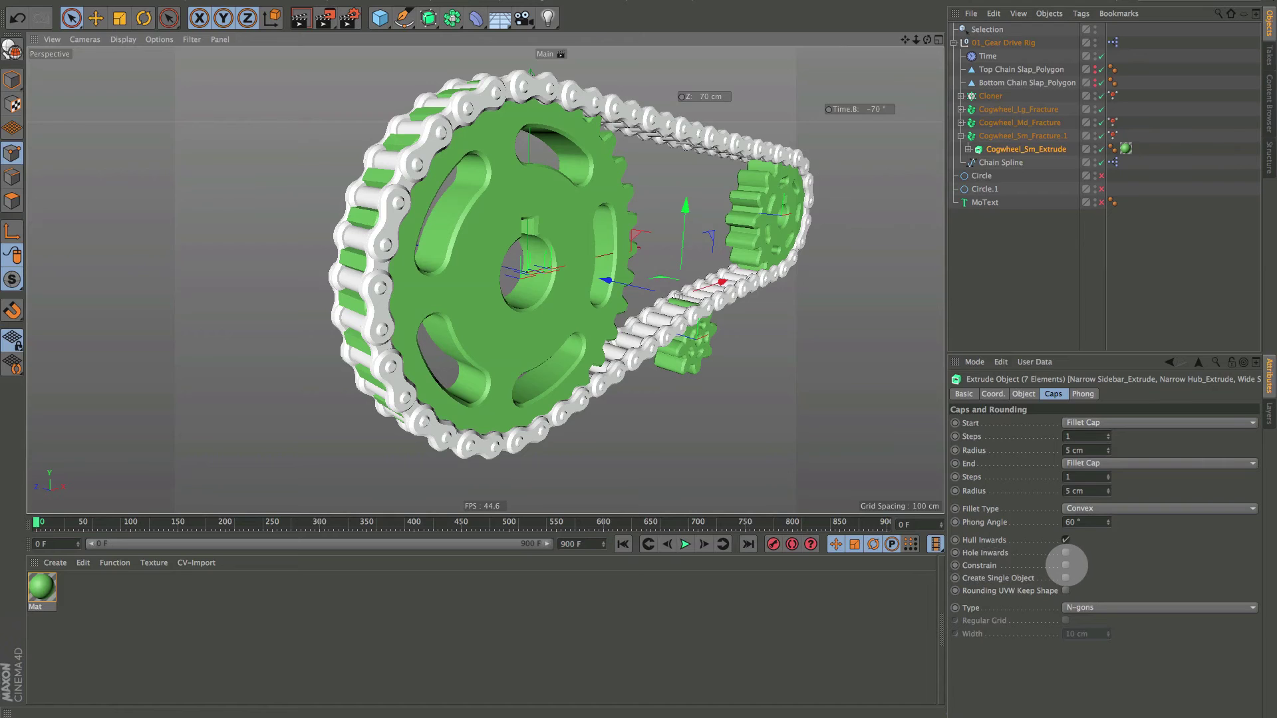
# Enable Constrain on the selected extrudes' caps and set both the Start and End fillet radius to 1 cm.
pyautogui.click(1066, 565)
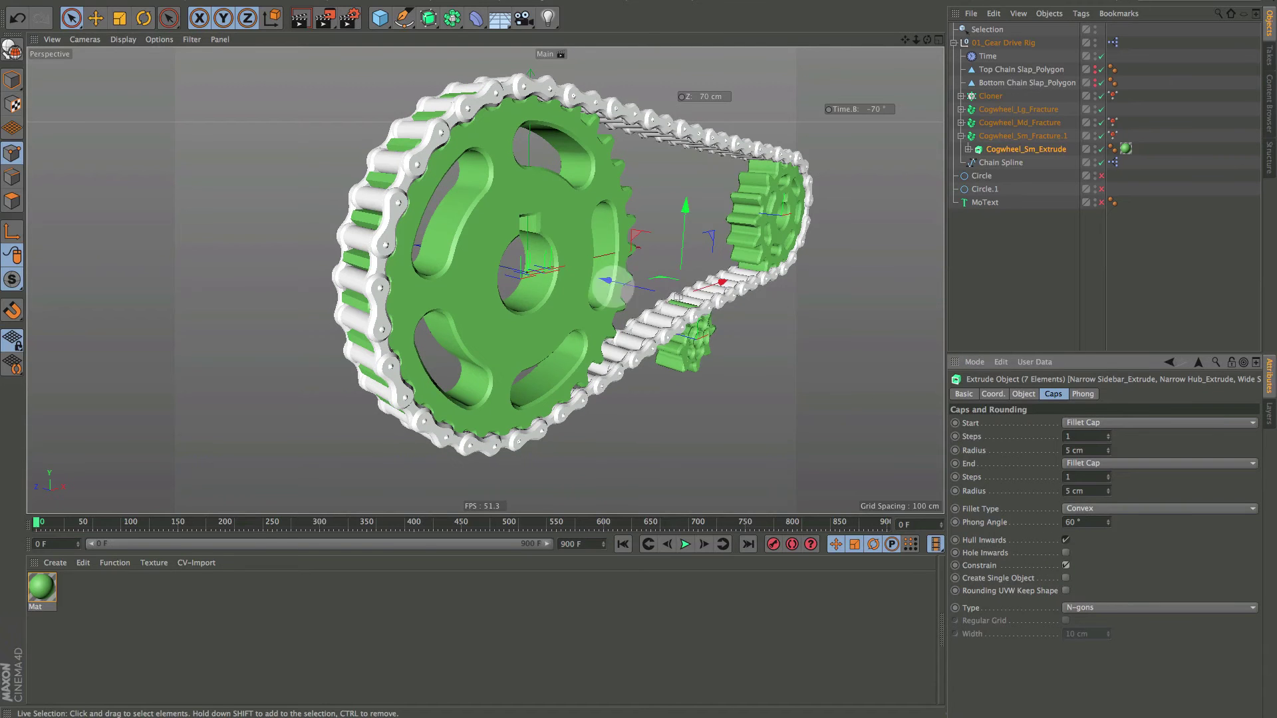
pyautogui.moveTo(565, 283)
pyautogui.keyDown('alt'); pyautogui.mouseDown()
pyautogui.moveTo(552, 282)
pyautogui.moveTo(573, 287)
pyautogui.mouseUp(); pyautogui.keyUp('alt')
pyautogui.moveTo(1069, 450); pyautogui.dragTo(1046, 449)
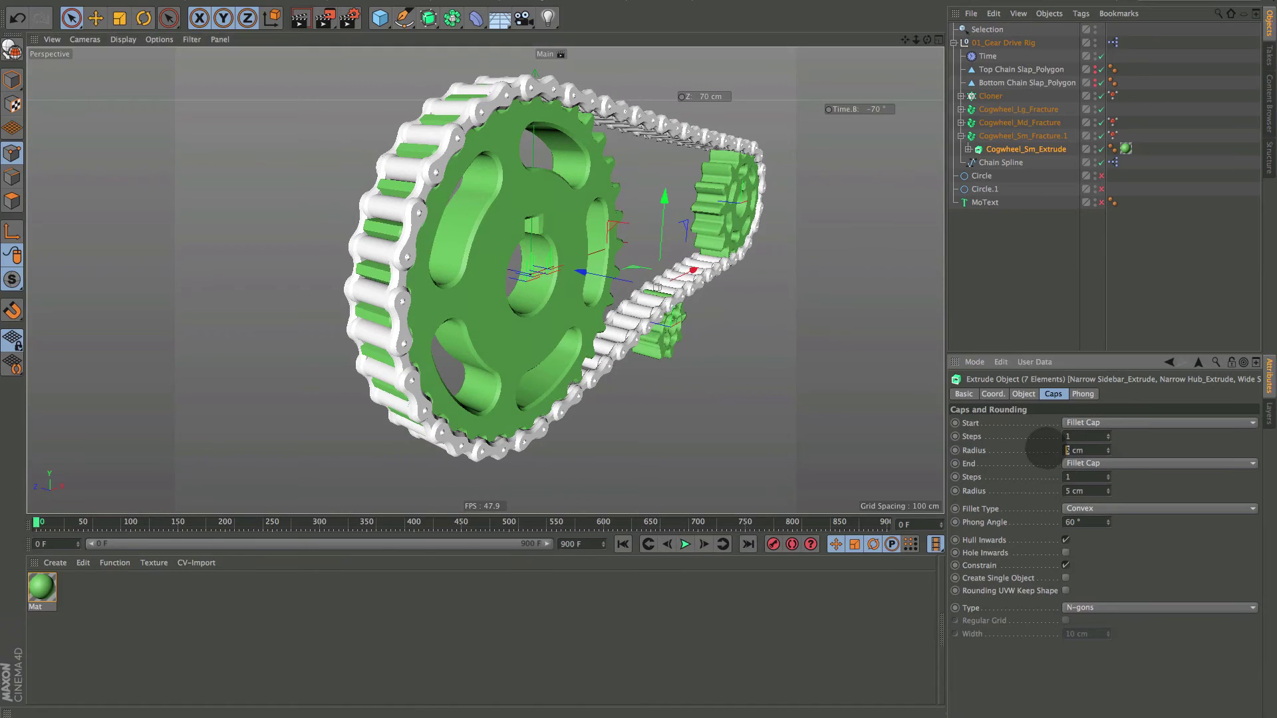
pyautogui.write('1')
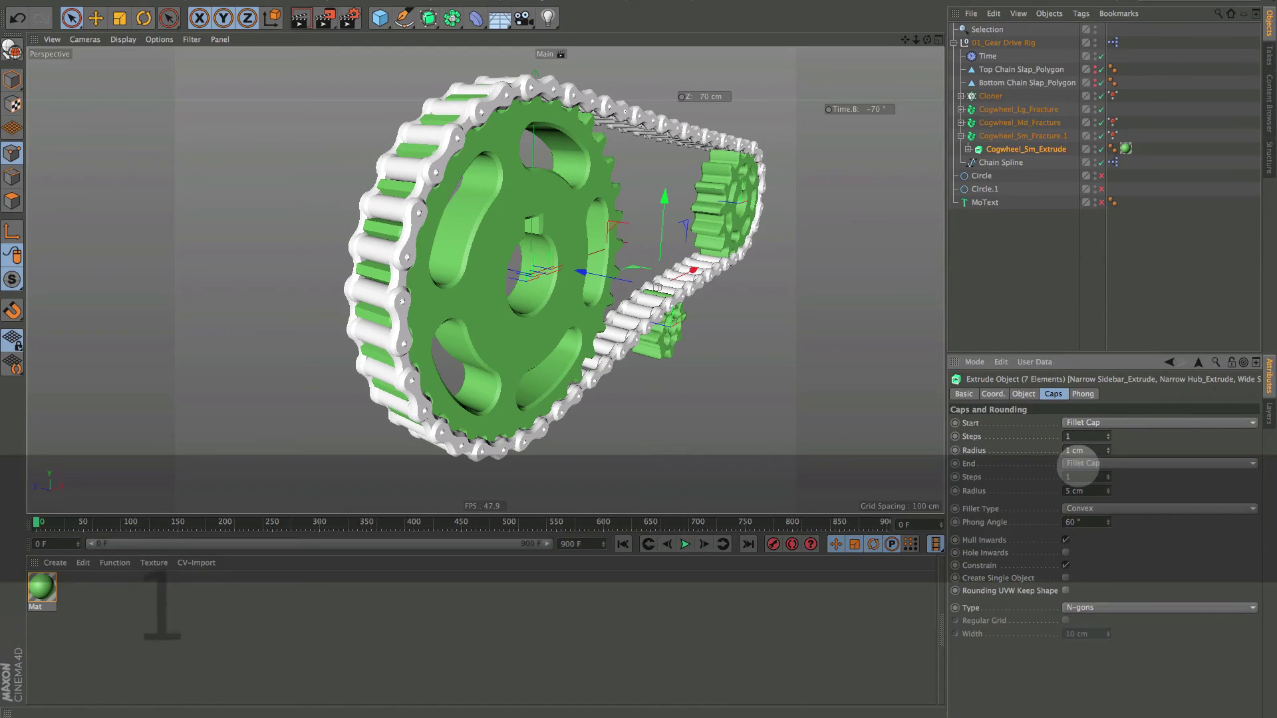
pyautogui.write('1')
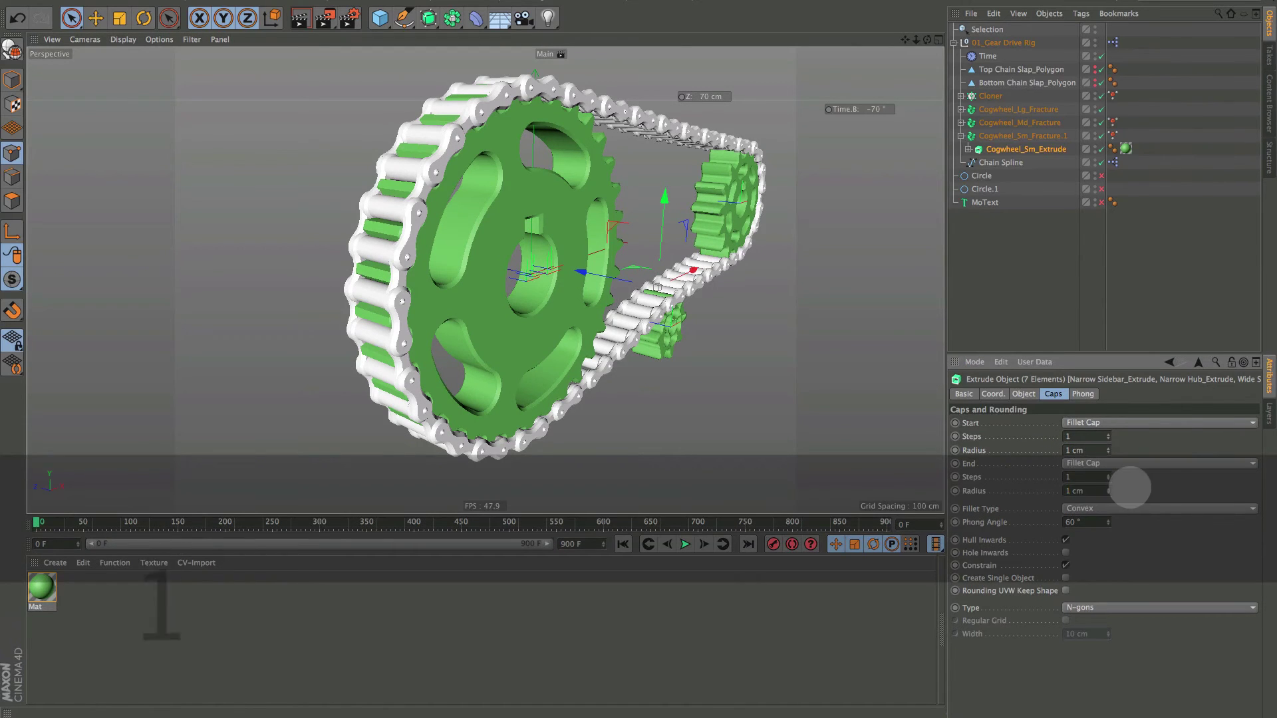
pyautogui.press('Return')
pyautogui.keyDown('alt'); pyautogui.moveTo(541, 339); pyautogui.dragTo(547, 336); pyautogui.keyUp('alt')
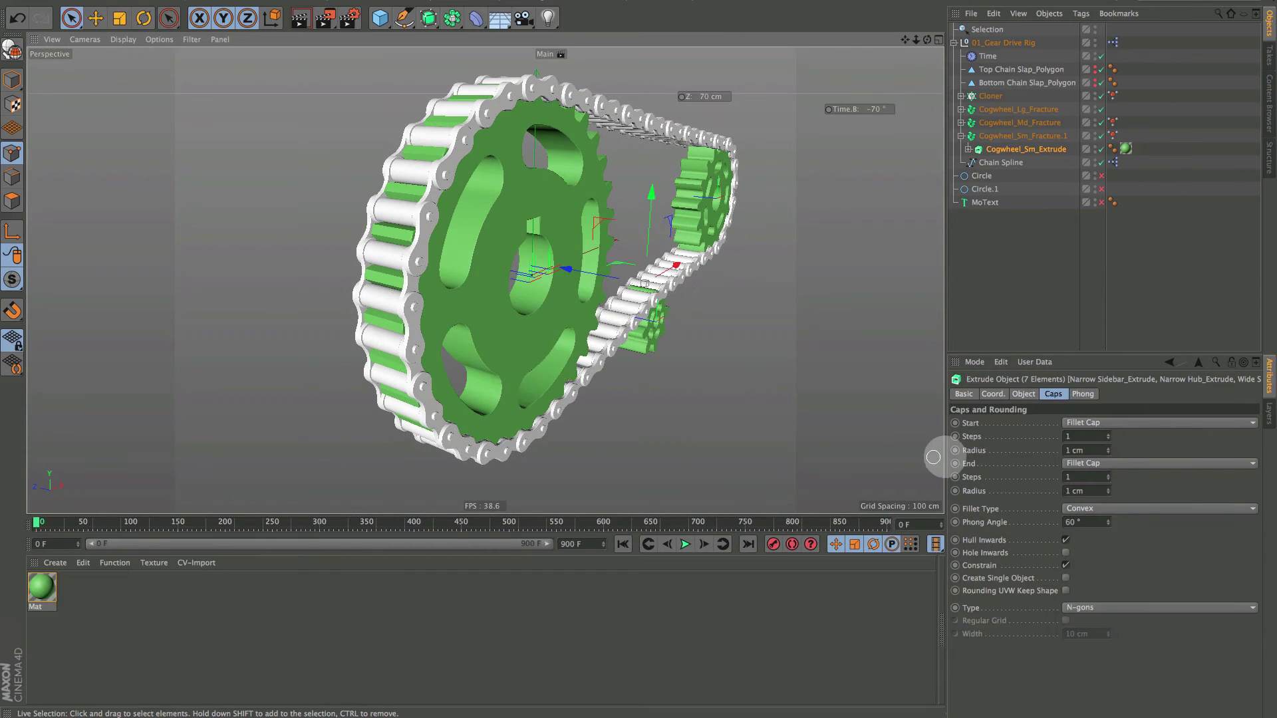
# Set both the Start and End cap steps of the selected extrudes to 2.
pyautogui.doubleClick(1068, 436)
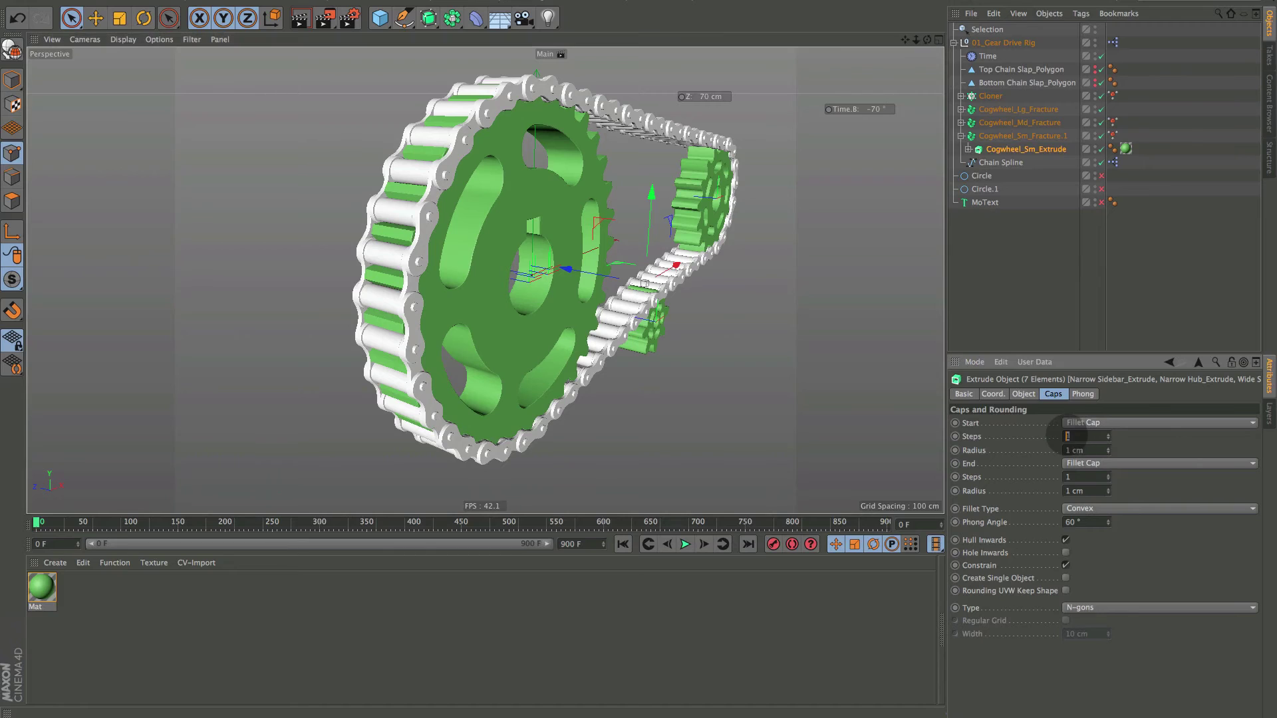
pyautogui.write('2')
pyautogui.click(1062, 470)
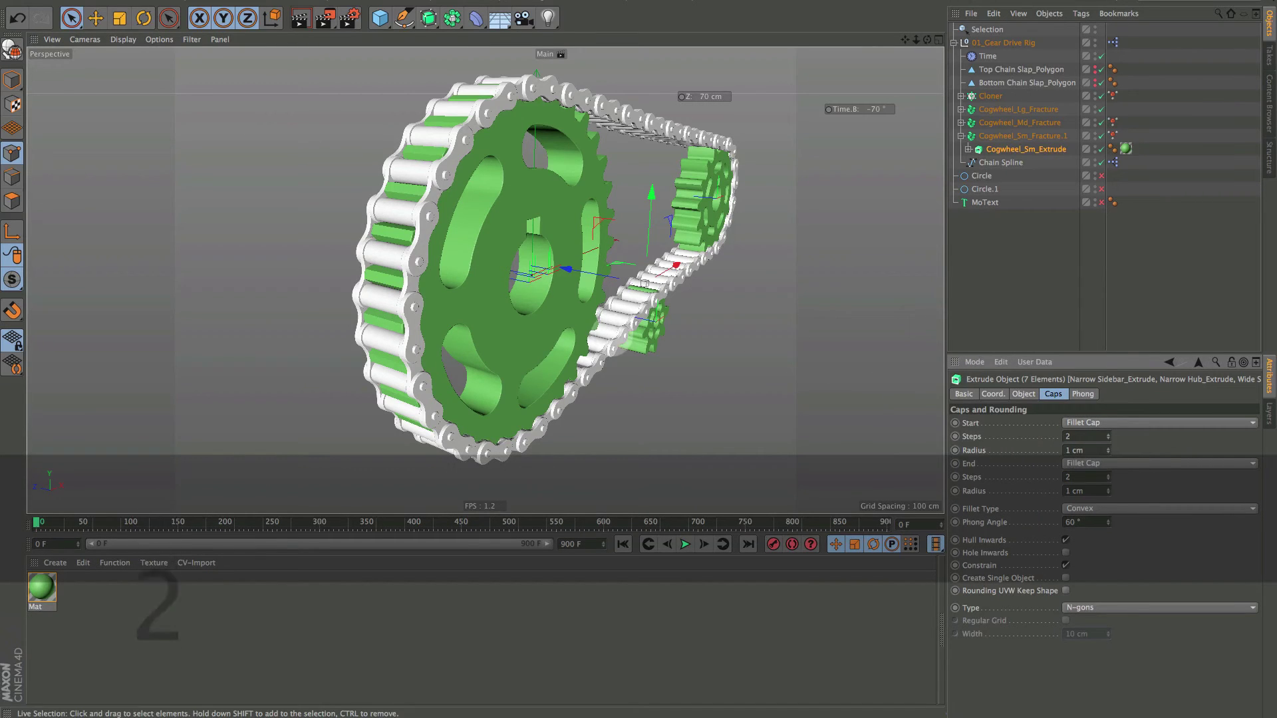
# Play the animation to check the chain drive with filleted caps, and return to frame 0.
pyautogui.keyDown('alt'); pyautogui.moveTo(546, 336); pyautogui.dragTo(585, 525); pyautogui.keyUp('alt')
pyautogui.click(683, 544)
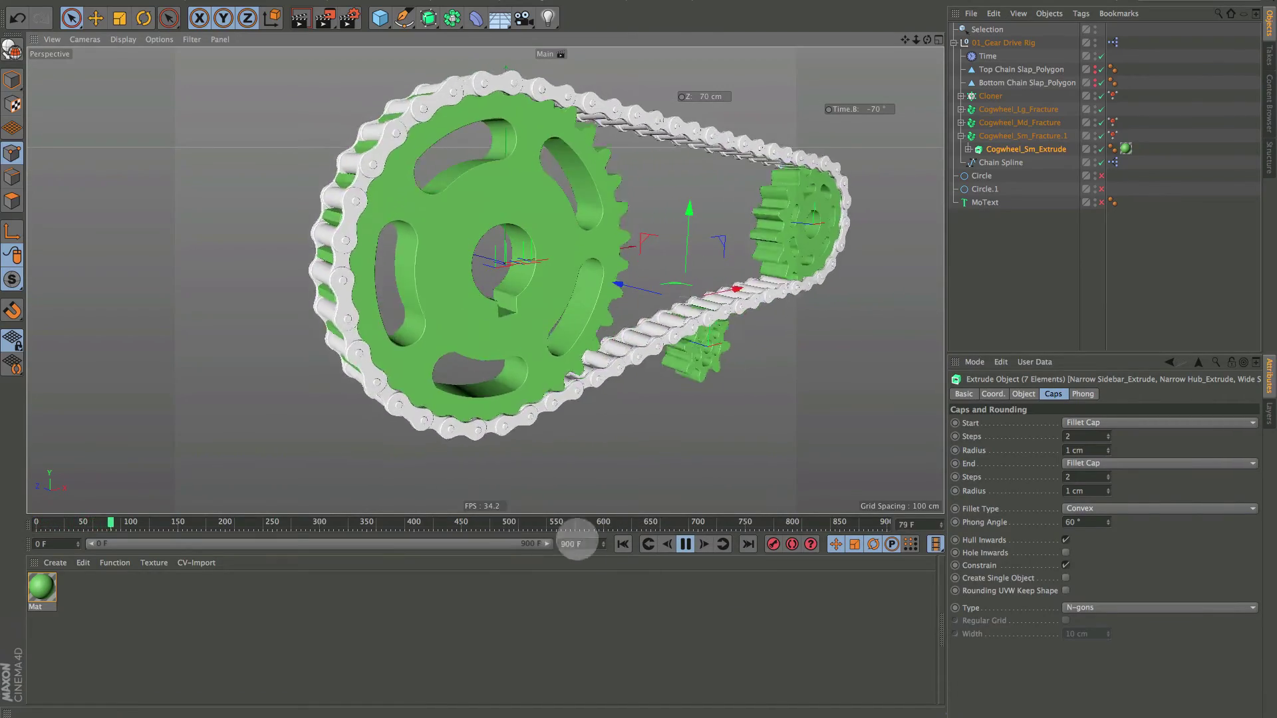
pyautogui.click(685, 544)
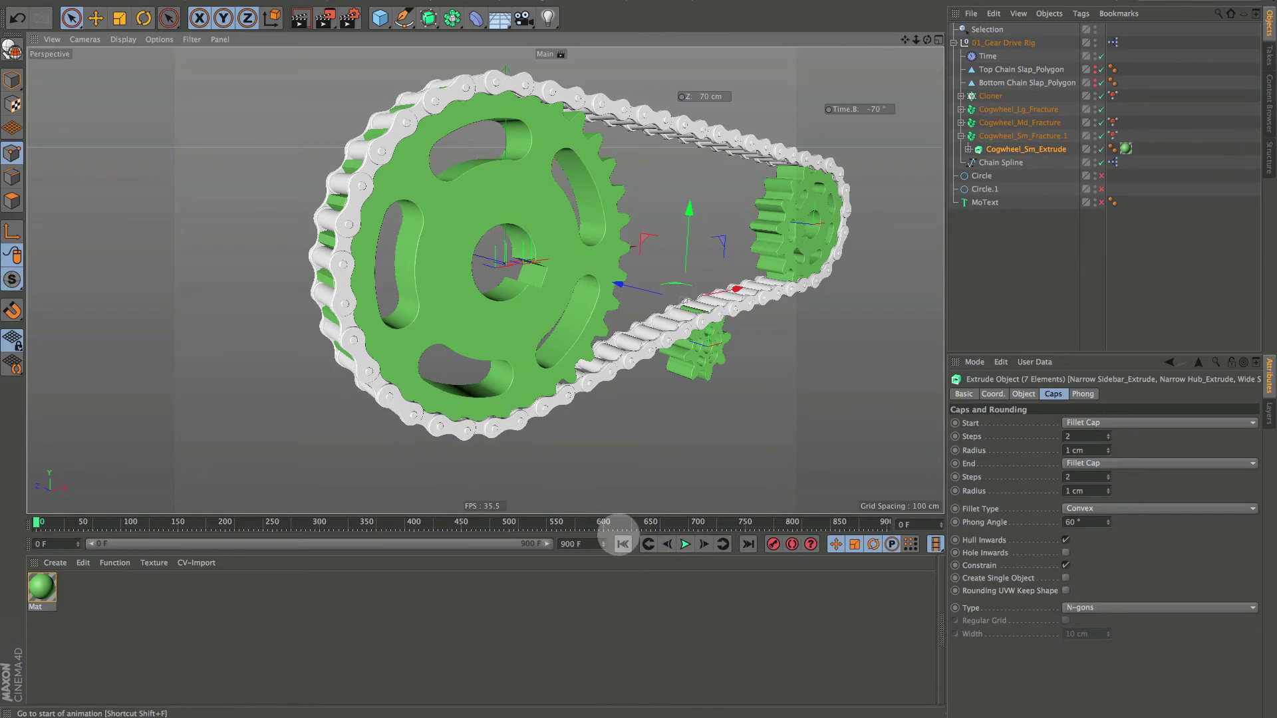
# Expand the Cloner's Narrow Link and Wide Link groups and select Narrow Hub_Extrude and Wide Hub_Extrude together.
pyautogui.keyDown('alt'); pyautogui.moveTo(532, 298); pyautogui.dragTo(546, 323); pyautogui.keyUp('alt')
pyautogui.keyDown('alt'); pyautogui.moveTo(380, 153); pyautogui.dragTo(500, 226); pyautogui.keyUp('alt')
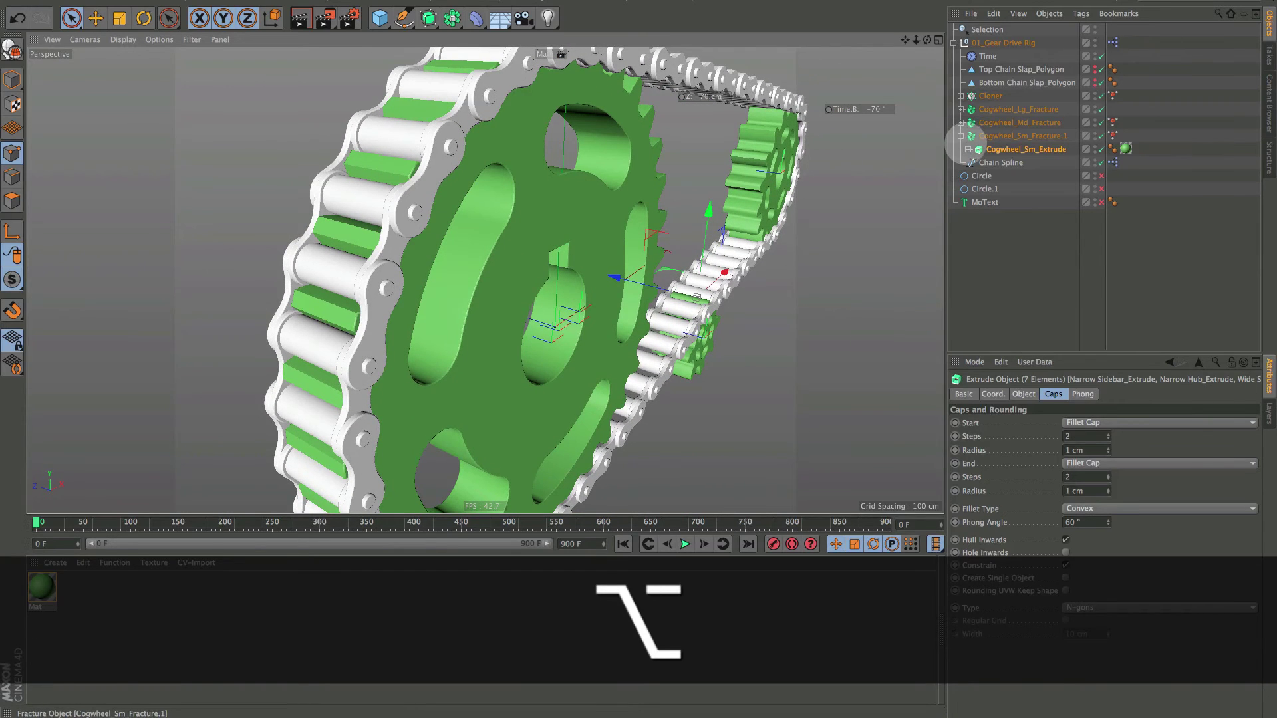
pyautogui.click(960, 136)
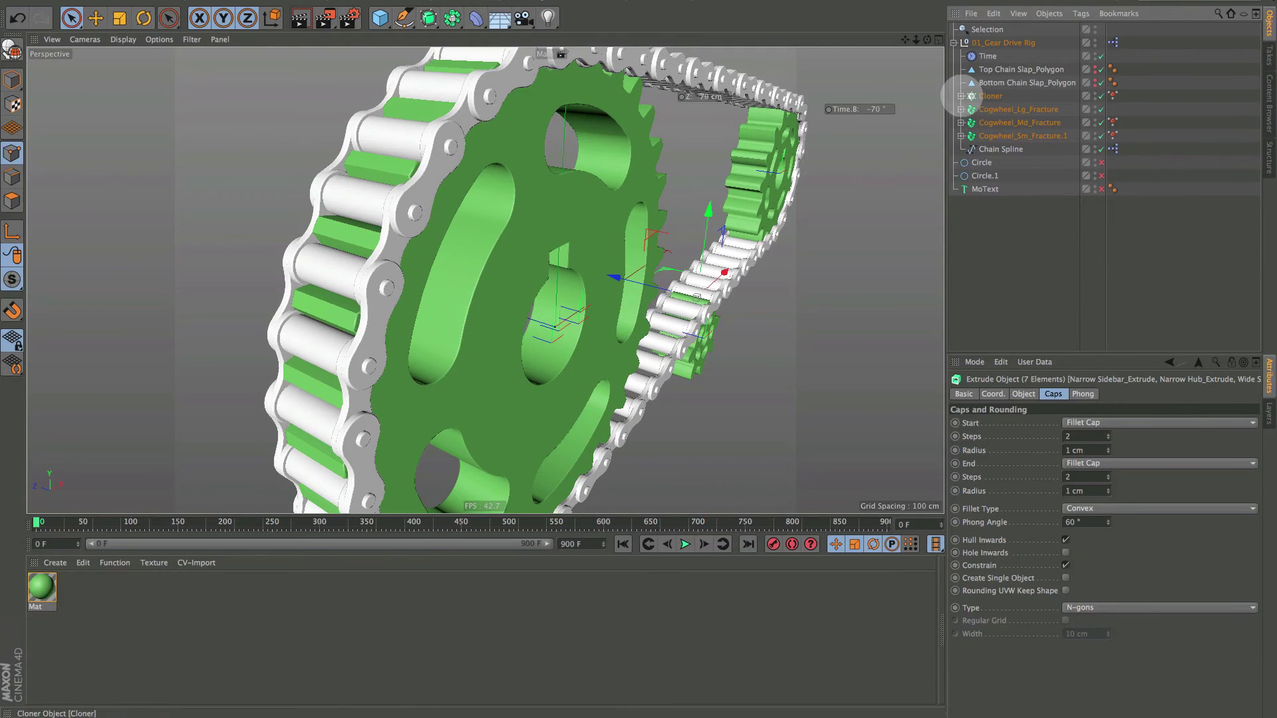
pyautogui.click(960, 96)
pyautogui.click(968, 122)
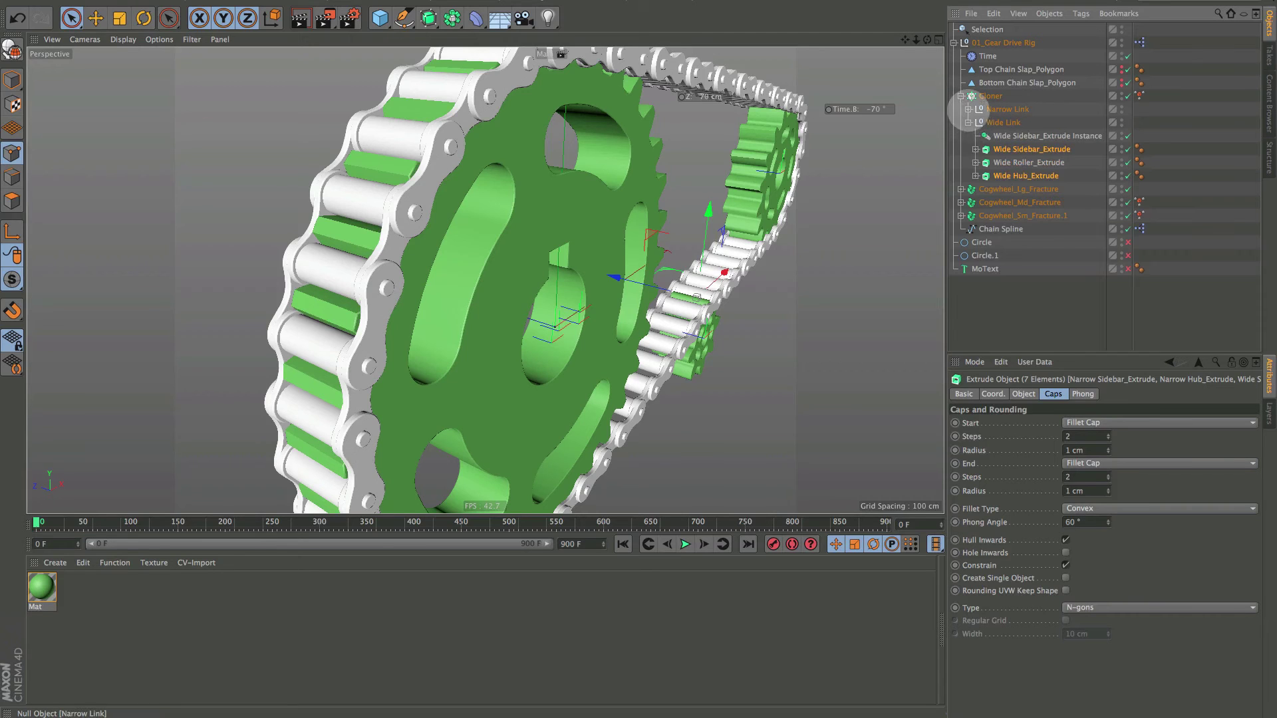
pyautogui.click(968, 109)
pyautogui.click(1002, 162)
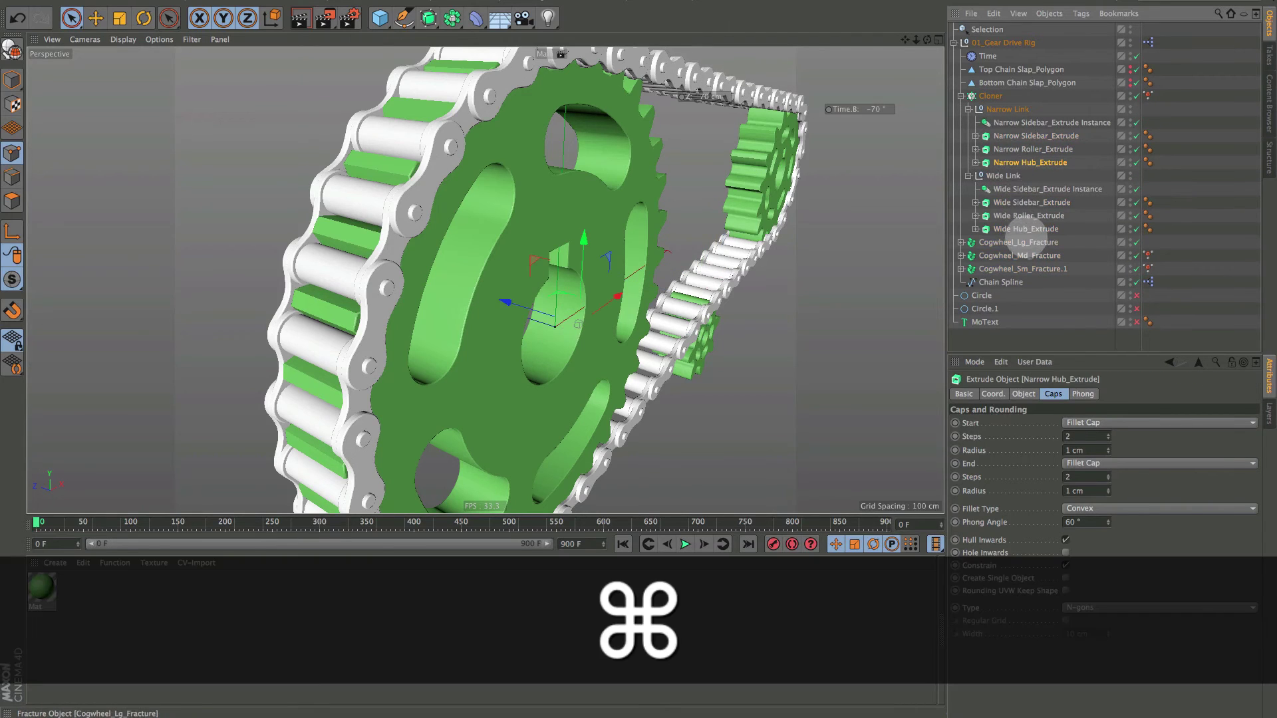
pyautogui.keyDown('super'); pyautogui.click(1024, 229); pyautogui.keyUp('super')
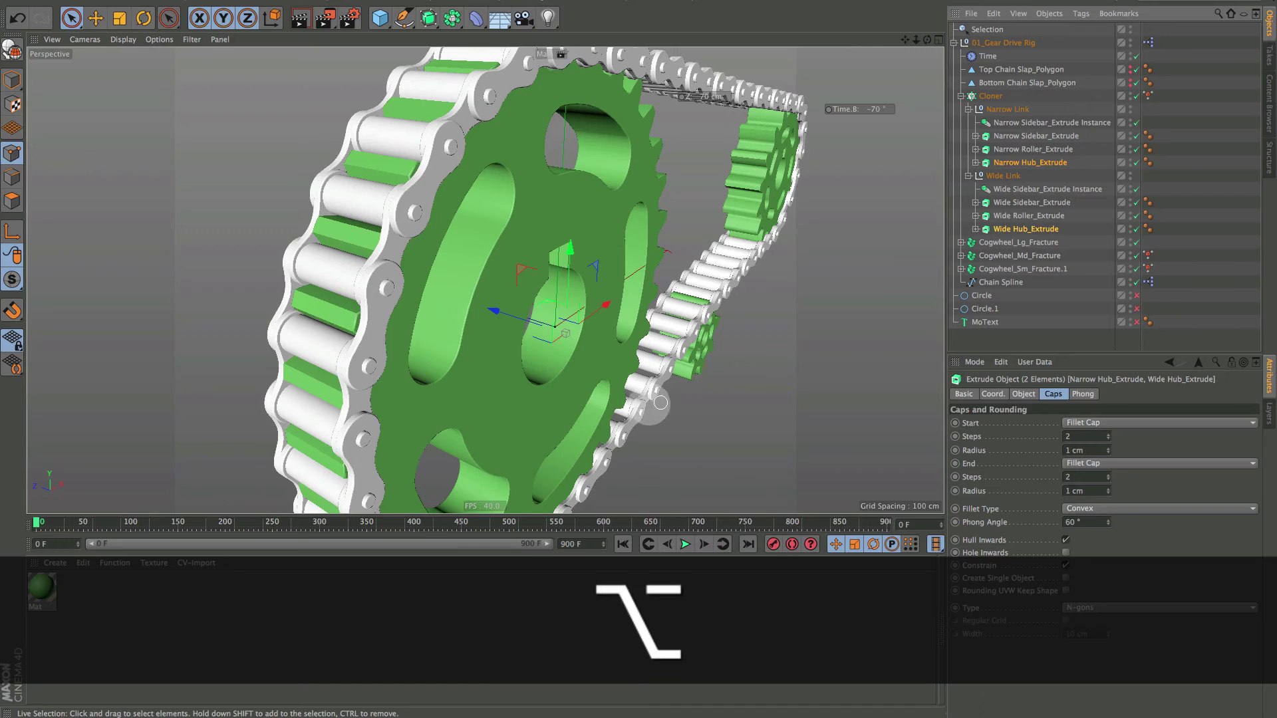
# Try a 5 cm Start and End fillet radius on the two hub extrudes and inspect the chain links.
pyautogui.keyDown('alt'); pyautogui.moveTo(655, 399); pyautogui.dragTo(648, 404); pyautogui.keyUp('alt')
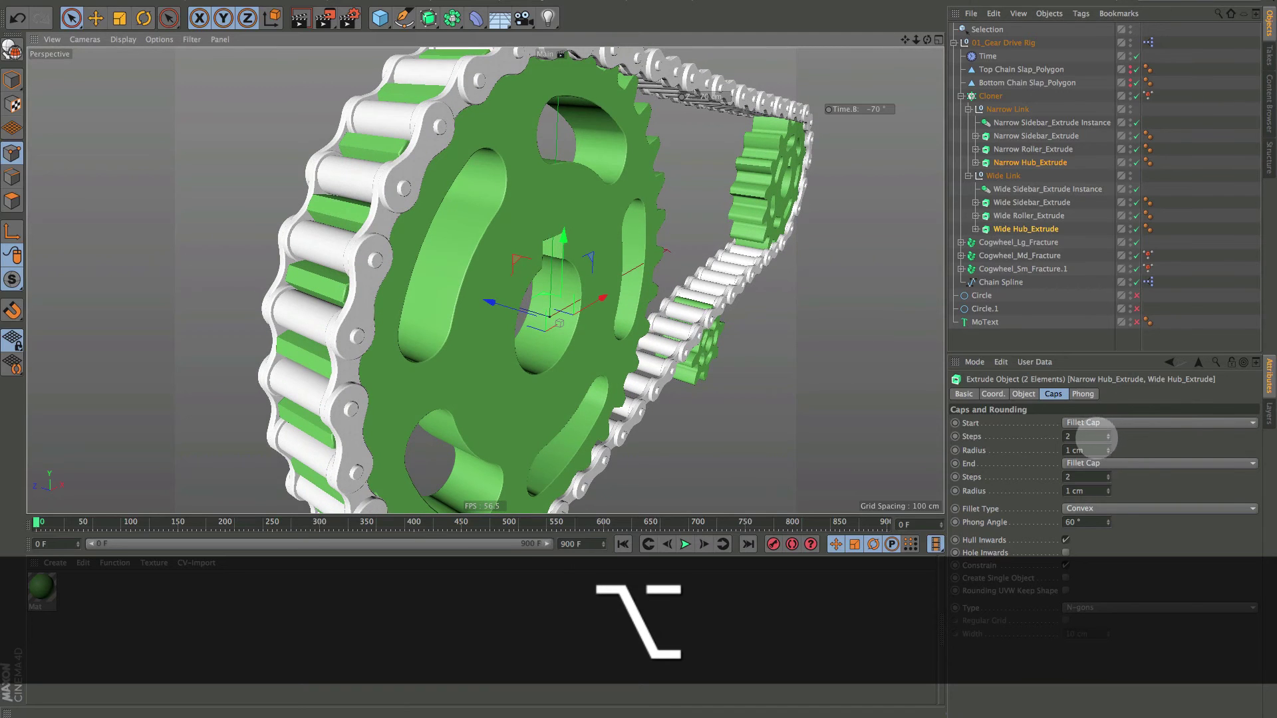
pyautogui.click(1108, 448)
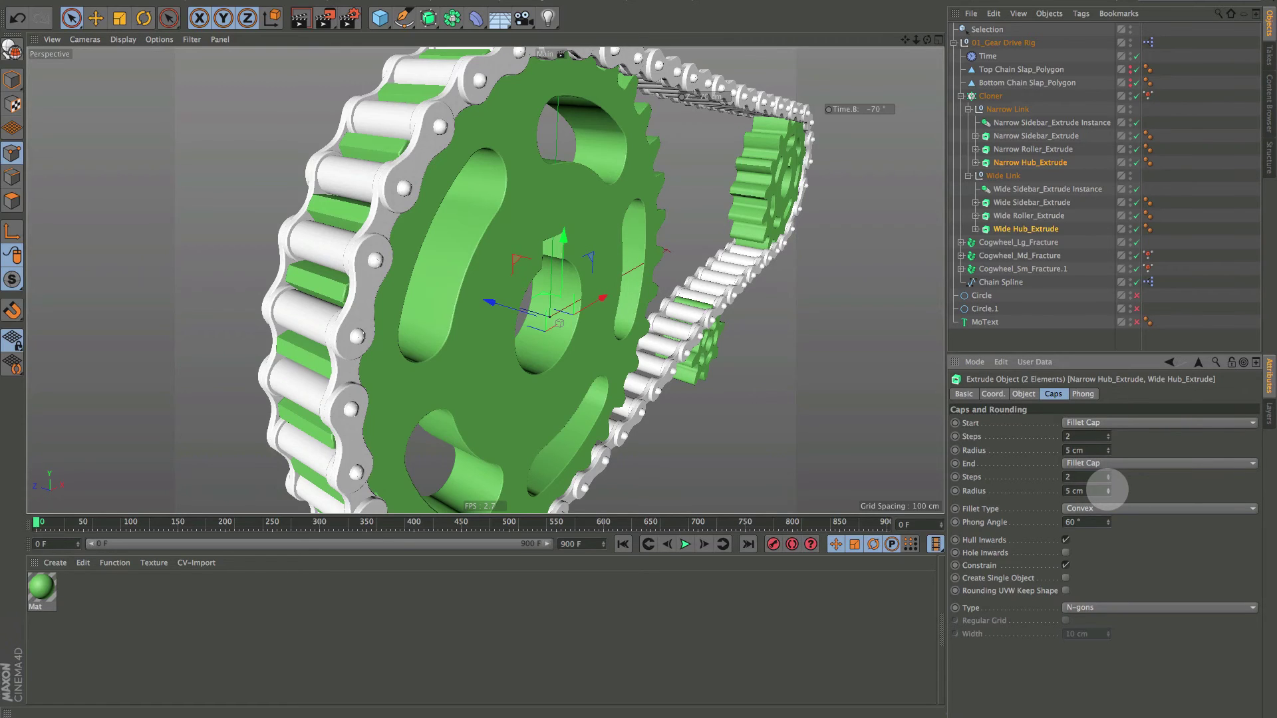
pyautogui.keyDown('alt'); pyautogui.moveTo(377, 285); pyautogui.dragTo(478, 294); pyautogui.keyUp('alt')
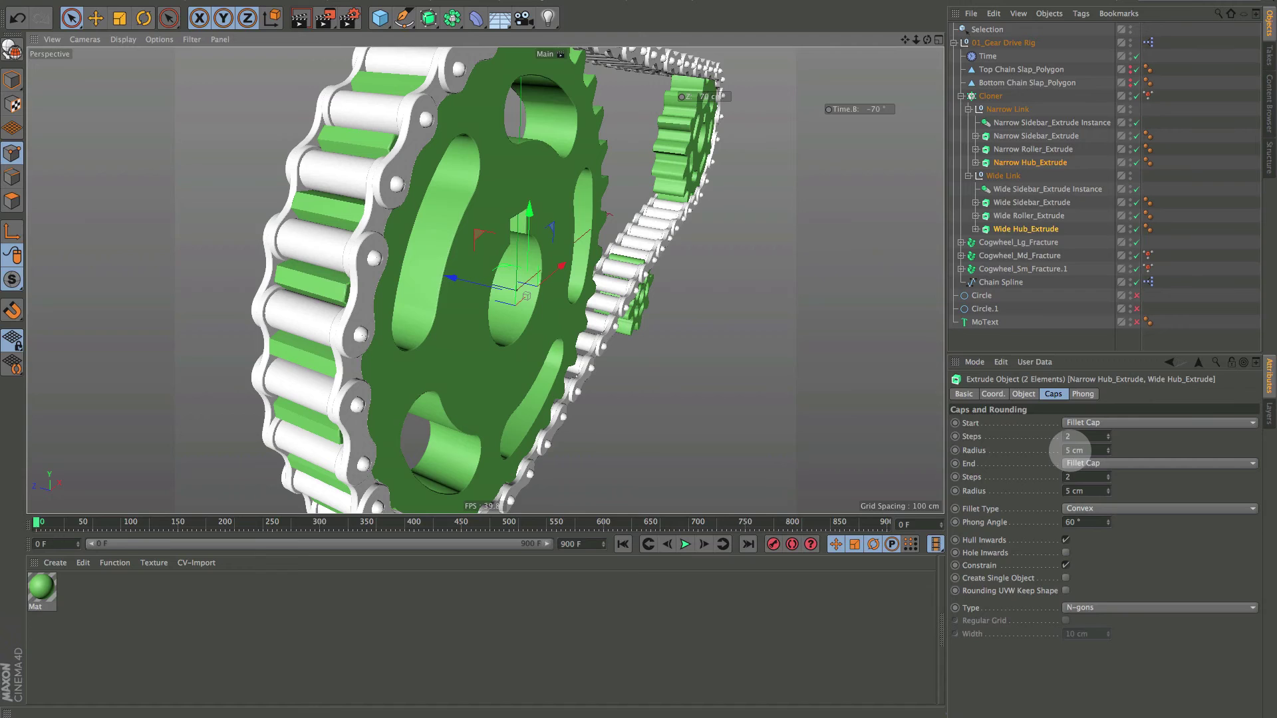
# Set the Start and End fillet radius of the two hub extrudes to 1 cm.
pyautogui.click(1069, 450)
pyautogui.write('1')
pyautogui.click(1068, 491)
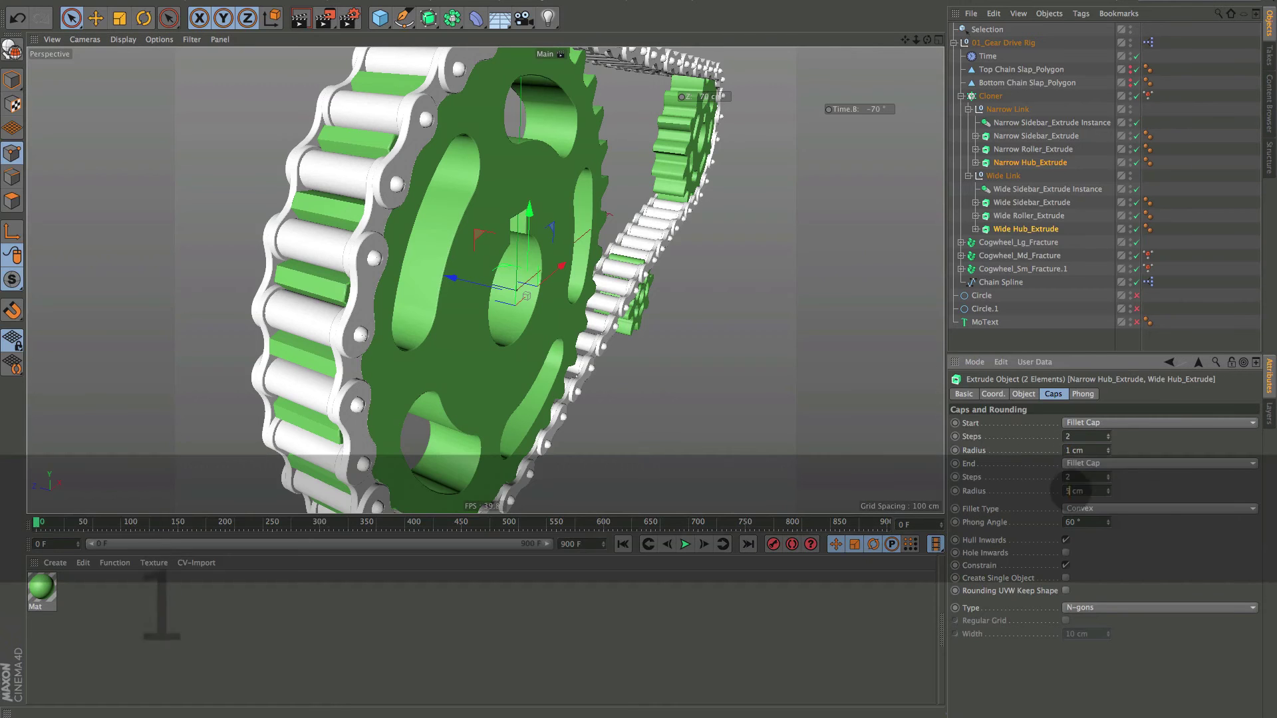
pyautogui.write('1')
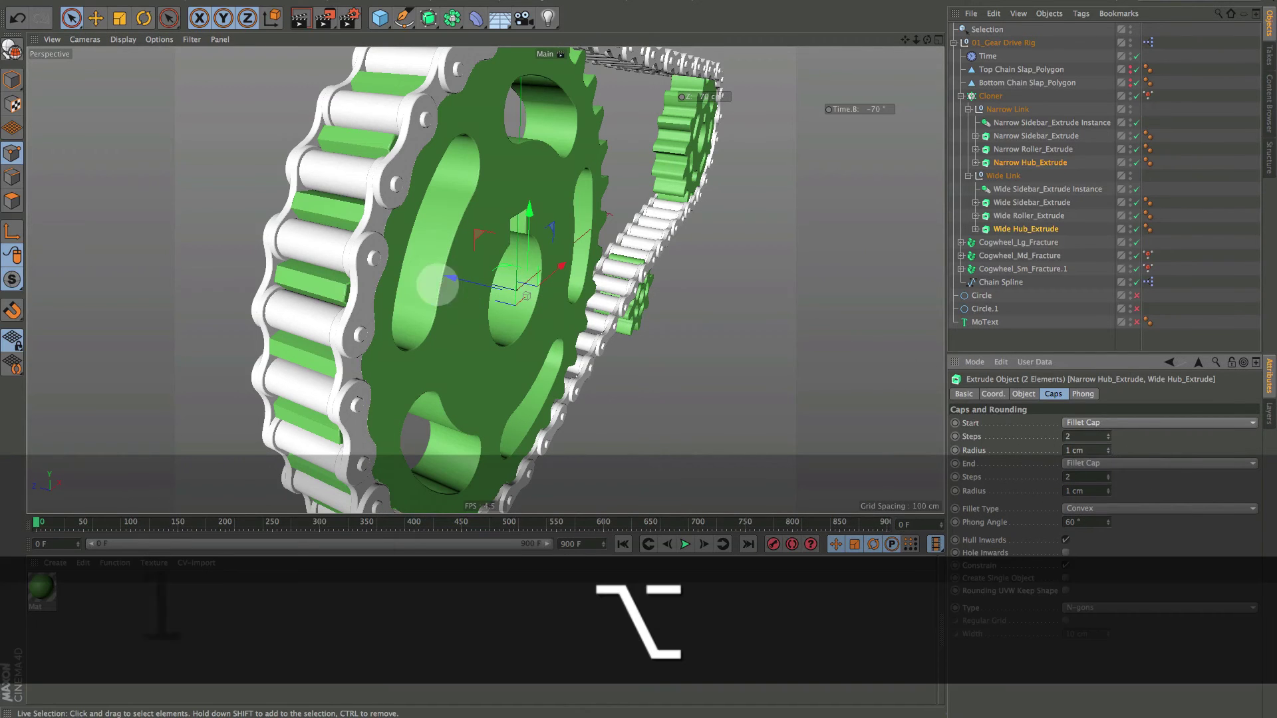
# Deselect everything and collapse the Cloner hierarchy.
pyautogui.keyDown('alt'); pyautogui.moveTo(425, 278); pyautogui.dragTo(478, 259); pyautogui.keyUp('alt')
pyautogui.keyDown('alt'); pyautogui.moveTo(488, 277); pyautogui.dragTo(469, 286, button='right'); pyautogui.keyUp('alt')
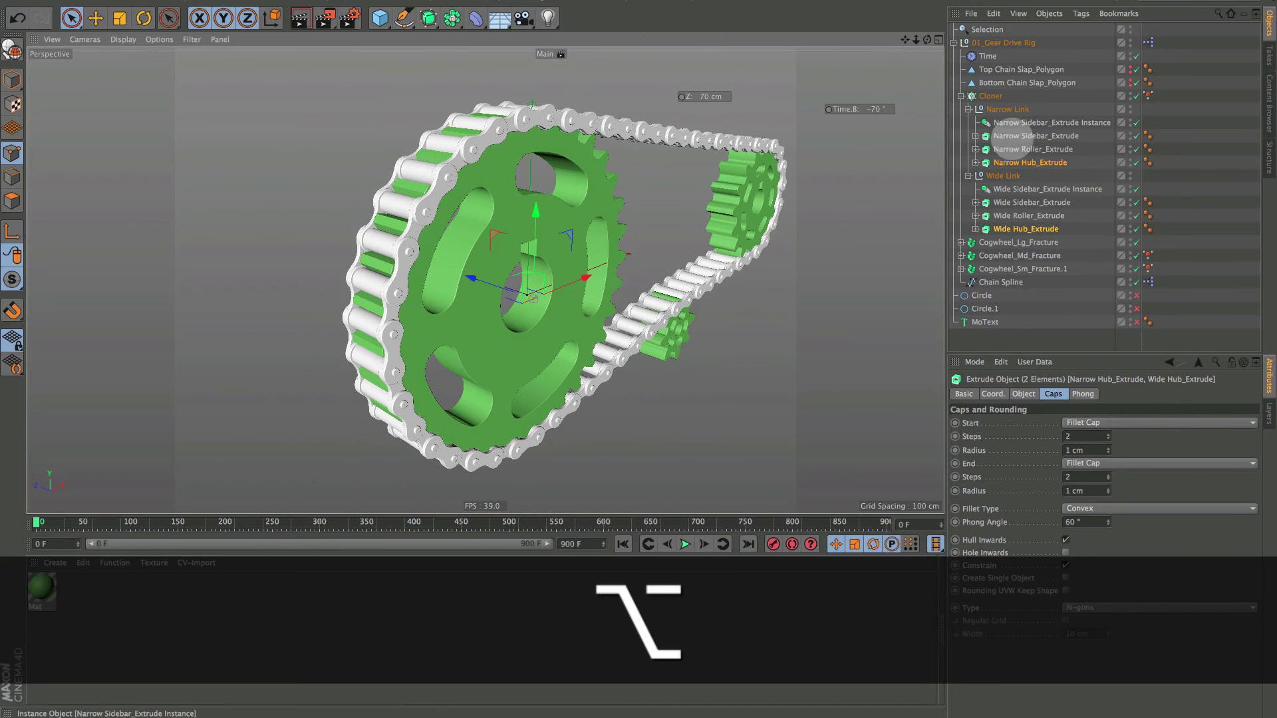
pyautogui.click(1013, 339)
pyautogui.click(960, 96)
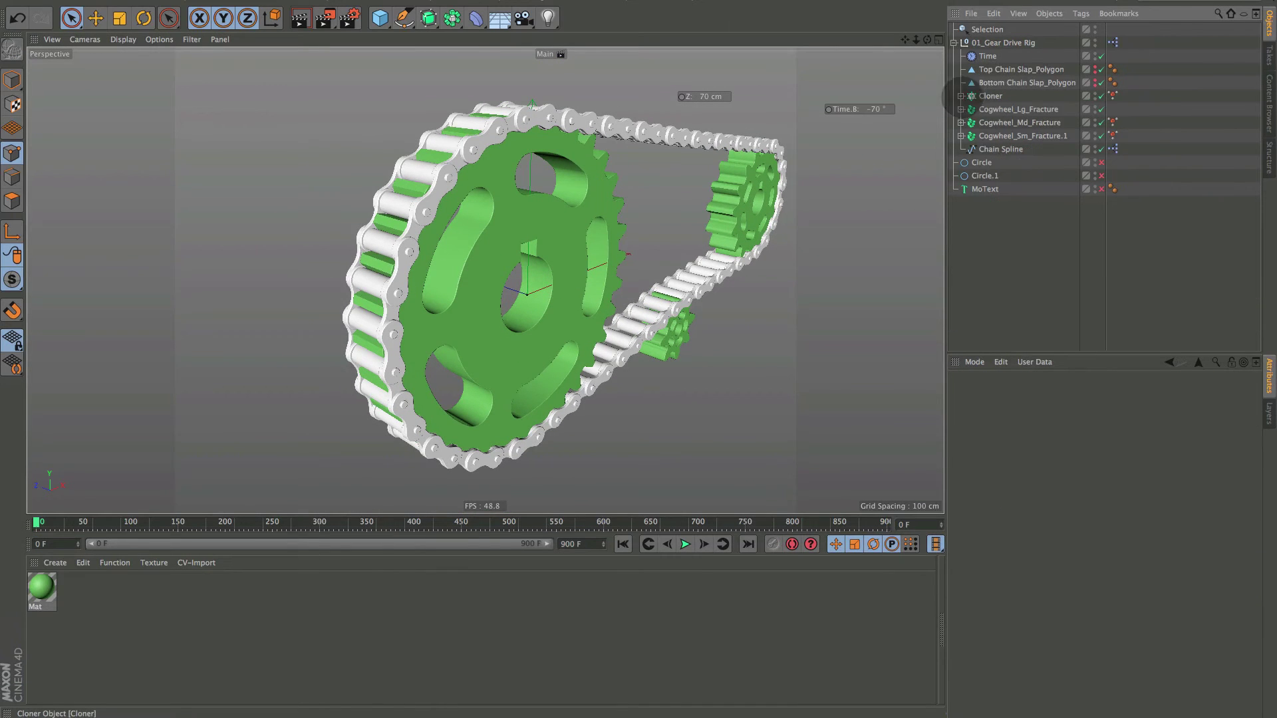
# Move the large cogwheel's Z depth HUD control to sit directly above the Time.B control.
pyautogui.keyDown('alt'); pyautogui.moveTo(490, 266); pyautogui.dragTo(661, 135); pyautogui.keyUp('alt')
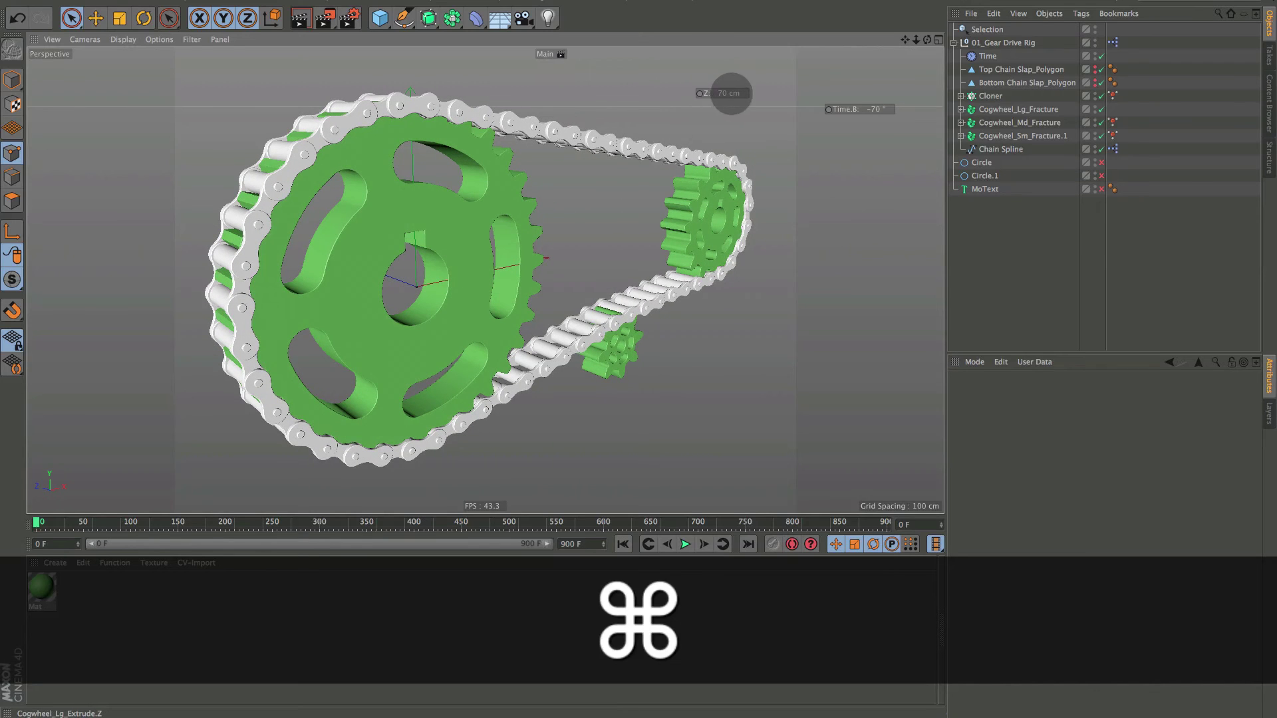
pyautogui.keyDown('super'); pyautogui.moveTo(731, 93); pyautogui.dragTo(840, 86); pyautogui.keyUp('super')
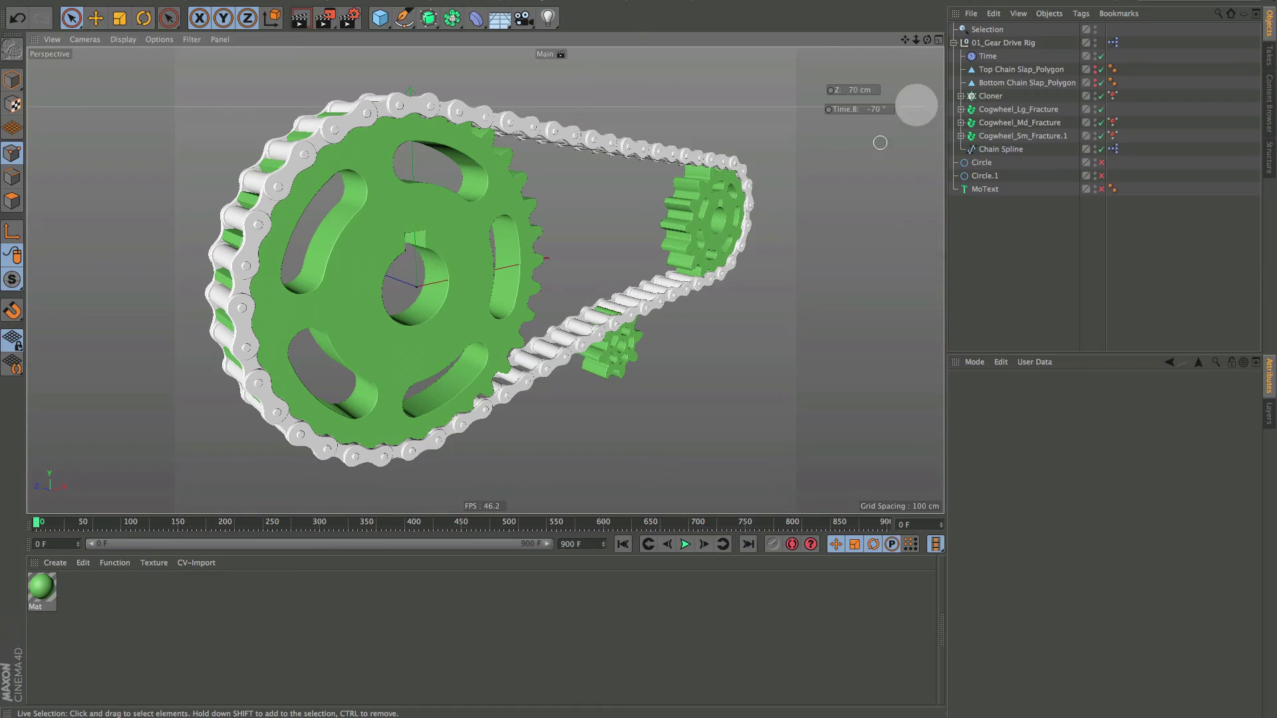
# Preview the rig's motion by playing the animation, and go back to the start frame.
pyautogui.click(685, 545)
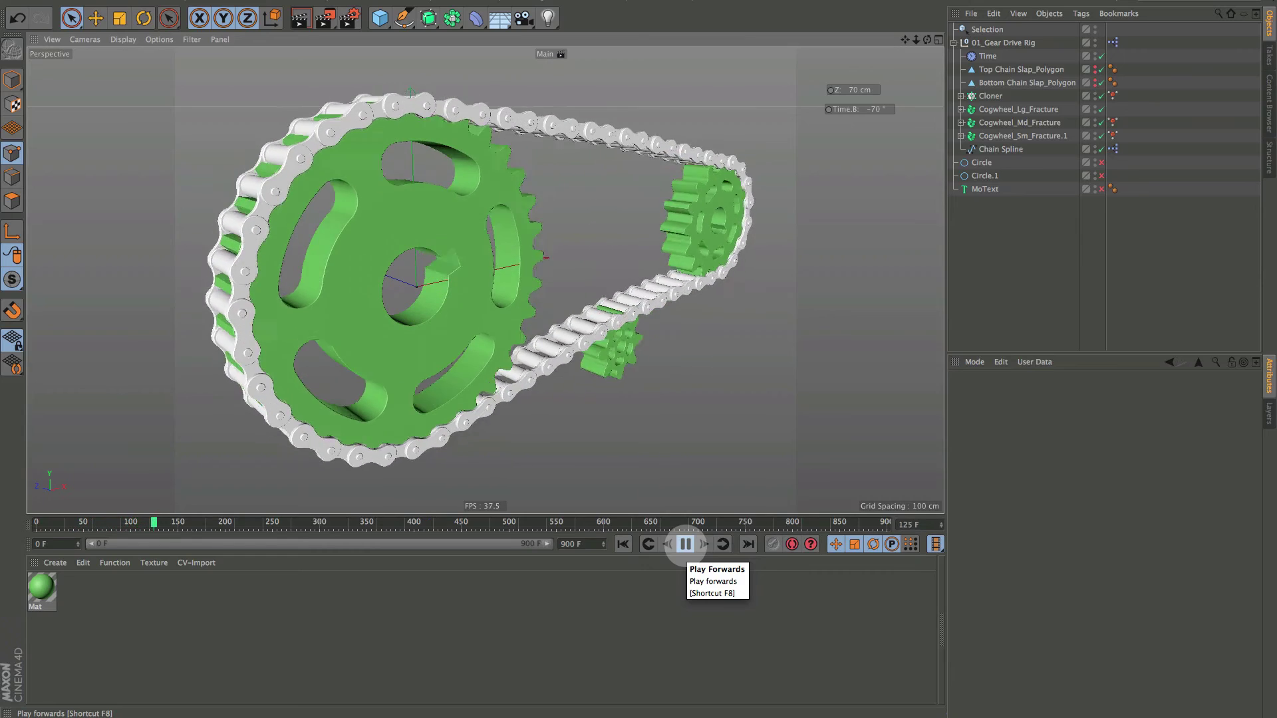
pyautogui.click(685, 545)
pyautogui.click(622, 544)
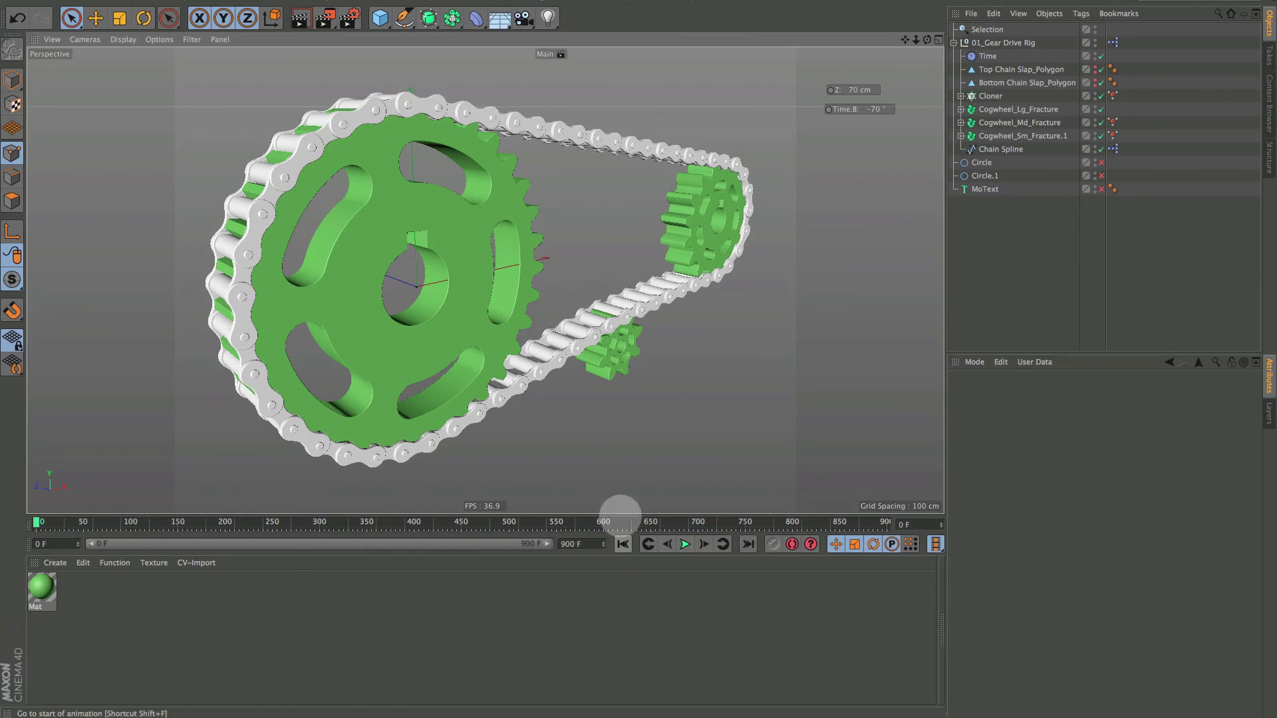
# Add the Enabled parameter of Narrow Sidebar_Extrude to the viewport HUD and place it below the Time.B control.
pyautogui.keyDown('alt'); pyautogui.moveTo(607, 279); pyautogui.dragTo(470, 265); pyautogui.keyUp('alt')
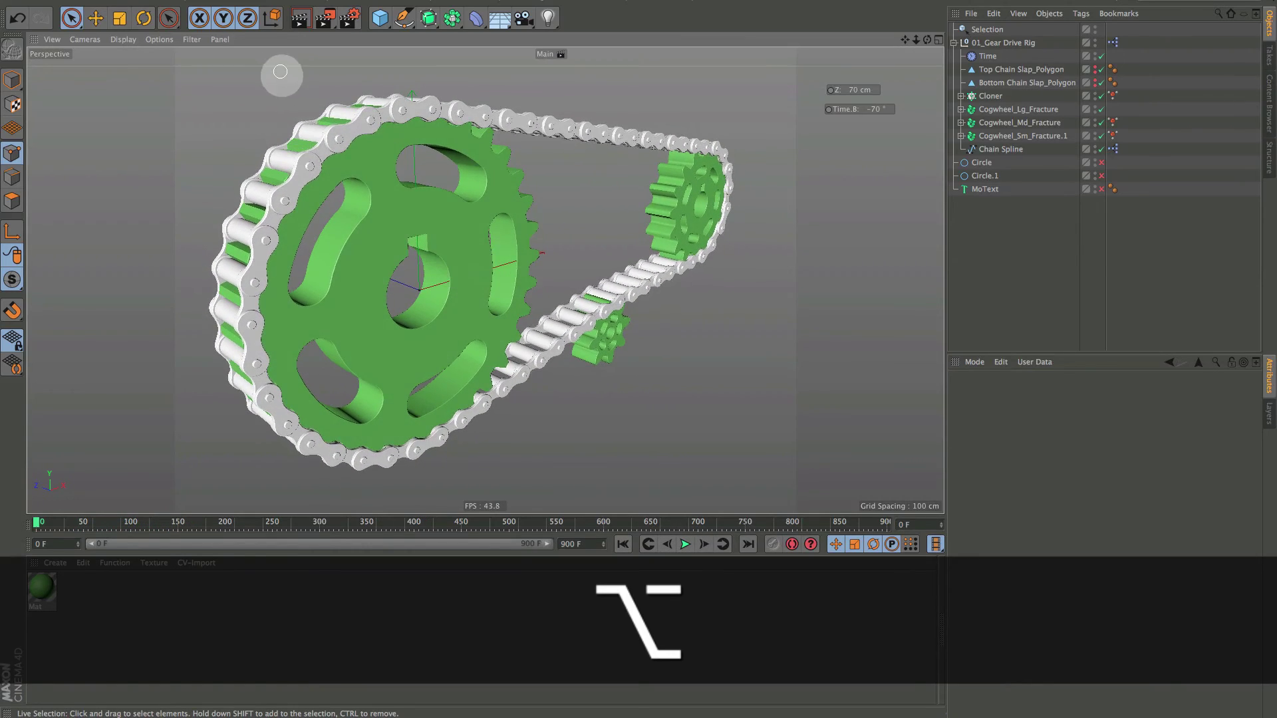
pyautogui.keyDown('alt'); pyautogui.moveTo(328, 160); pyautogui.dragTo(375, 126); pyautogui.keyUp('alt')
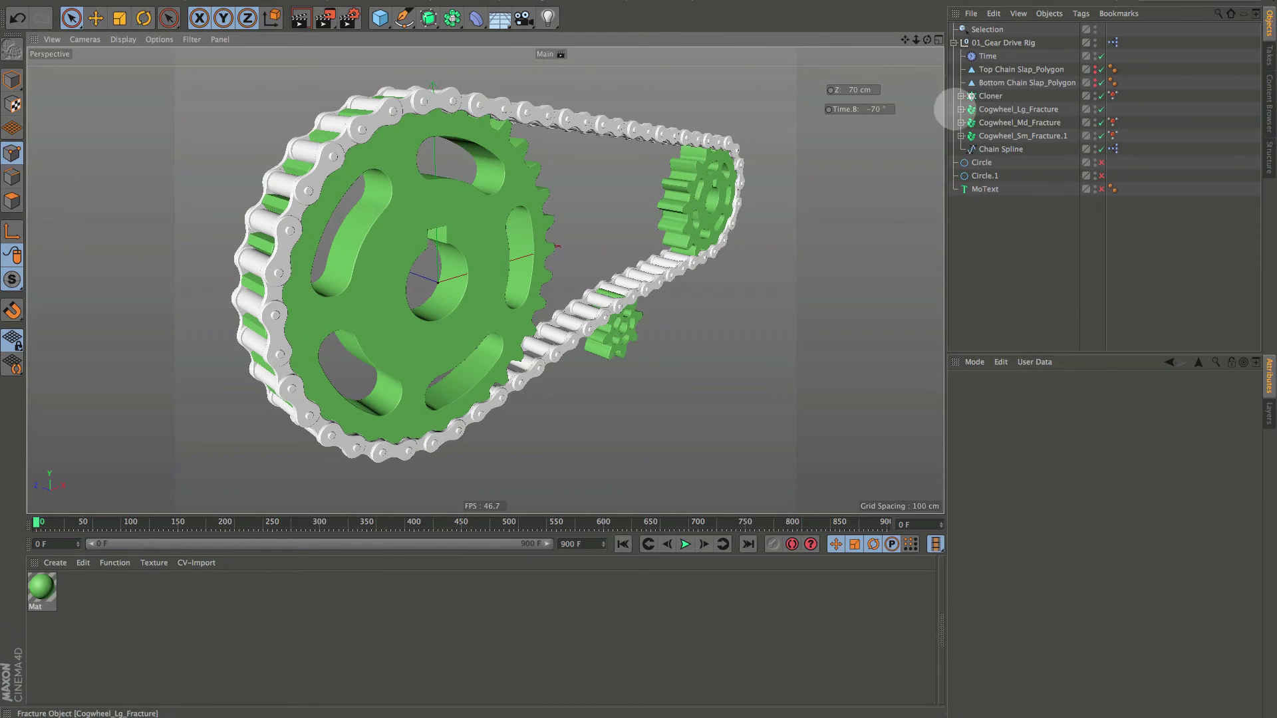
pyautogui.click(960, 96)
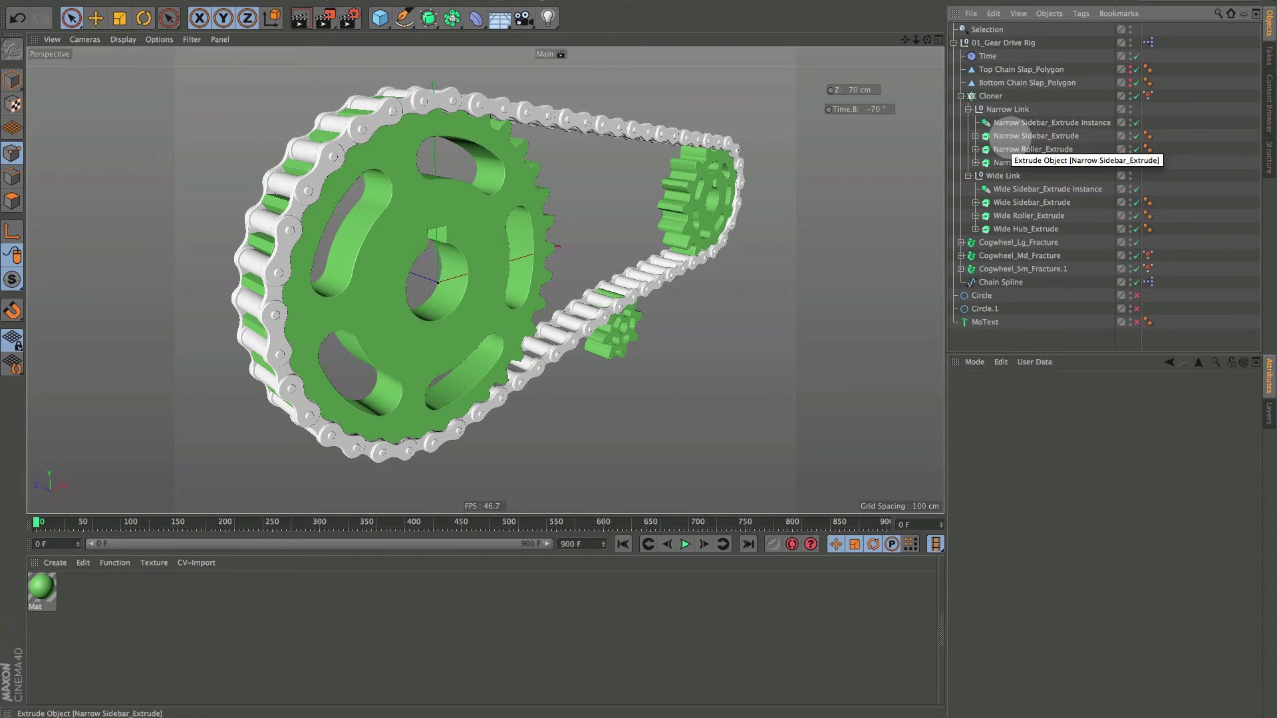
pyautogui.click(1027, 135)
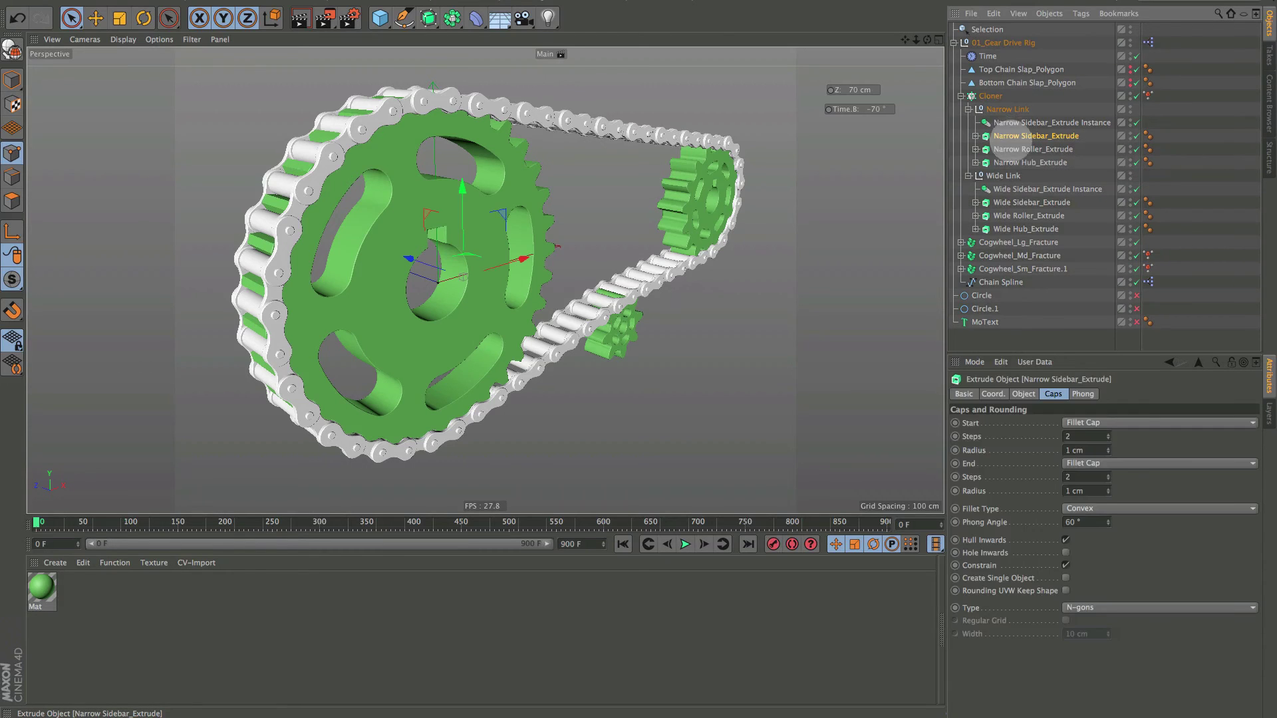
pyautogui.click(964, 393)
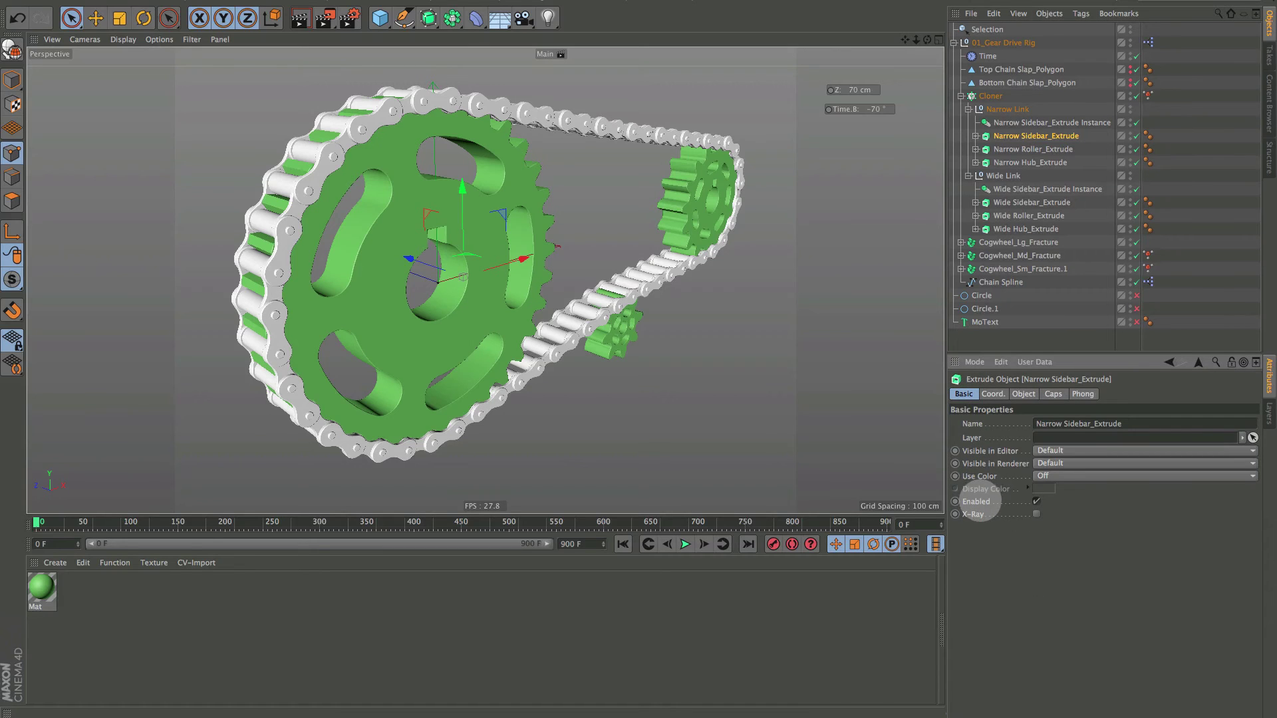
pyautogui.click(976, 503)
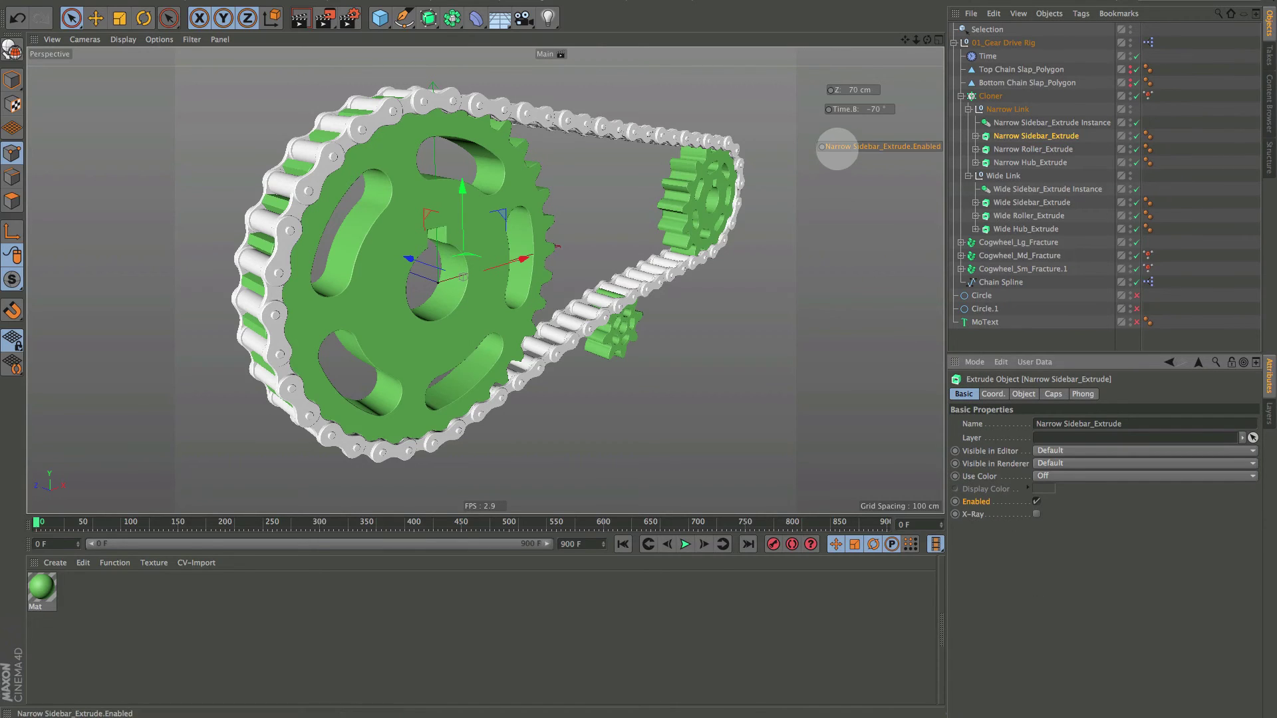
pyautogui.keyDown('super'); pyautogui.moveTo(836, 148); pyautogui.dragTo(808, 145); pyautogui.keyUp('super')
# Change the Show option of the Narrow Sidebar_Extrude.Enabled HUD element so it stays displayed regardless of the selection.
pyautogui.rightClick(816, 142)
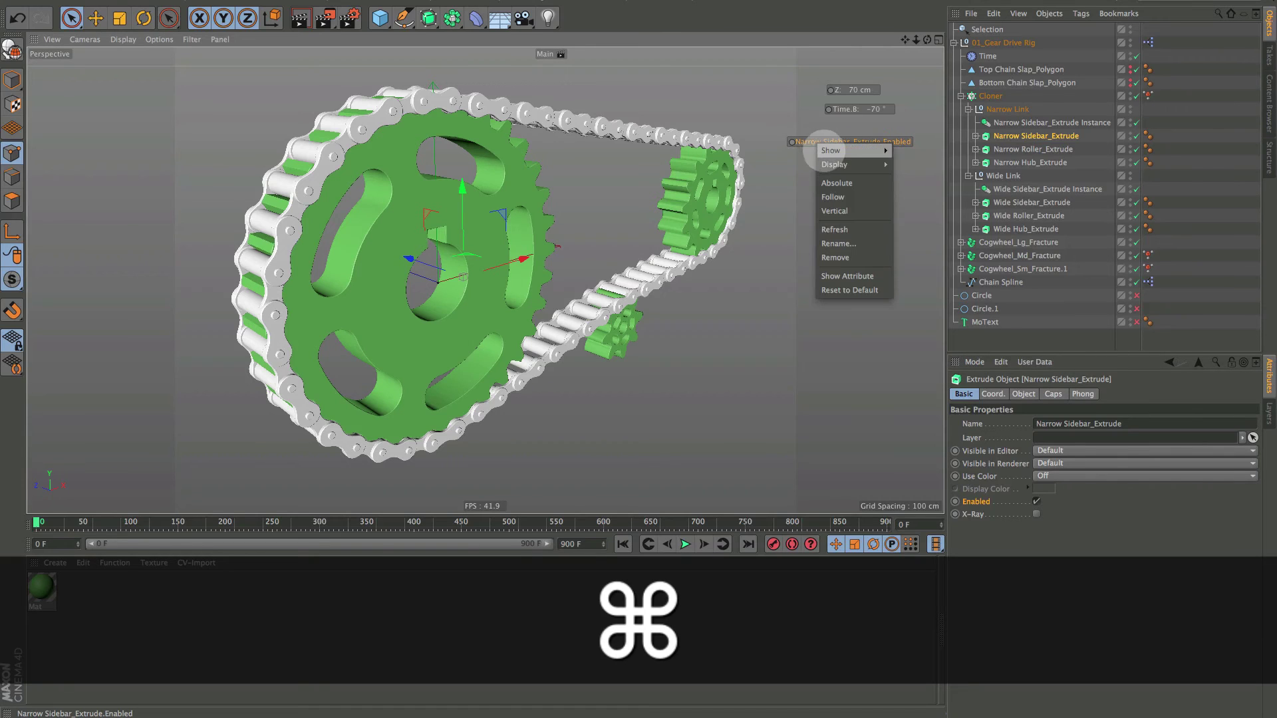
pyautogui.moveTo(840, 147)
pyautogui.click(944, 178)
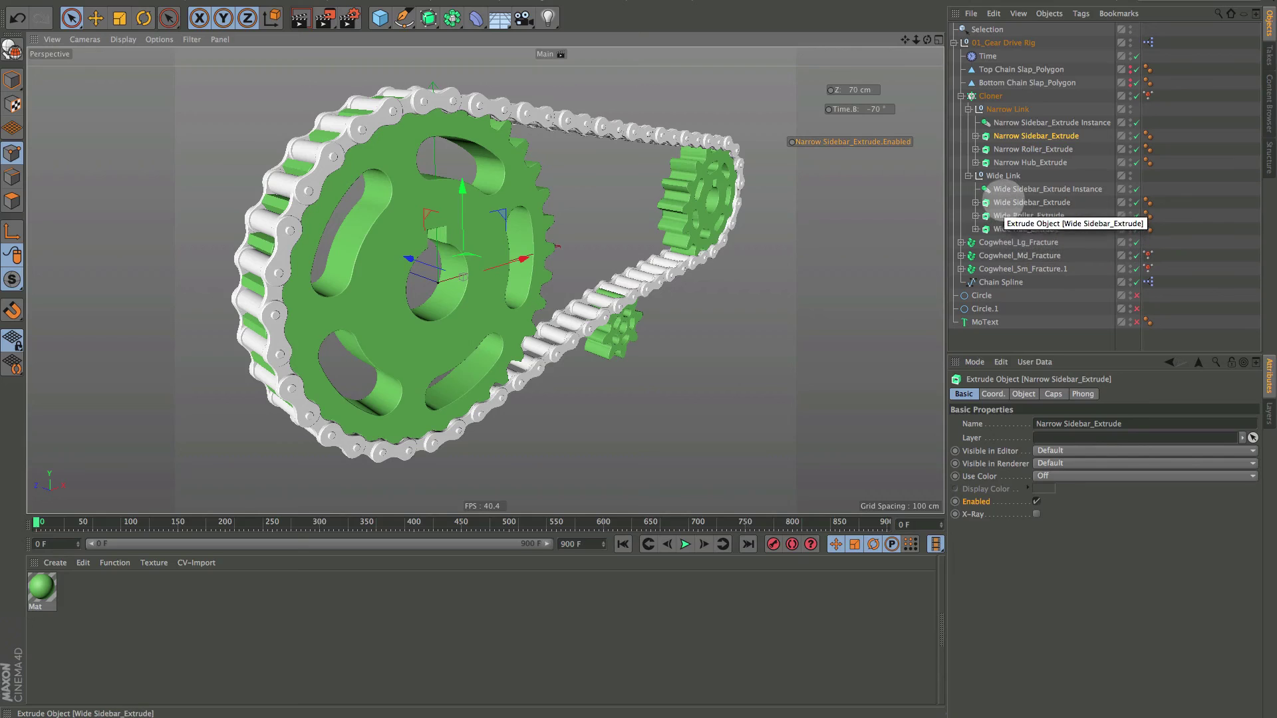
# Add Wide Sidebar_Extrude's Enabled parameter to the HUD below the Narrow Sidebar_Extrude.Enabled control, and set its Show option to stay displayed regardless of selection.
pyautogui.click(1024, 202)
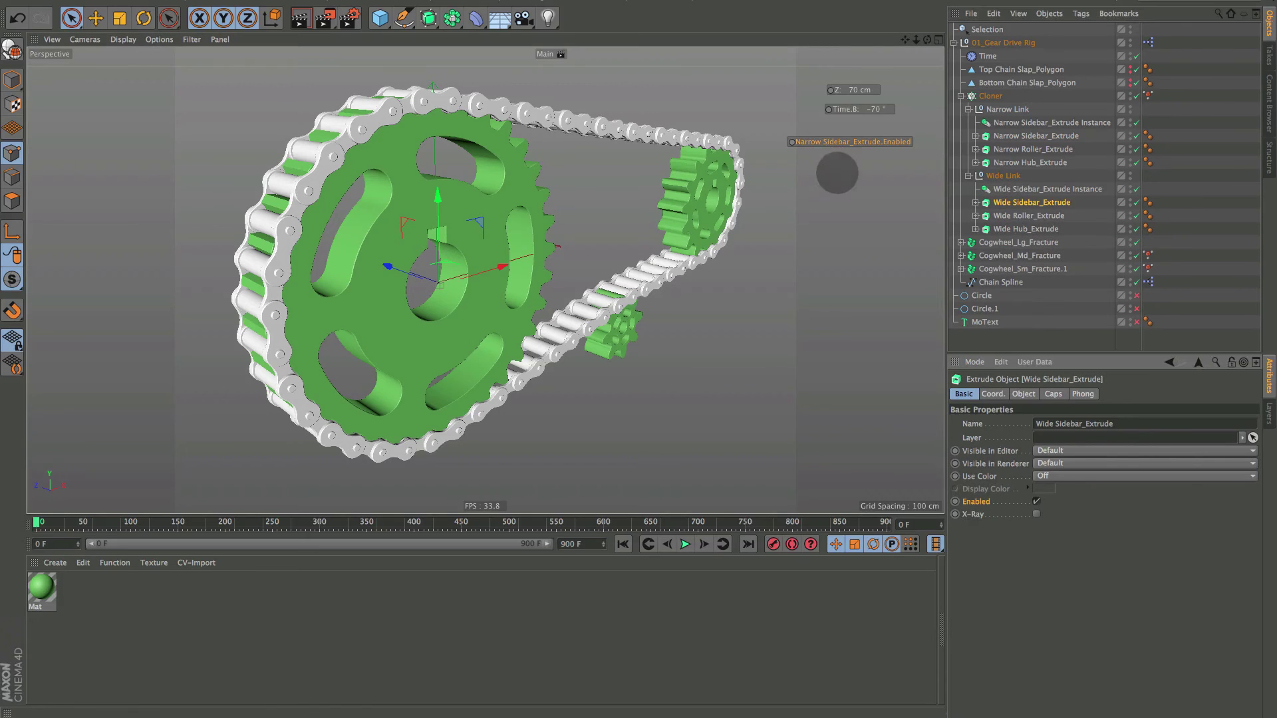
pyautogui.keyDown('super'); pyautogui.moveTo(858, 165); pyautogui.dragTo(835, 158); pyautogui.keyUp('super')
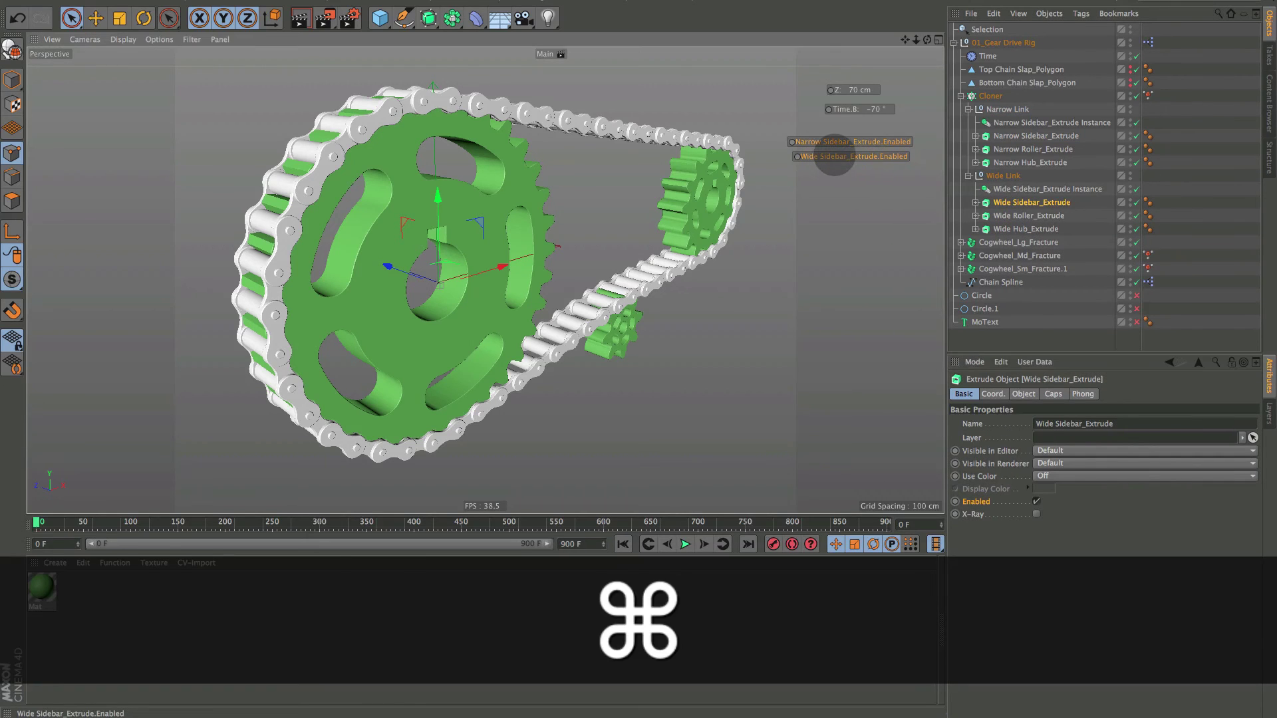
pyautogui.rightClick(827, 160)
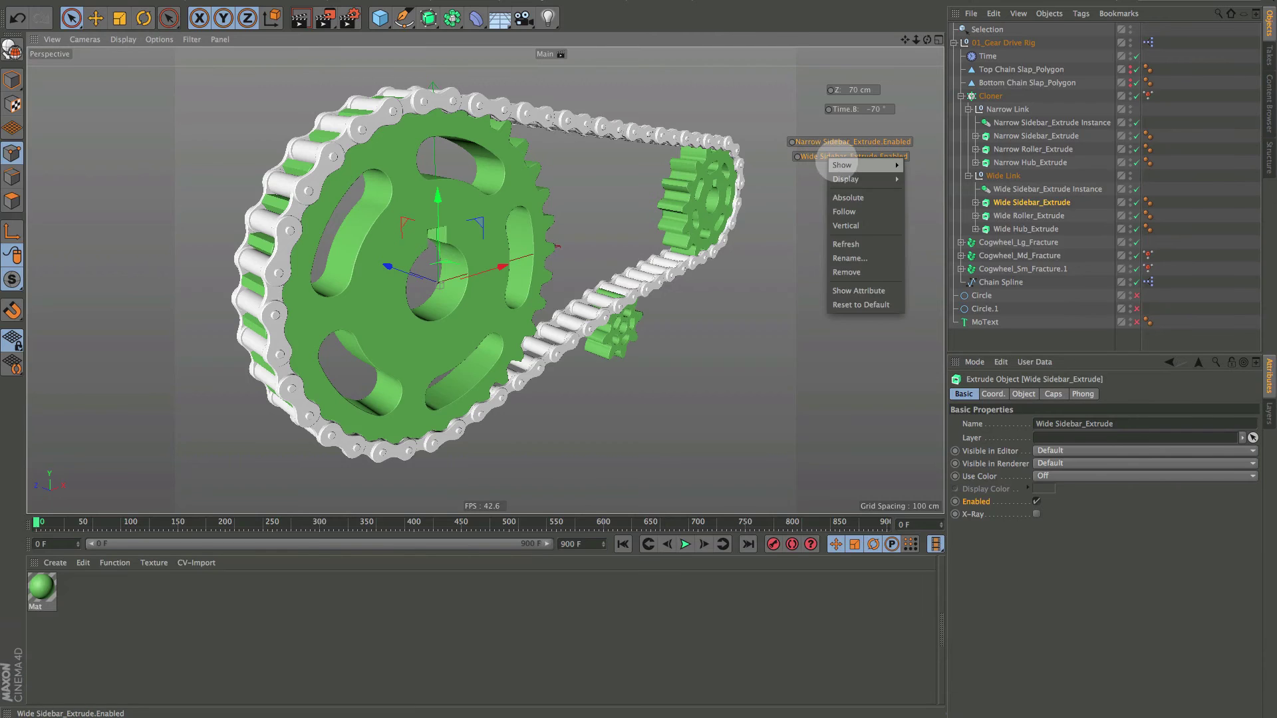
pyautogui.moveTo(865, 165)
pyautogui.click(931, 220)
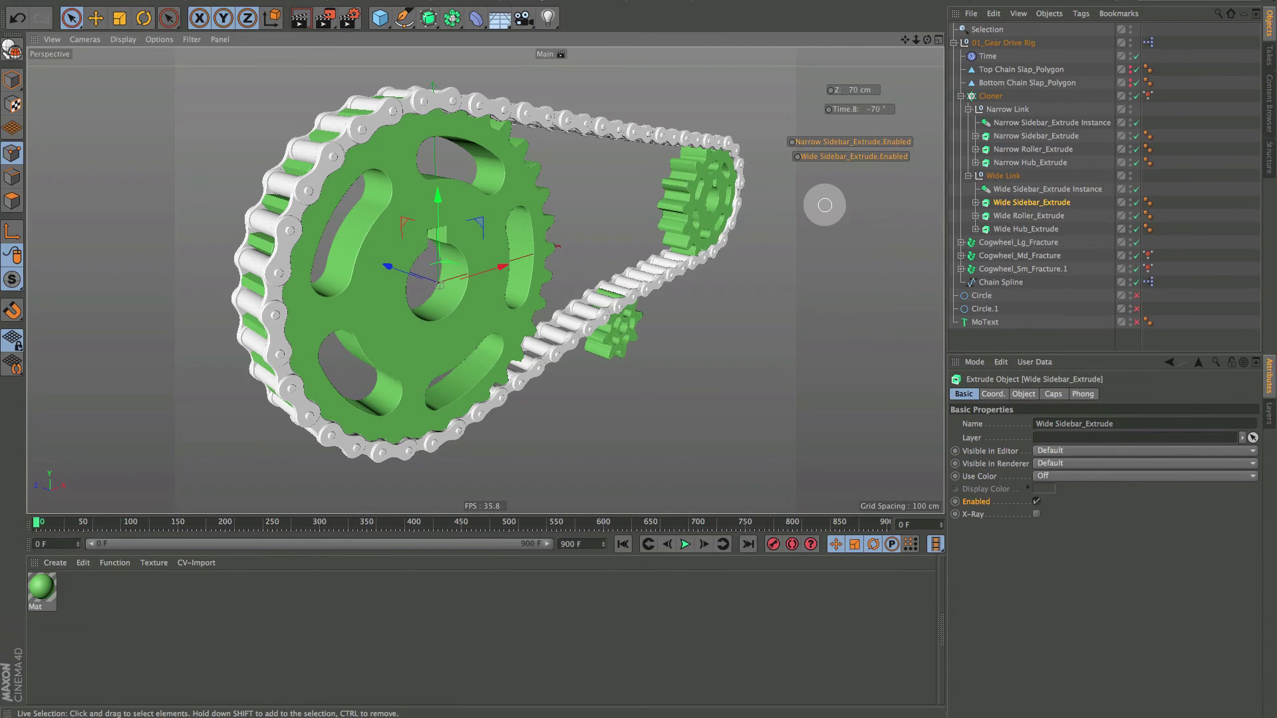
# Play the animation to preview the chain with its sidebars enabled, and return to the start frame.
pyautogui.click(685, 544)
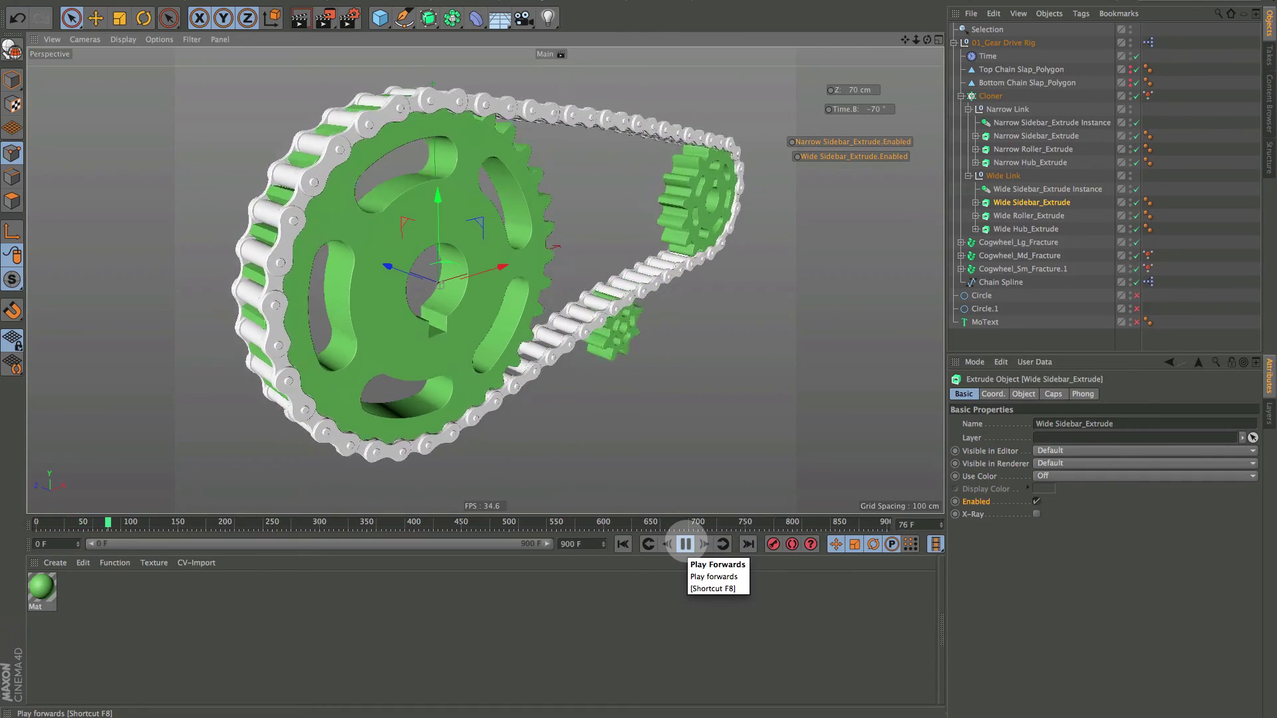
pyautogui.click(685, 544)
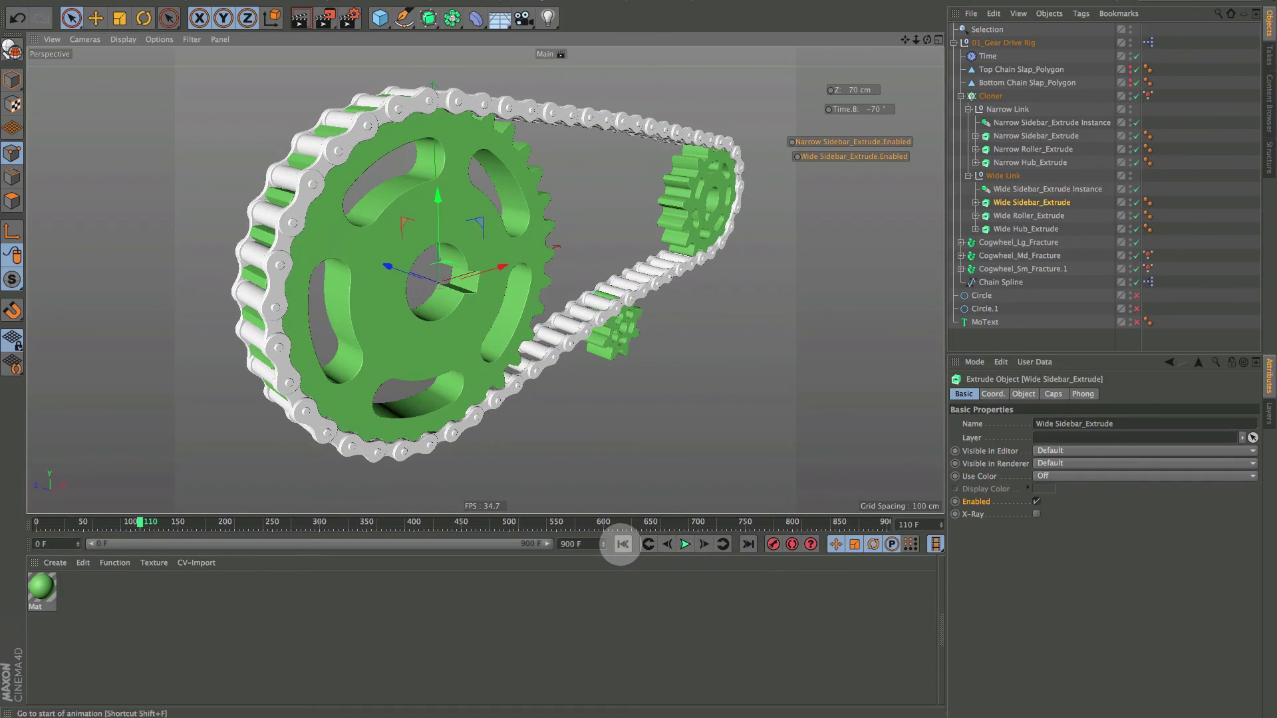
pyautogui.click(622, 544)
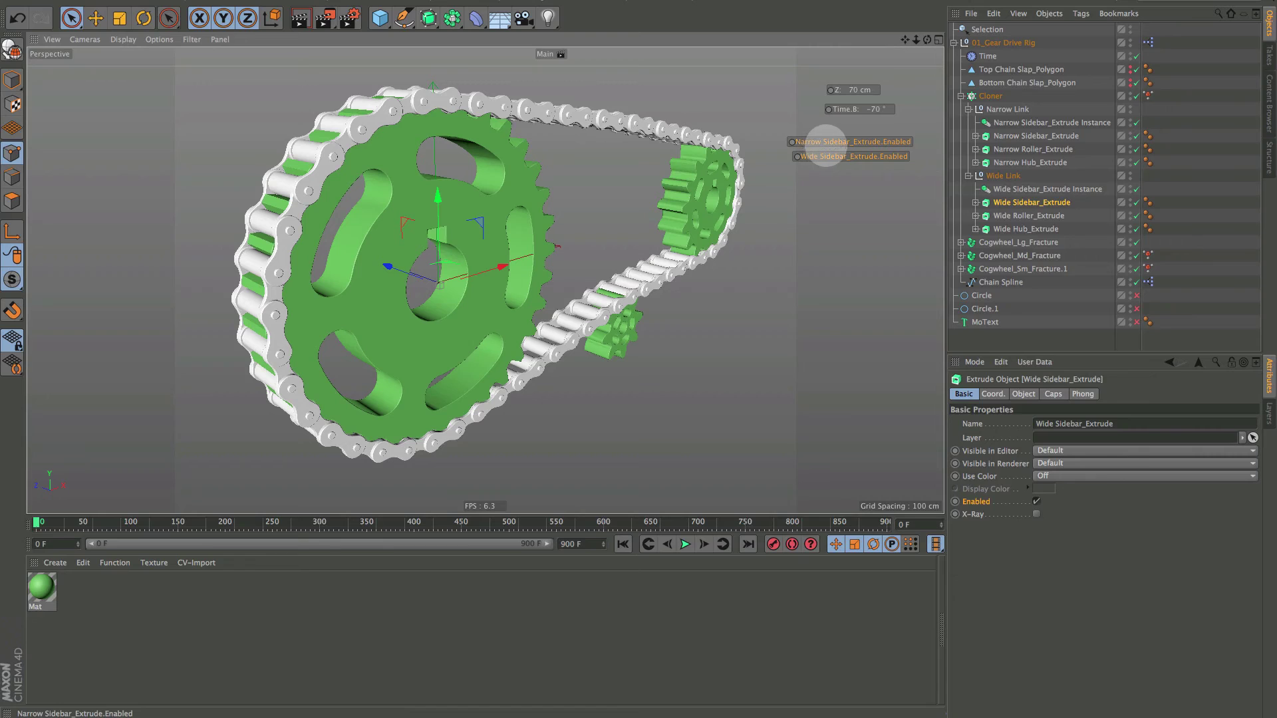
# Turn off the narrow and wide sidebar extrudes with their Enabled HUD controls, and preview the animation from the start frame.
pyautogui.click(824, 156)
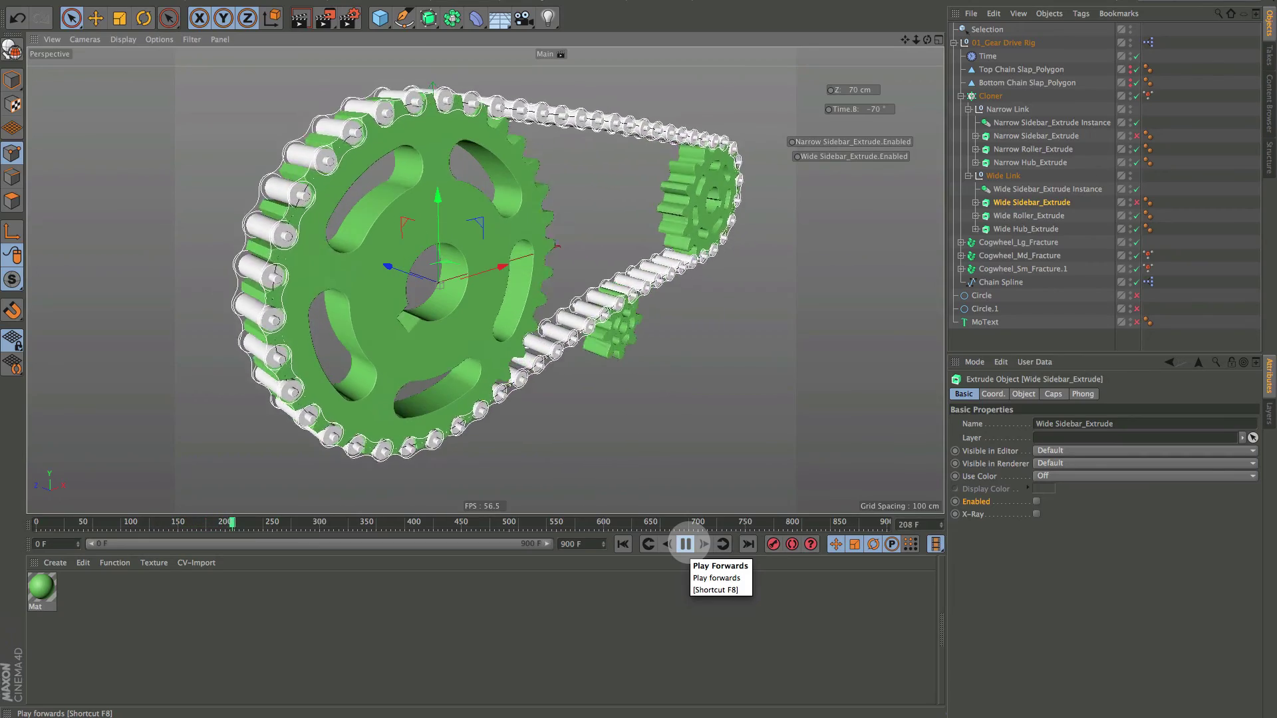
pyautogui.click(685, 544)
pyautogui.click(622, 544)
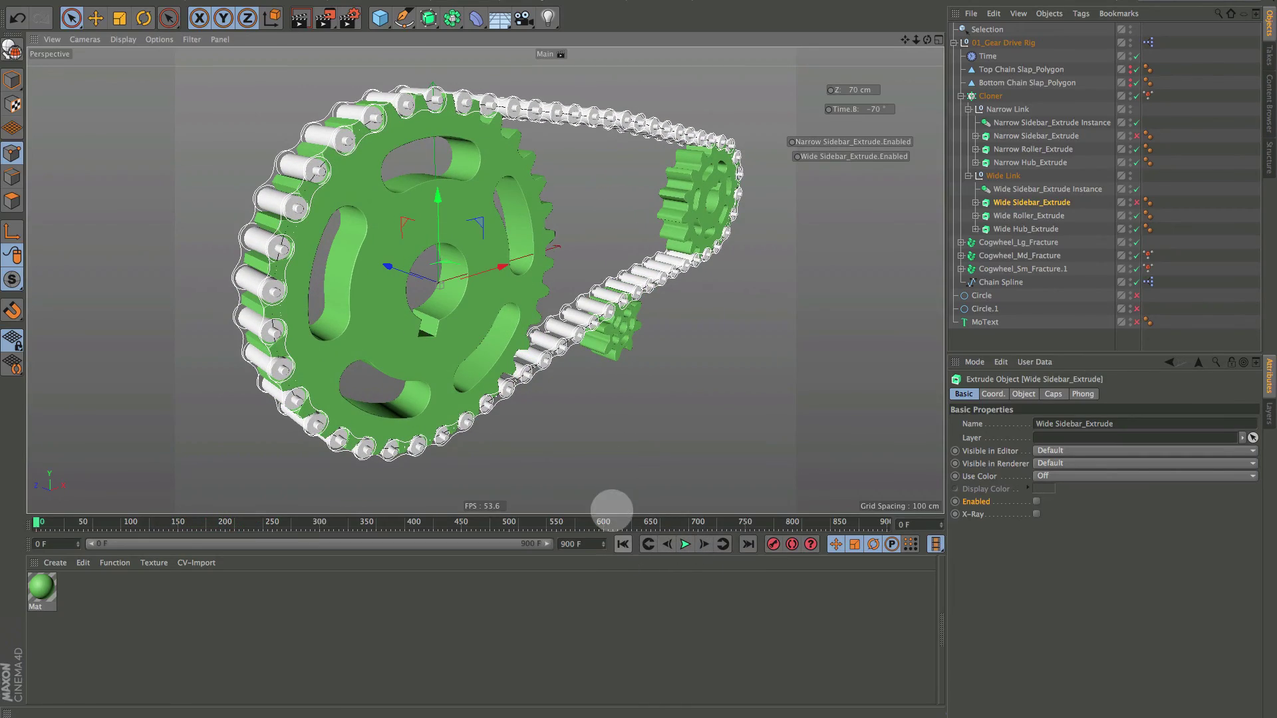
# Collapse the Cloner and 01_Gear Drive Rig hierarchies in the object list.
pyautogui.keyDown('alt'); pyautogui.moveTo(505, 299); pyautogui.dragTo(466, 286, button='right'); pyautogui.keyUp('alt')
pyautogui.keyDown('alt'); pyautogui.moveTo(560, 316); pyautogui.dragTo(570, 313, button='right'); pyautogui.keyUp('alt')
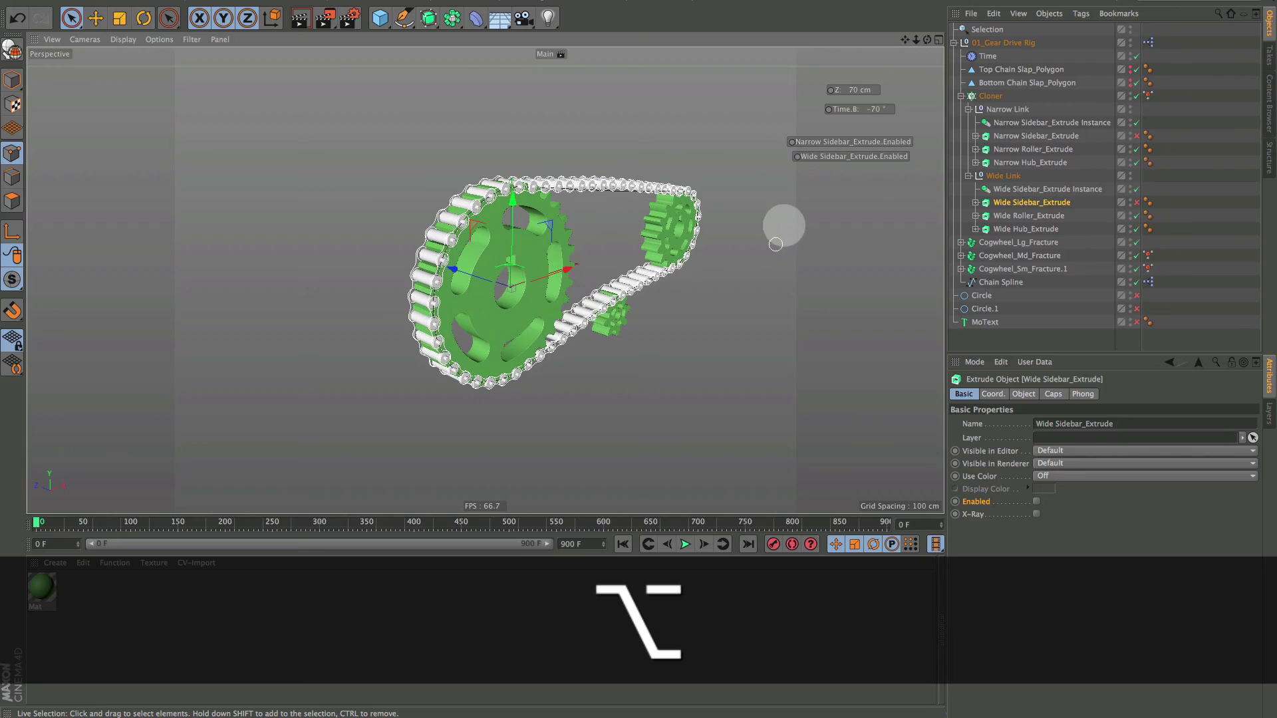
pyautogui.click(960, 97)
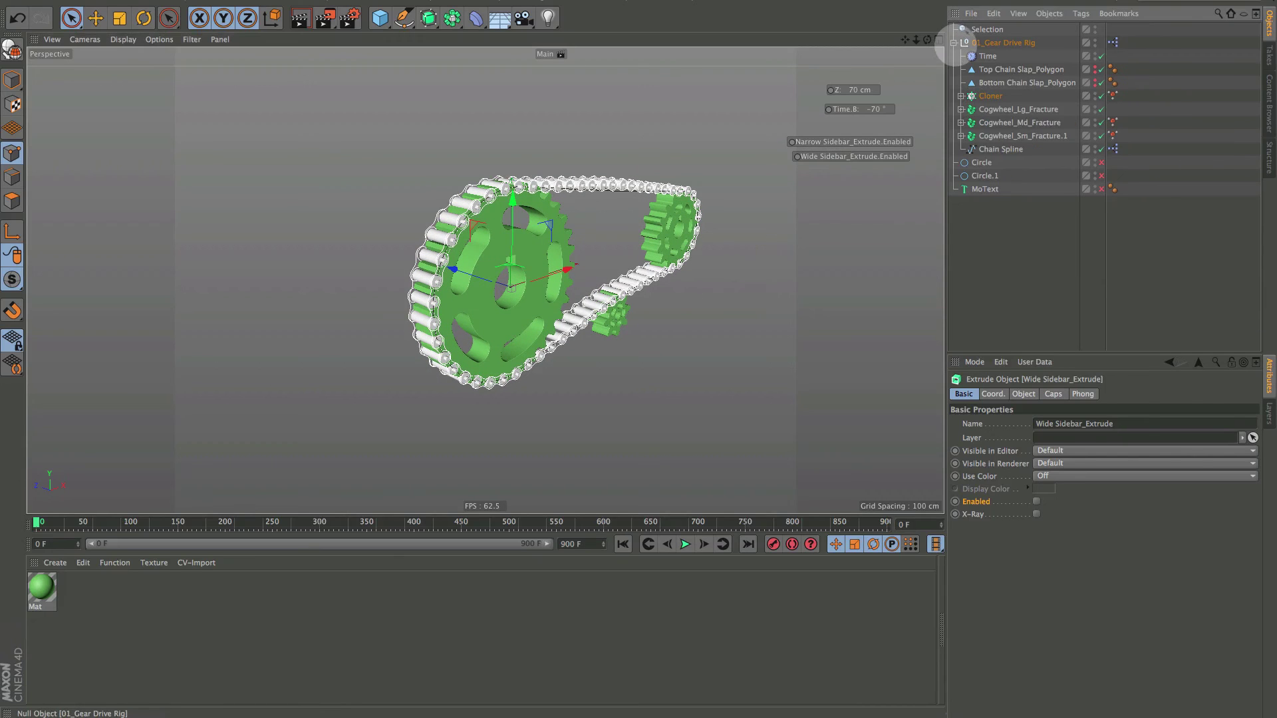
pyautogui.click(954, 42)
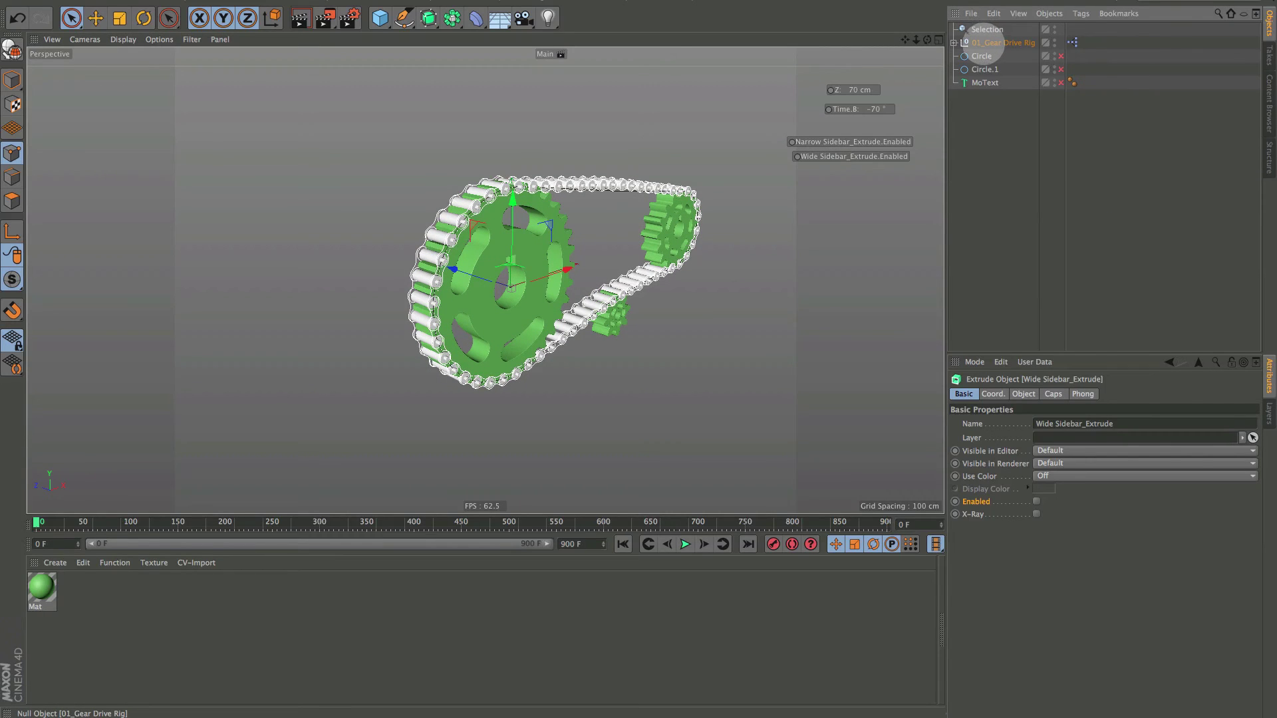
# Create an Instance of the 01_Gear Drive Rig null and move it about 245 cm along its Z axis behind the original.
pyautogui.click(983, 43)
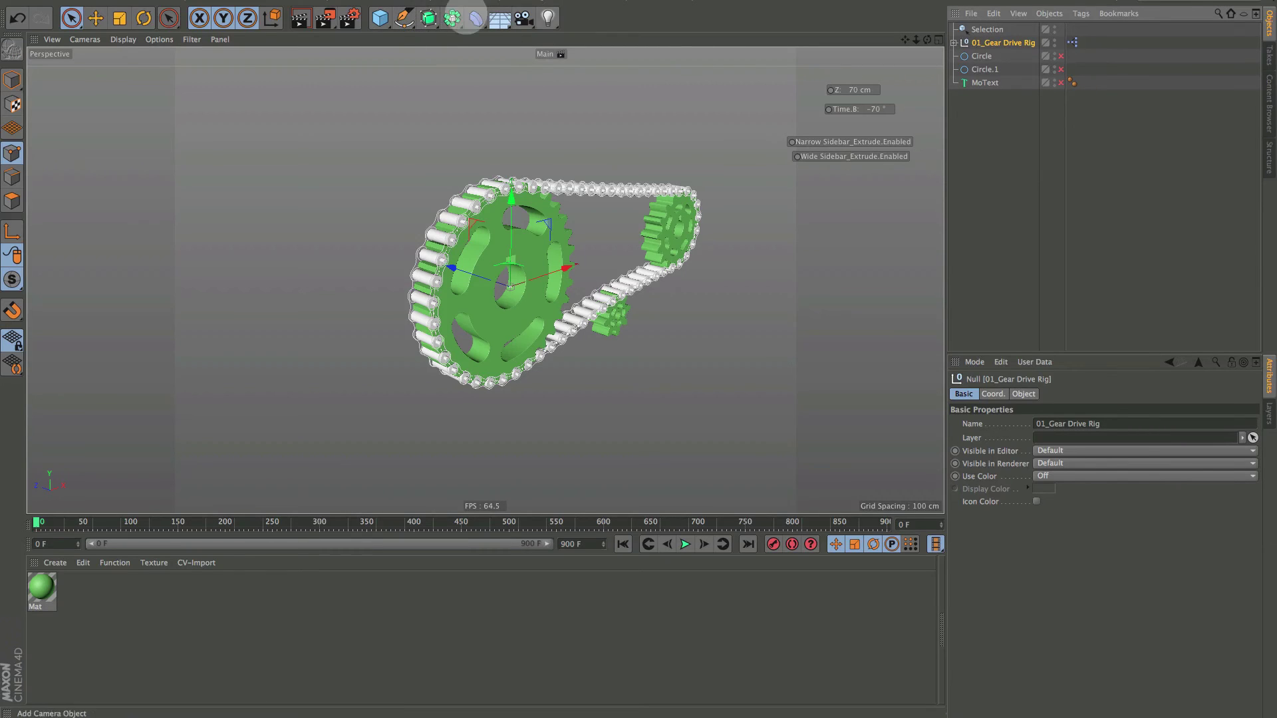
pyautogui.click(450, 18)
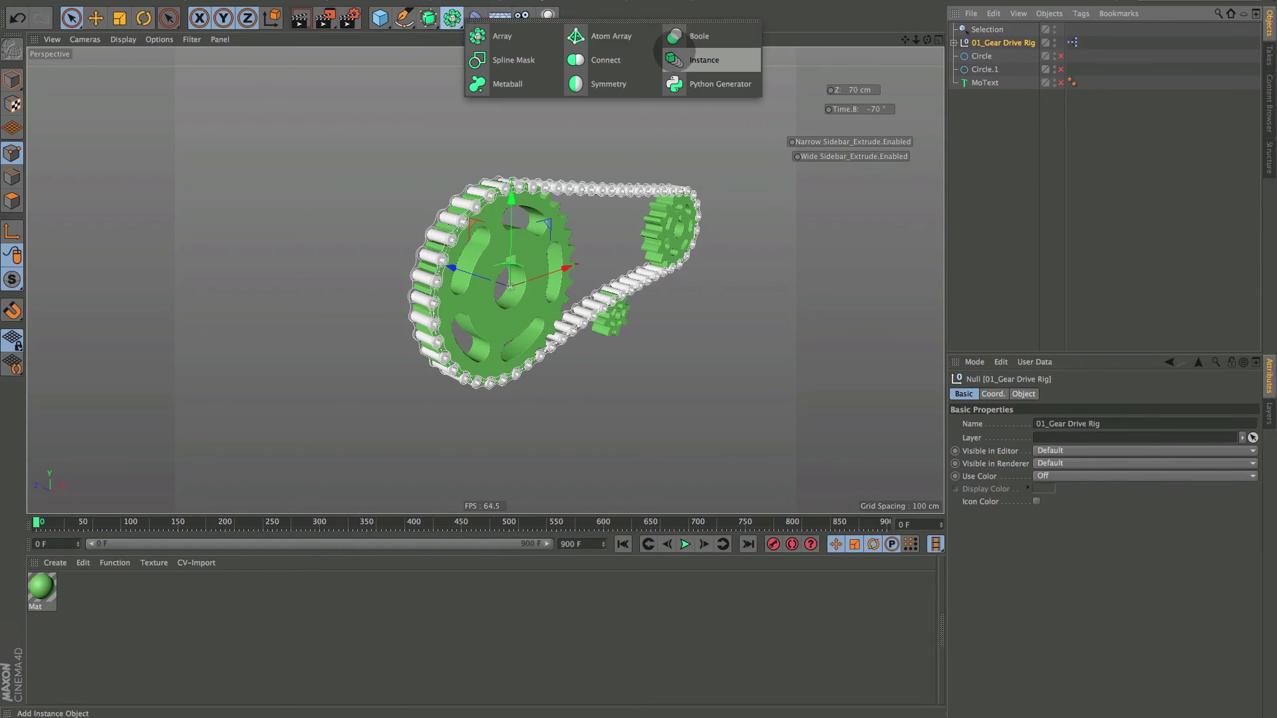
pyautogui.click(673, 55)
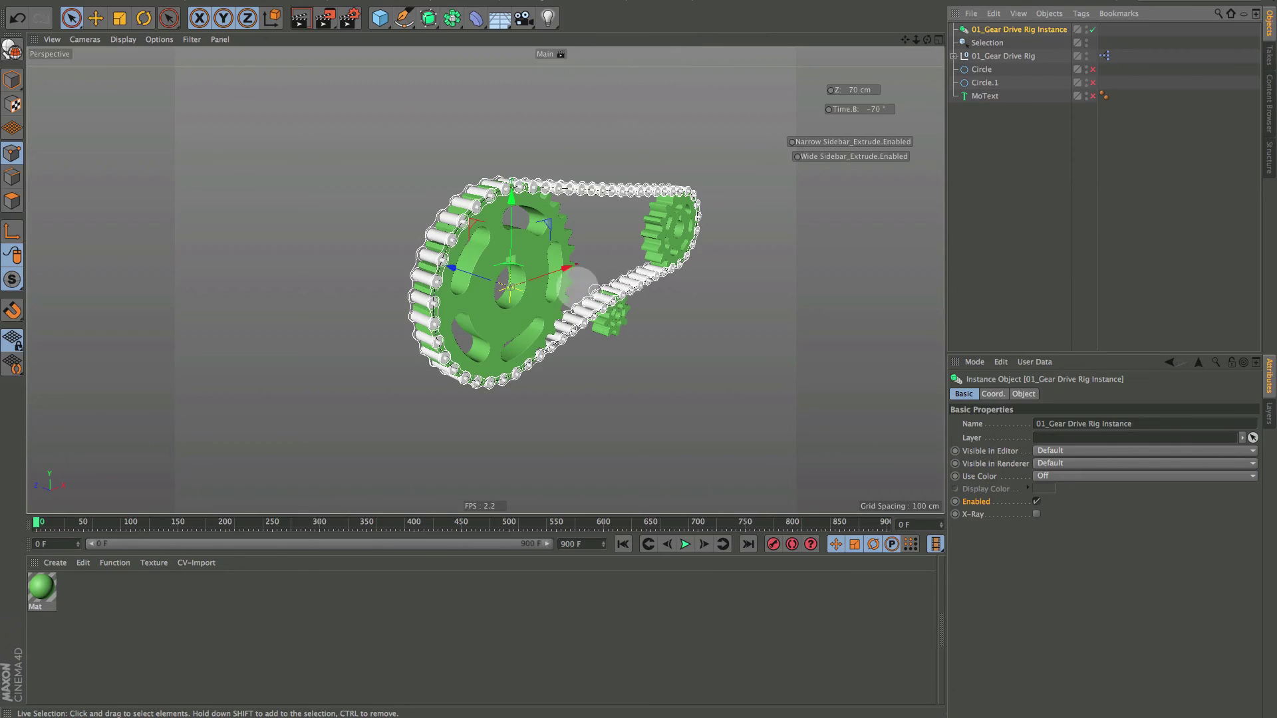
pyautogui.moveTo(450, 267); pyautogui.dragTo(401, 251)
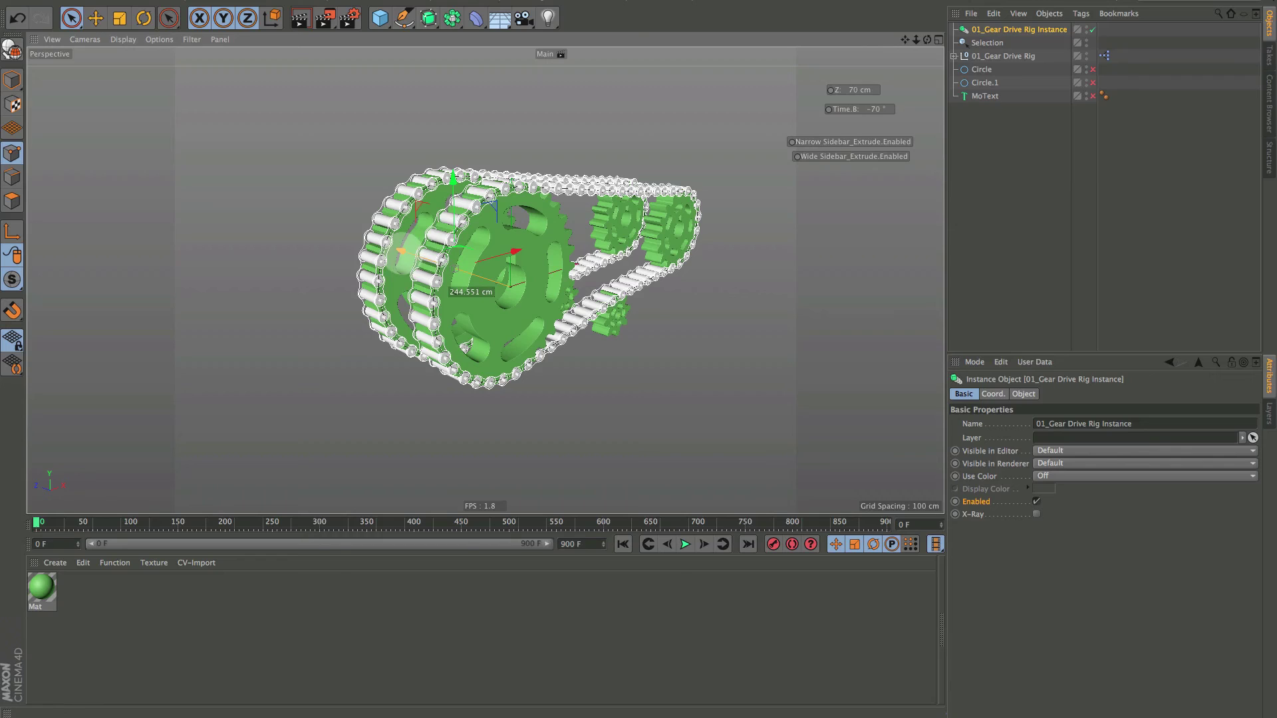
# Rotate the rig instance around its vertical axis to extend to the opposite side, and tilt its smaller cogwheels downward.
pyautogui.press('r')
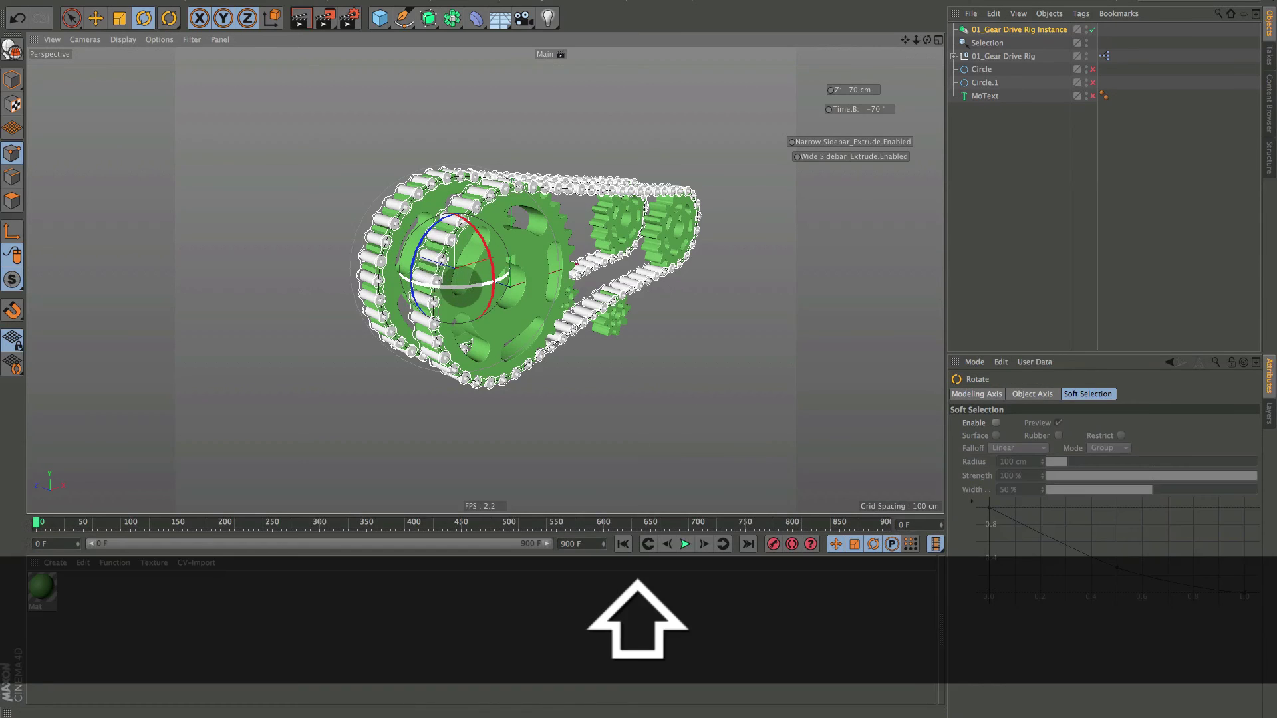
pyautogui.keyDown('shift'); pyautogui.moveTo(465, 286); pyautogui.dragTo(740, 219); pyautogui.keyUp('shift')
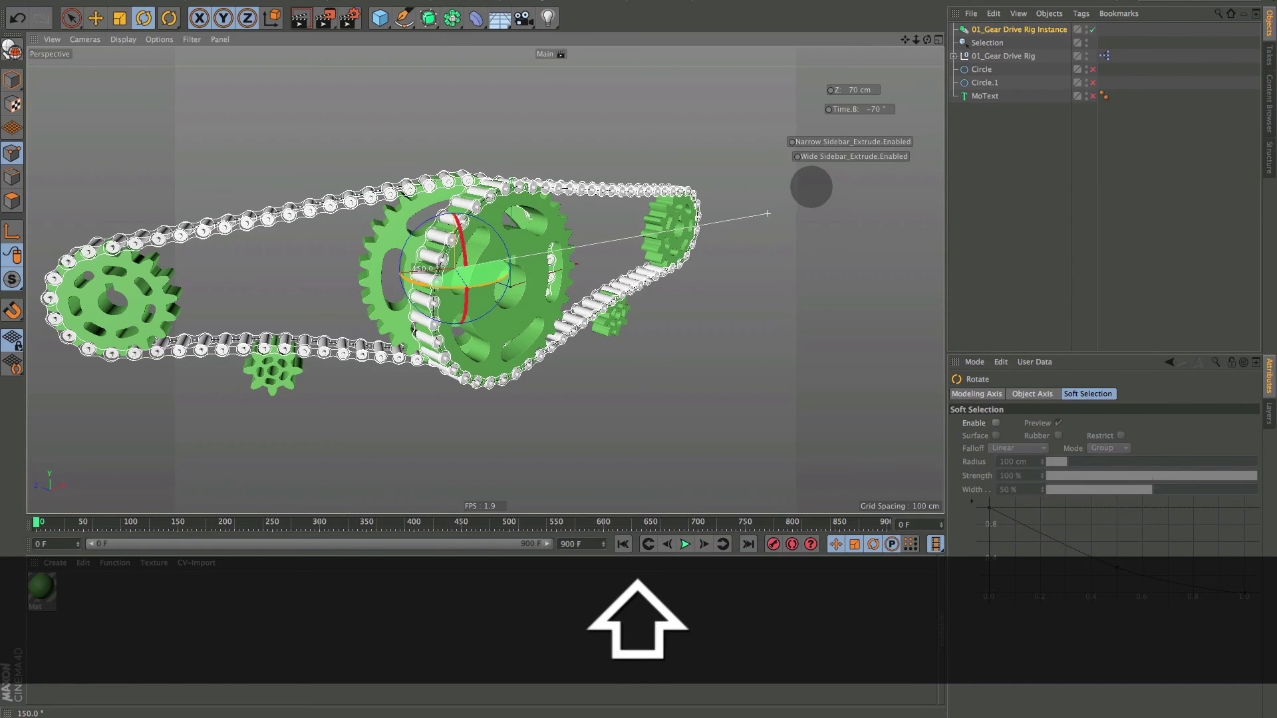
pyautogui.keyDown('shift'); pyautogui.moveTo(811, 187); pyautogui.dragTo(892, 47); pyautogui.keyUp('shift')
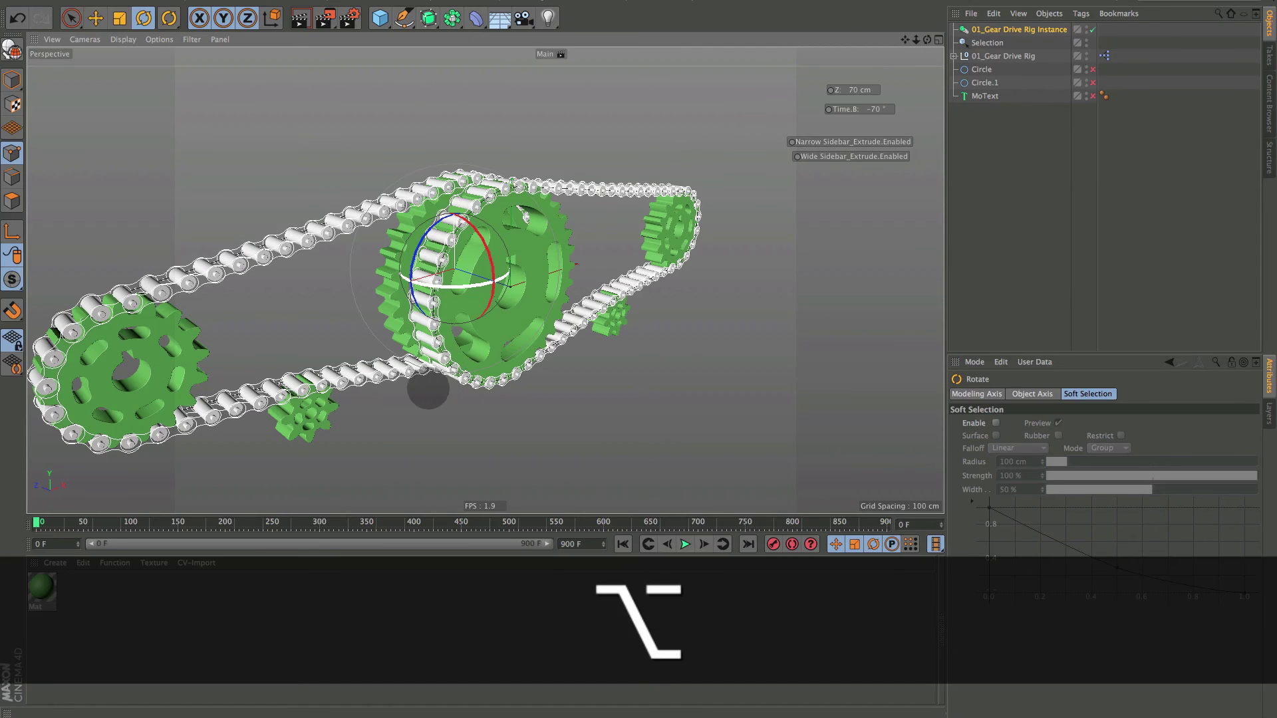
pyautogui.scroll(-3, 427, 389)
pyautogui.keyDown('alt'); pyautogui.moveTo(429, 382); pyautogui.dragTo(450, 166); pyautogui.keyUp('alt')
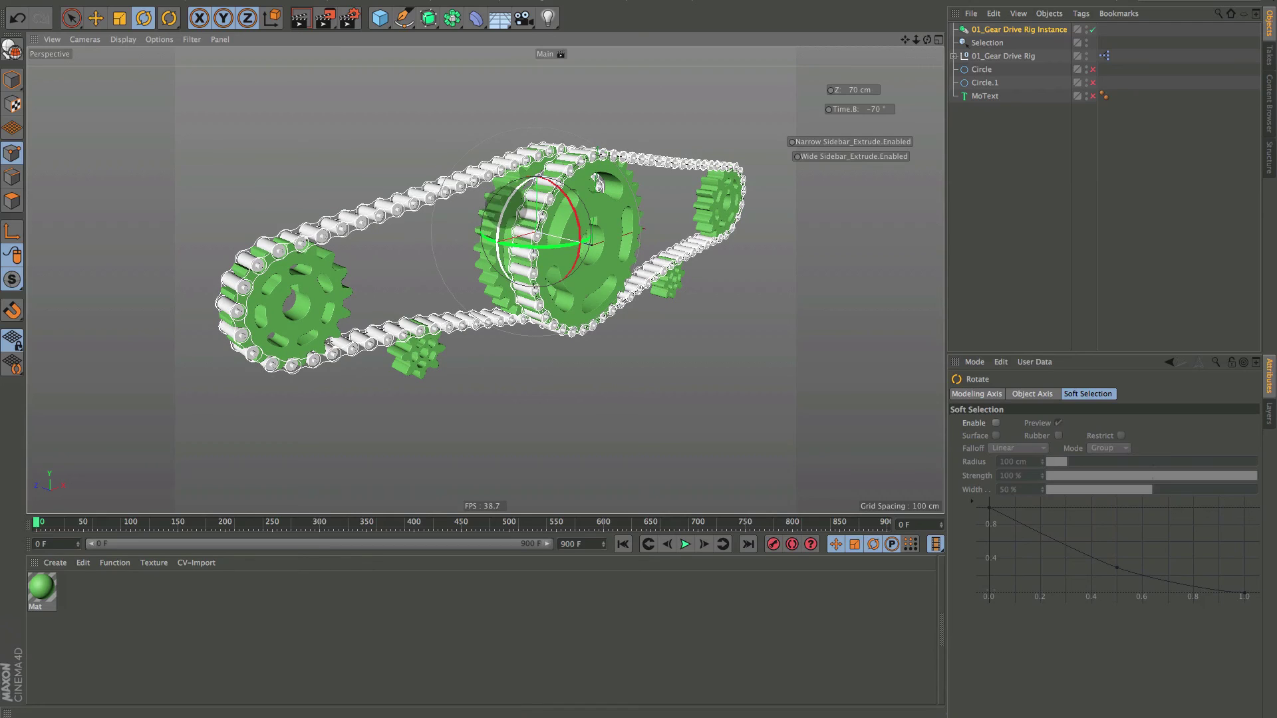
pyautogui.moveTo(505, 199); pyautogui.dragTo(505, 236)
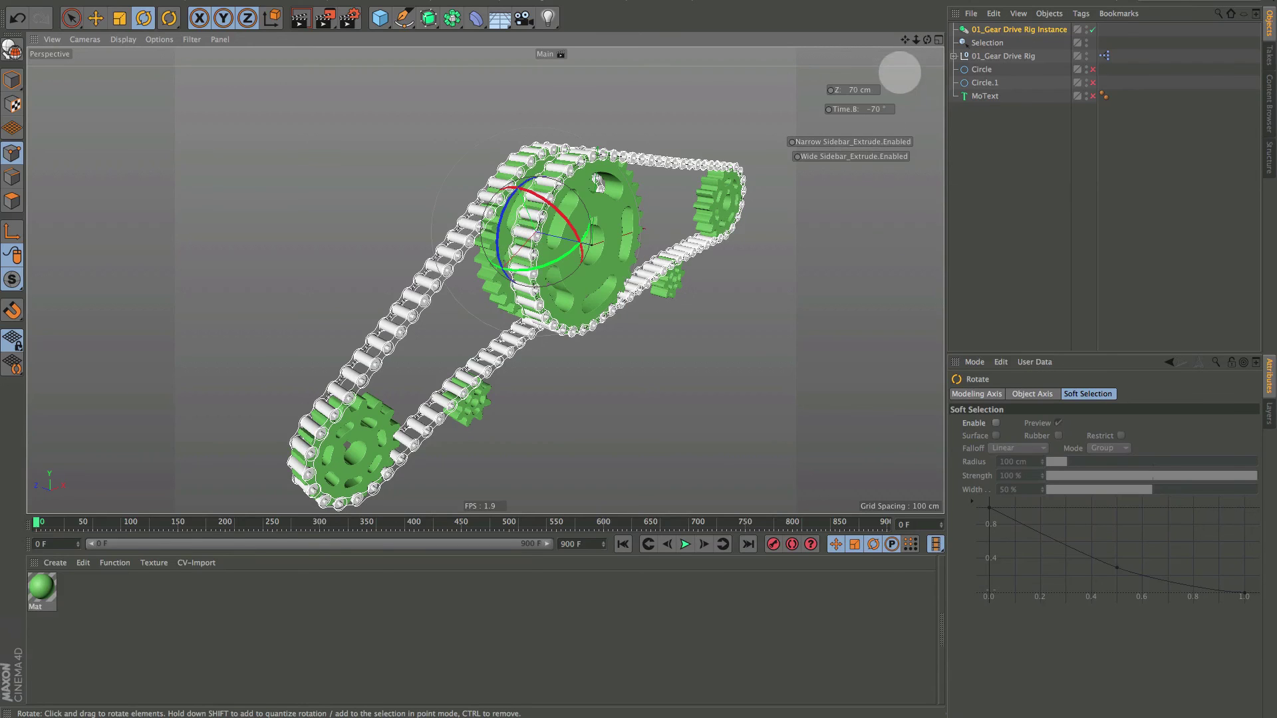
# Deselect the rig instance, play the animation to check both rigs' motion and playback speed, and return to the start frame.
pyautogui.click(1003, 29)
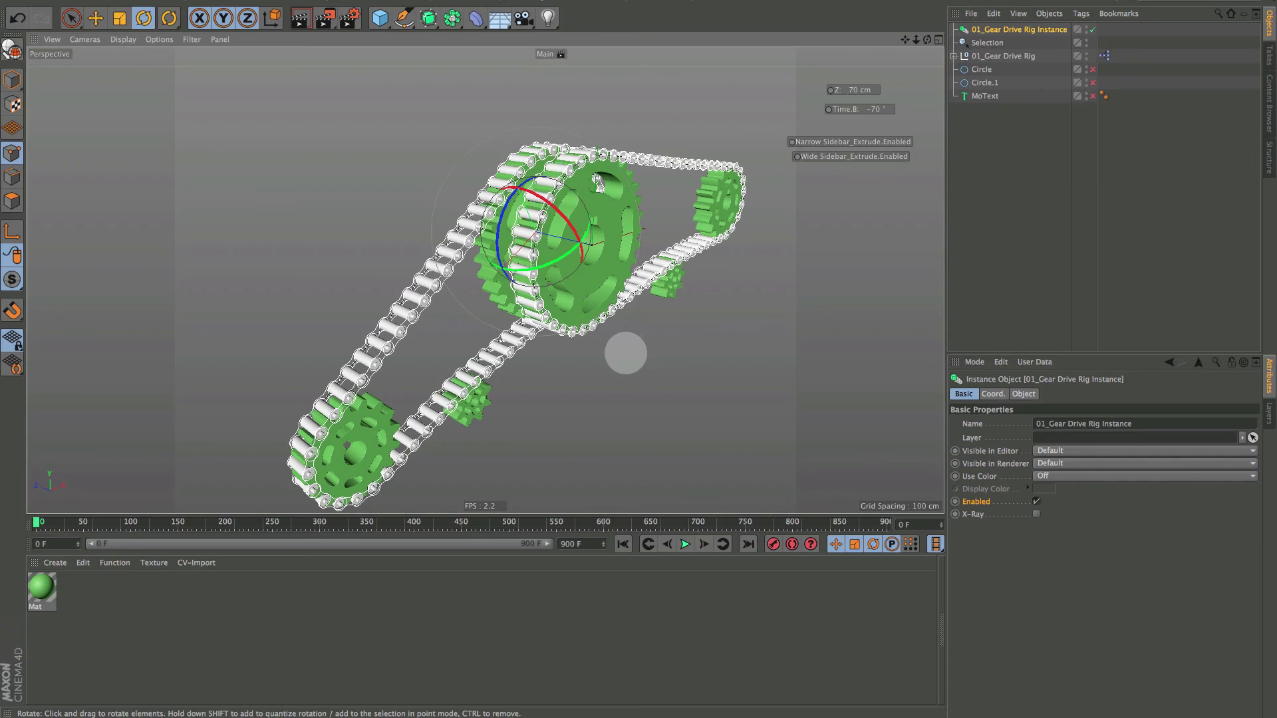
pyautogui.click(983, 119)
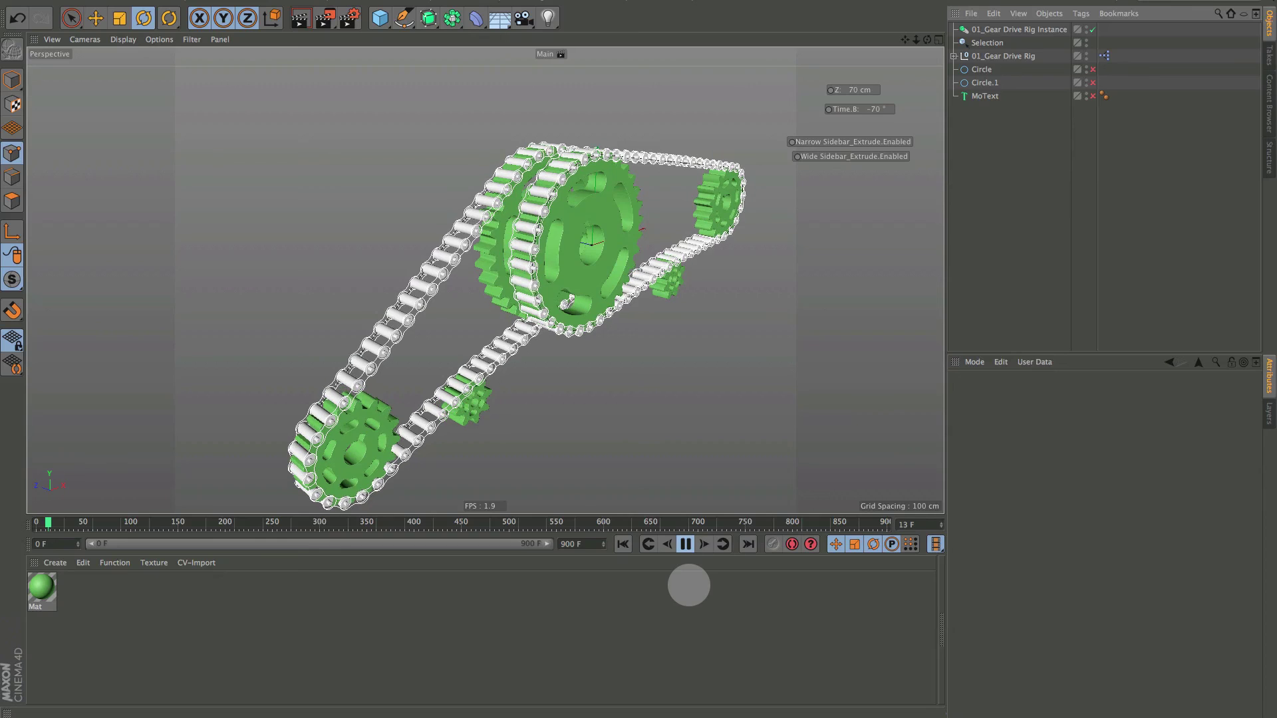
pyautogui.click(686, 544)
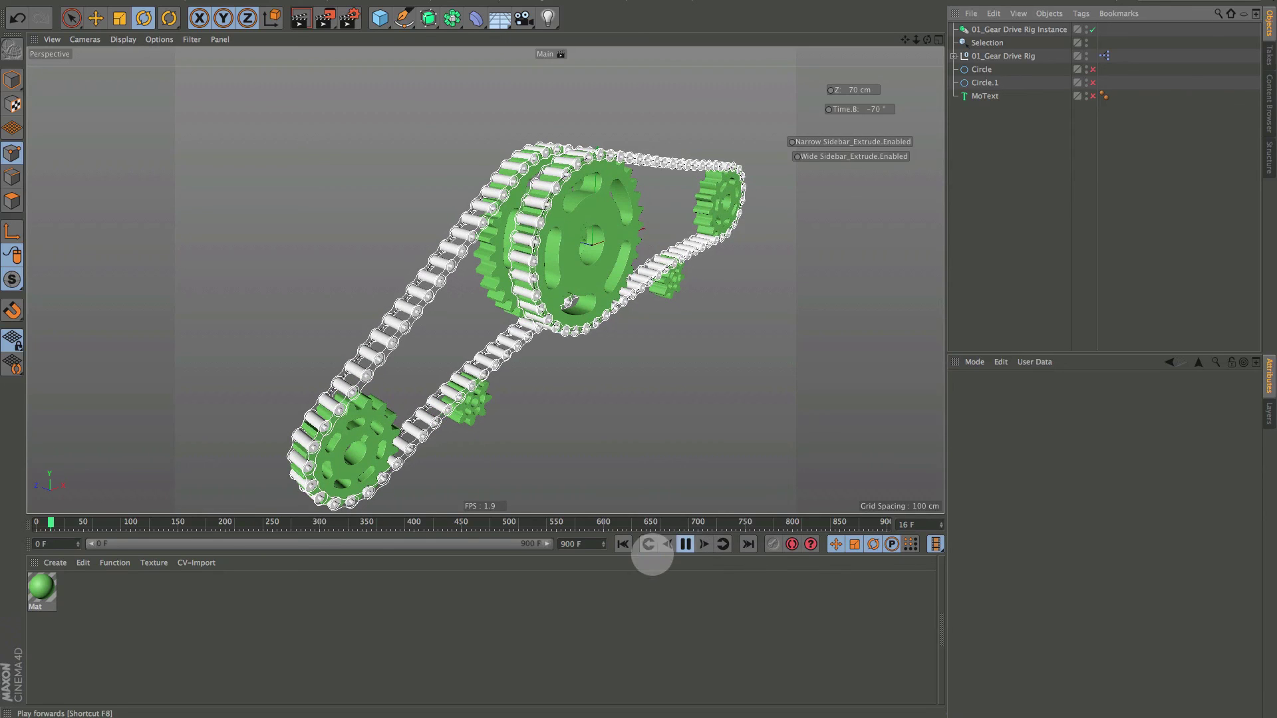
pyautogui.click(618, 544)
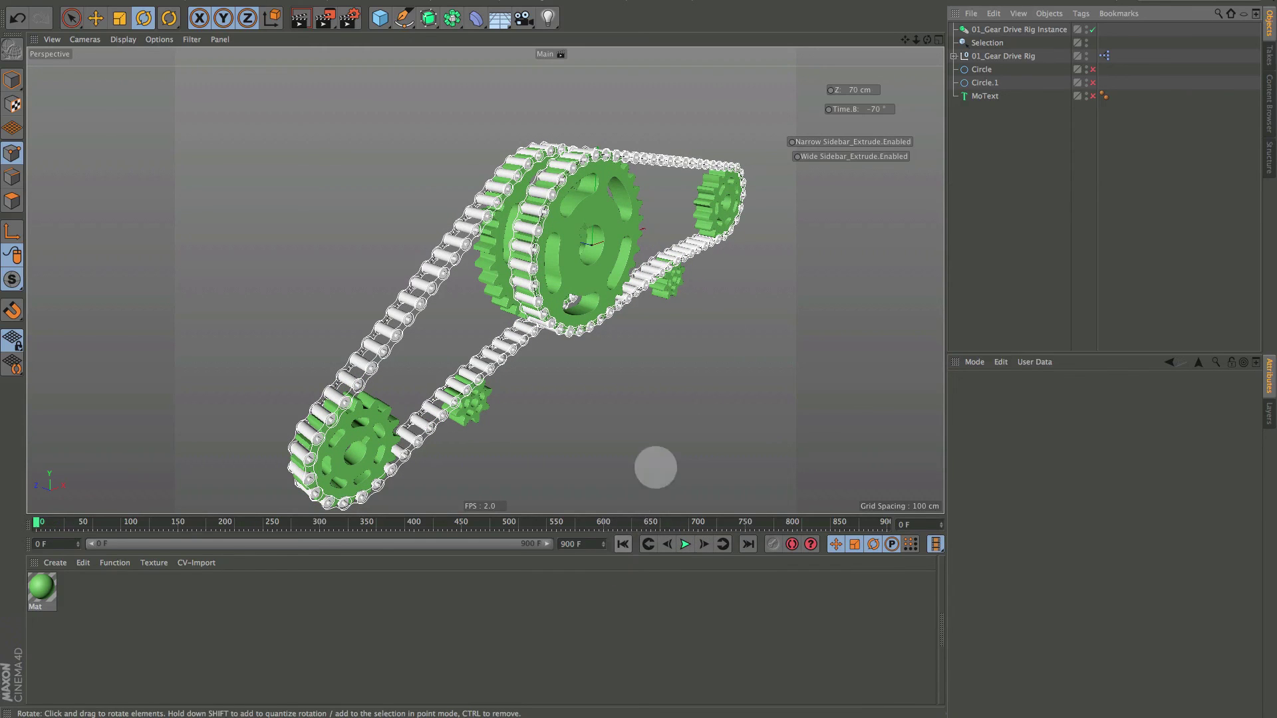
# Delete the 01_Gear Drive Rig Instance and duplicate the 01_Gear Drive Rig null directly below the original in the object list.
pyautogui.click(984, 30)
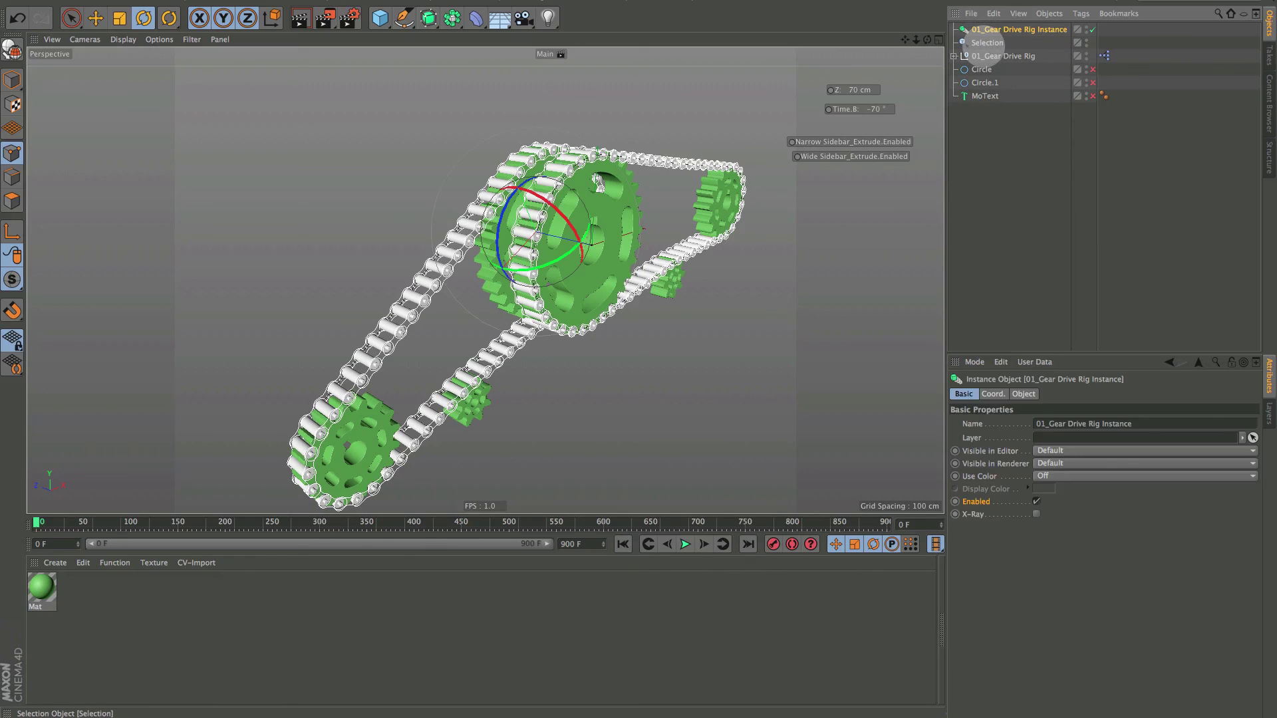
pyautogui.press('Delete')
pyautogui.click(989, 43)
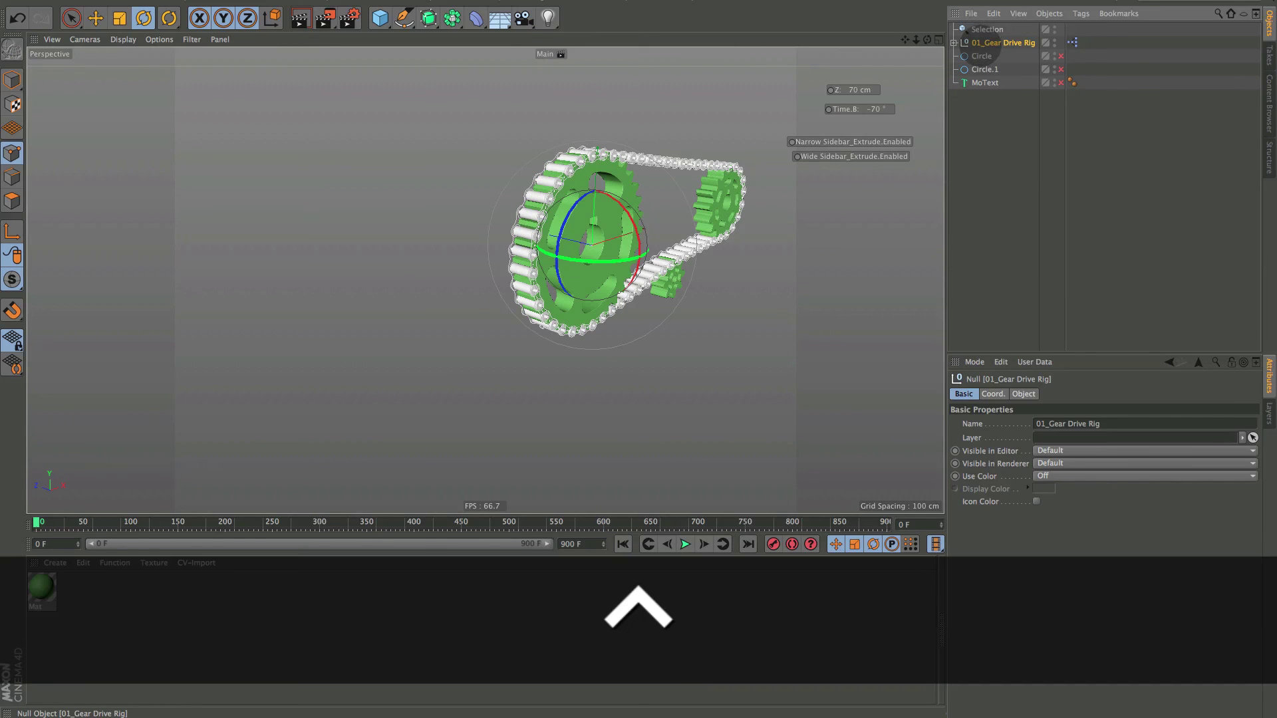
pyautogui.keyDown('ctrl'); pyautogui.moveTo(986, 43); pyautogui.dragTo(983, 67); pyautogui.keyUp('ctrl')
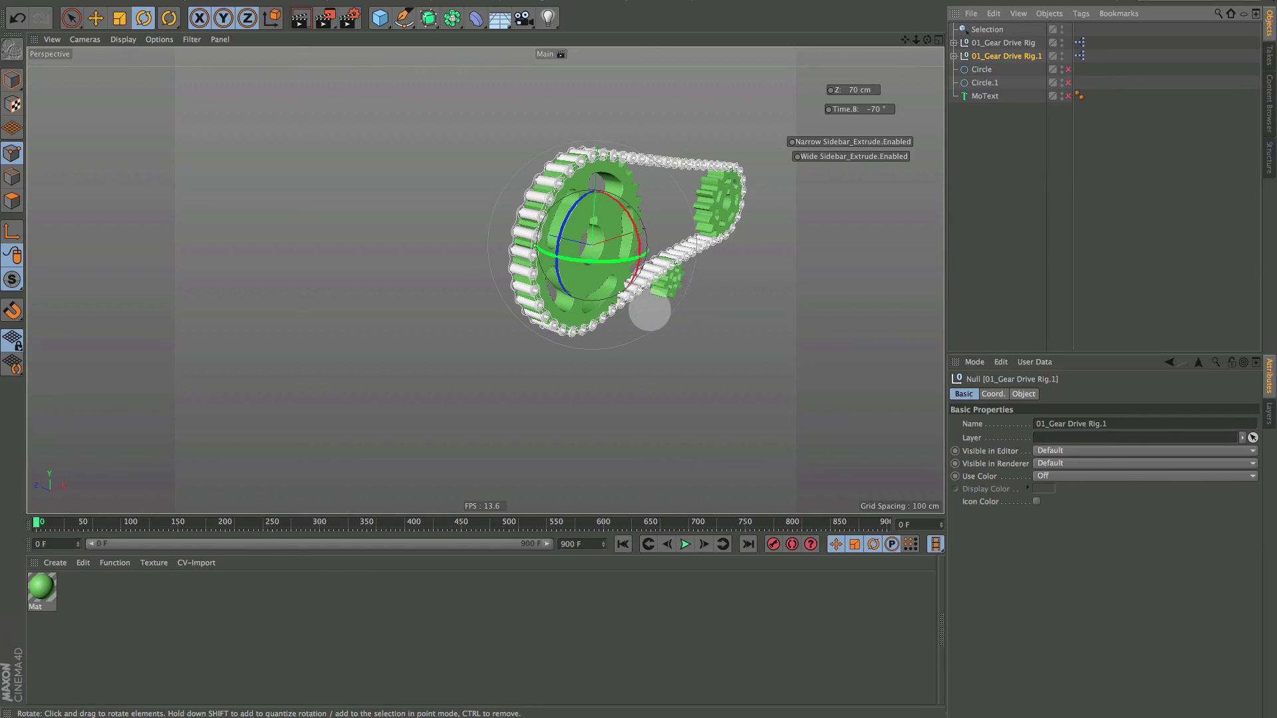
# Position the duplicated rig behind the original and rotate it so its smaller cogwheels extend to the opposite side and downward.
pyautogui.moveTo(649, 310); pyautogui.dragTo(662, 40)
pyautogui.press('e')
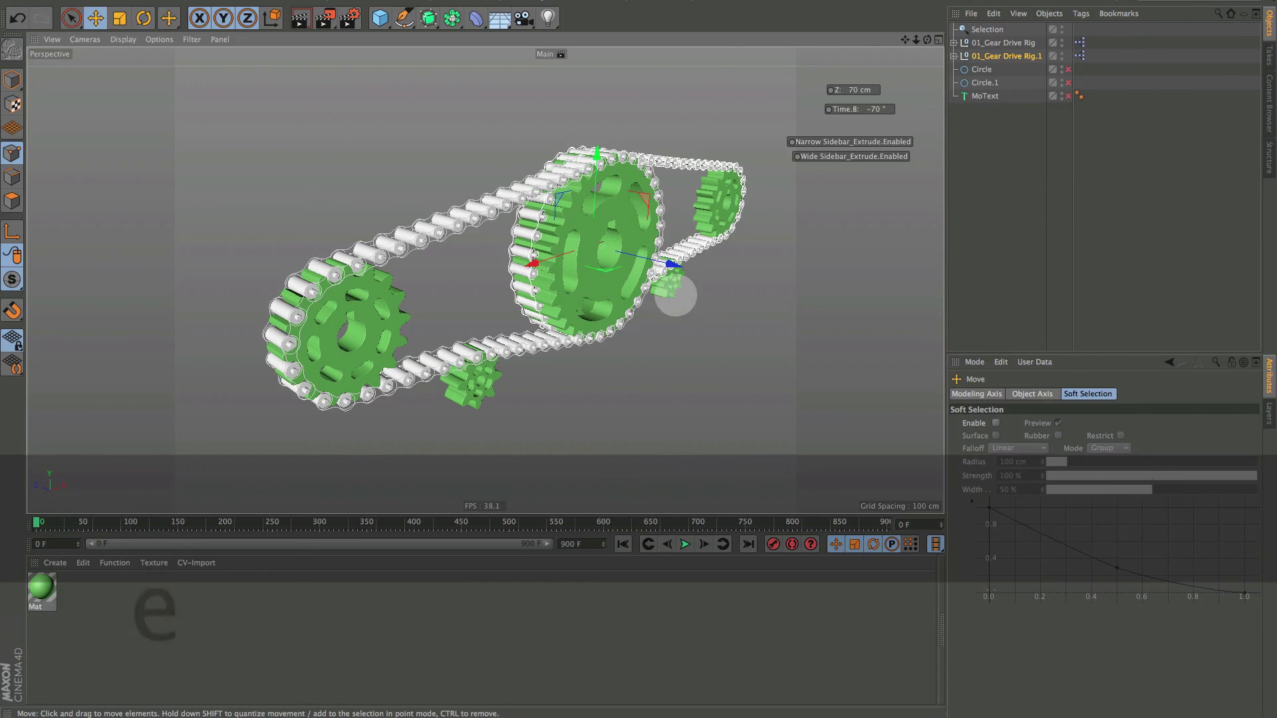
pyautogui.moveTo(675, 295); pyautogui.dragTo(612, 250)
pyautogui.press('r')
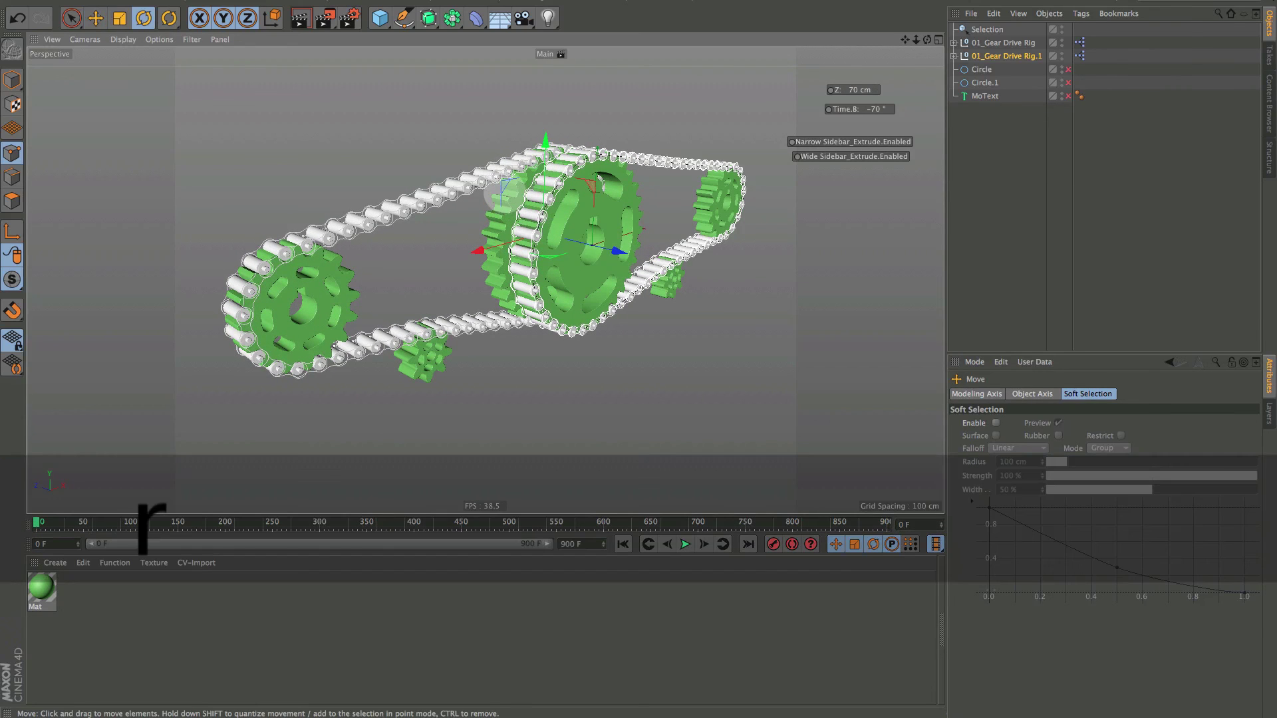
pyautogui.keyDown('shift'); pyautogui.moveTo(516, 196); pyautogui.dragTo(561, 261); pyautogui.keyUp('shift')
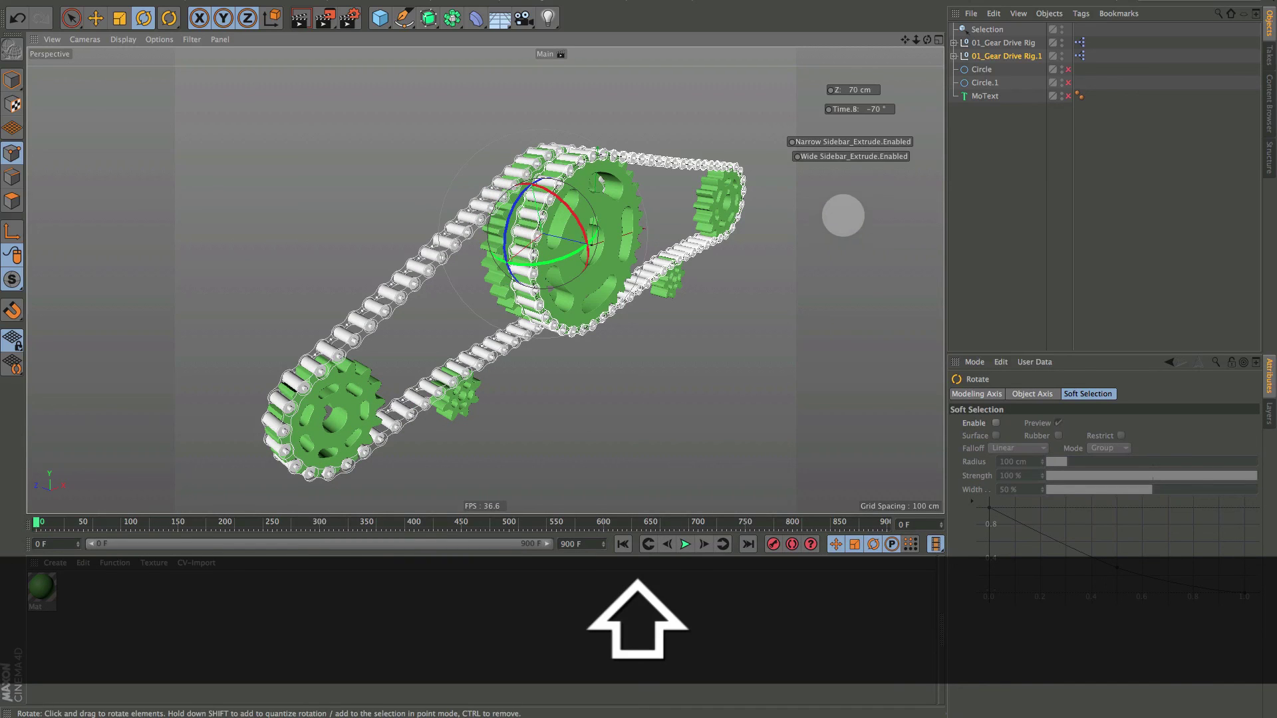
# Move the duplicated rig's Z, Time.B, Narrow Sidebar_Extrude.Enabled and Wide Sidebar_Extrude.Enabled HUD controls into a separate stack below the original rig's controls.
pyautogui.keyDown('super'); pyautogui.moveTo(862, 87); pyautogui.dragTo(861, 213); pyautogui.keyUp('super')
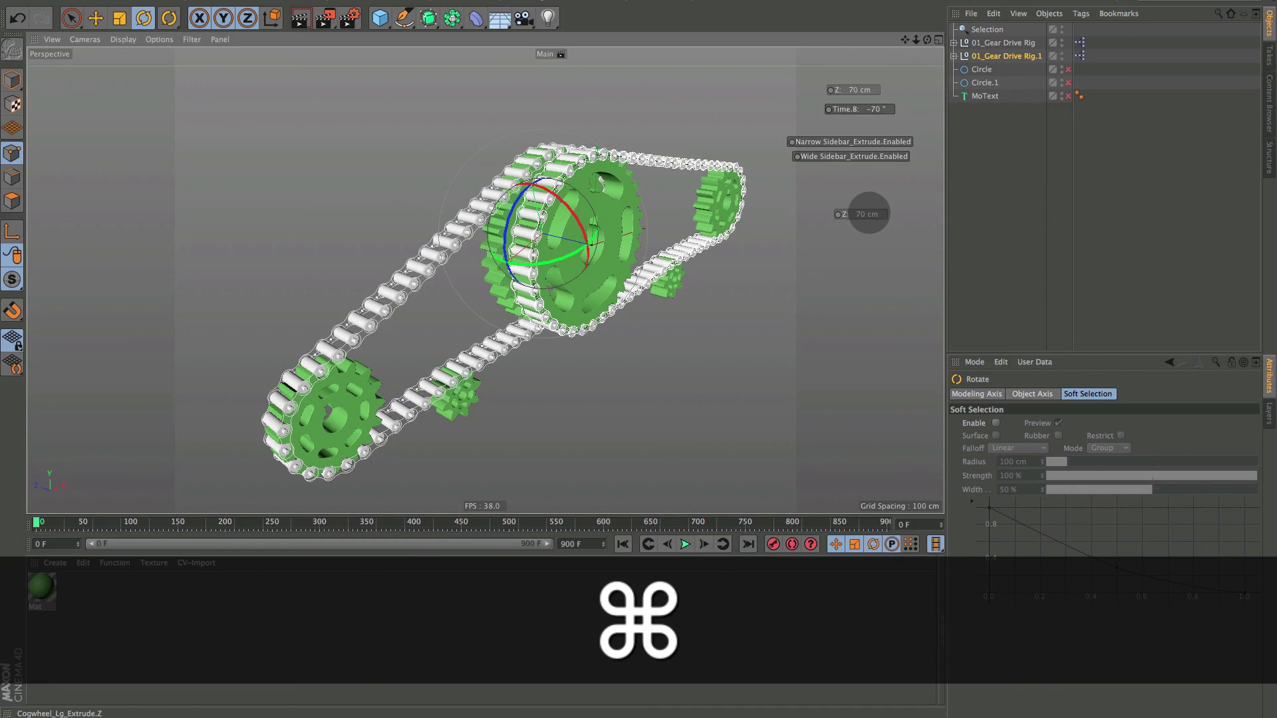
pyautogui.keyDown('super'); pyautogui.moveTo(866, 110); pyautogui.dragTo(867, 243); pyautogui.keyUp('super')
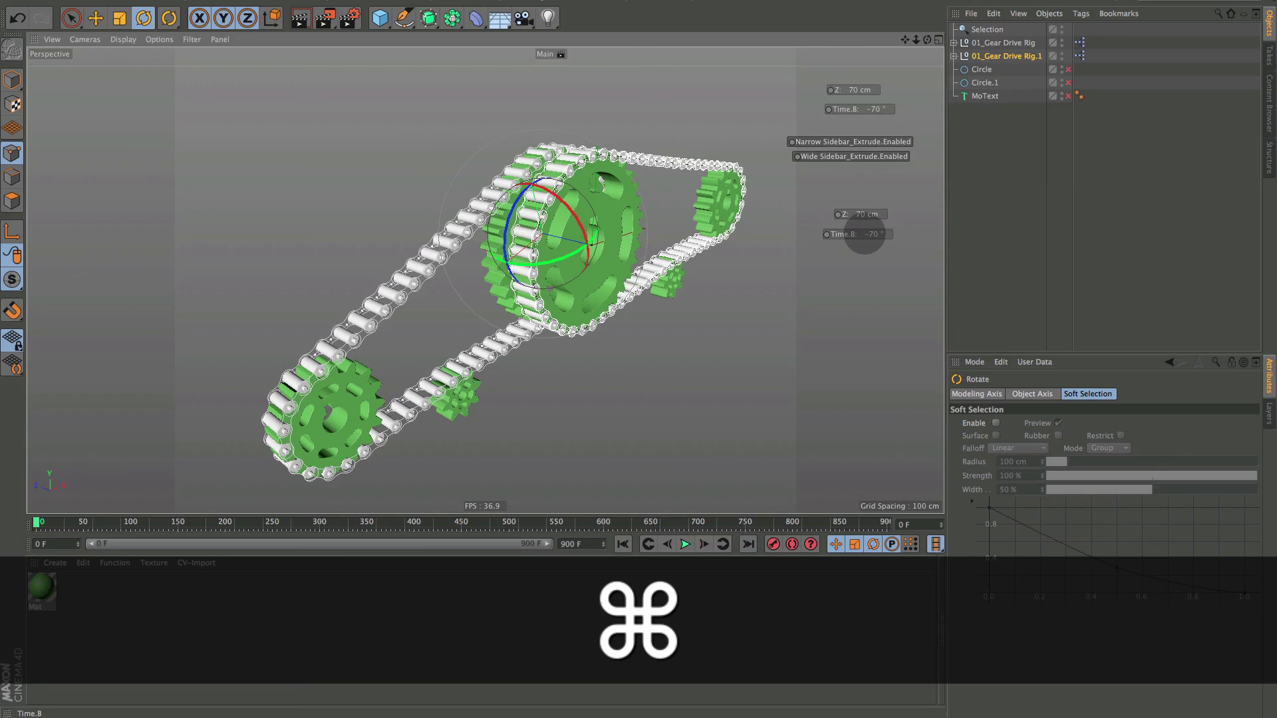
pyautogui.keyDown('super'); pyautogui.moveTo(851, 141); pyautogui.dragTo(849, 263); pyautogui.keyUp('super')
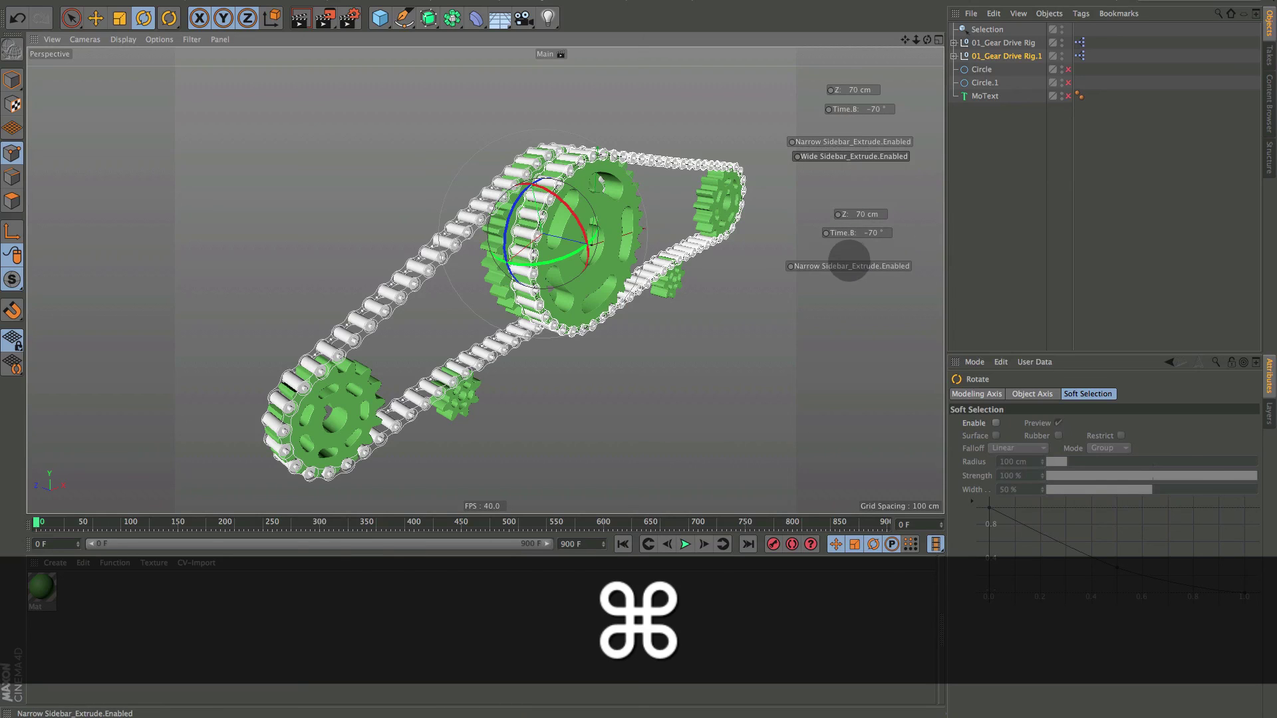
pyautogui.keyDown('super'); pyautogui.moveTo(852, 165); pyautogui.dragTo(852, 270); pyautogui.keyUp('super')
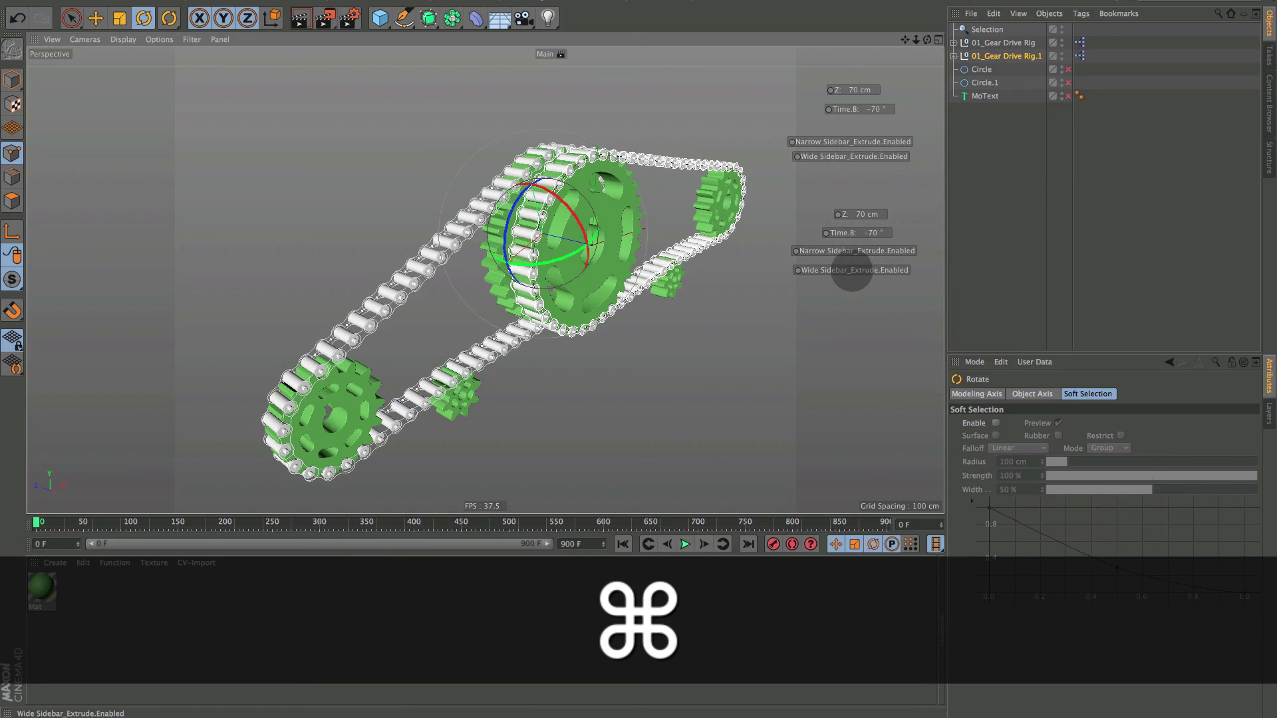
# Play the animation to check the directions in which both gear drive rigs turn, and return to the start frame.
pyautogui.click(685, 544)
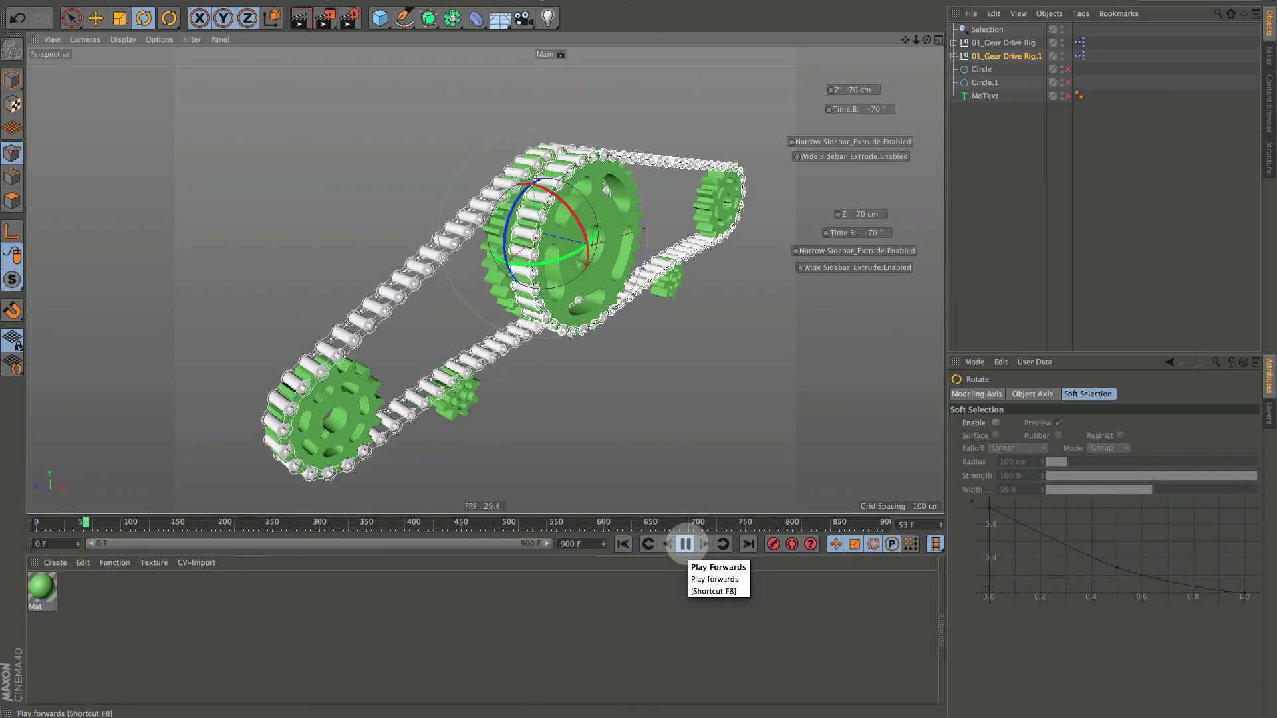
pyautogui.click(685, 544)
pyautogui.click(623, 544)
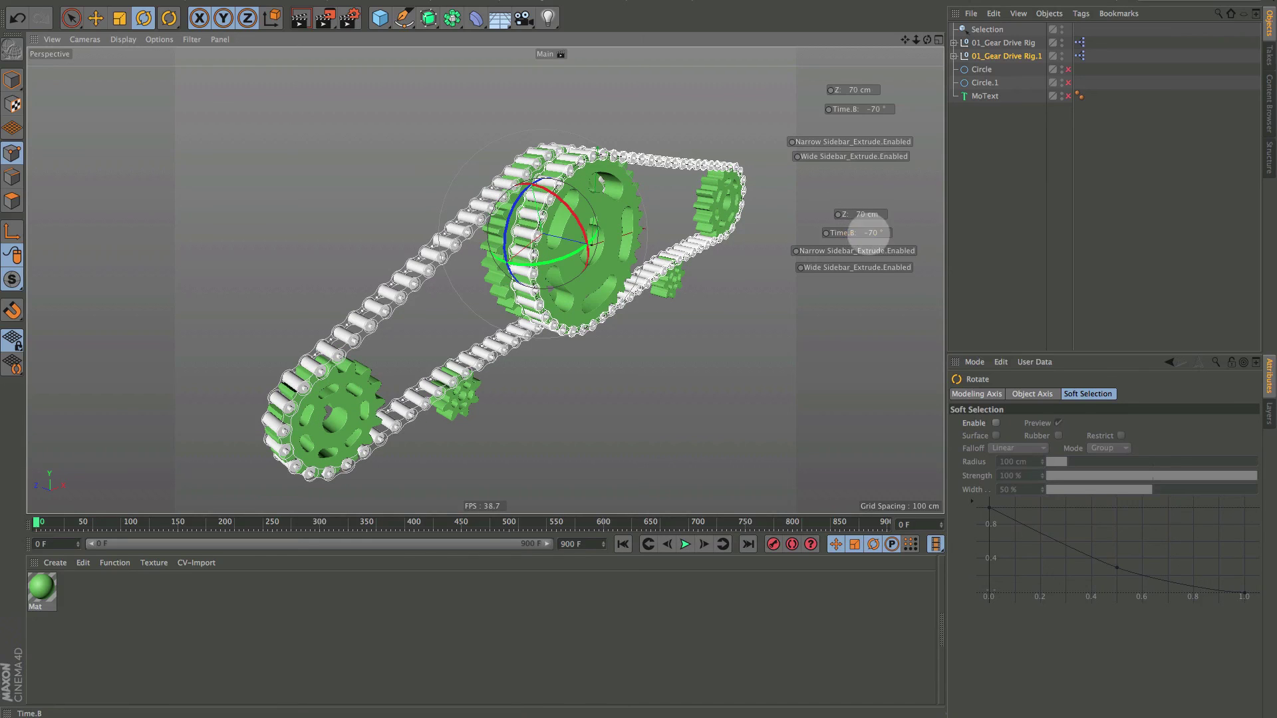
# Set the duplicated rig's Time.B HUD control to 70° and play the animation.
pyautogui.doubleClick(872, 232)
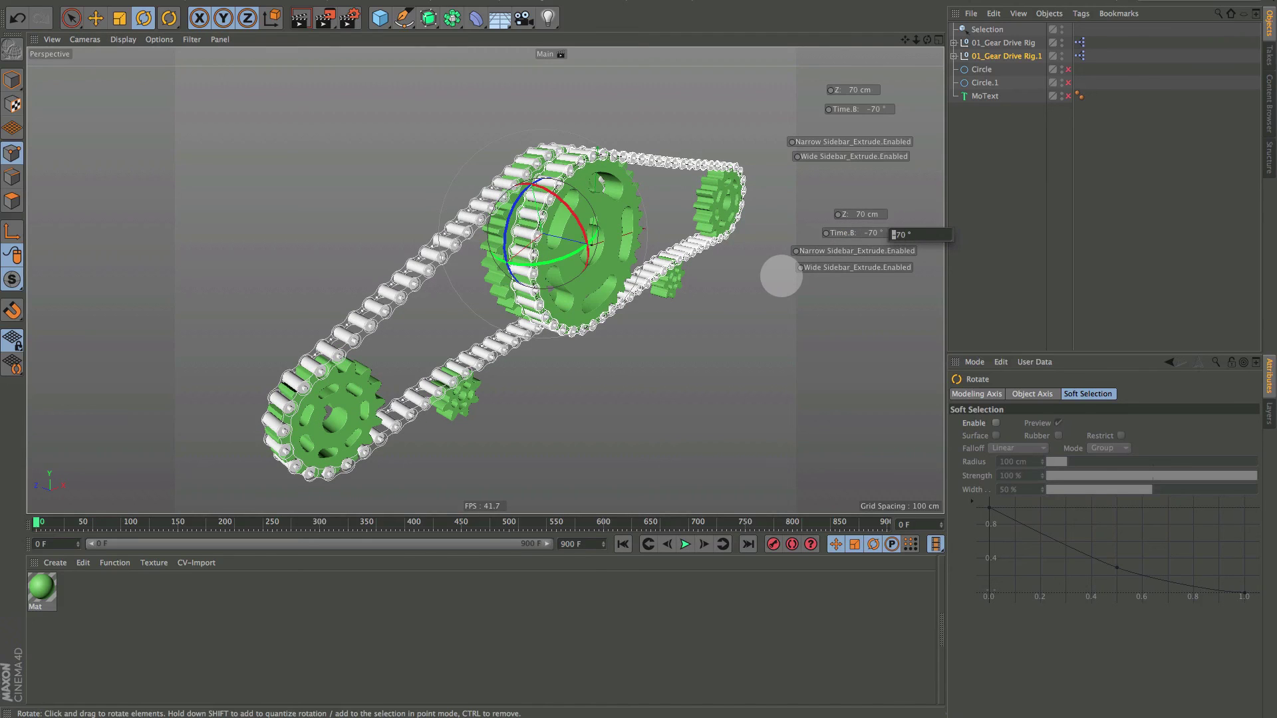
pyautogui.press('Return')
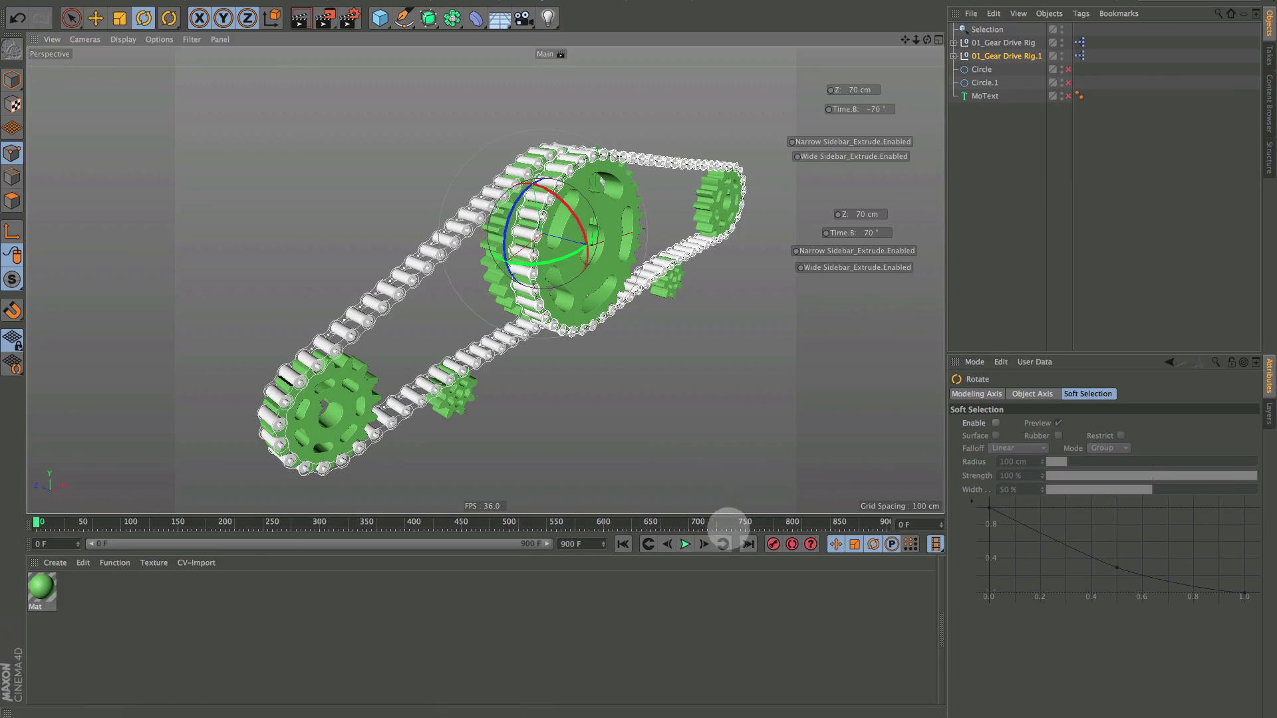
pyautogui.click(685, 544)
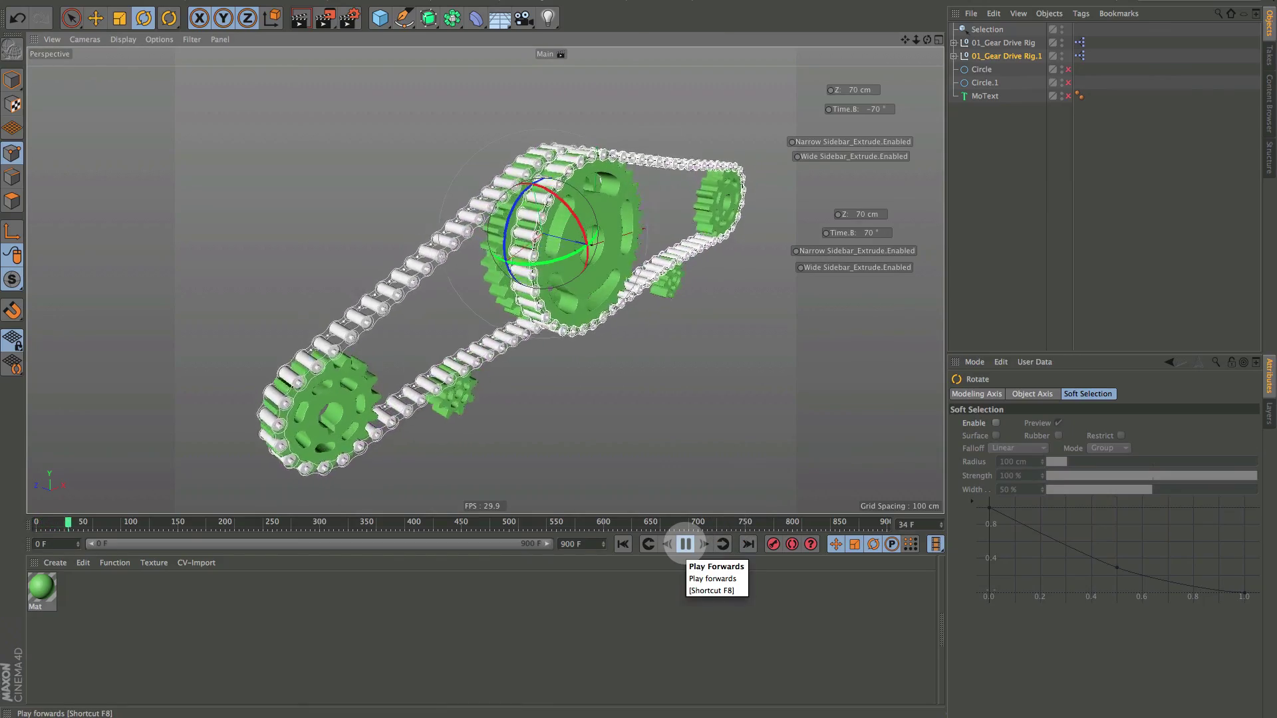
pyautogui.press('alt')
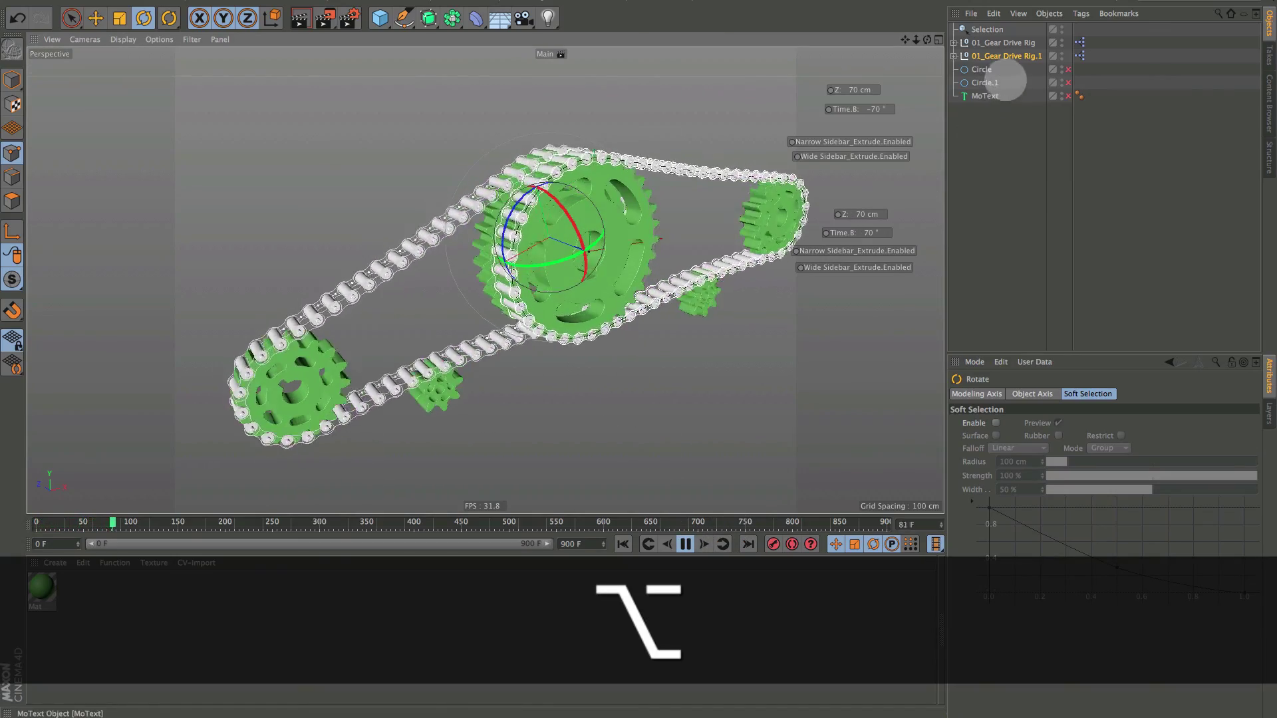
# Pause playback and rotate 01_Gear Drive Rig.1 so its smaller cogwheels extend more steeply downward.
pyautogui.keyDown('alt'); pyautogui.click(998, 56); pyautogui.keyUp('alt')
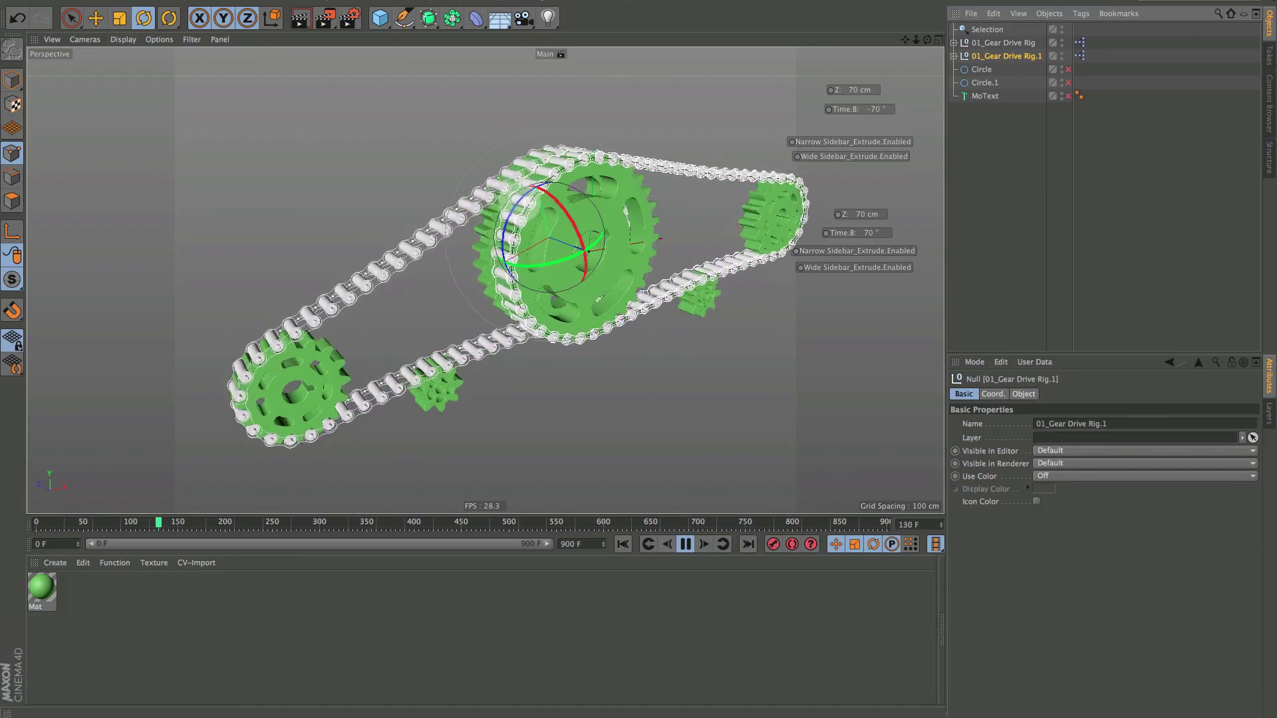
pyautogui.click(685, 544)
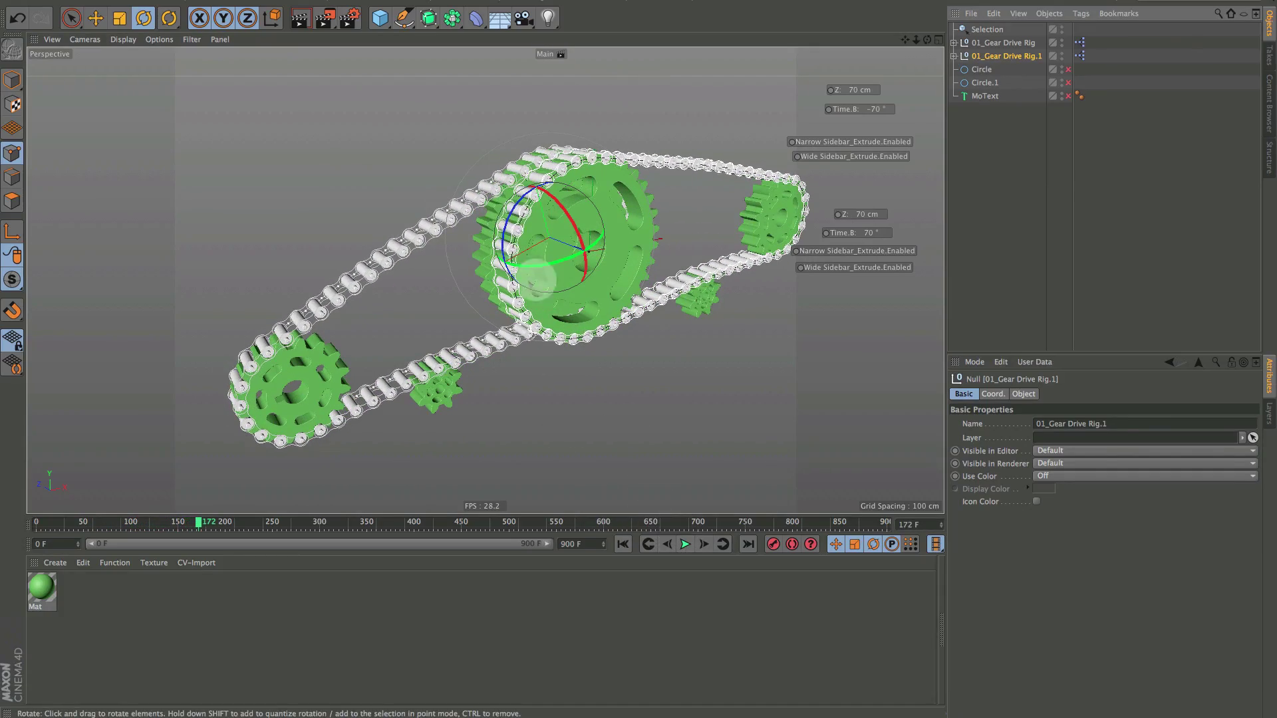
pyautogui.keyDown('shift'); pyautogui.moveTo(532, 191); pyautogui.dragTo(555, 352); pyautogui.keyUp('shift')
# Deselect the rig and examine both rigs' chains and cogwheels from several angles while the animation plays.
pyautogui.click(685, 544)
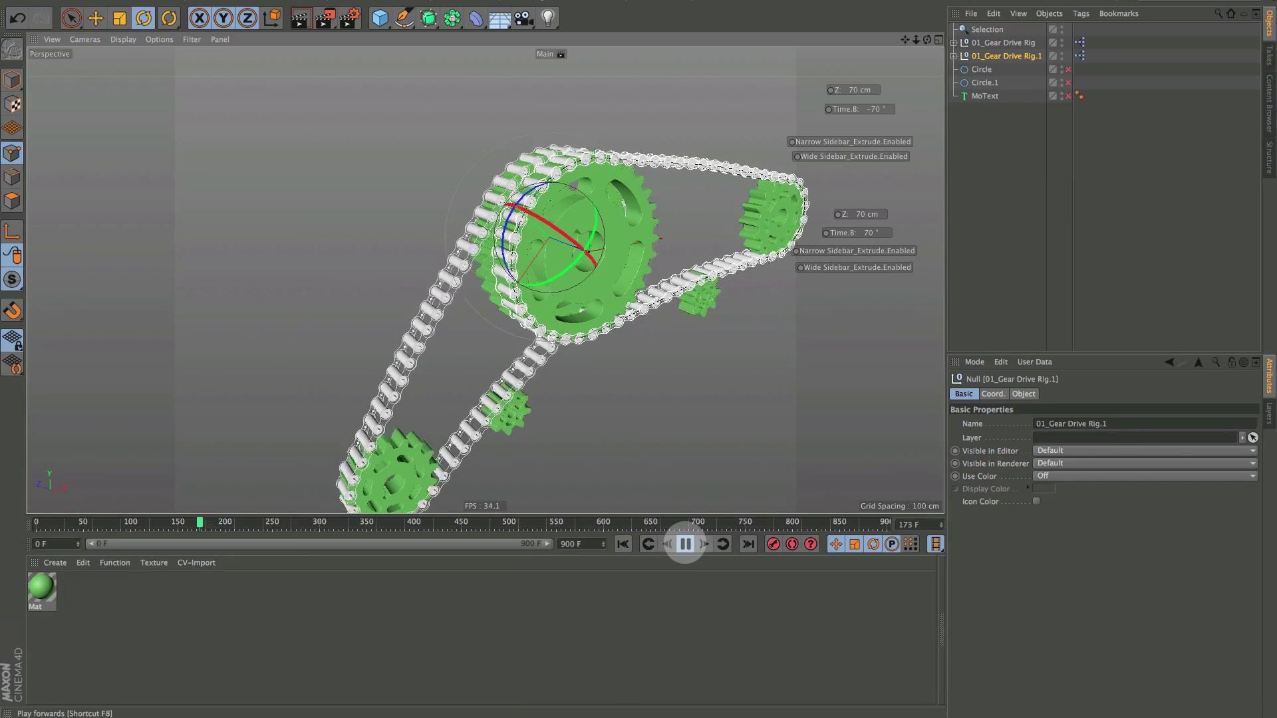
pyautogui.keyDown('alt'); pyautogui.moveTo(615, 338); pyautogui.dragTo(529, 286); pyautogui.keyUp('alt')
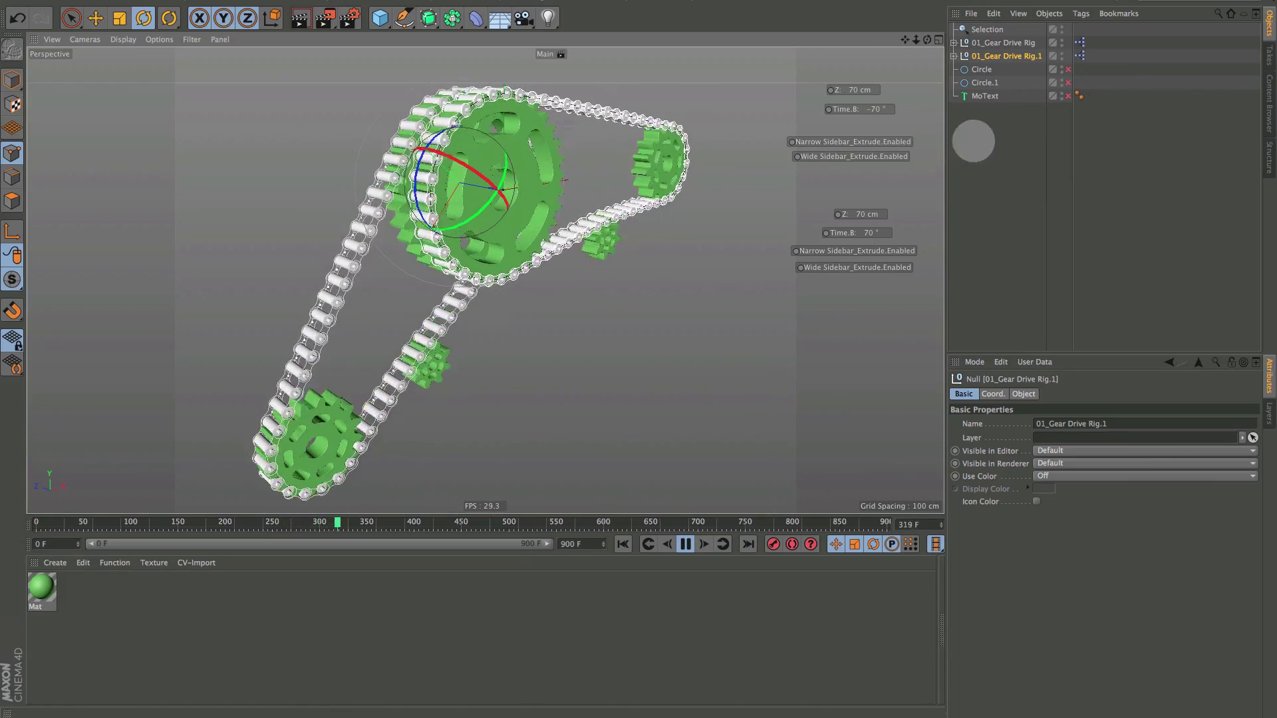
pyautogui.click(972, 138)
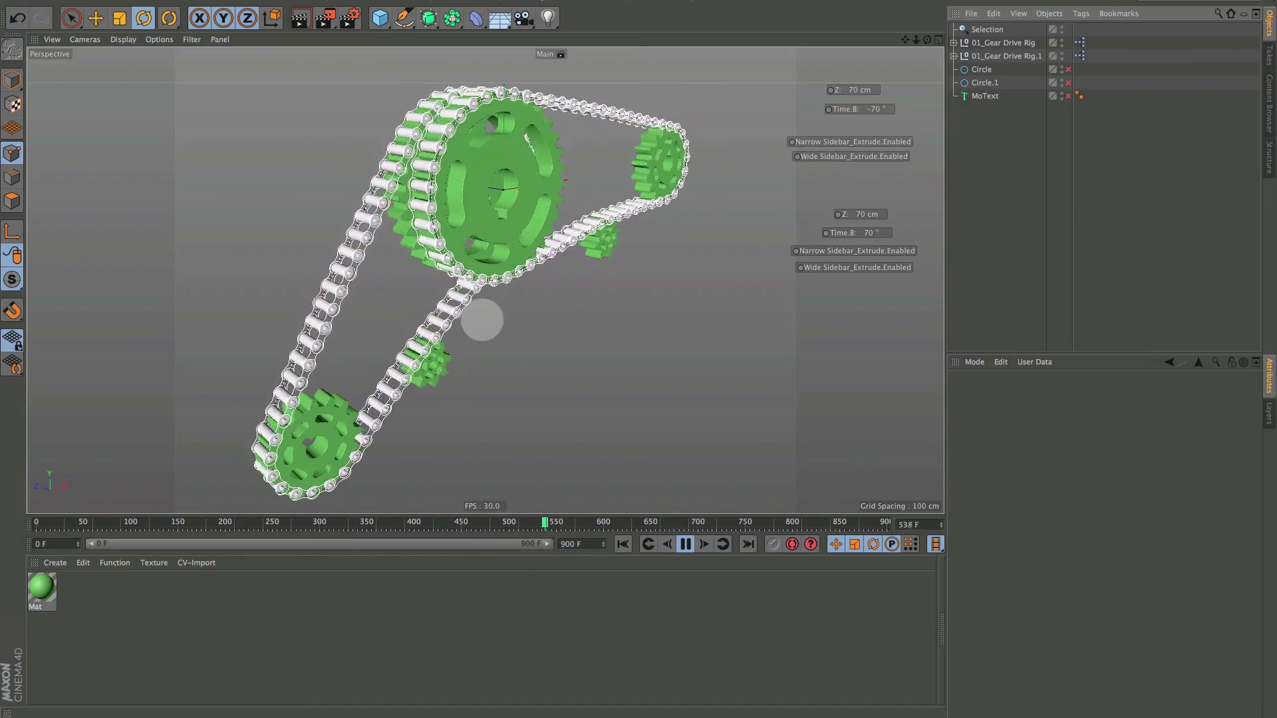
pyautogui.keyDown('alt'); pyautogui.moveTo(479, 313); pyautogui.dragTo(603, 291); pyautogui.keyUp('alt')
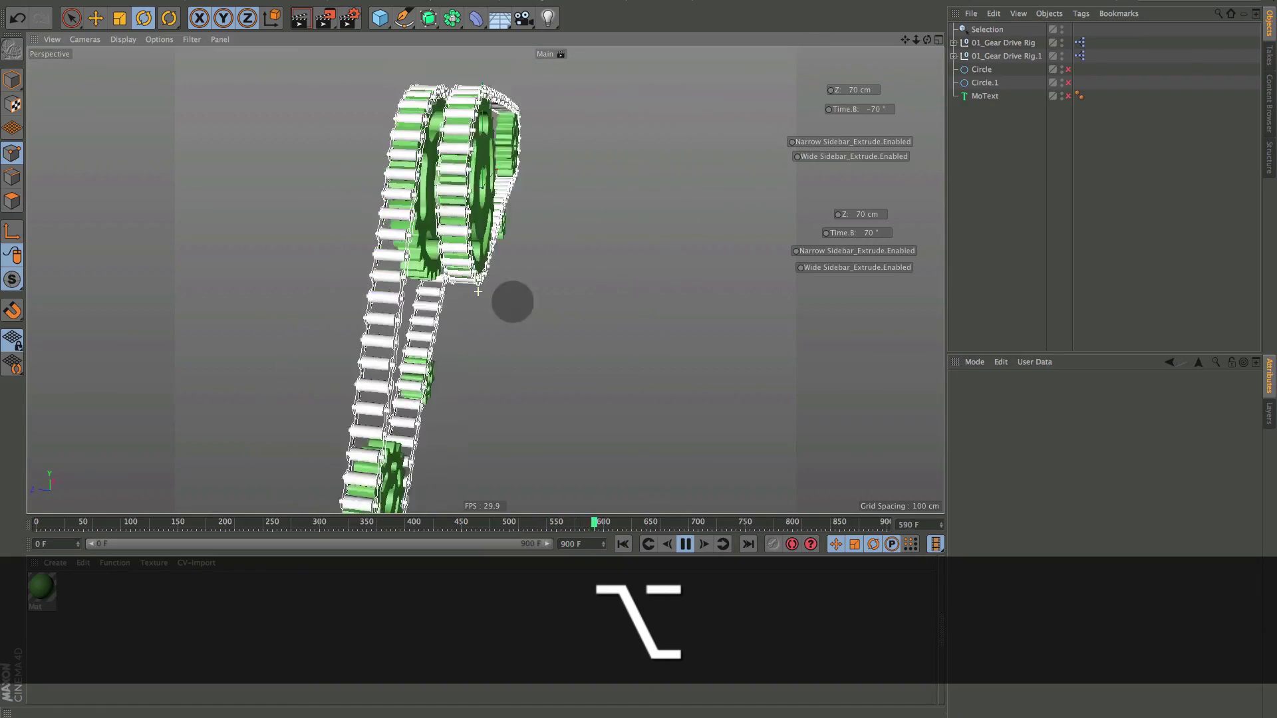
pyautogui.keyDown('alt'); pyautogui.moveTo(477, 292); pyautogui.dragTo(444, 263); pyautogui.keyUp('alt')
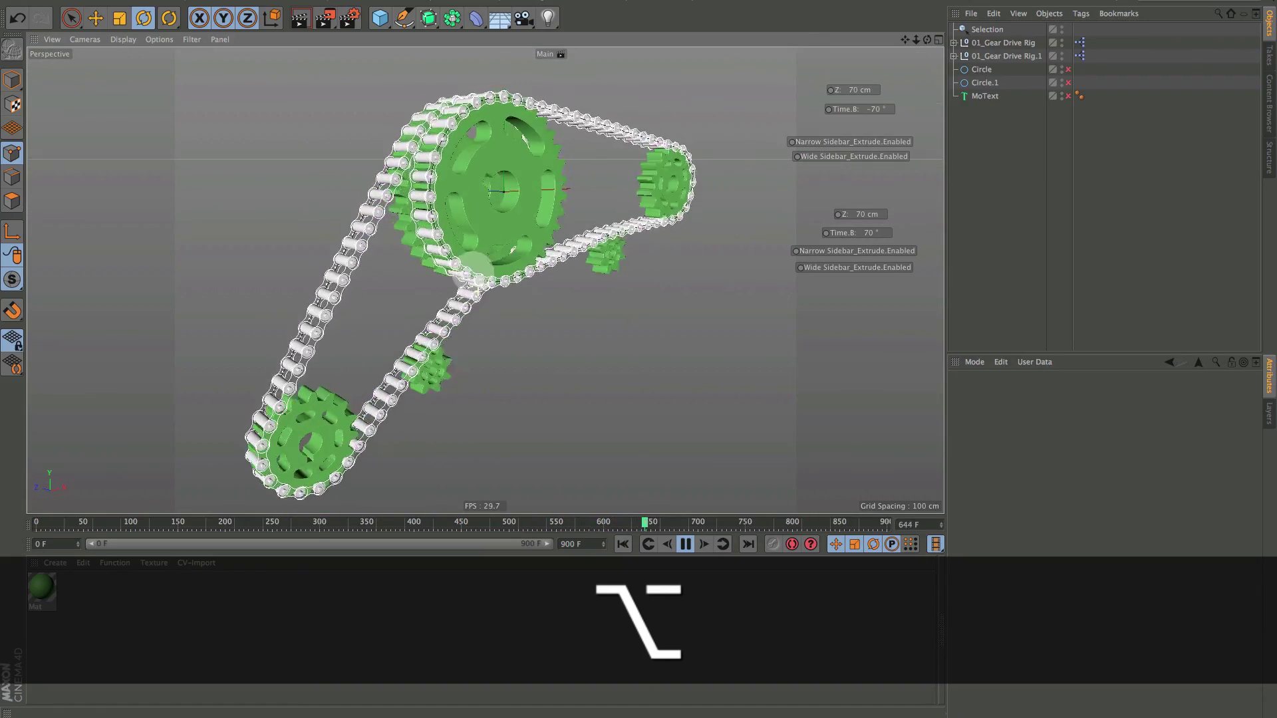
pyautogui.keyDown('alt'); pyautogui.moveTo(505, 306); pyautogui.dragTo(518, 314); pyautogui.keyUp('alt')
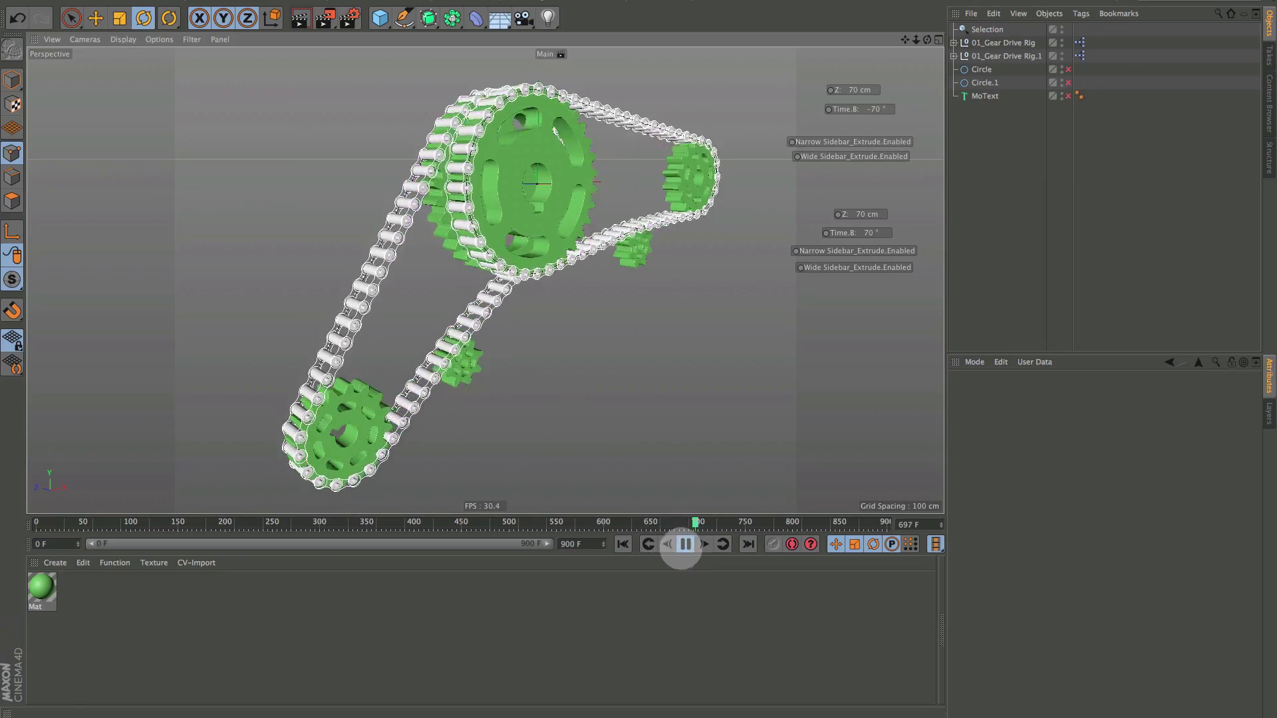